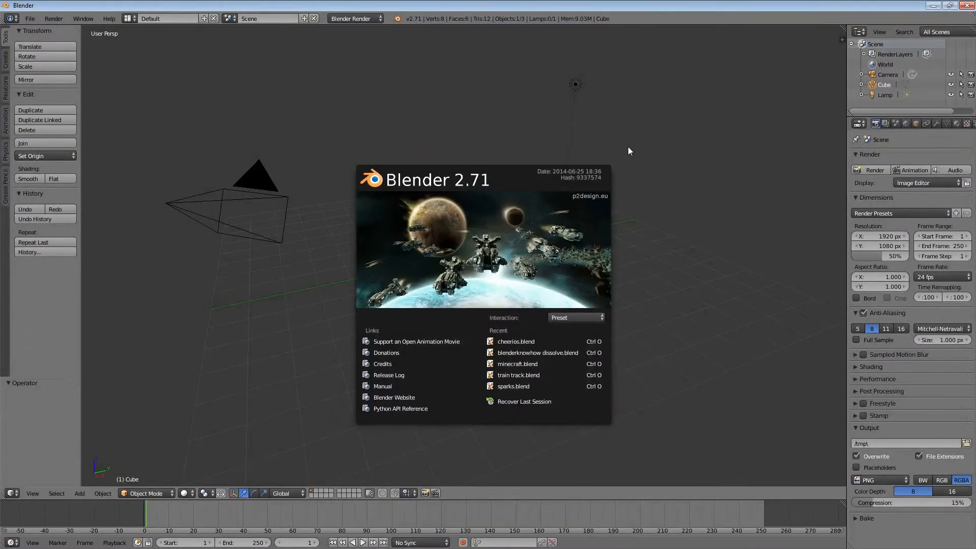
Dismiss the splash screen and start the Screencast Keys display in the 3D view
click(636, 144)
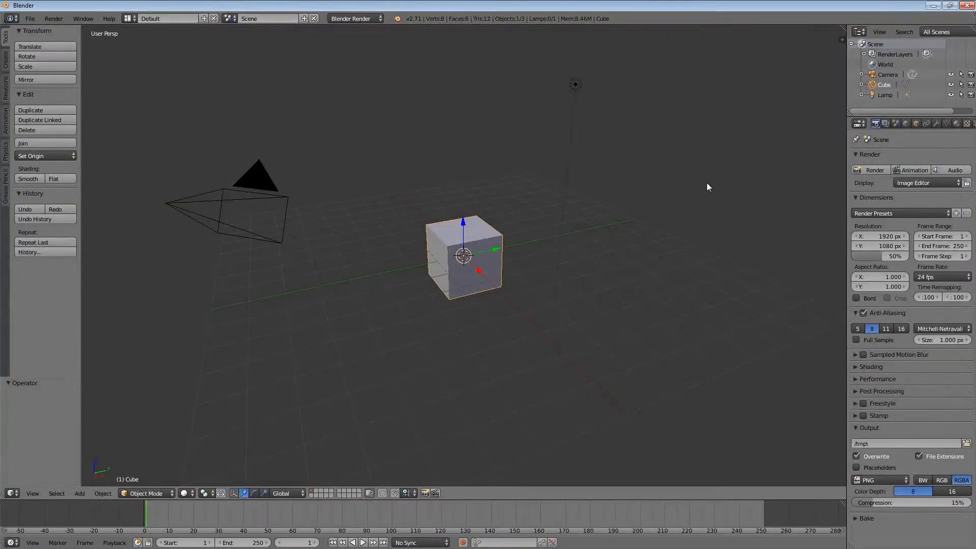
key(n)
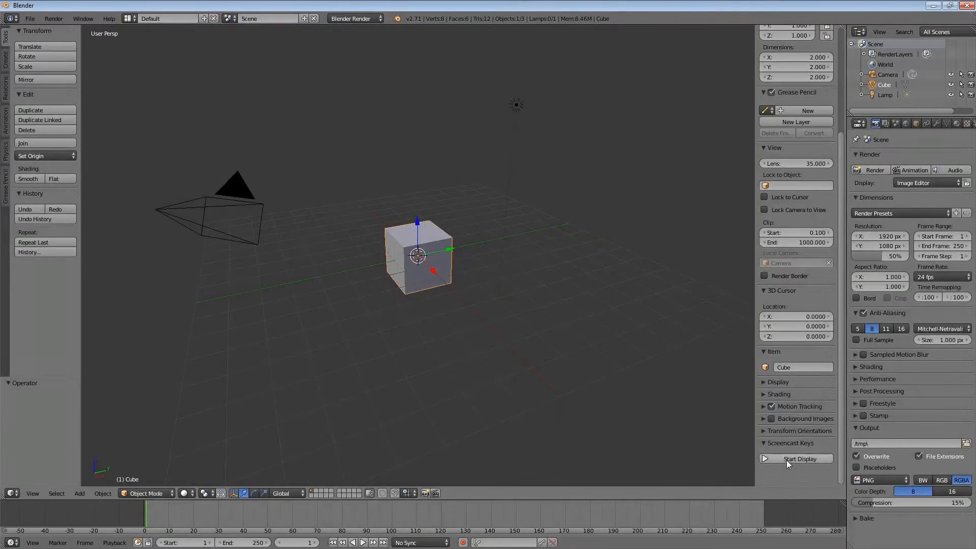
click(788, 459)
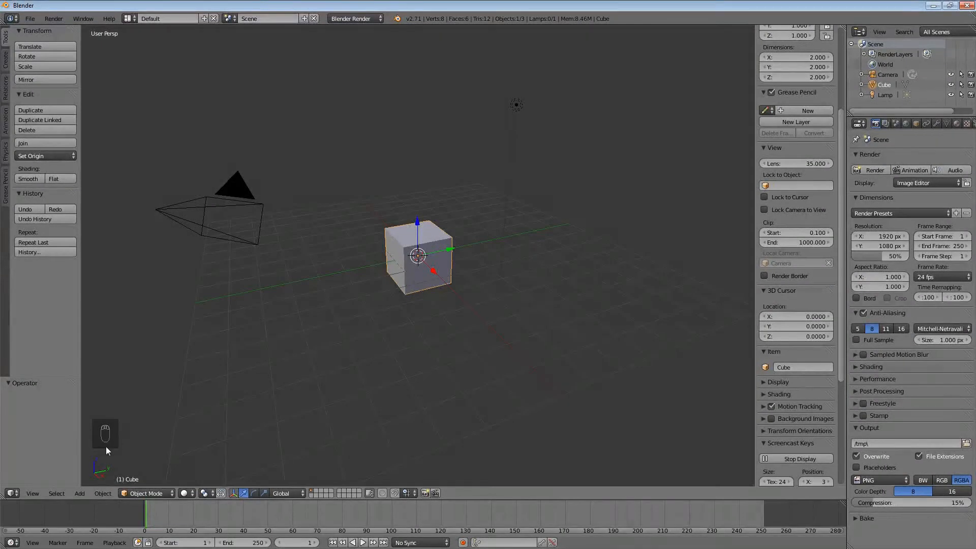
key(n)
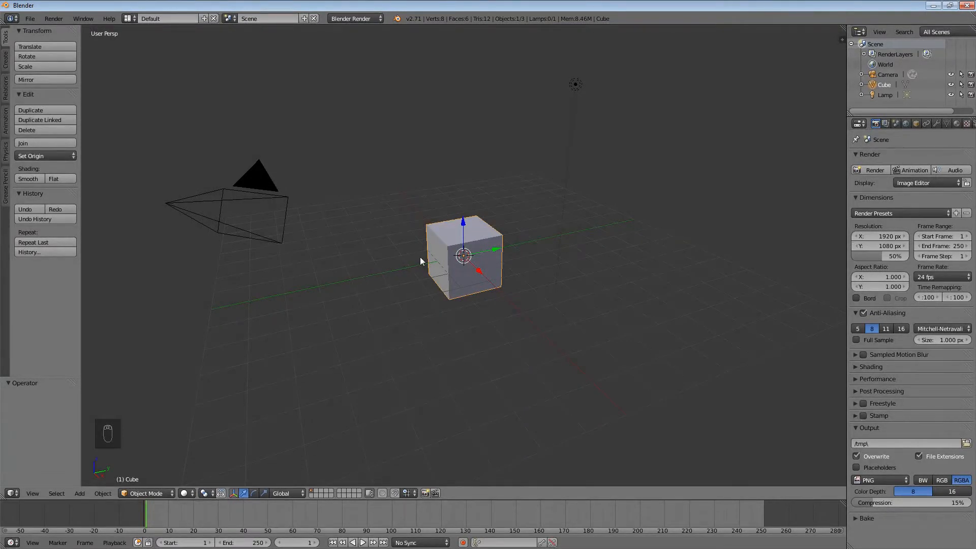
Delete the default cube and add a torus mesh at the scene's origin
key(c)
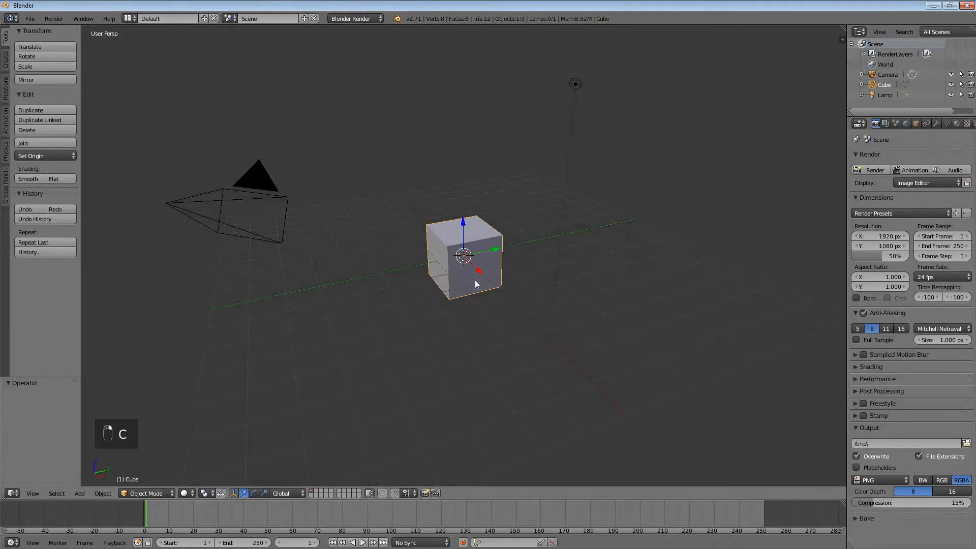
key(x)
click(476, 282)
key(shift+a)
mouse_move(478, 283)
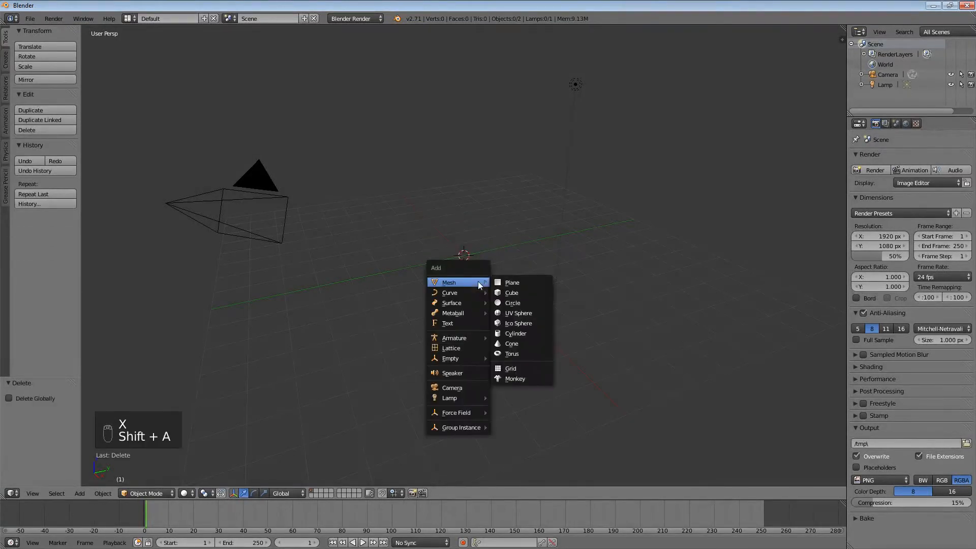
click(508, 354)
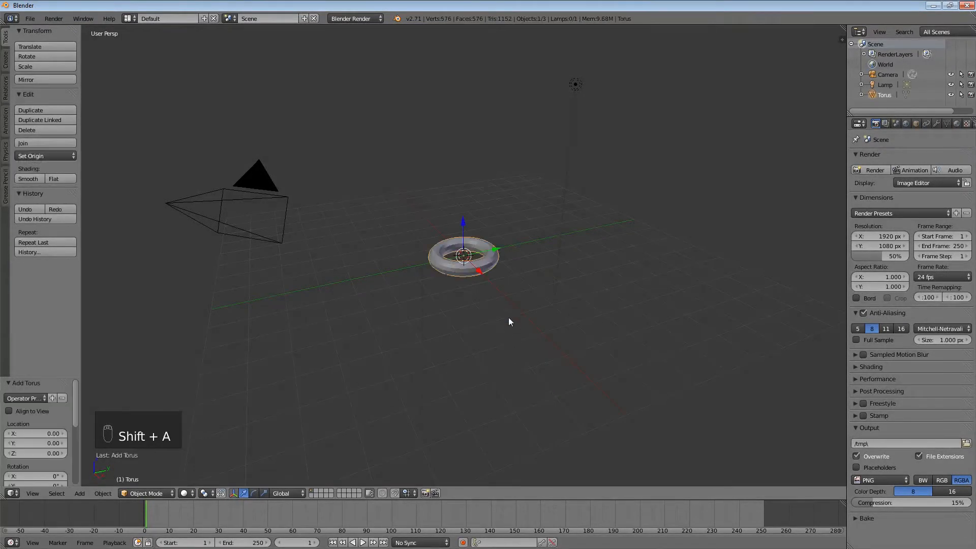
In Edit Mode from the top view, box-select the torus's vertices on the positive Y side of the X axis
key(KP_7)
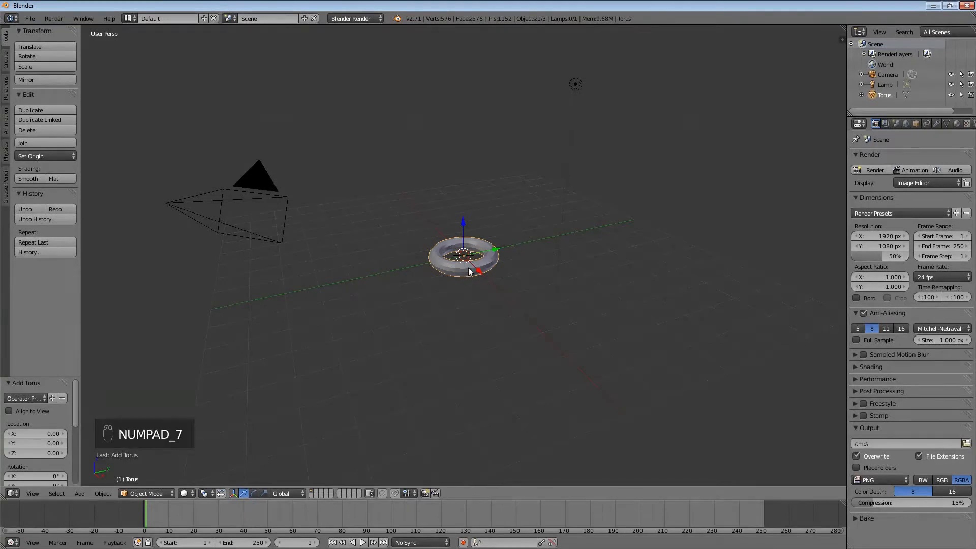
key(Tab)
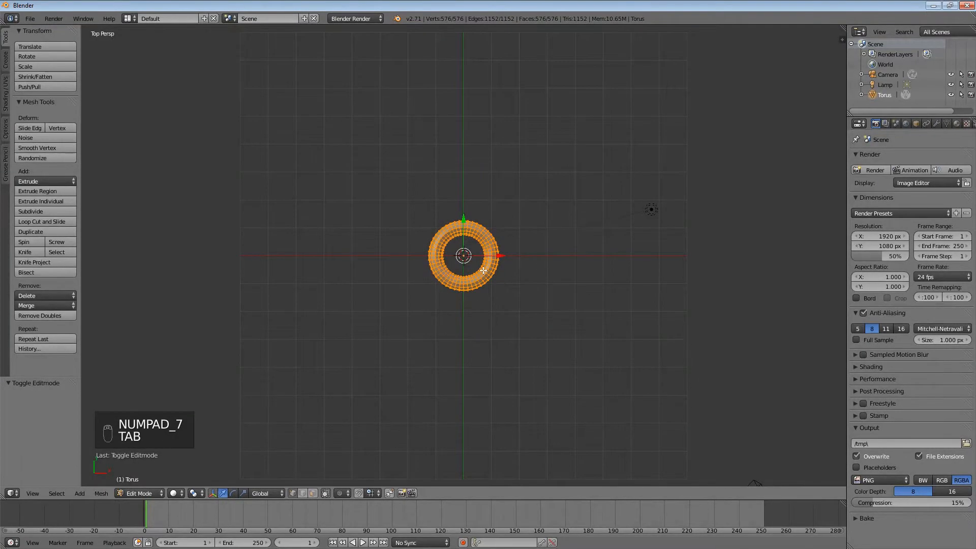
scroll(483, 270, up, 5)
key(a)
key(b)
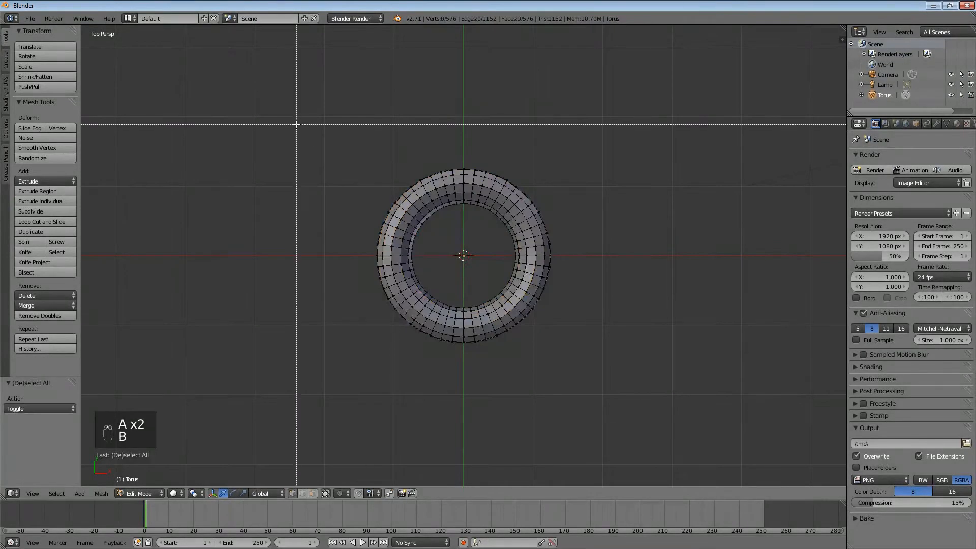
right_click(291, 135)
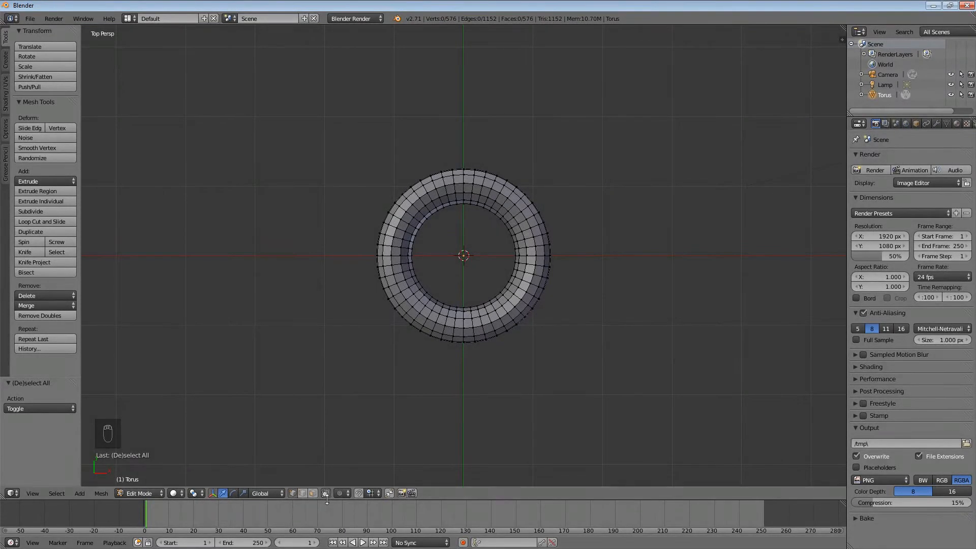
key(b)
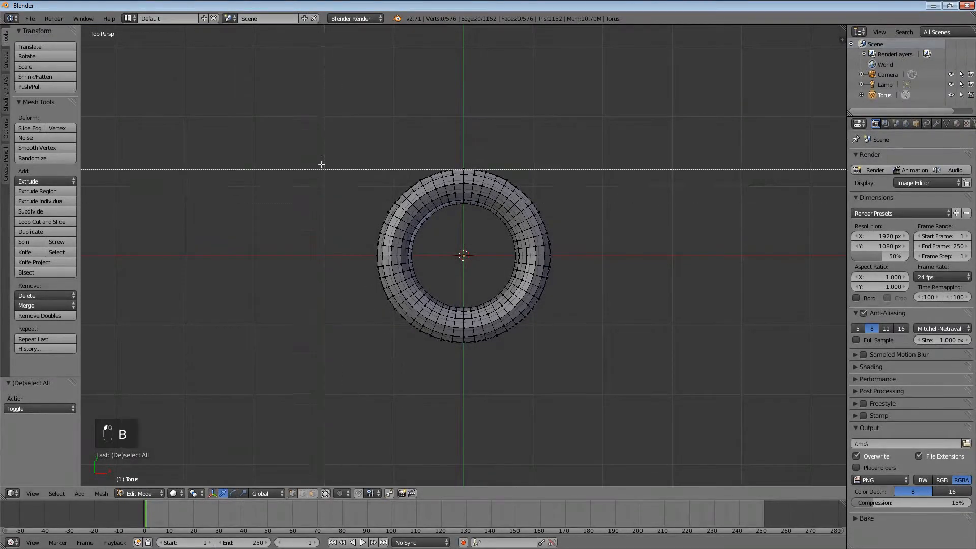
drag(307, 130, 605, 251)
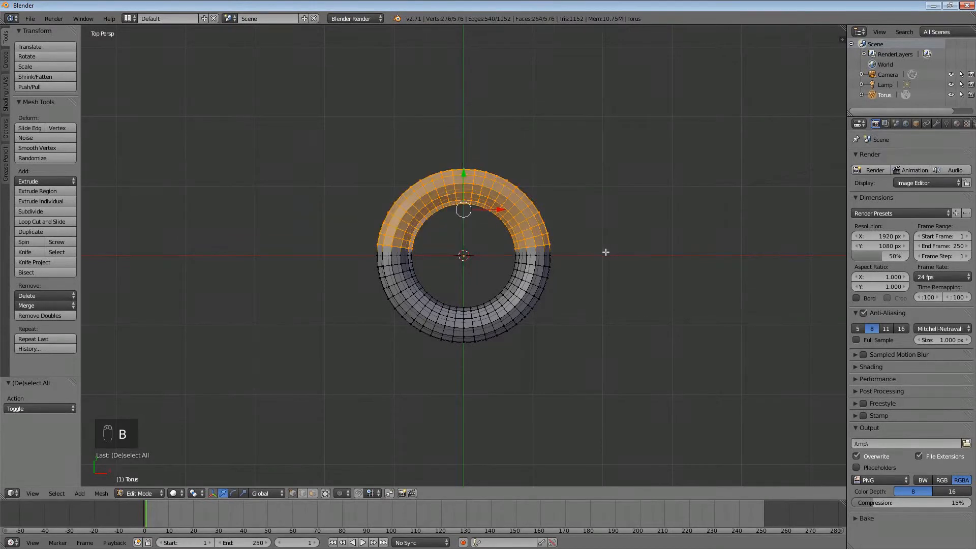
Stretch the torus into an elongated link by moving the selected half about 2.14 units along the Y axis
middle_drag(546, 251, 414, 113)
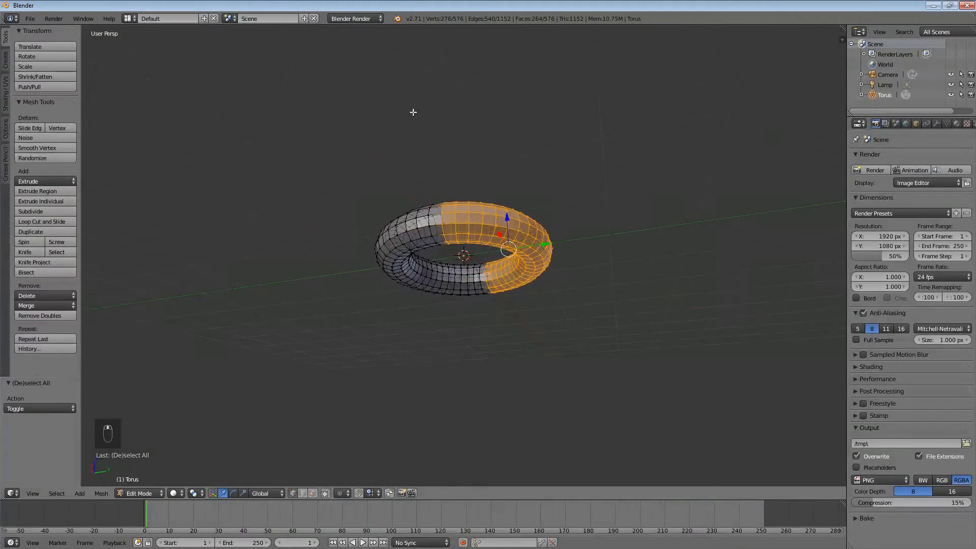
key(KP_7)
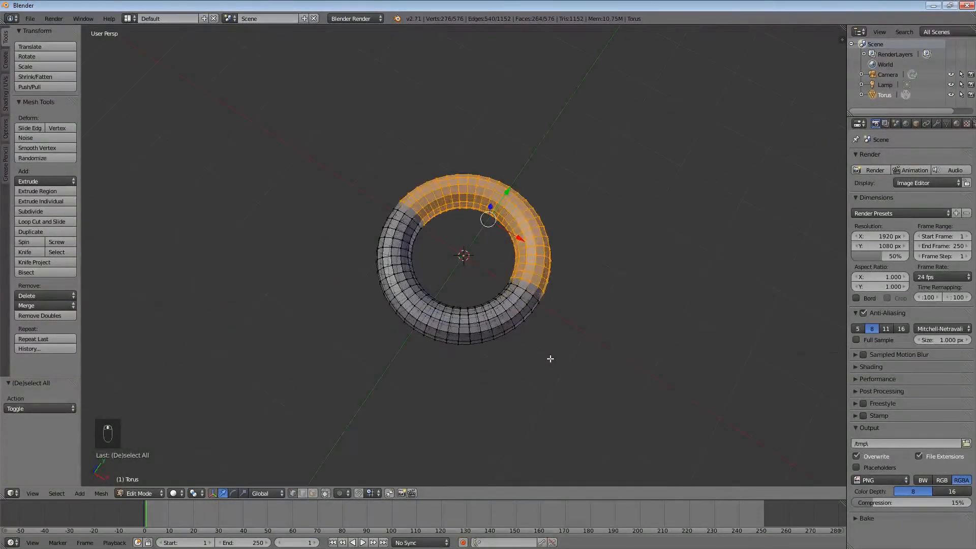
middle_drag(607, 389, 462, 198)
key(KP_7)
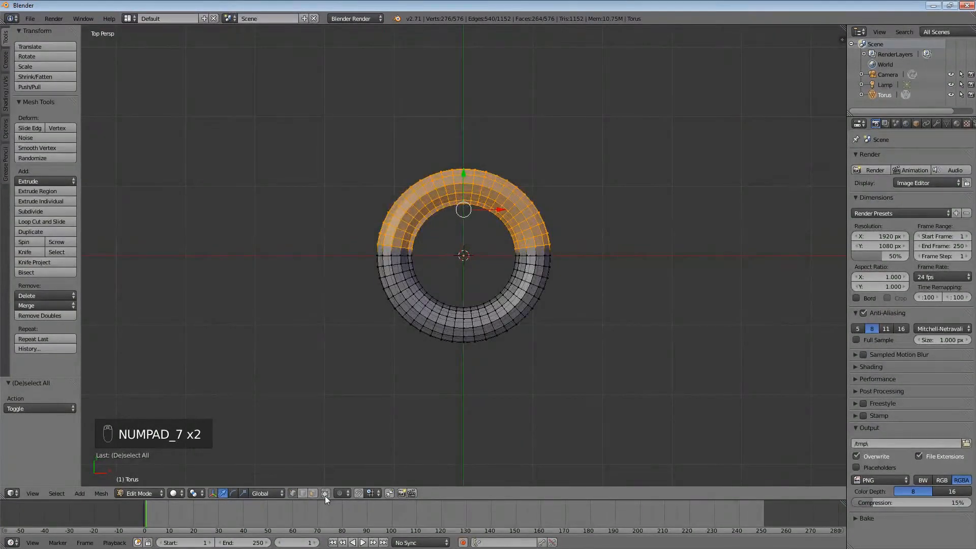
scroll(443, 208, up, 2)
scroll(460, 237, down, 1)
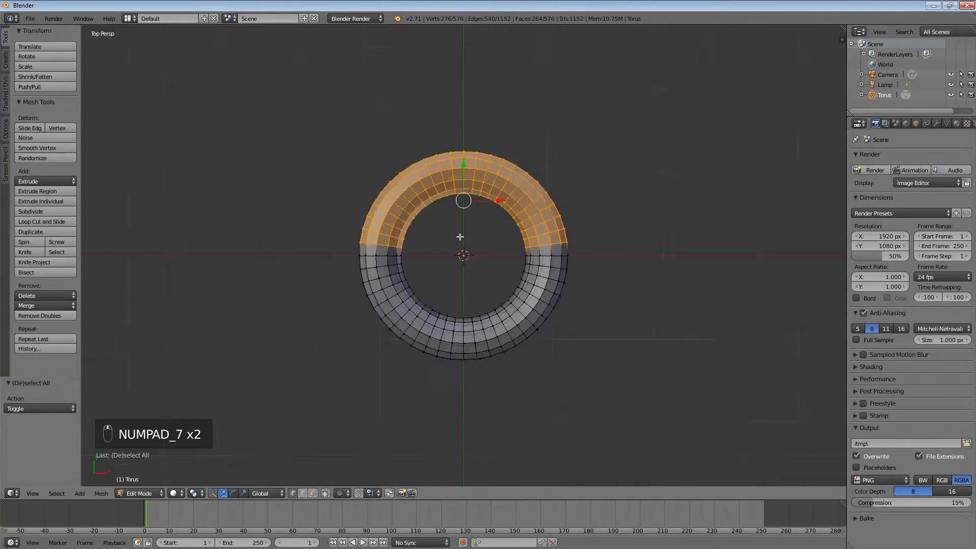
scroll(460, 237, down, 1)
shift+middle_drag(469, 235, 485, 344)
key(g)
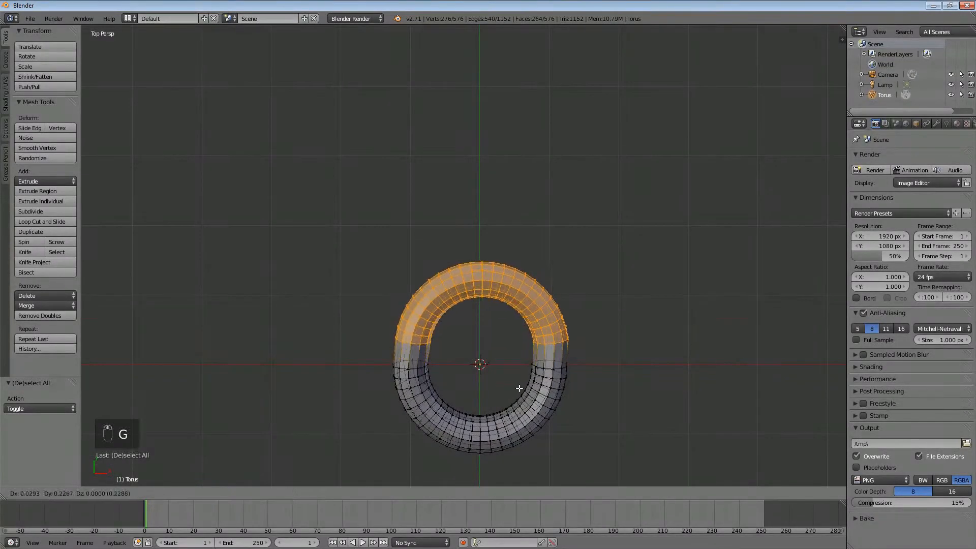
key(y)
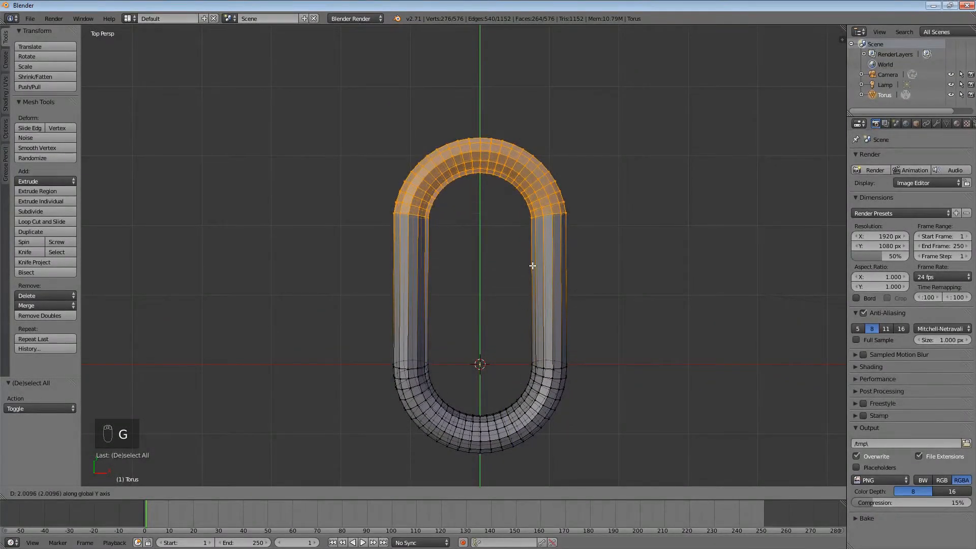
click(538, 257)
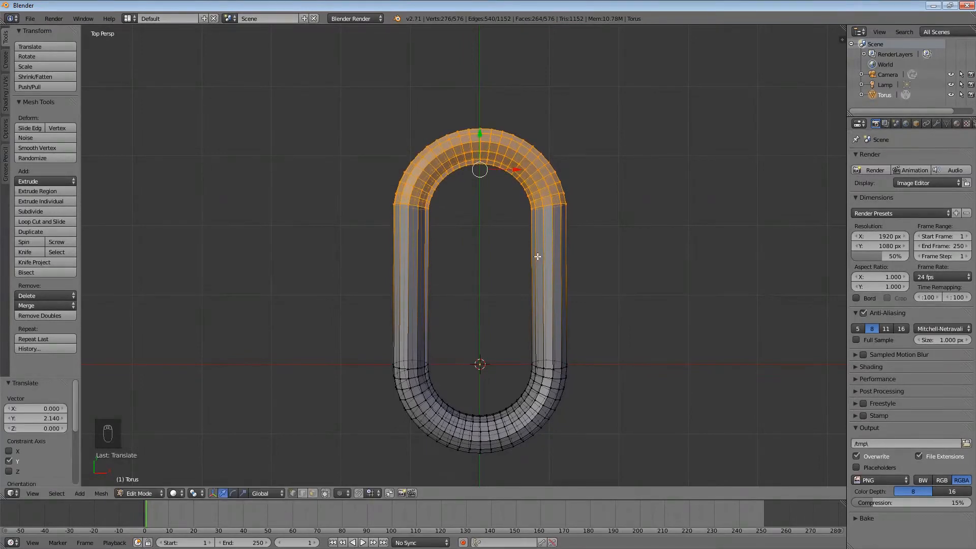
Return to Object Mode and apply smooth shading to the elongated link
key(Tab)
middle_drag(658, 340, 519, 316)
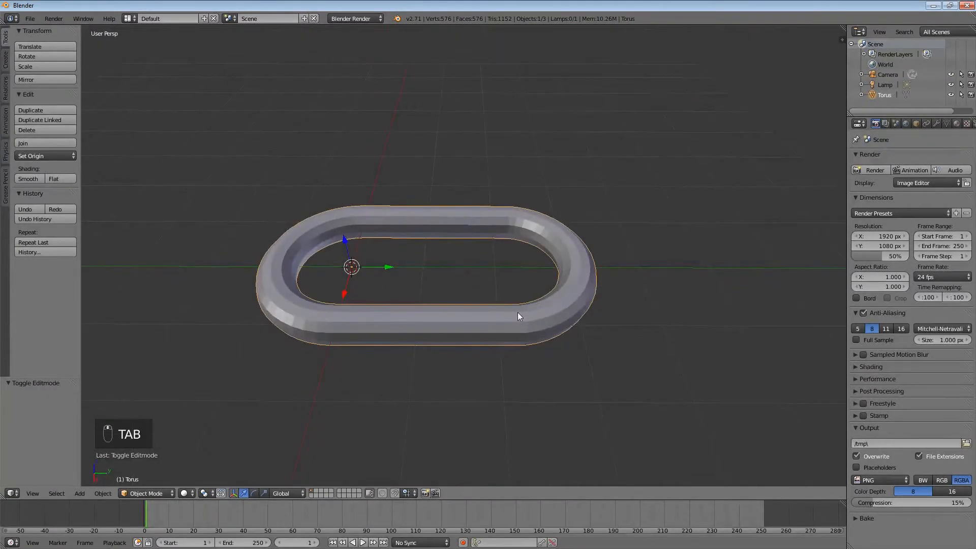
click(27, 179)
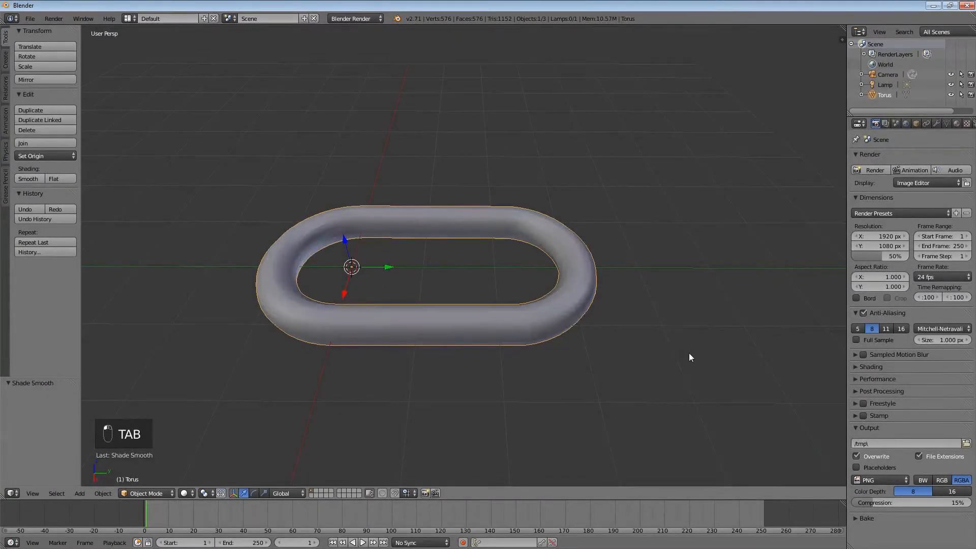
Rotate the link by -90° in the right orthographic view
mouse_move(690, 358)
middle_down()
mouse_move(643, 270)
mouse_move(649, 264)
mouse_move(708, 281)
mouse_move(713, 342)
mouse_move(675, 318)
mouse_move(670, 326)
mouse_move(678, 313)
middle_up()
key(KP_3)
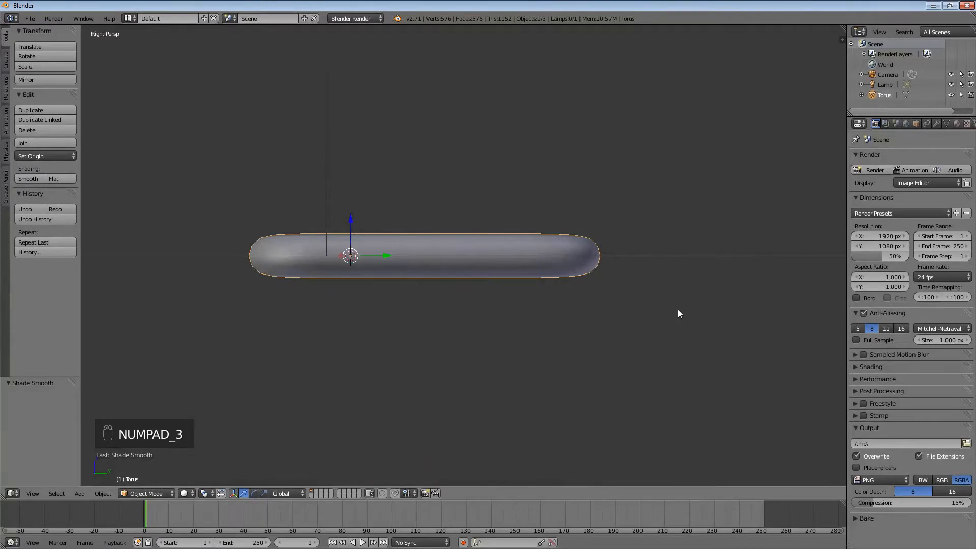
scroll(606, 372, down, 3)
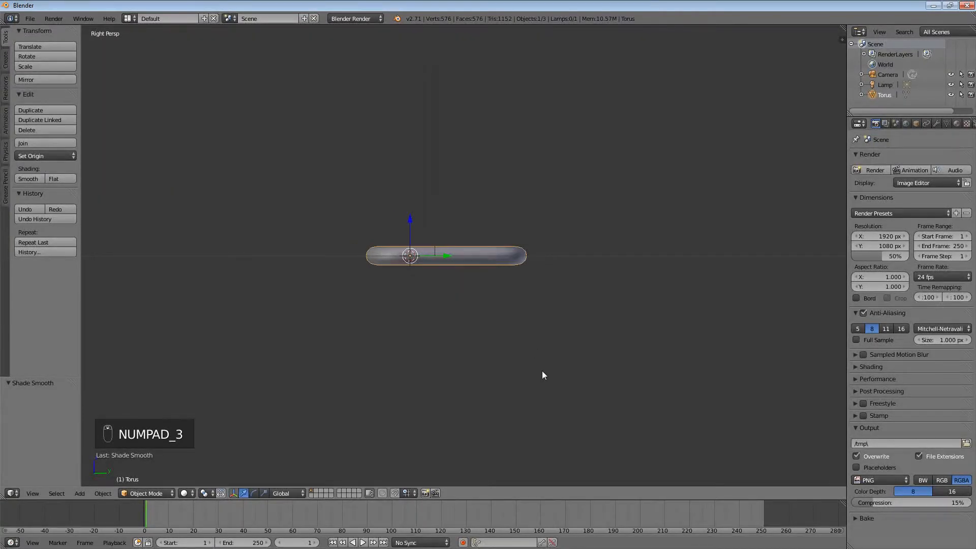
key(r)
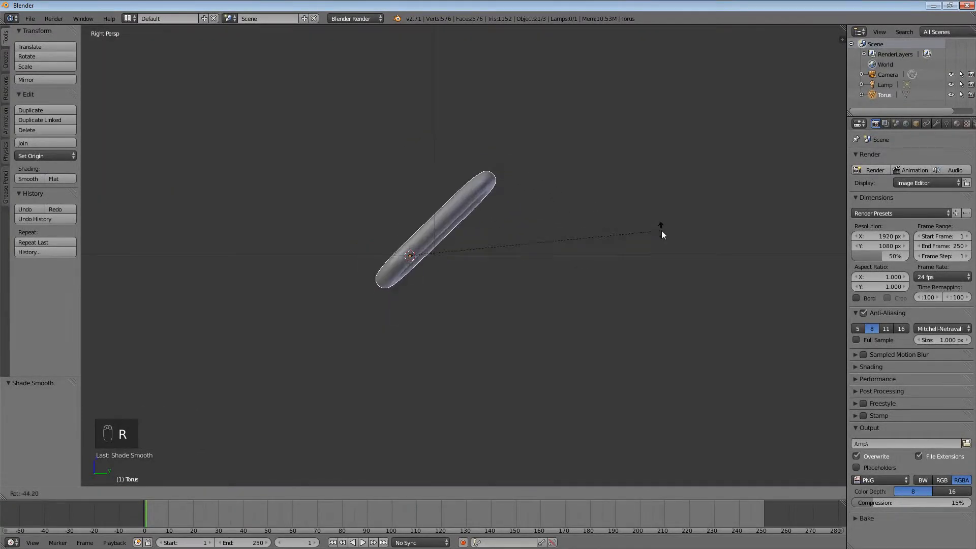
click(656, 231)
key(KP_5)
scroll(458, 303, up, 1)
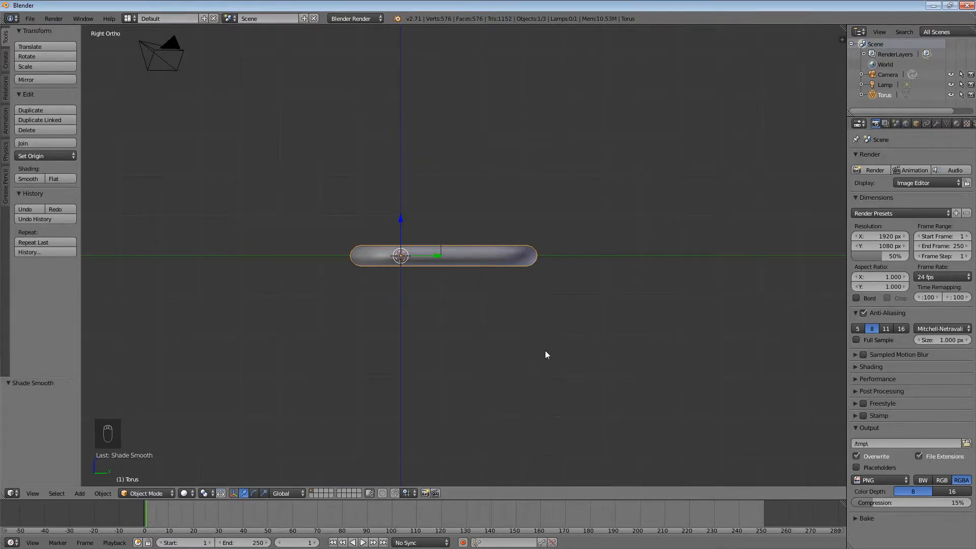
key(r)
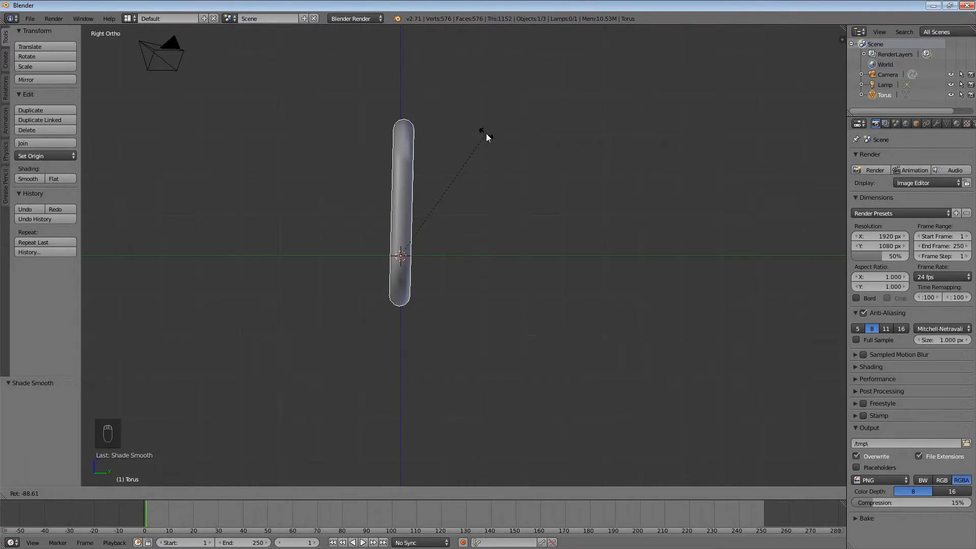
text(-90)
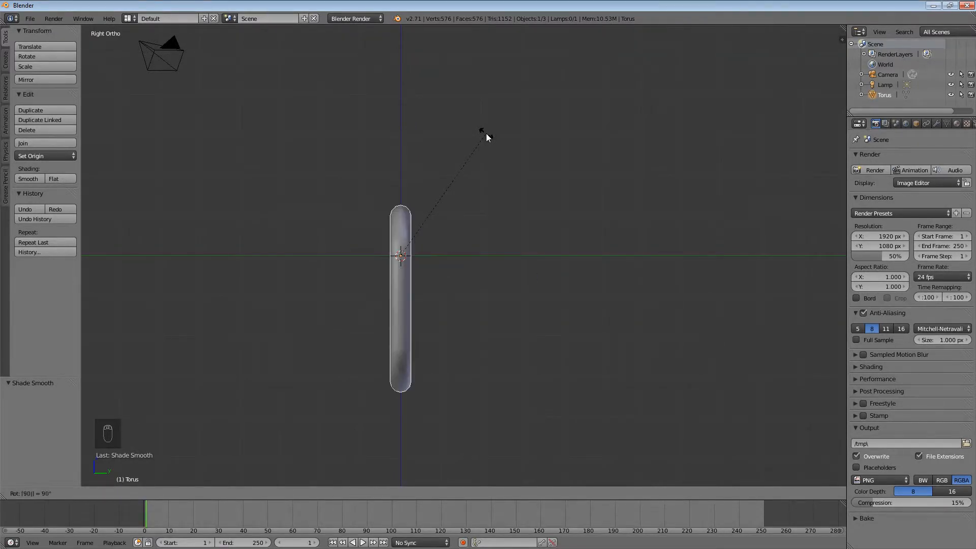
key(Return)
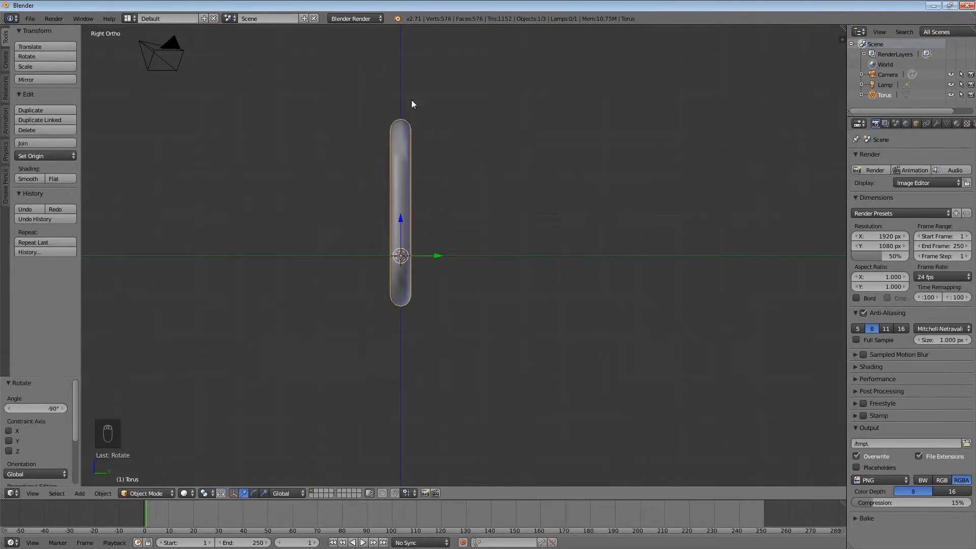
Duplicate the upright link and move the copy about 2.1 units down along the Z axis
middle_drag(366, 242, 259, 311)
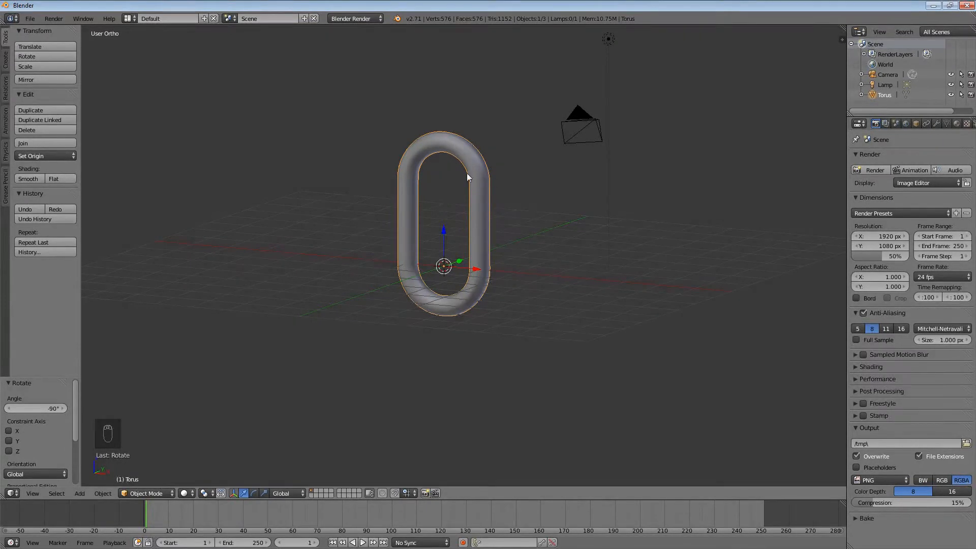
key(shift+d)
key(z)
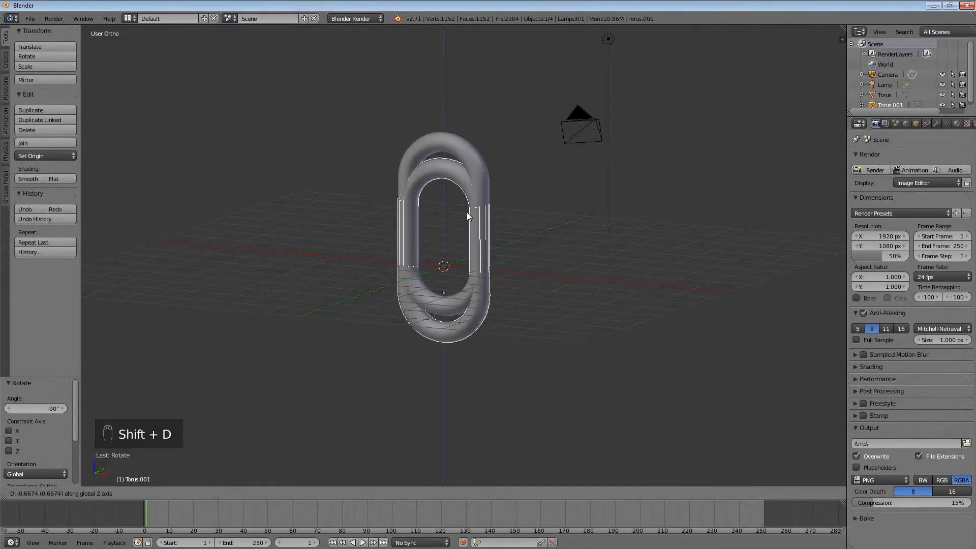
key(z)
key(z)
key(z)
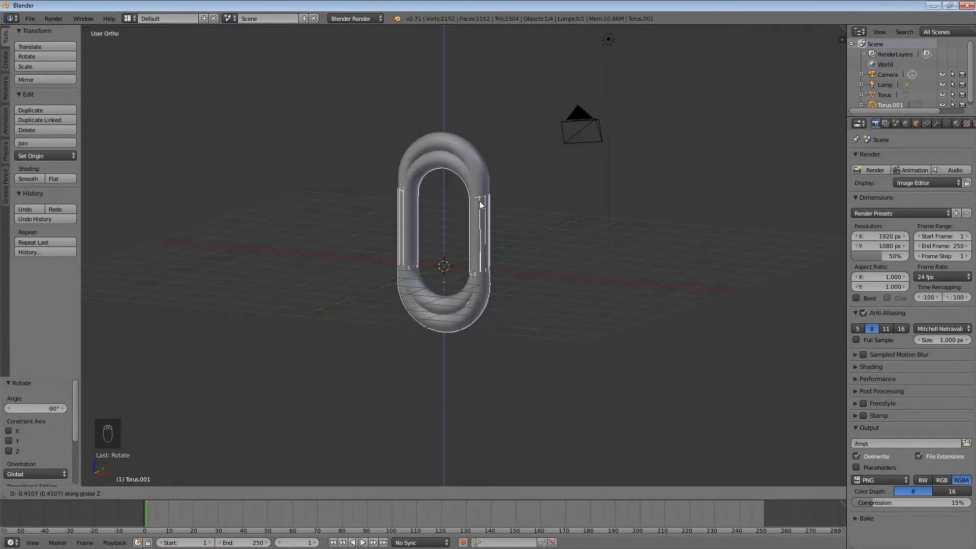
click(490, 269)
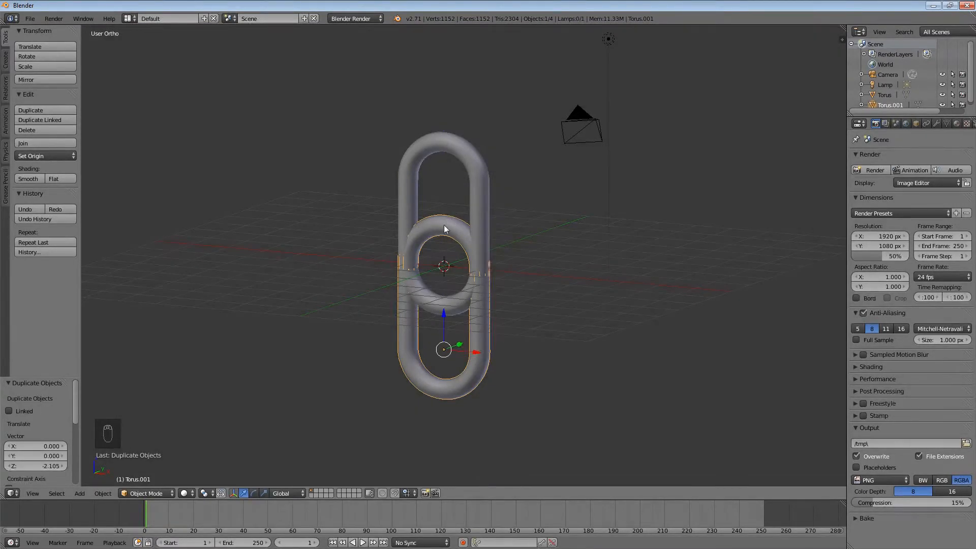
Lower the duplicated link by about another 0.33 units along the Z axis
key(g)
key(z)
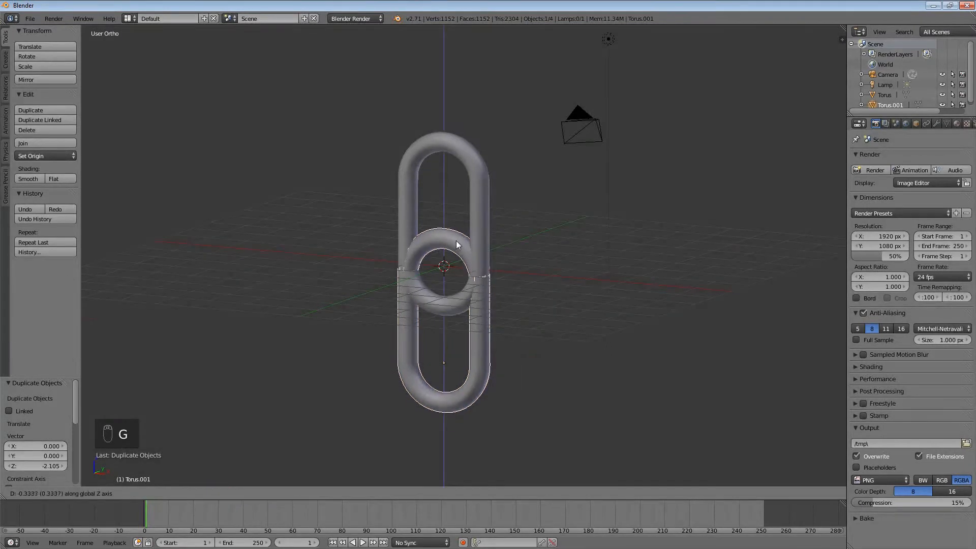
click(440, 153)
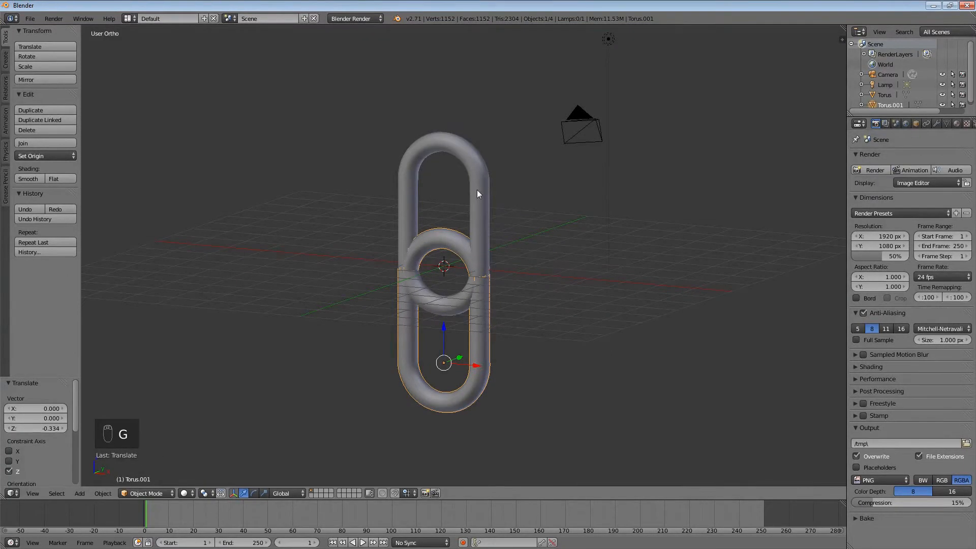
Rotate the duplicated lower link by 90° in the top view
key(KP_7)
key(r)
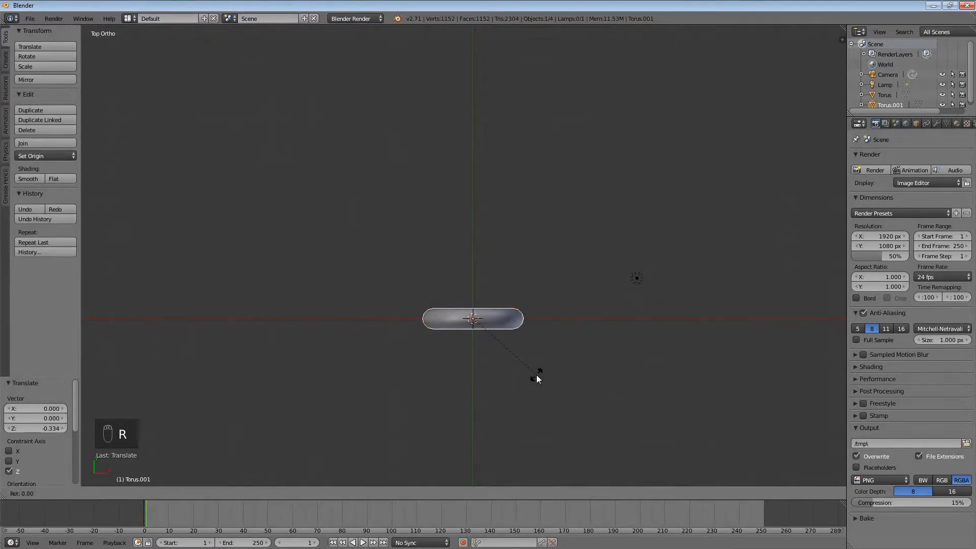
text(90)
key(Return)
middle_drag(580, 363, 508, 286)
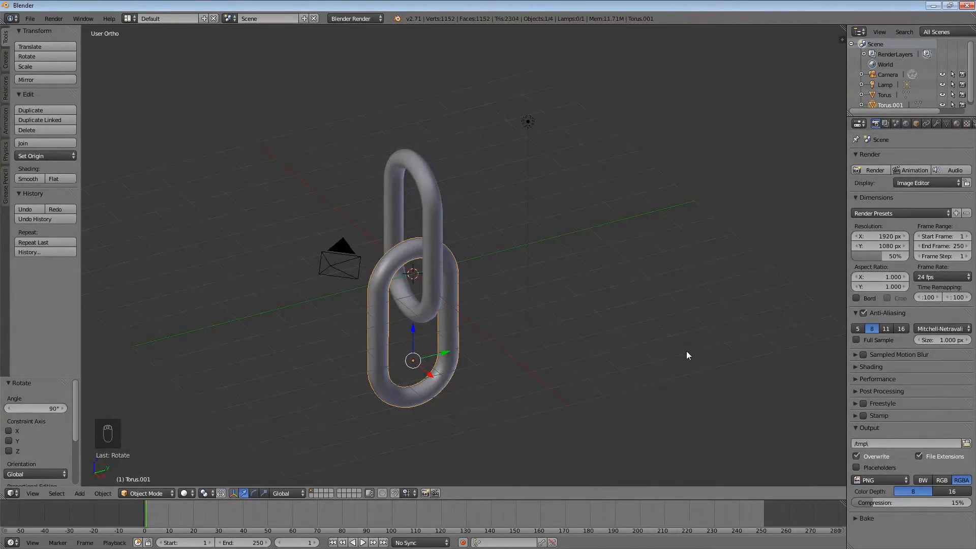
middle_drag(555, 334, 488, 264)
Add an Array modifier to the original upper link
right_click(417, 180)
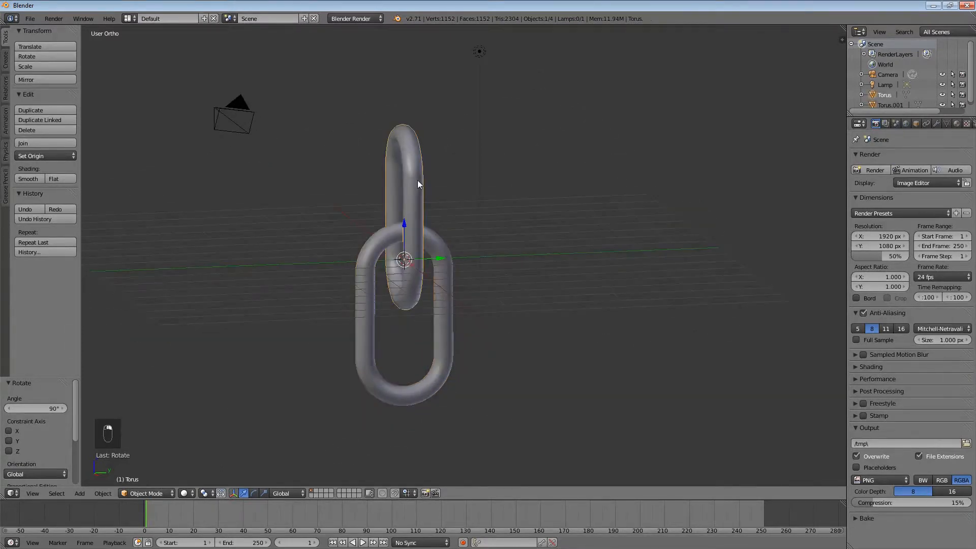
middle_drag(440, 237, 712, 244)
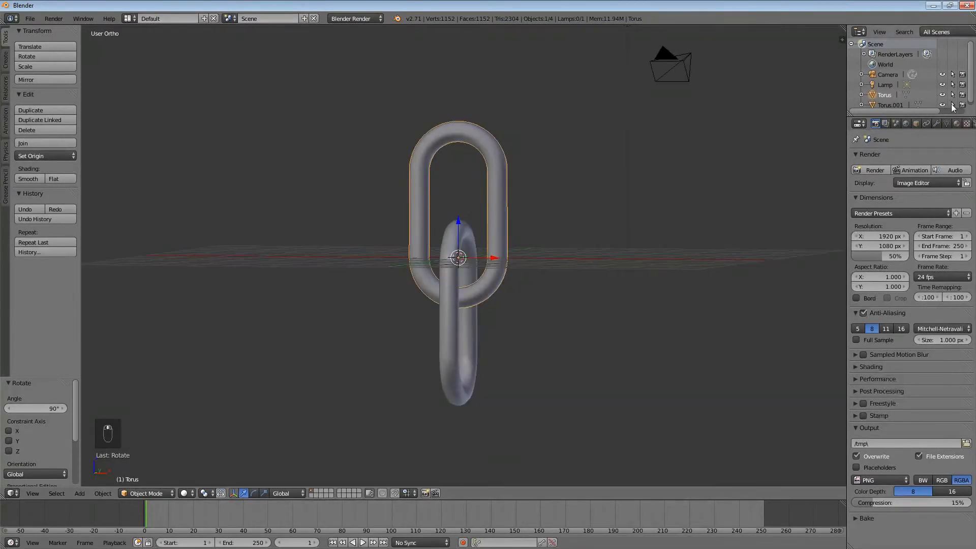
click(938, 124)
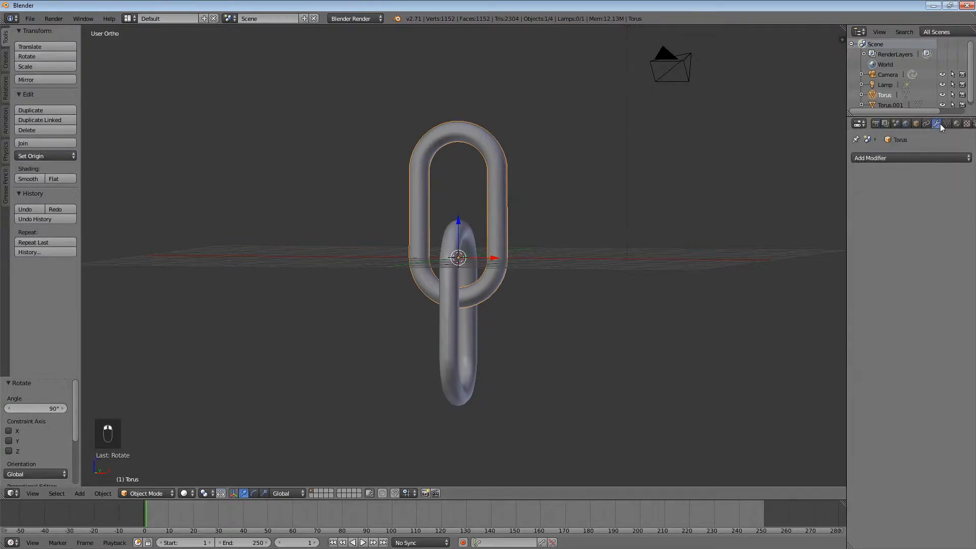
click(926, 158)
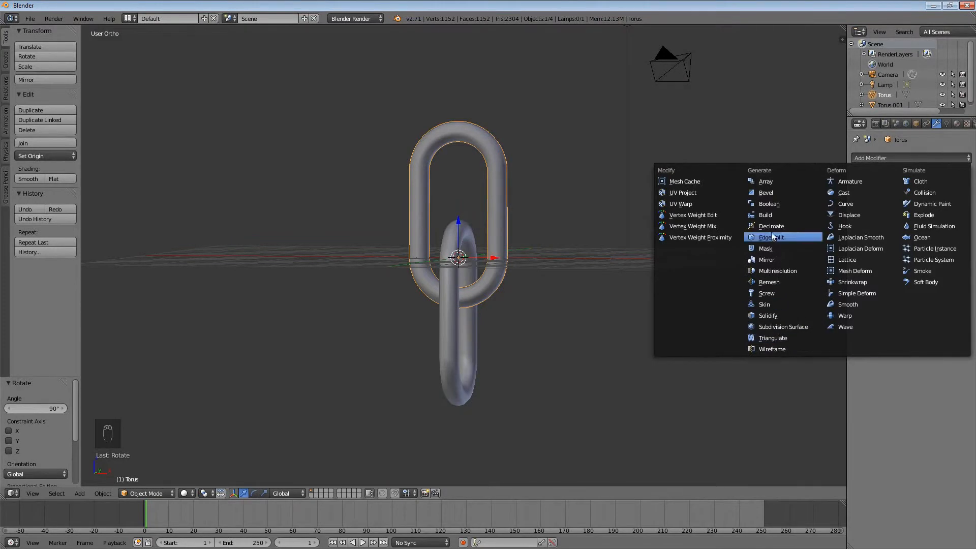
click(779, 181)
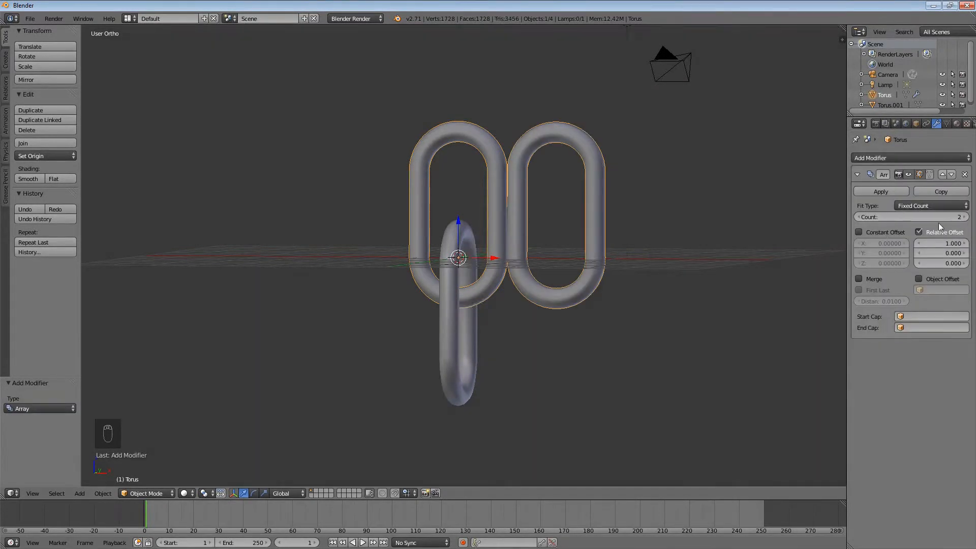
Set the upper link's array relative offset to 0 on X and 1 on Y
middle_drag(570, 182, 525, 215)
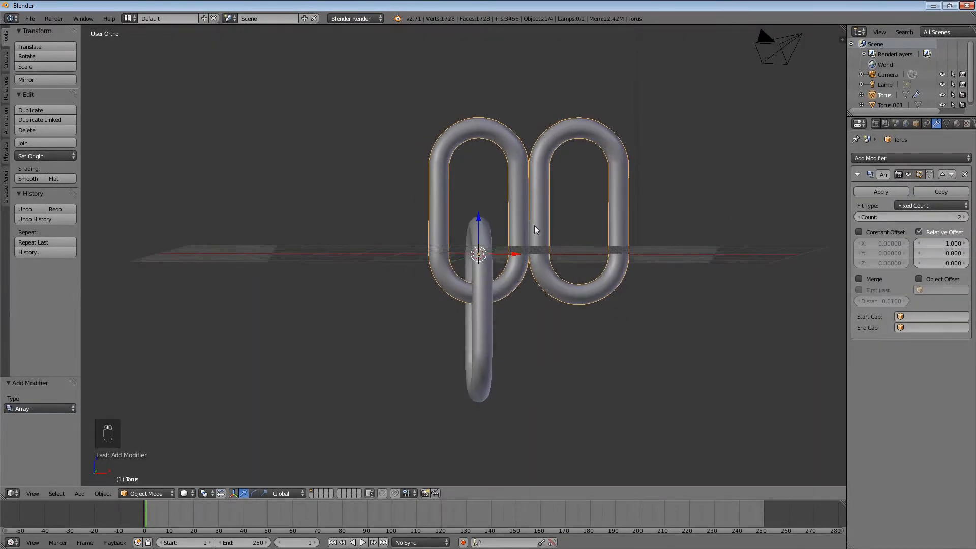
click(942, 246)
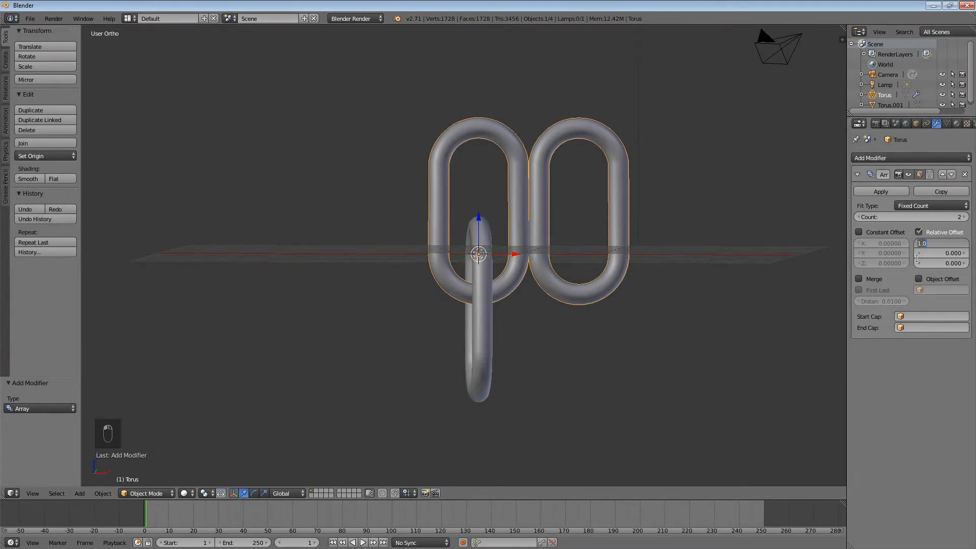
text(0)
key(Tab)
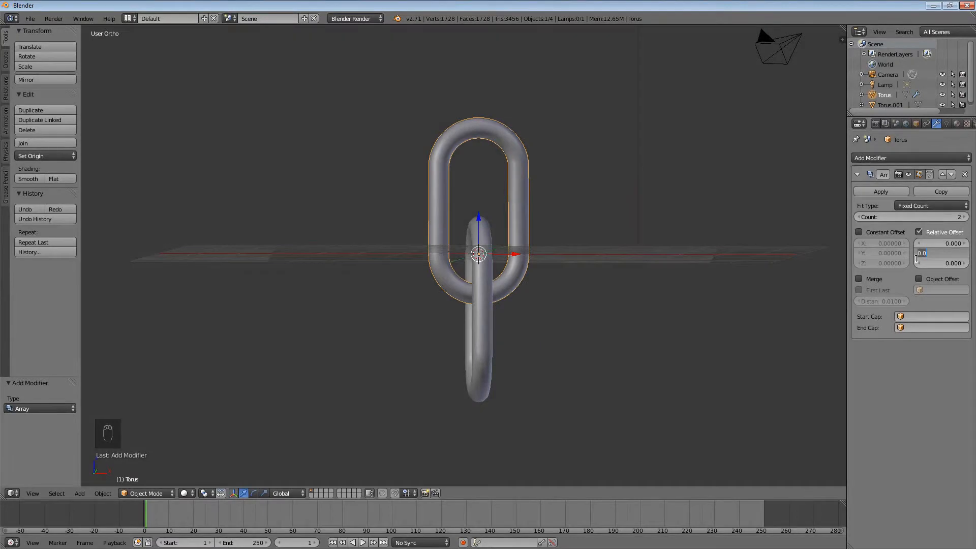
text(1)
key(Return)
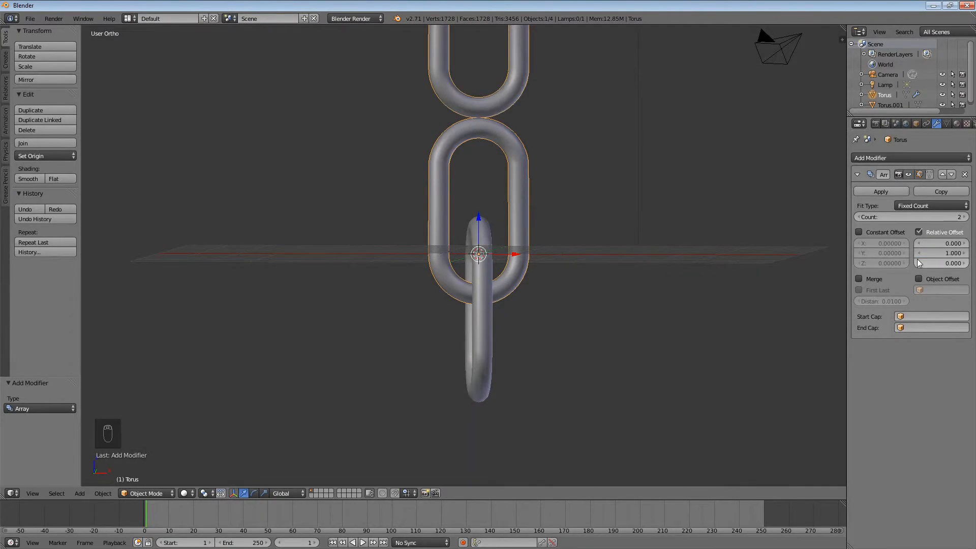
Set the Y relative offset of the upper link's array to -1.1
middle_drag(639, 282, 437, 124)
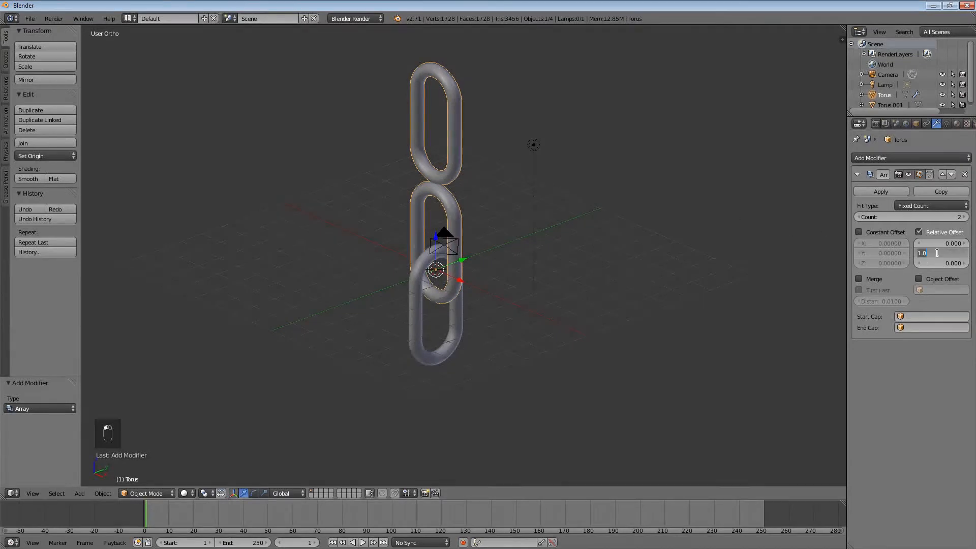
key(BackSpace)
text(-1.1)
key(Return)
middle_drag(484, 376, 484, 344)
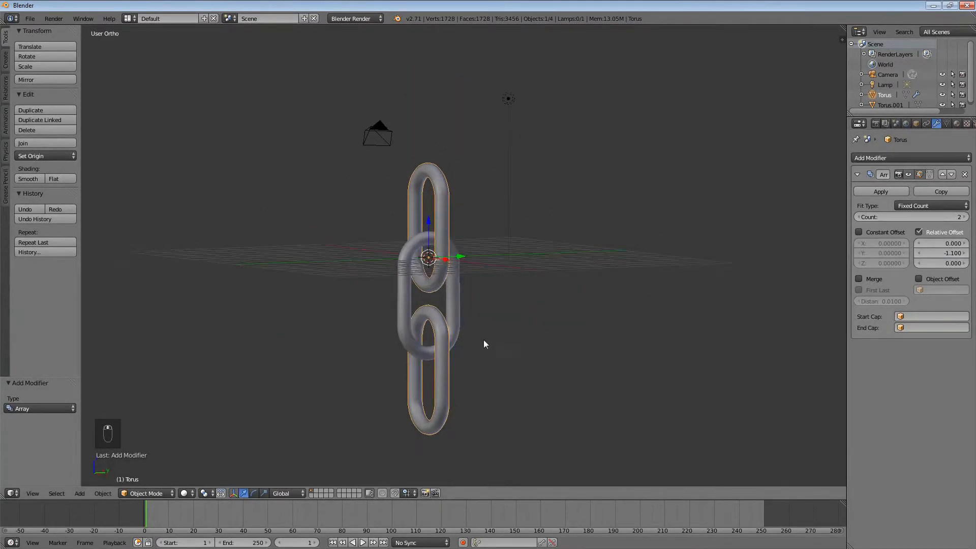
Lower the middle connecting link by about 0.22 units along the Z axis
middle_drag(444, 313, 370, 312)
right_click(453, 300)
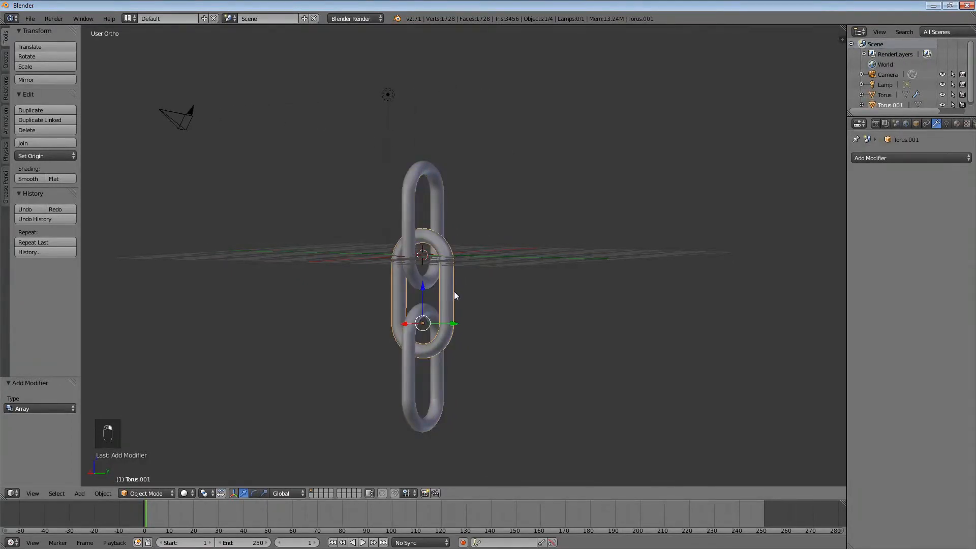
key(g)
key(z)
click(454, 301)
middle_drag(454, 301, 583, 294)
Add an Array modifier to the connecting link with relative offset 0 on X and -1.1 on Y
click(932, 157)
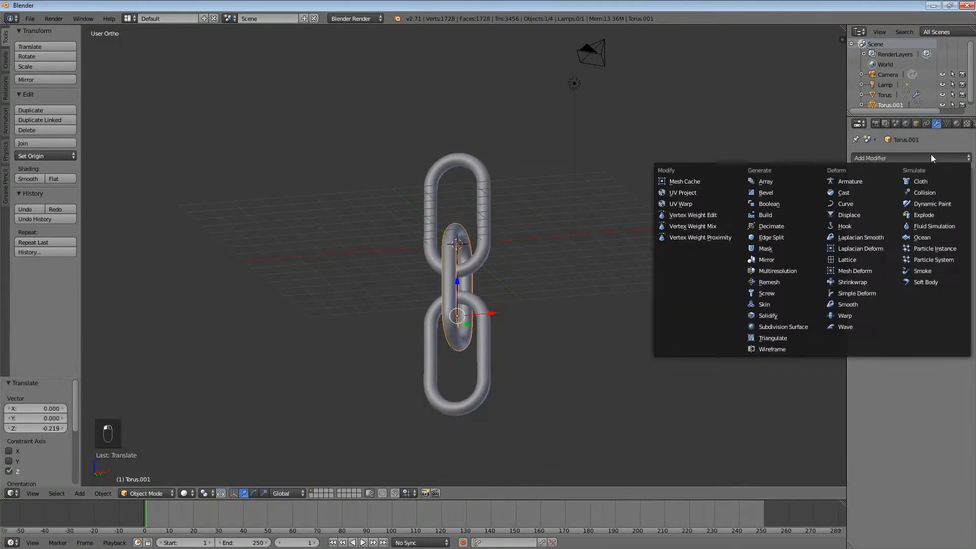
click(778, 181)
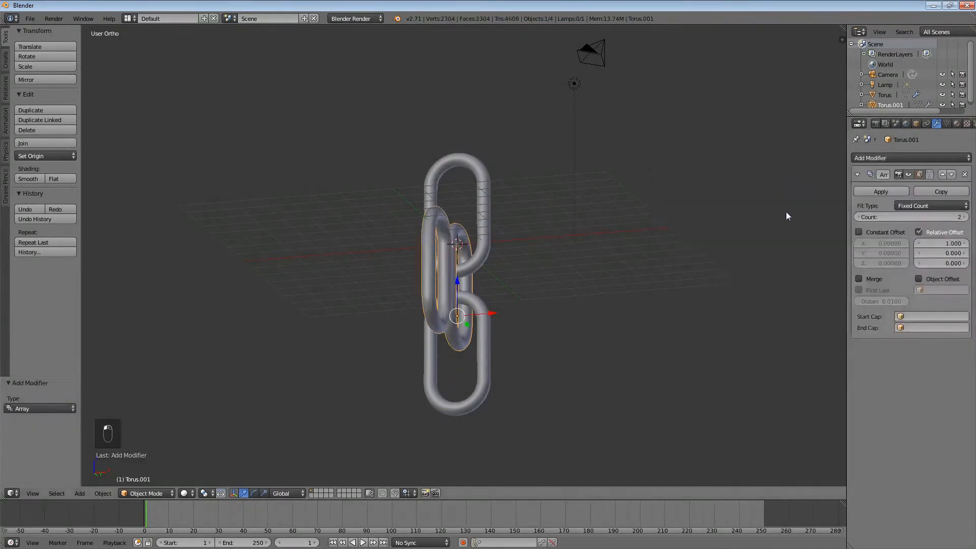
click(941, 243)
text(0)
key(Tab)
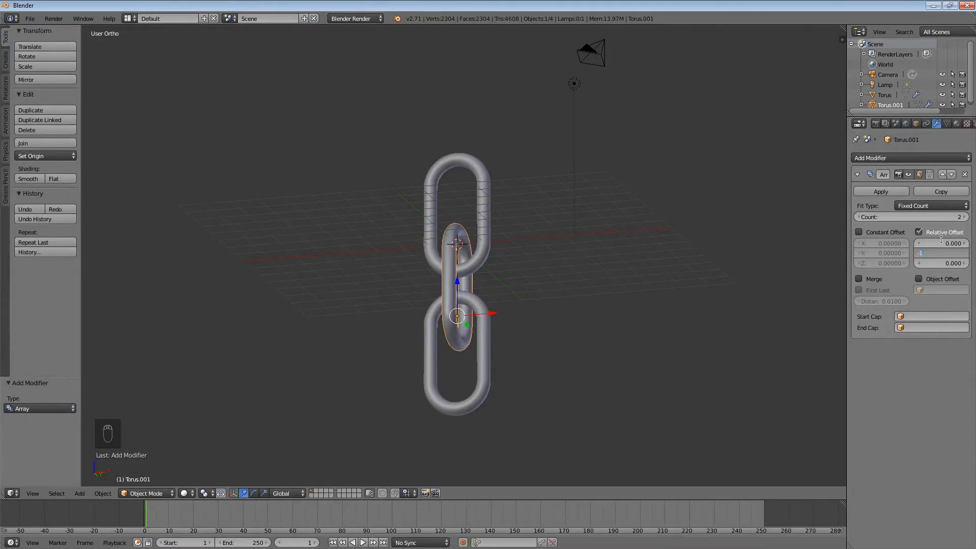
text(.1)
key(Return)
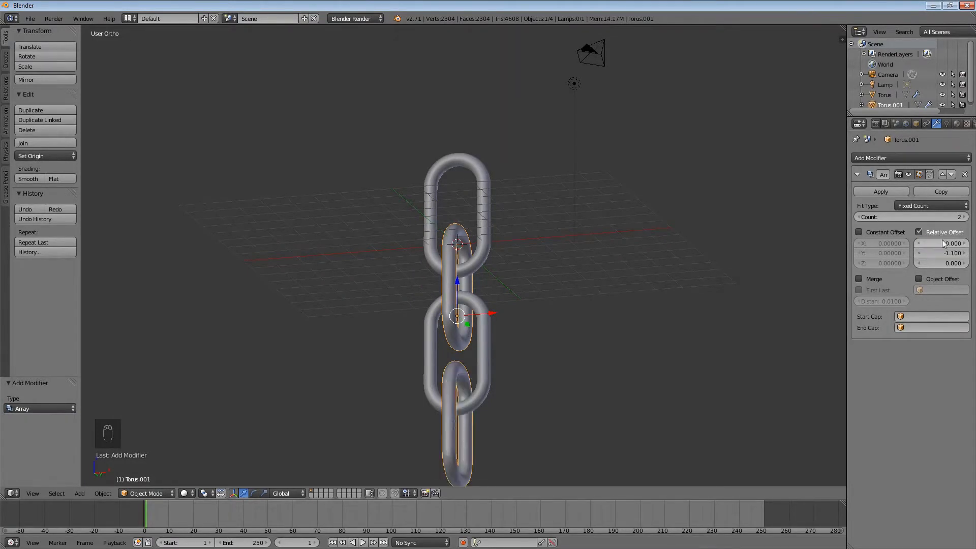
Set the array count of the original top link to 6
middle_drag(670, 257, 429, 318)
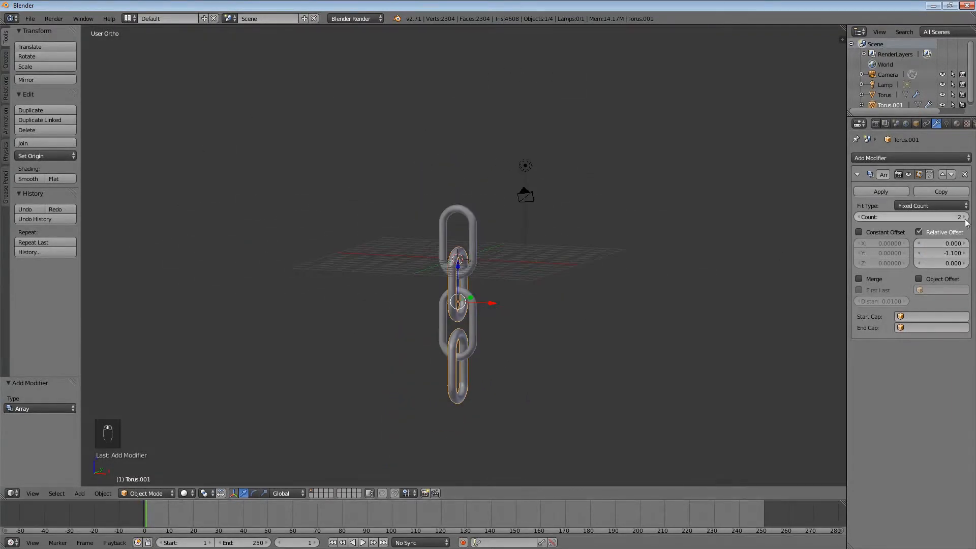
right_click(475, 231)
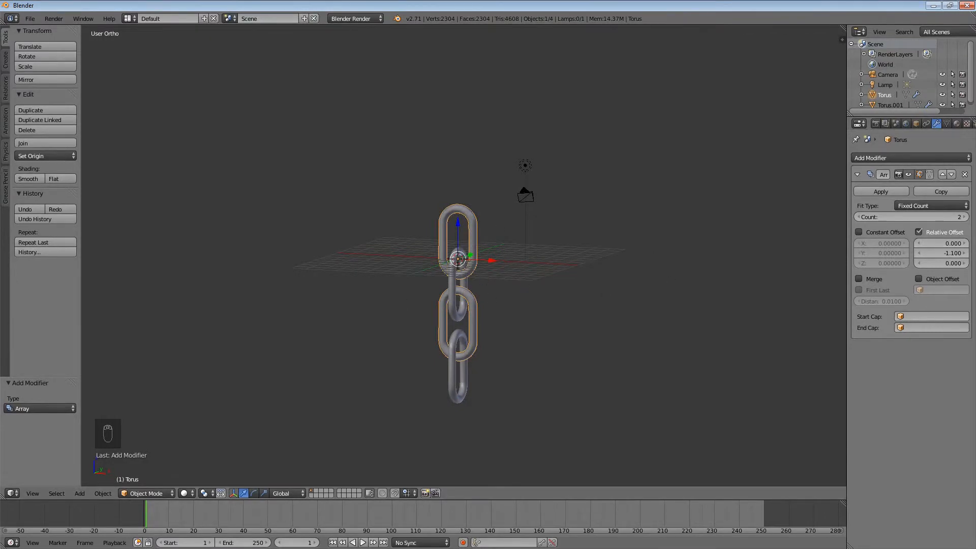
click(964, 217)
click(964, 217)
click(965, 218)
click(965, 217)
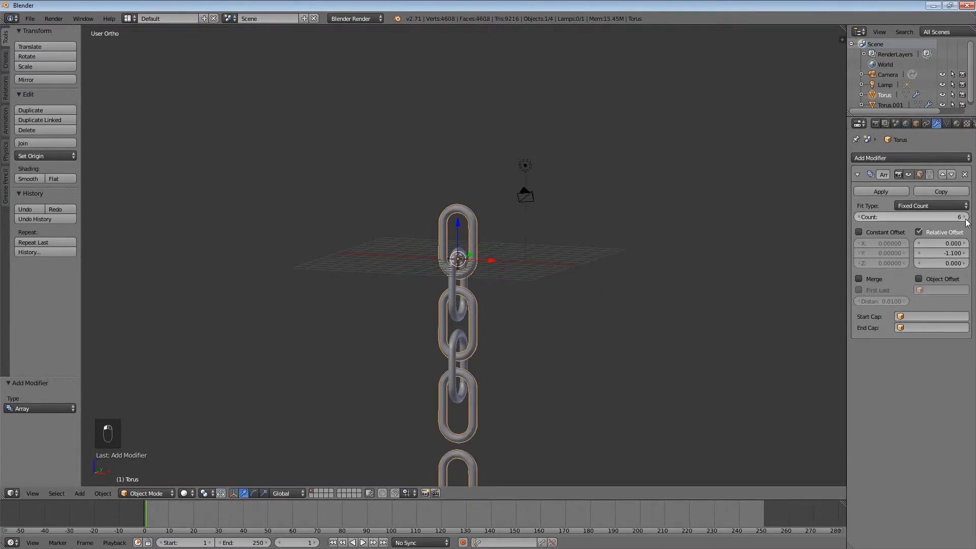
Set the array count of the perpendicular connecting link to 6
scroll(460, 274, down, 3)
right_click(460, 275)
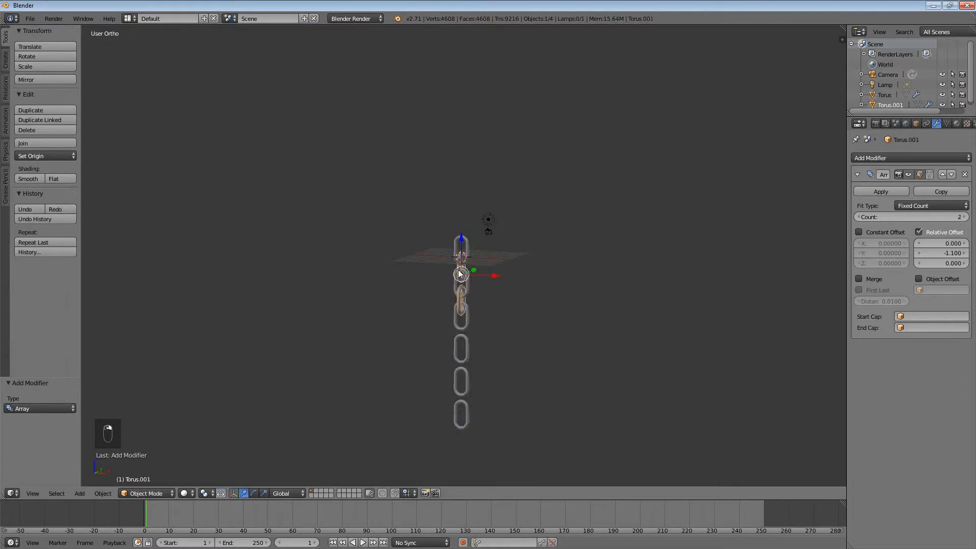
click(964, 217)
click(964, 217)
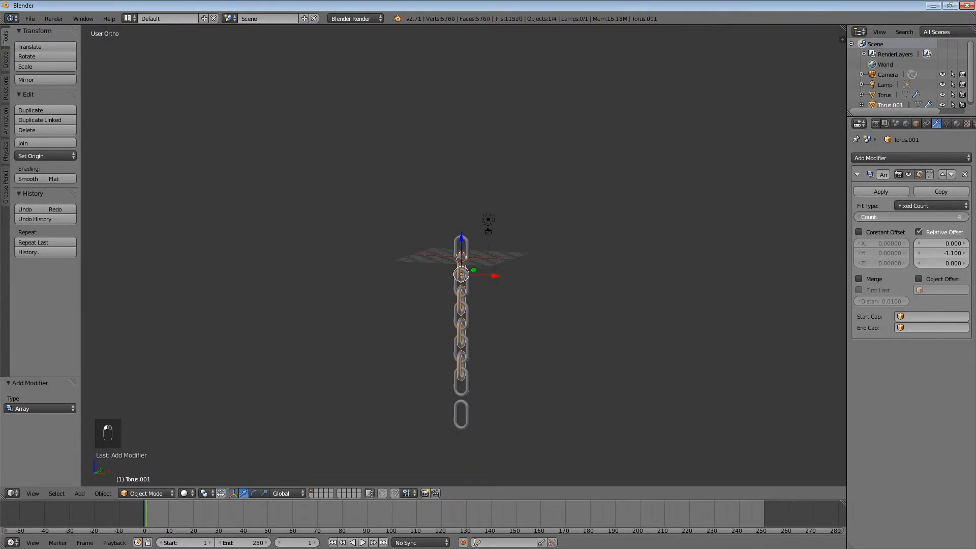
click(964, 217)
click(965, 217)
middle_drag(451, 378, 567, 290)
scroll(544, 290, up, 3)
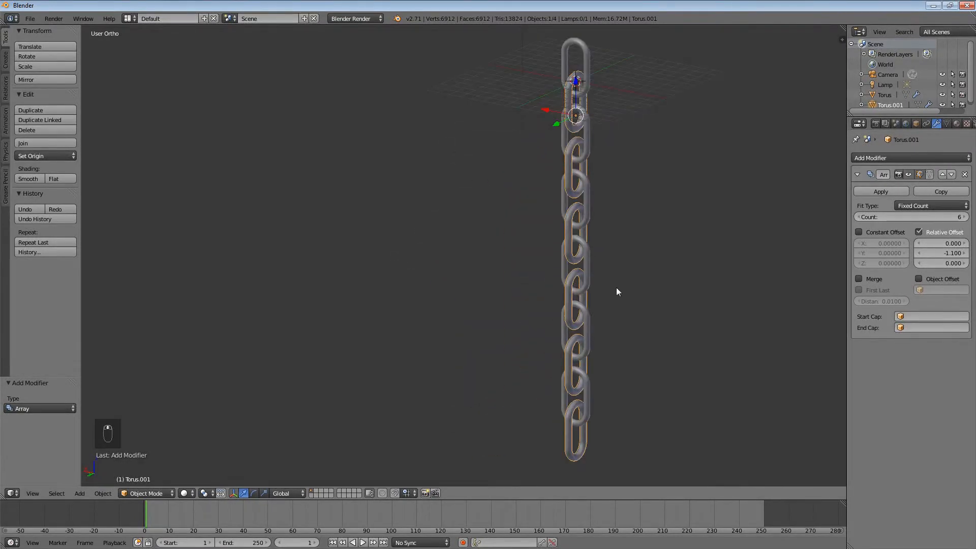
middle_drag(612, 337, 628, 348)
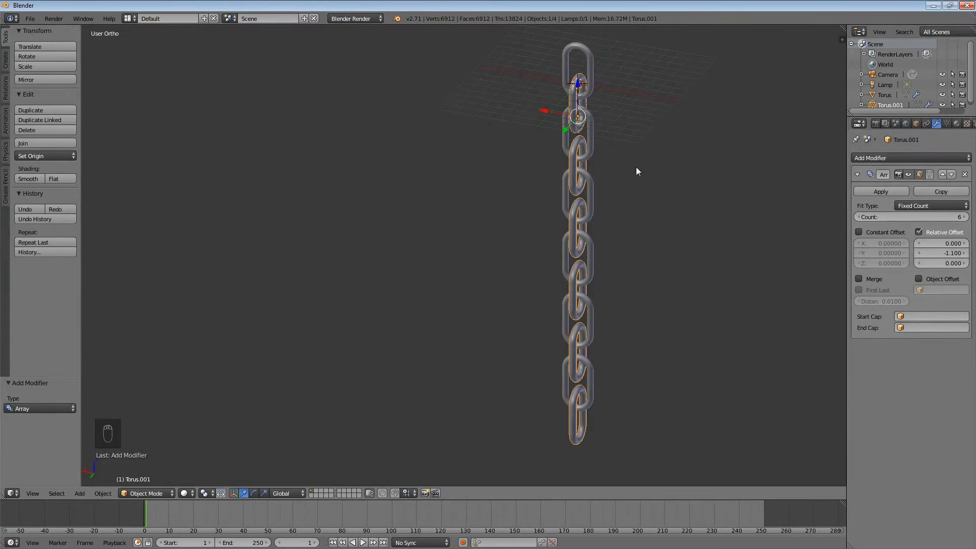
Apply the Array modifiers of both link objects
right_click(592, 86)
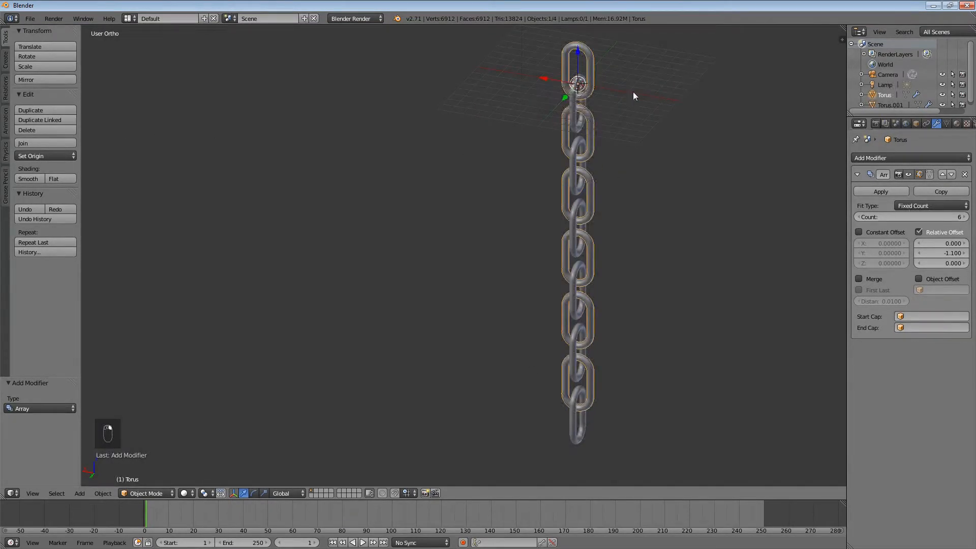
click(881, 192)
right_click(581, 111)
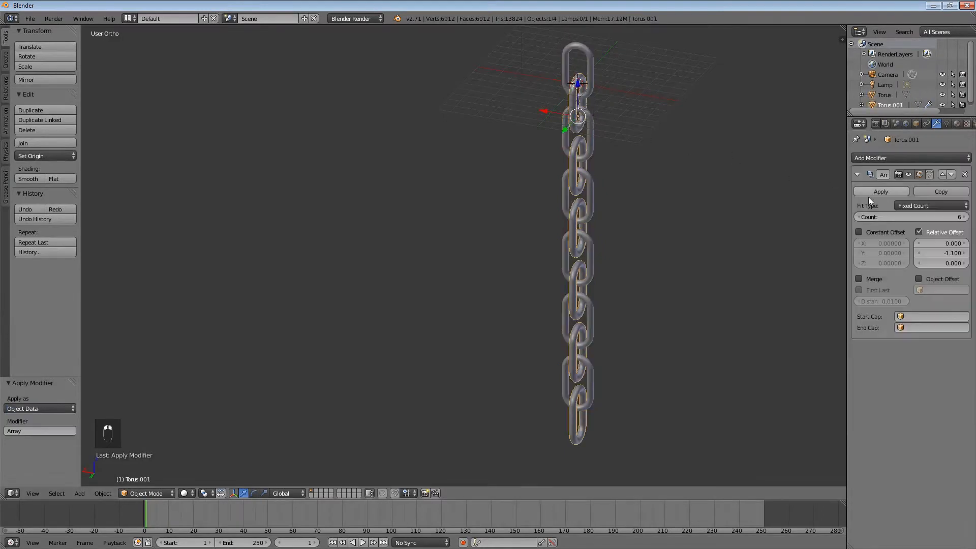
click(898, 191)
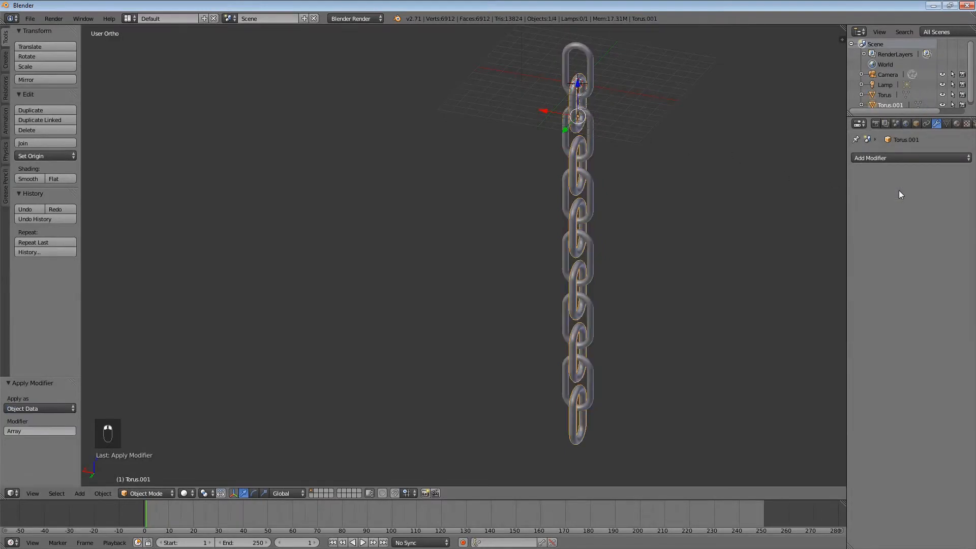
Separate the original link's array mesh by loose parts in Edit Mode and return to Object Mode
right_click(590, 77)
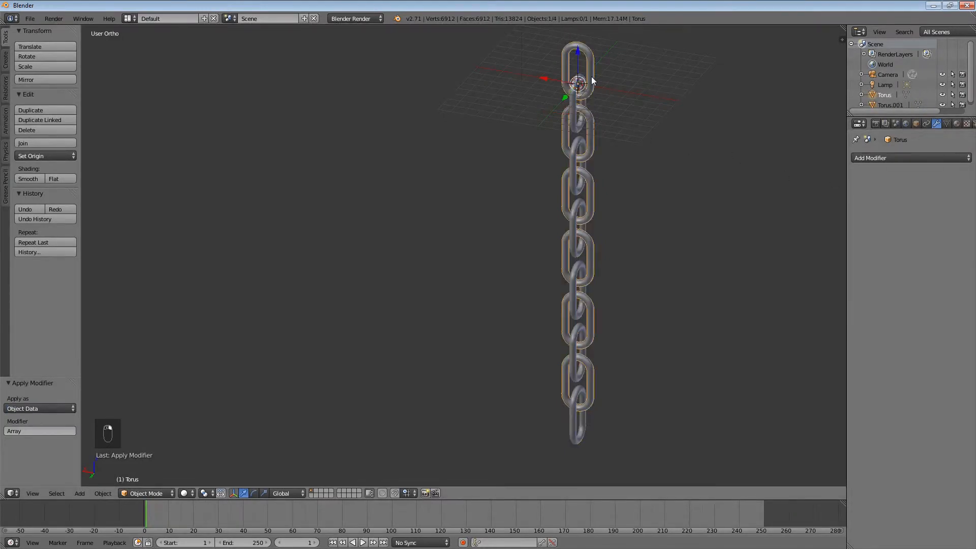
key(Tab)
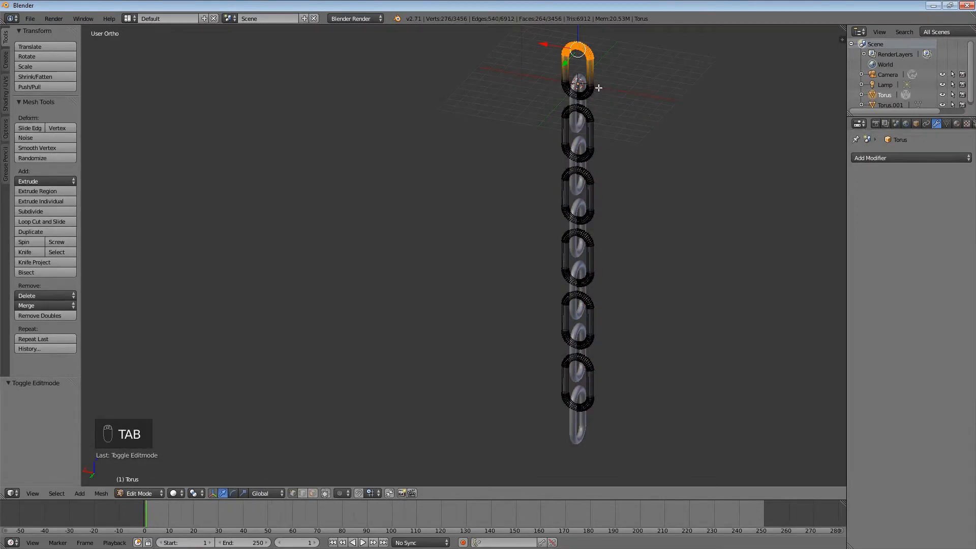
key(p)
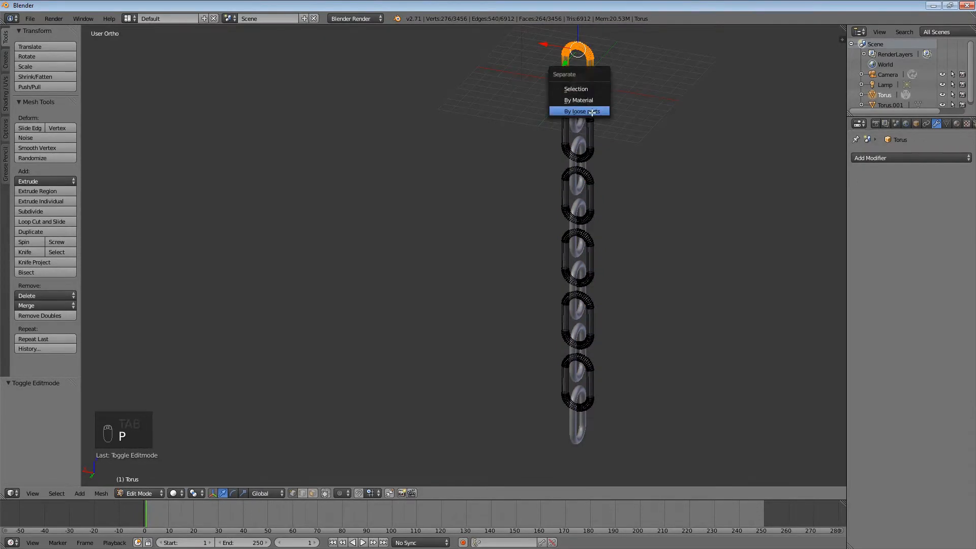
click(591, 110)
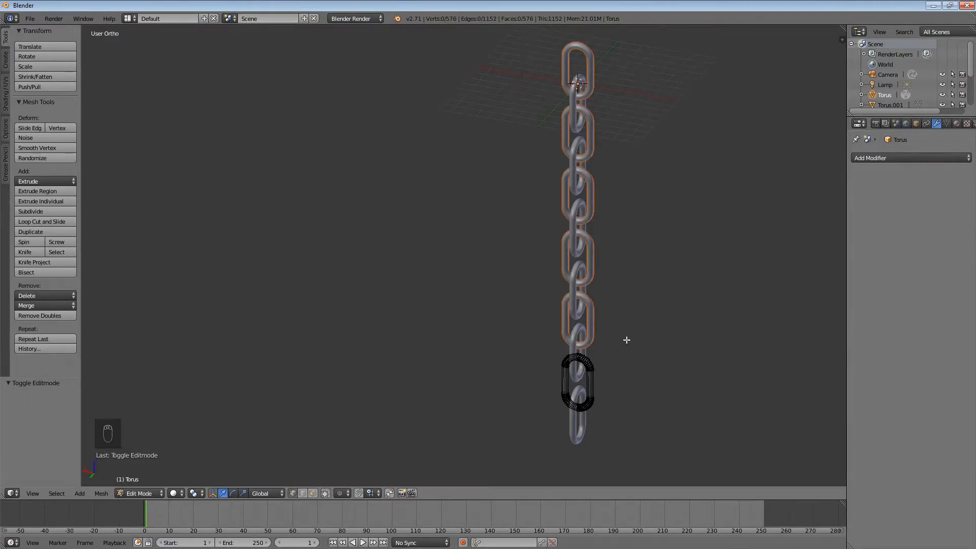
key(Tab)
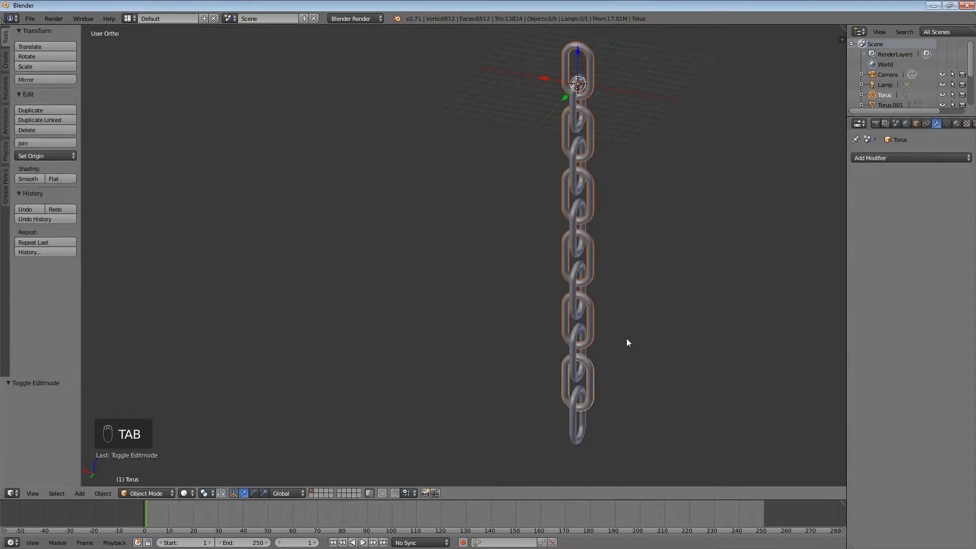
Select the separated links one by one from the chain's lower end upward to check that each is its own object
right_click(590, 384)
right_click(589, 333)
right_click(590, 277)
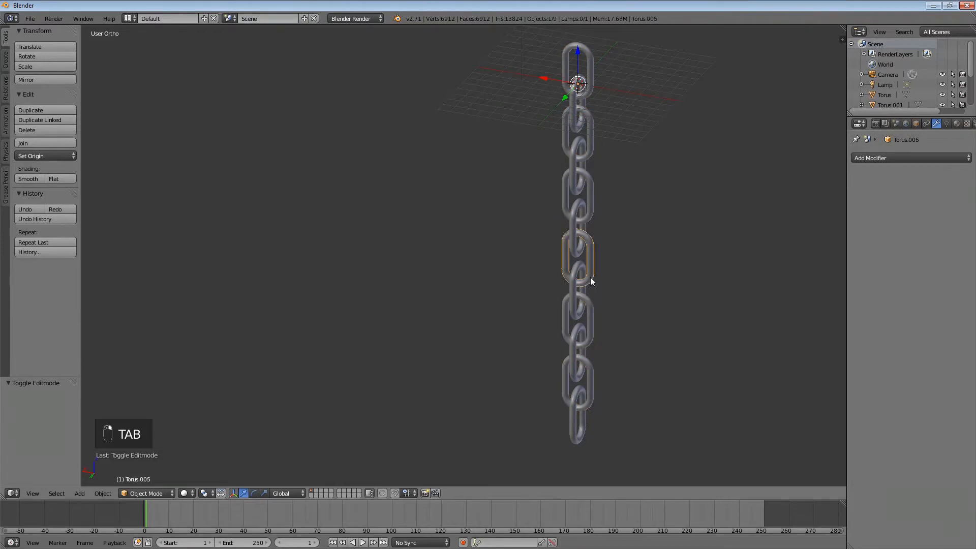
right_click(591, 209)
right_click(587, 154)
right_click(586, 92)
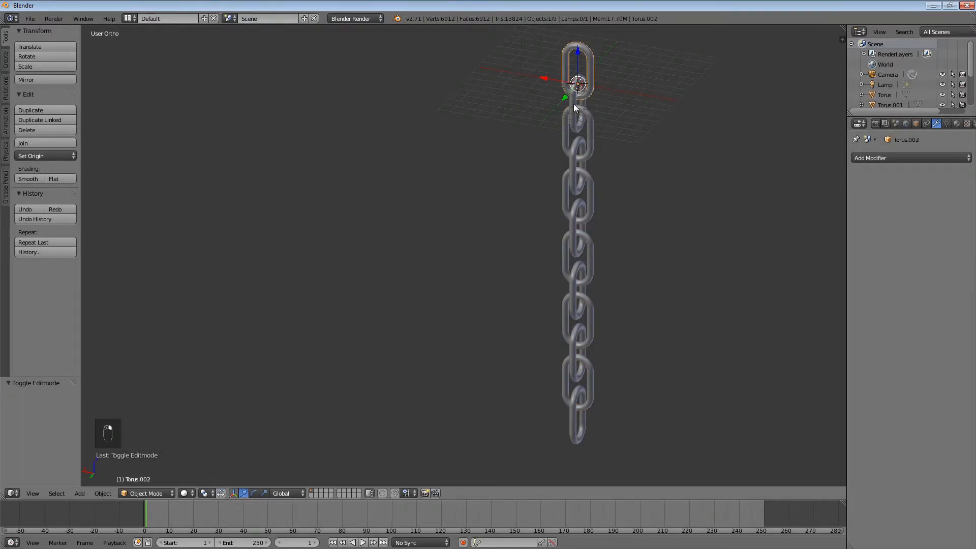
Separate the perpendicular links' array mesh by loose parts in Edit Mode, return to Object Mode and check that links along the chain select individually
right_click(575, 107)
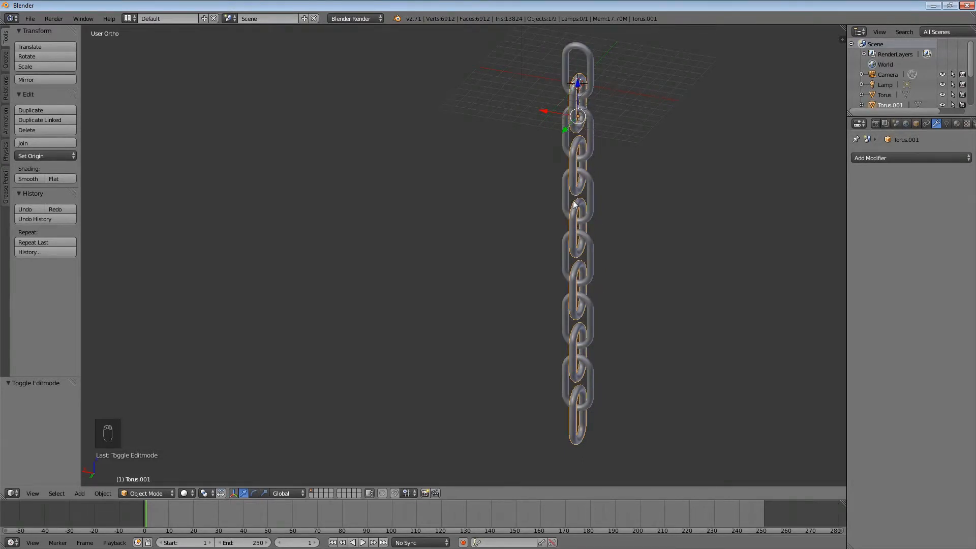
key(Tab)
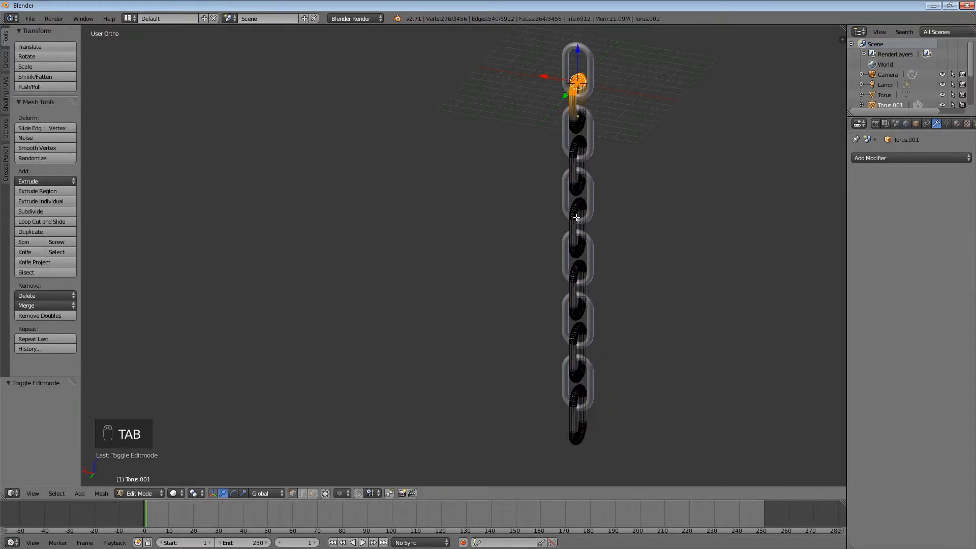
key(p)
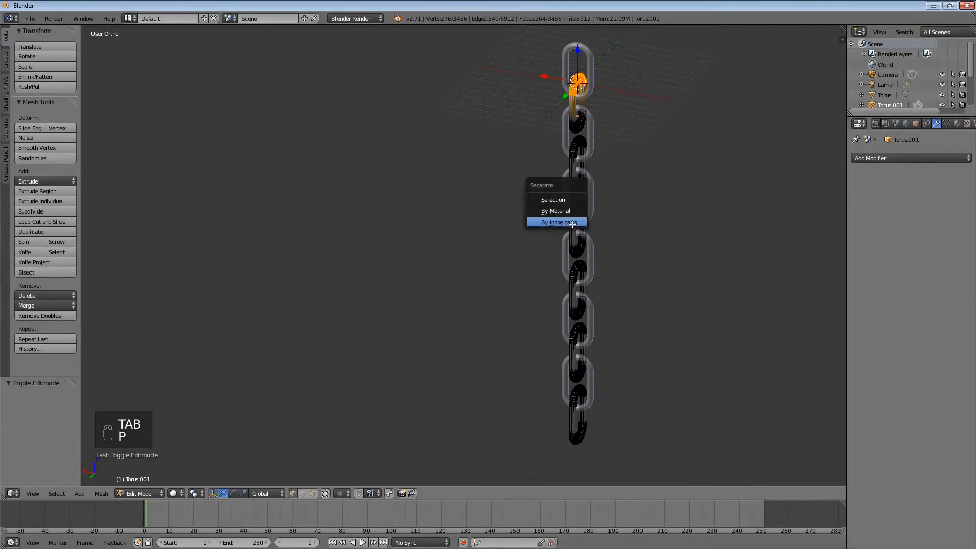
click(574, 224)
key(Tab)
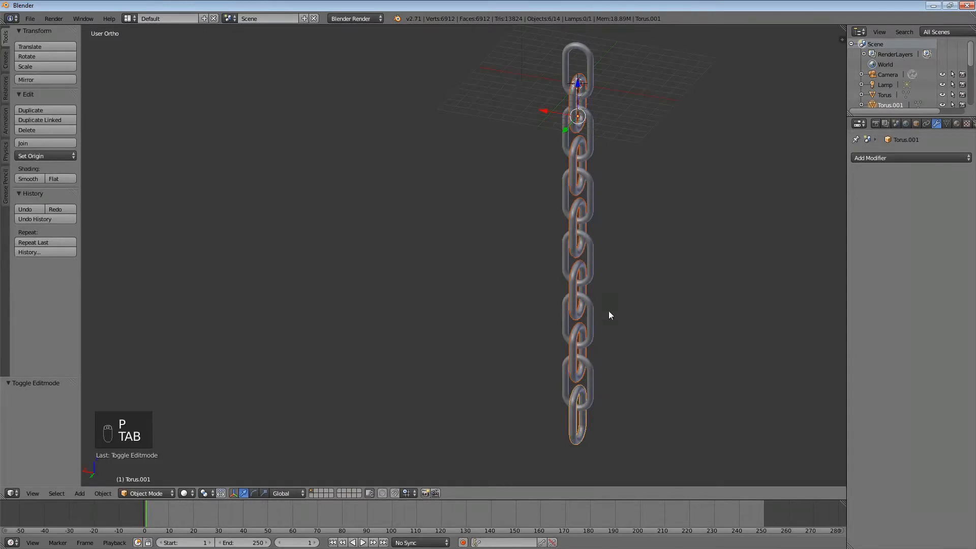
right_click(576, 295)
right_click(555, 313)
right_click(570, 355)
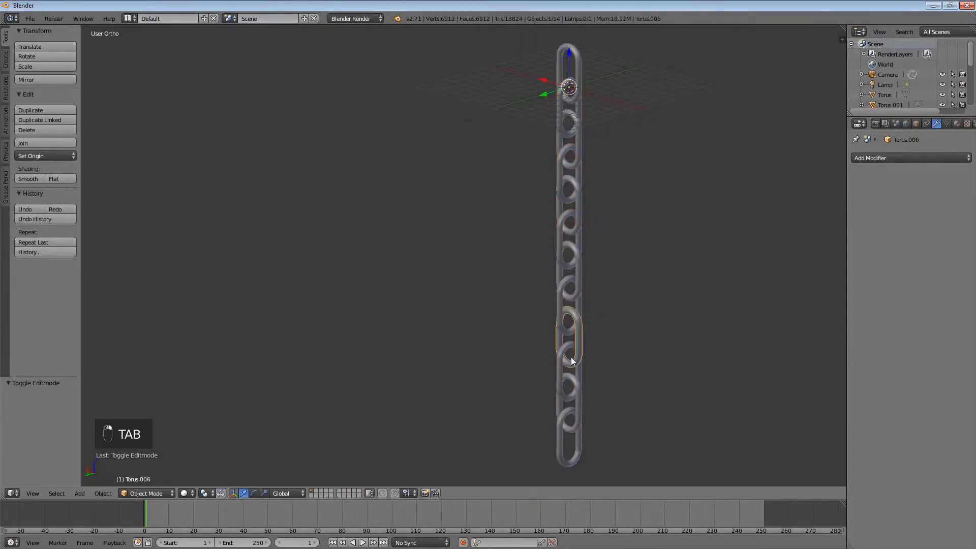
right_click(573, 427)
right_click(573, 437)
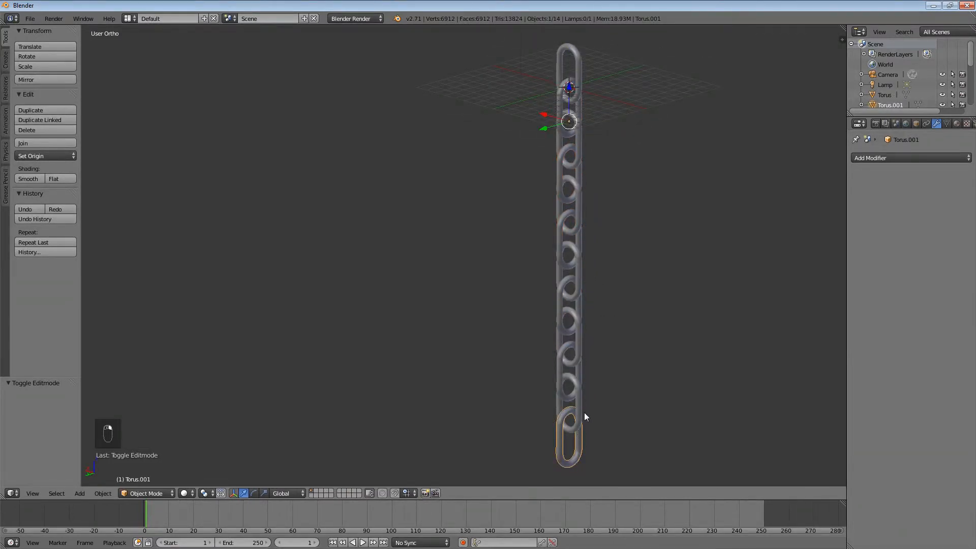
Box-select all the chain links in front view and set their origins with Origin to Geometry
key(KP_1)
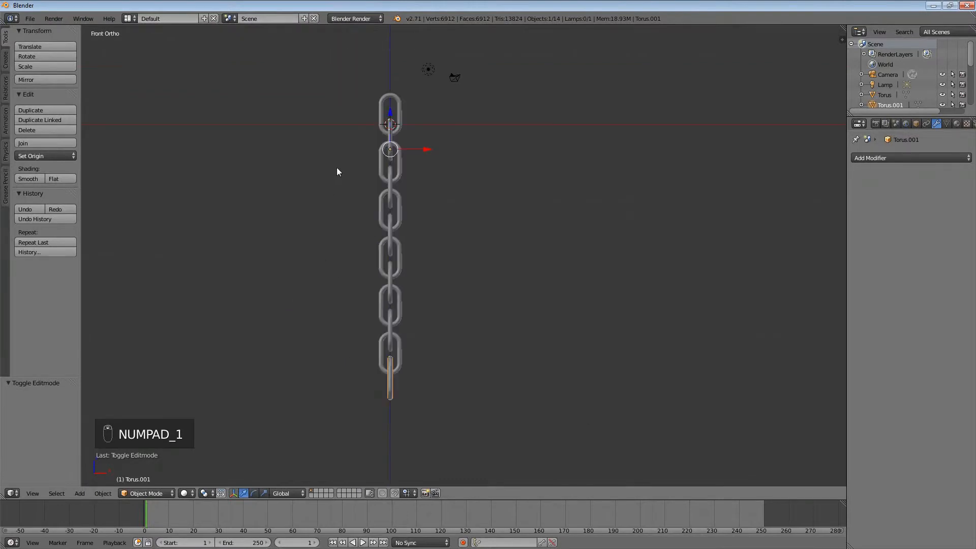
key(a)
key(a)
key(b)
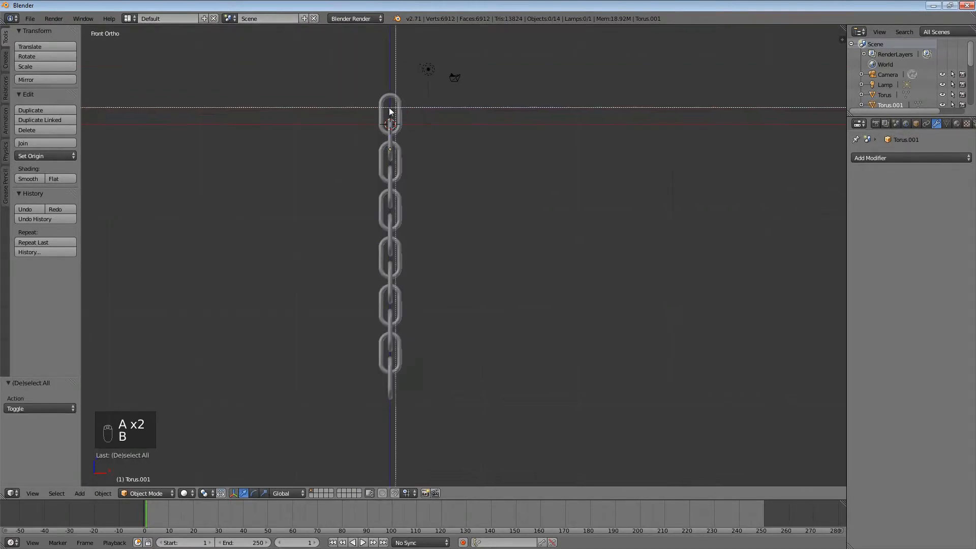
drag(358, 108, 404, 411)
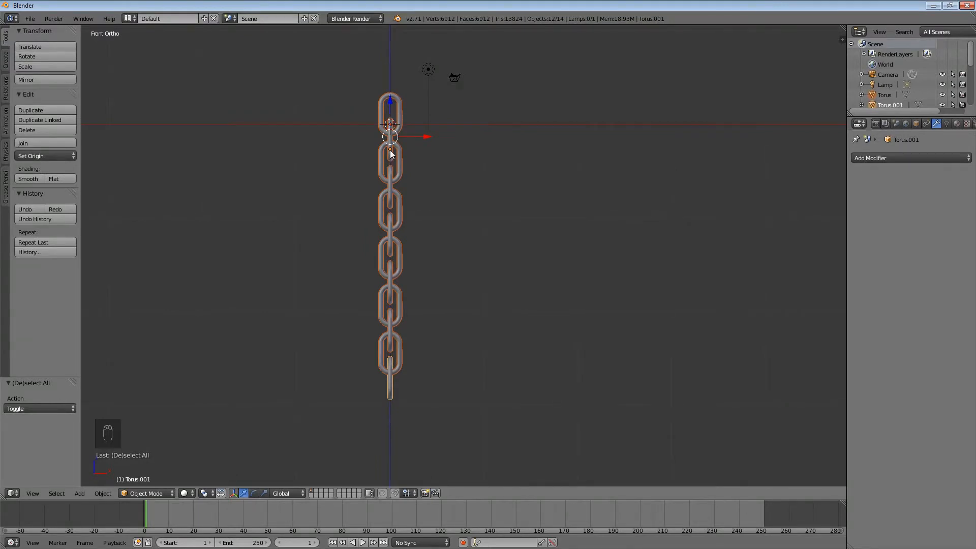
scroll(391, 152, up, 3)
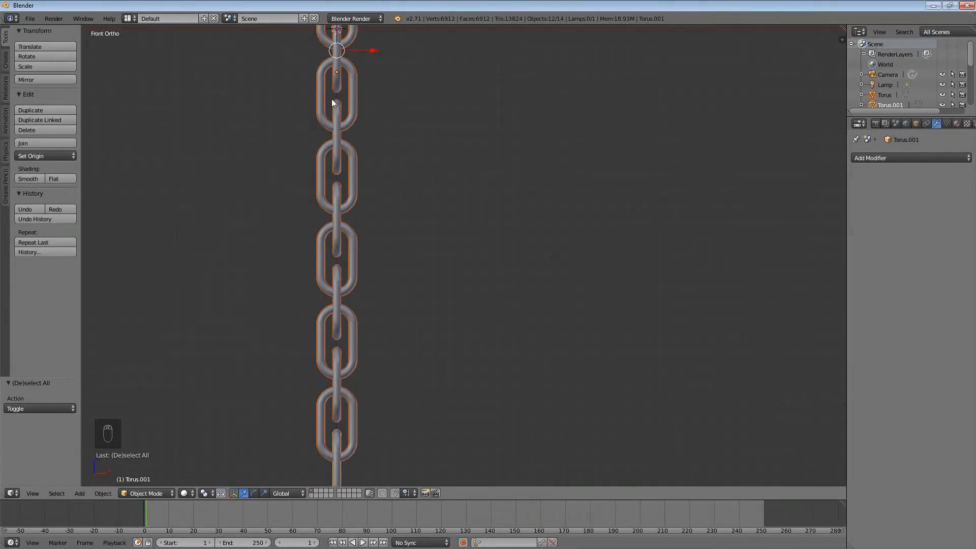
click(72, 157)
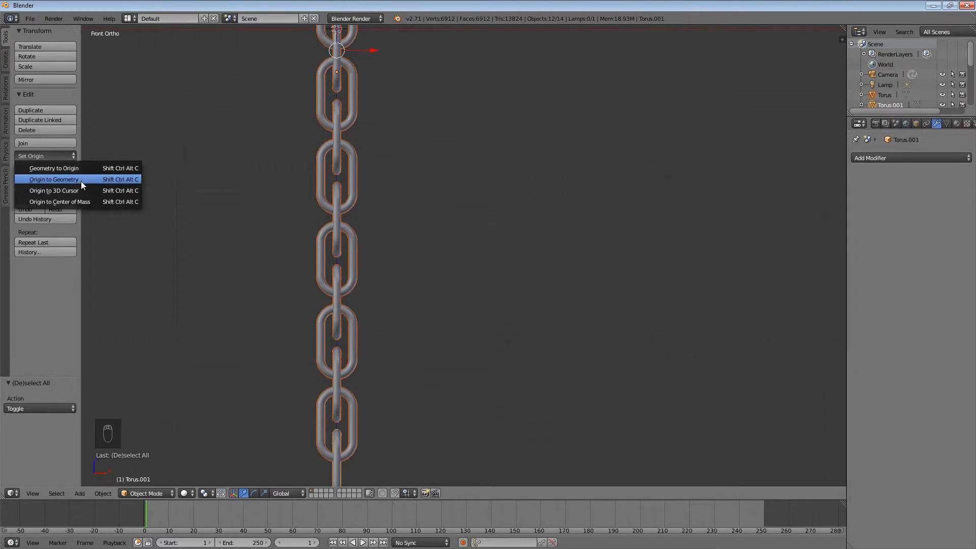
click(76, 179)
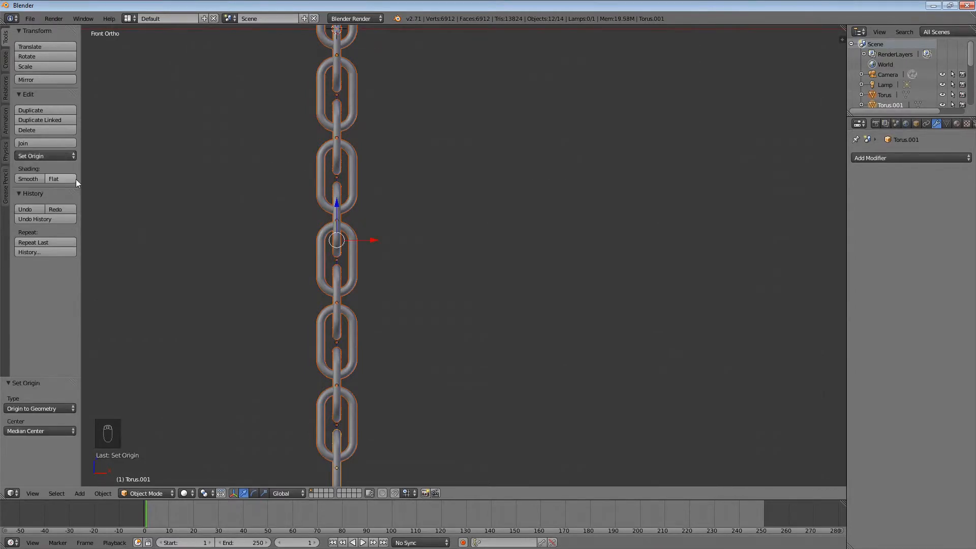
Select links one by one from the chain's upper end downward to check that each origin sits at its own link's centre
scroll(362, 261, down, 3)
middle_drag(276, 263, 310, 273)
scroll(423, 178, up, 2)
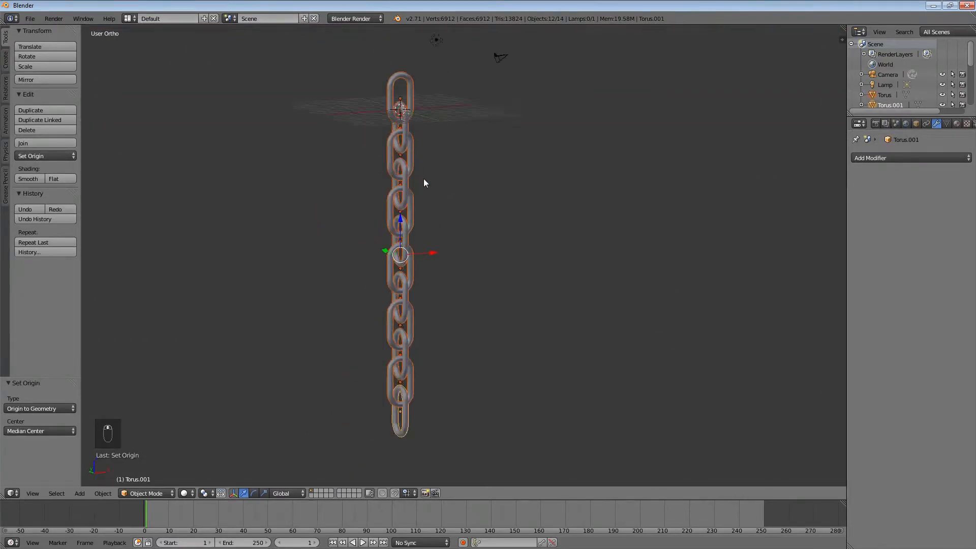
right_click(402, 64)
right_click(390, 101)
right_click(404, 129)
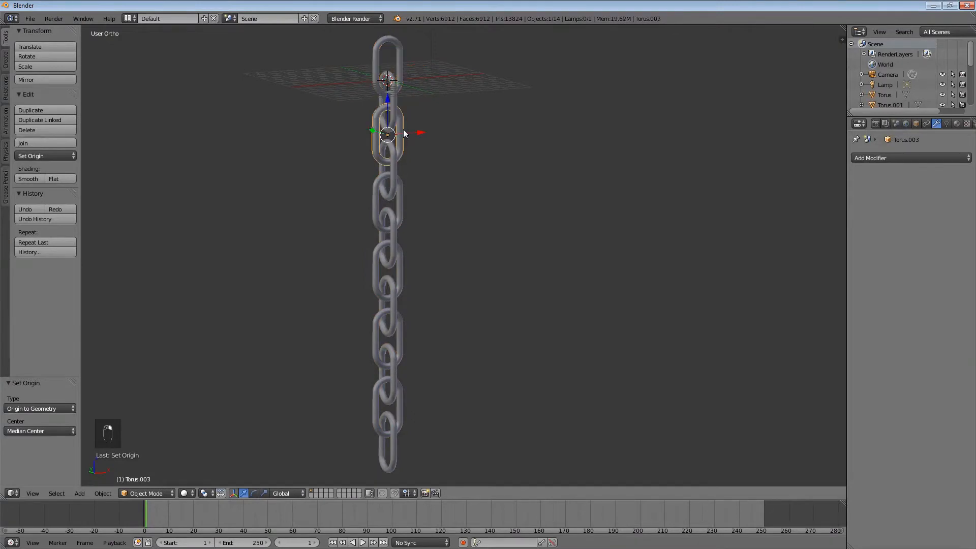
right_click(391, 166)
right_click(404, 206)
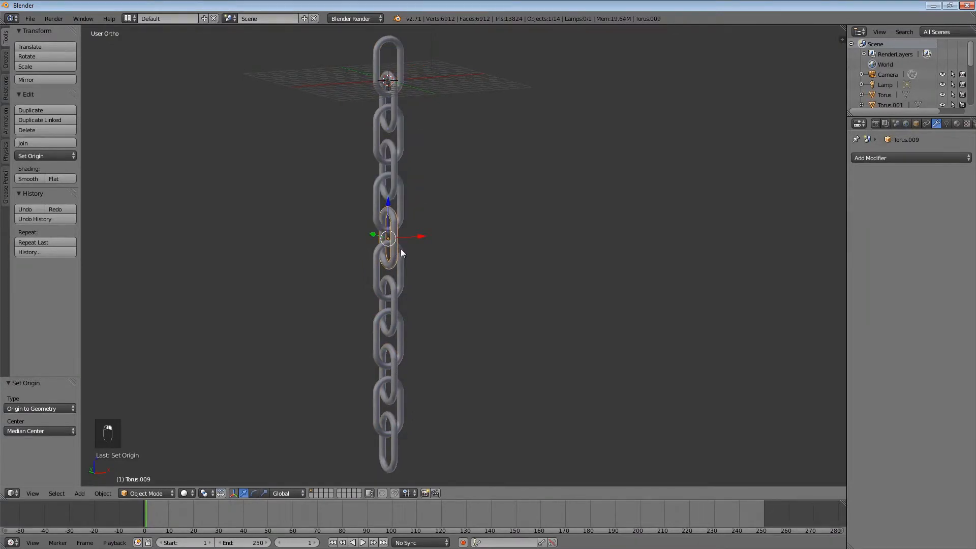
shift+middle_drag(401, 251, 444, 248)
middle_drag(464, 289, 494, 291)
shift+middle_drag(494, 290, 439, 191)
scroll(533, 275, down, 1)
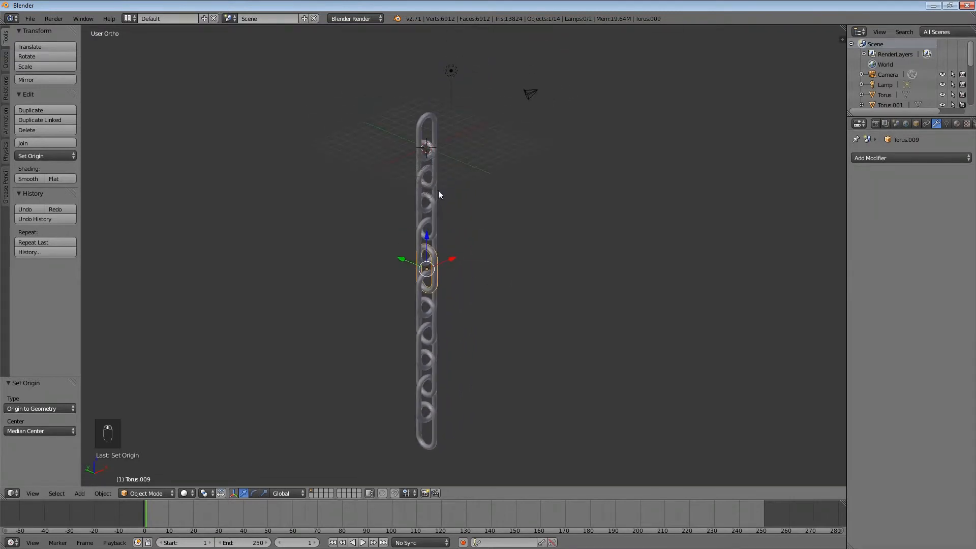
Apply Origin to Geometry to the selected link in the middle of the chain and deselect everything
click(67, 159)
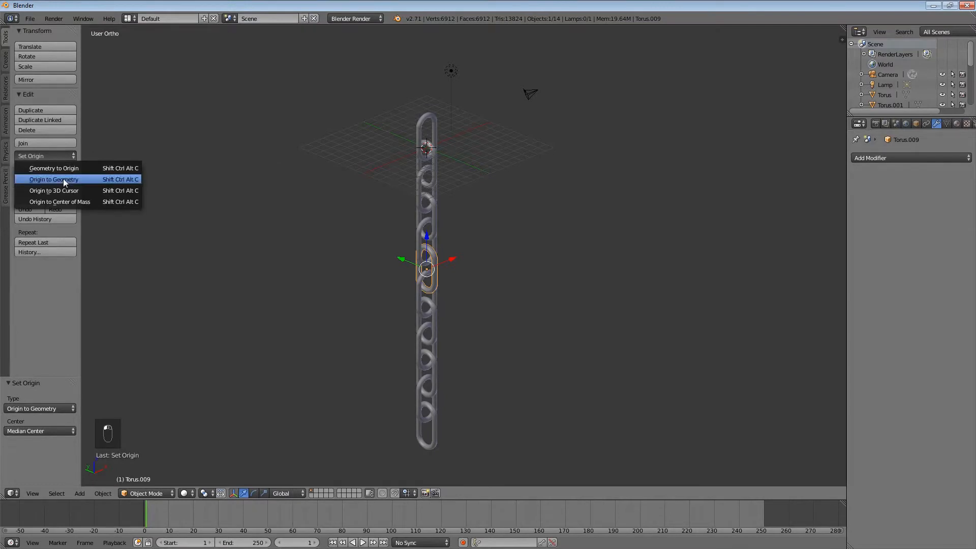
click(63, 179)
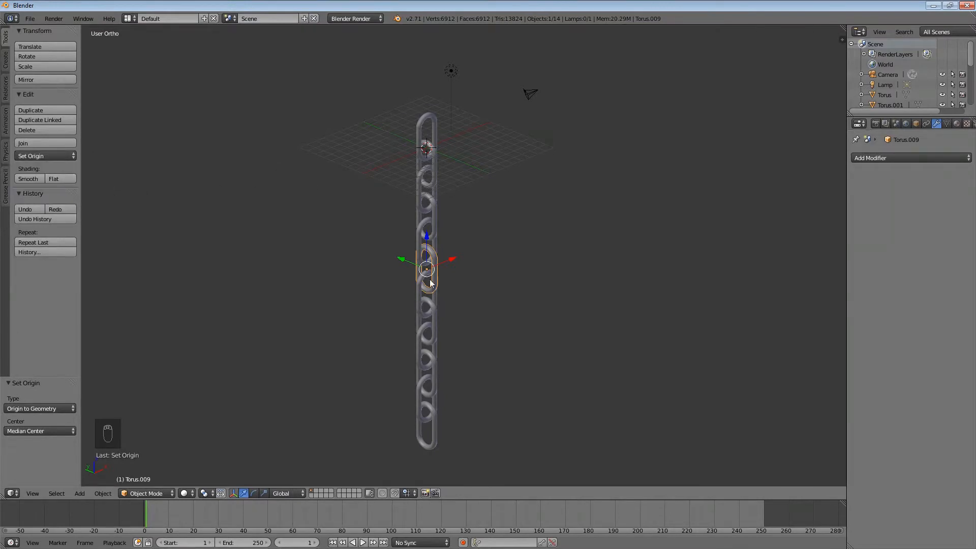
key(a)
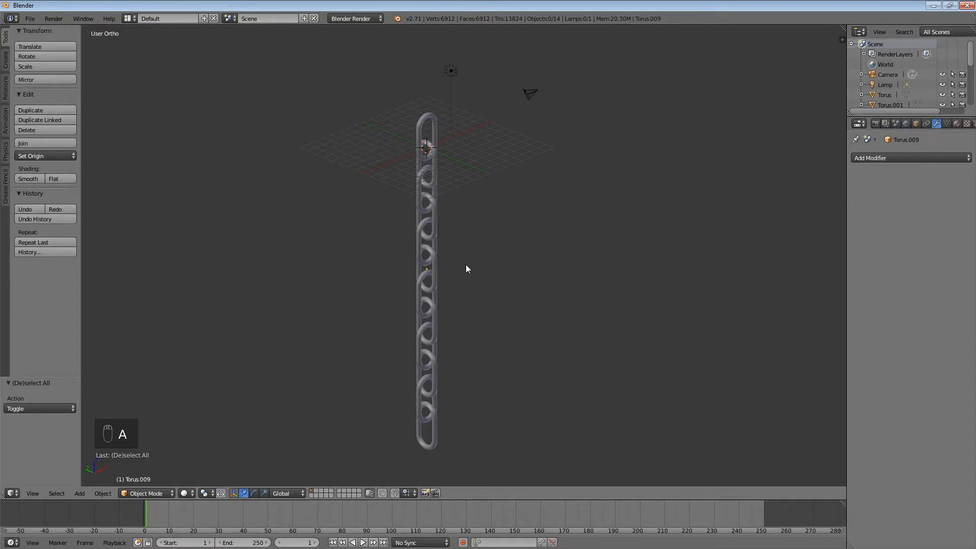
Box-select the whole chain in top view, add active rigid bodies to all links and display their physics settings
key(KP_7)
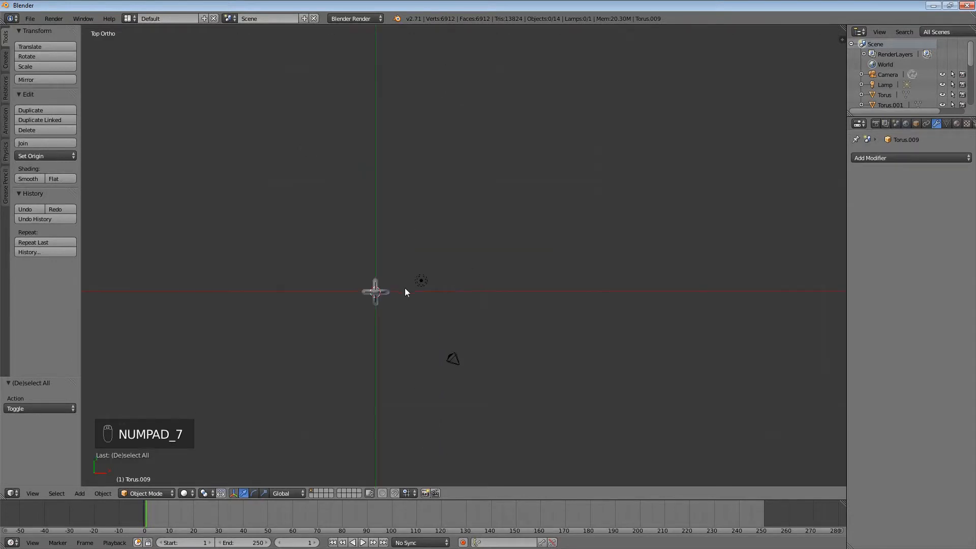
key(b)
drag(334, 269, 389, 326)
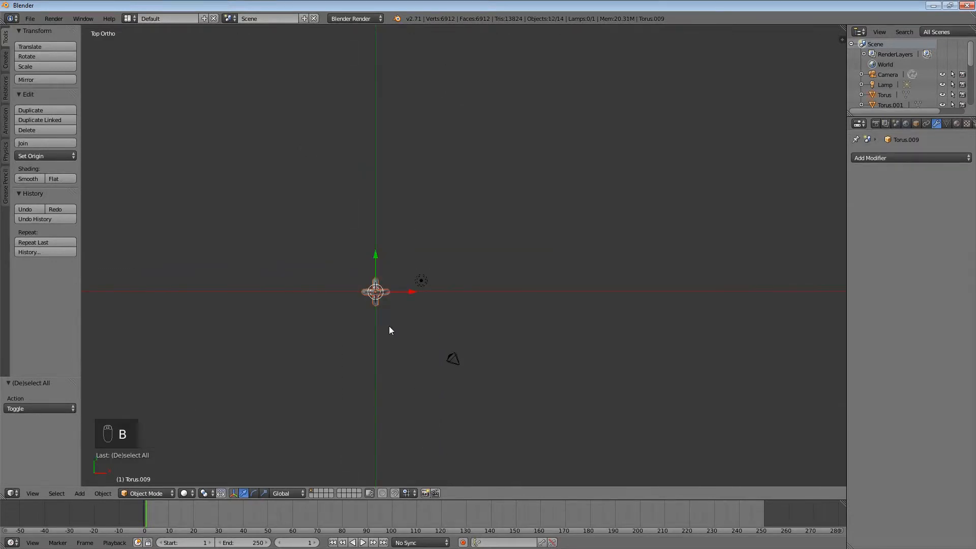
scroll(940, 125, right, 6)
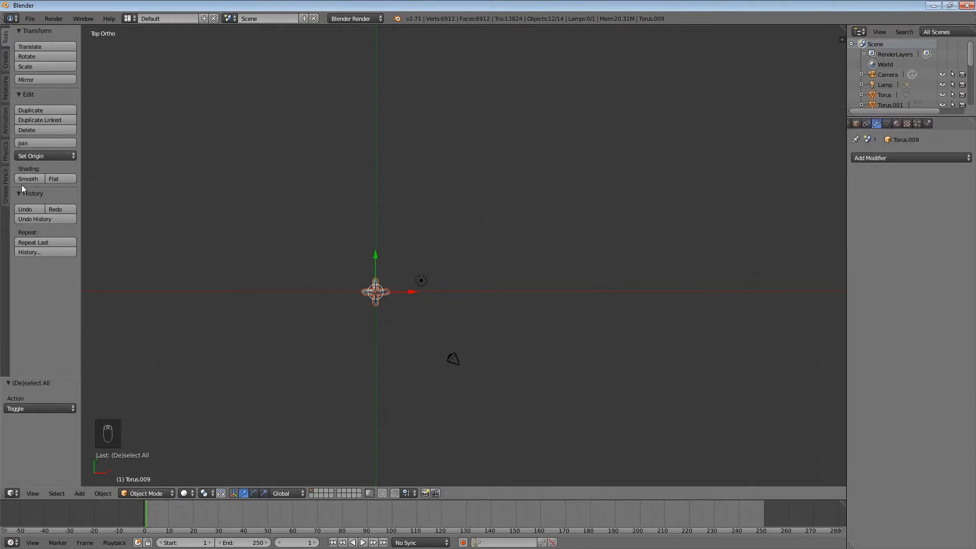
click(6, 151)
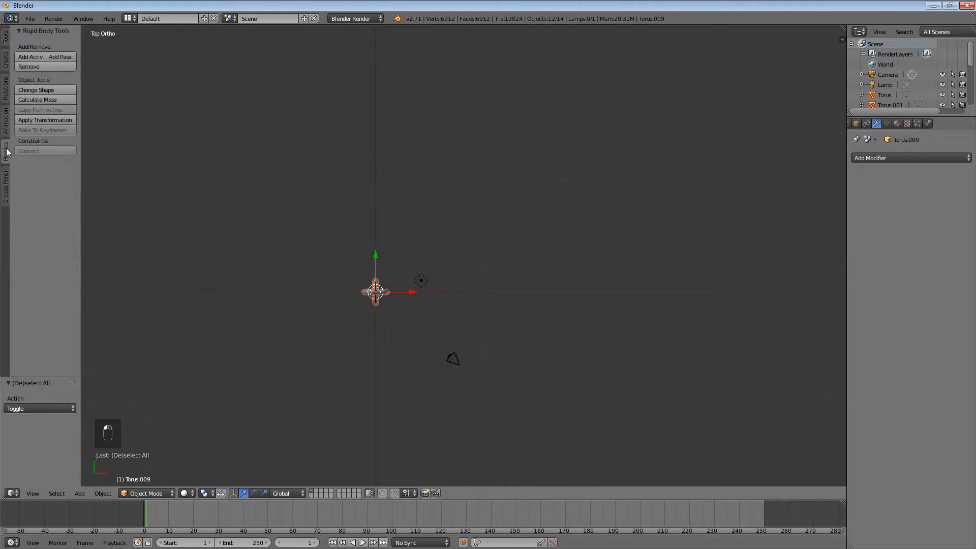
click(30, 57)
middle_drag(349, 322, 352, 233)
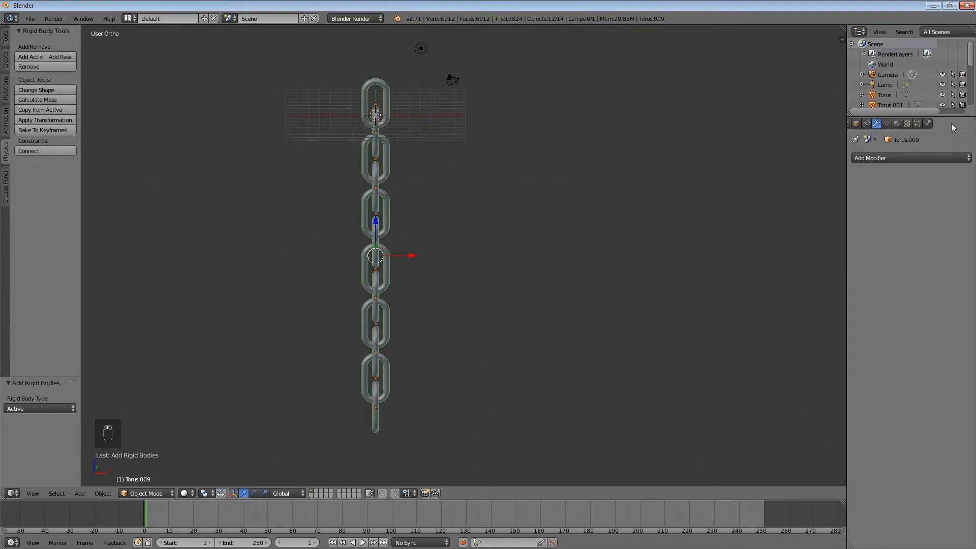
click(928, 123)
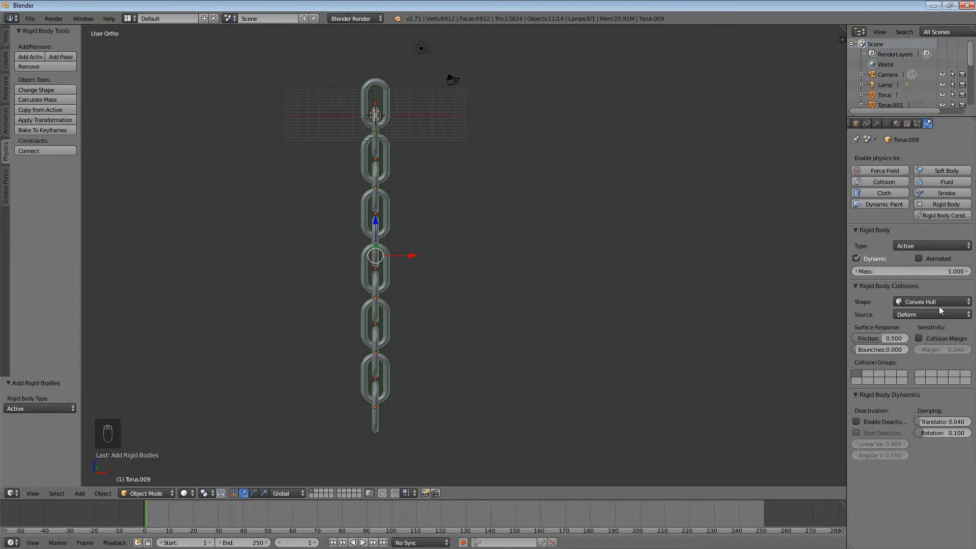
Make the topmost link the active object and box-select the whole chain around it in front view
right_click(384, 89)
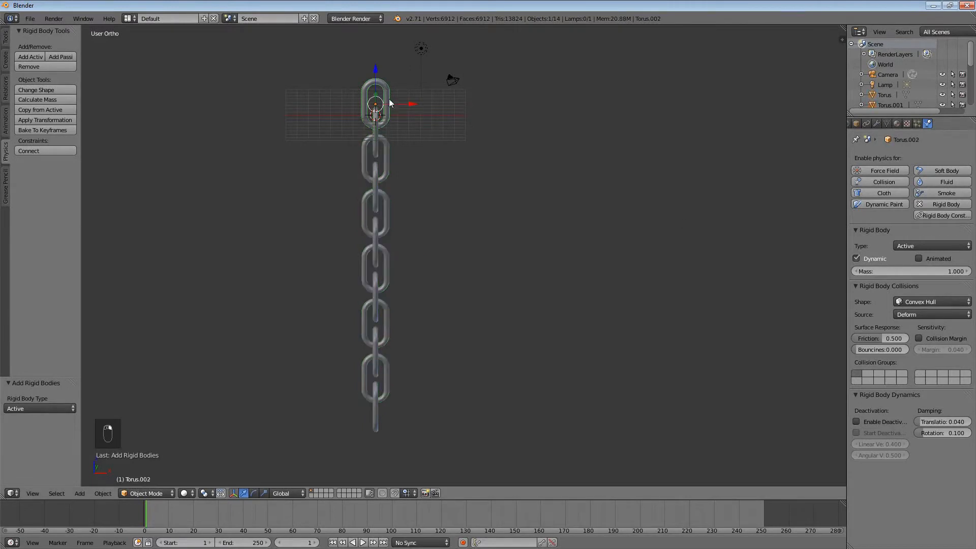
key(KP_1)
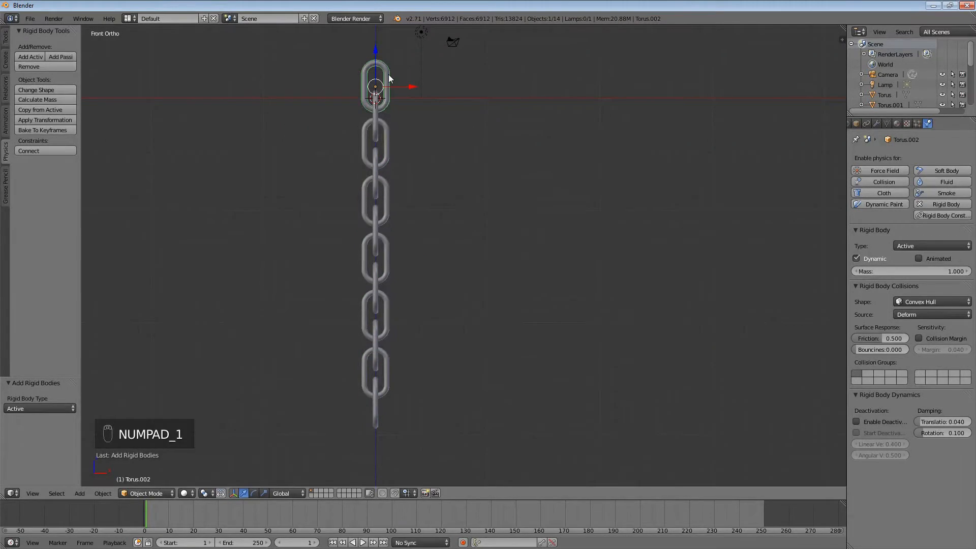
key(b)
drag(348, 70, 405, 440)
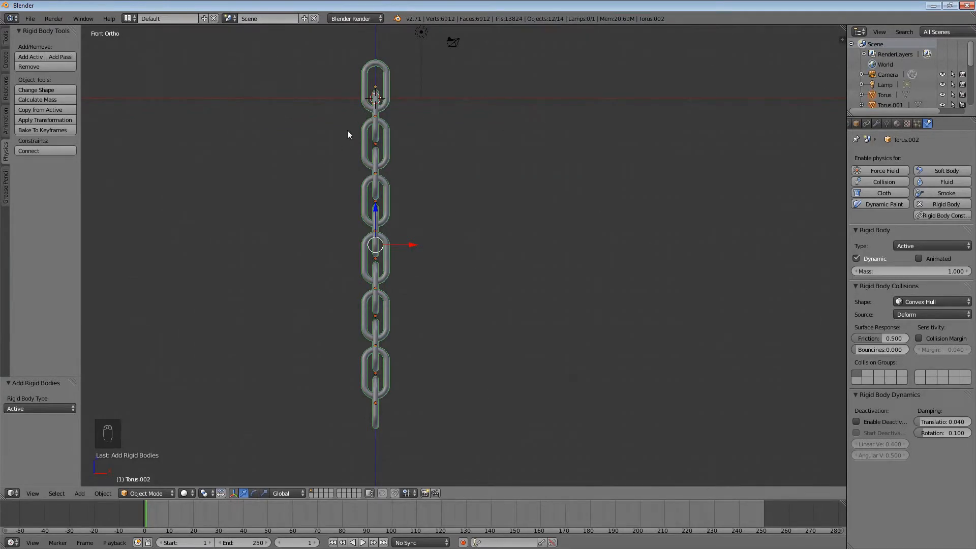
Make the second front-facing link from the chain's upper end active and box-select the whole chain
right_click(385, 155)
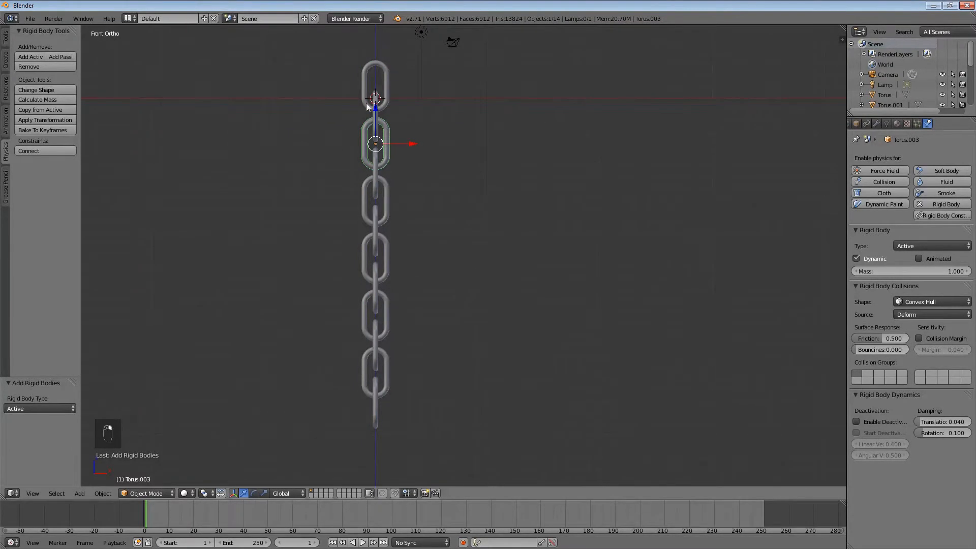
key(b)
drag(355, 77, 419, 411)
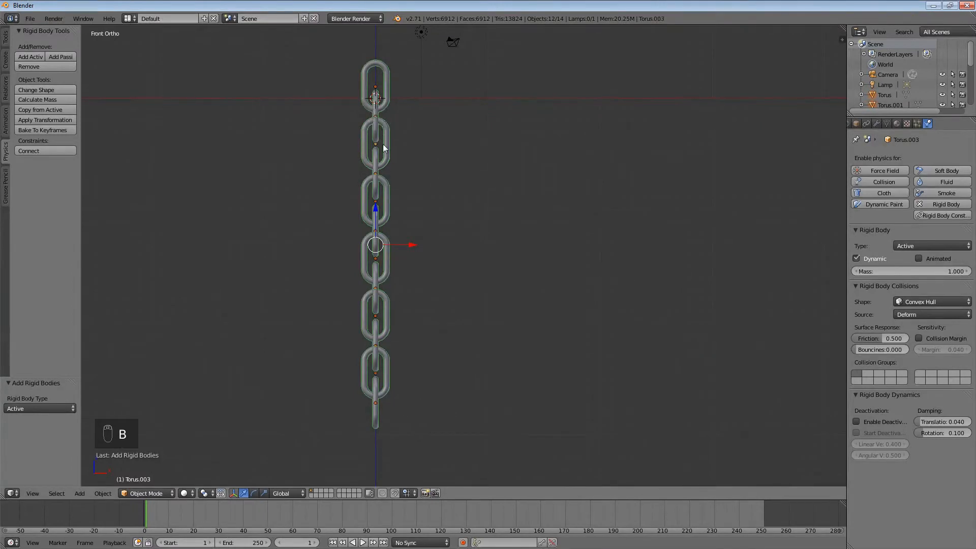
Switch the active object back to the topmost link and repeat the box selection of the chain
right_click(375, 81)
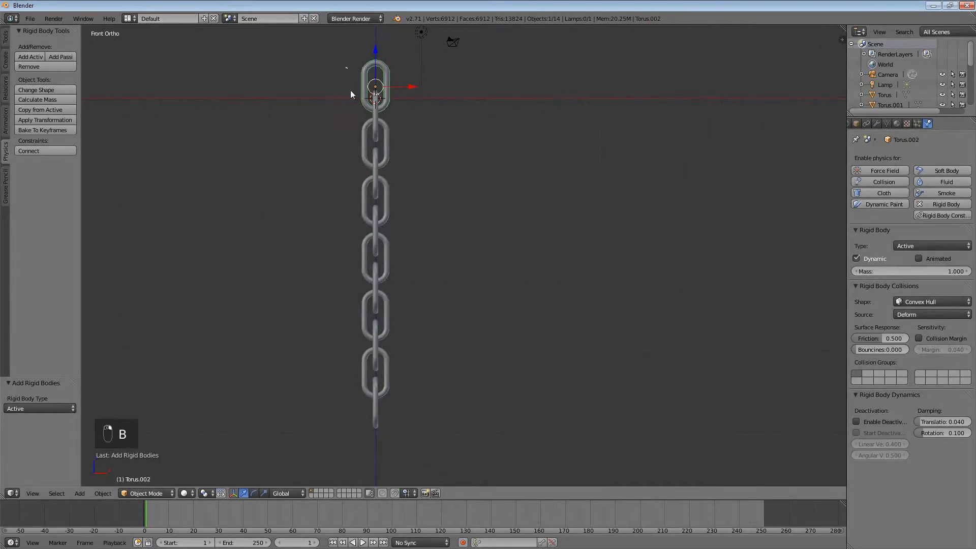
key(b)
drag(345, 66, 401, 449)
right_click(382, 89)
key(b)
drag(333, 65, 422, 432)
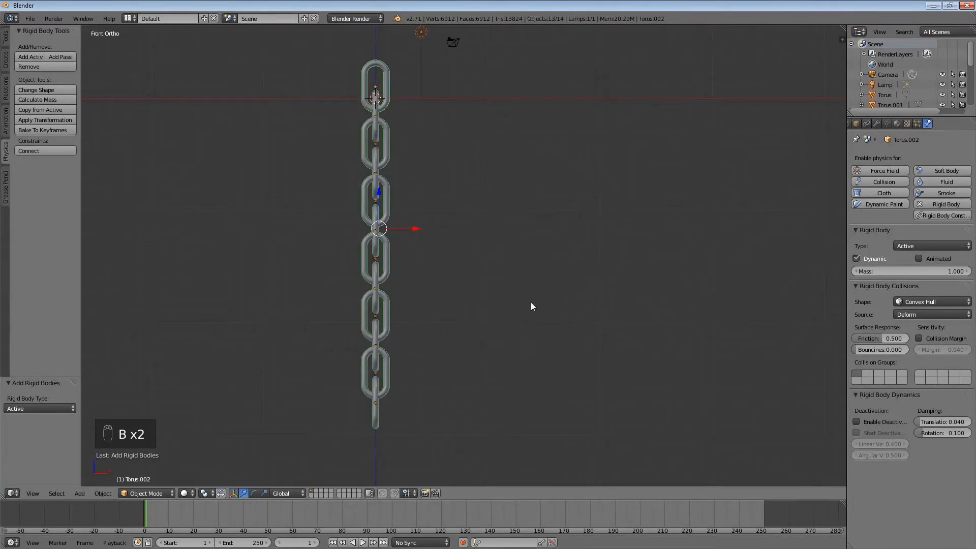
Clear the selection, make the topmost link the active object and box-select the whole chain around it
key(a)
key(b)
right_click(358, 70)
right_click(374, 83)
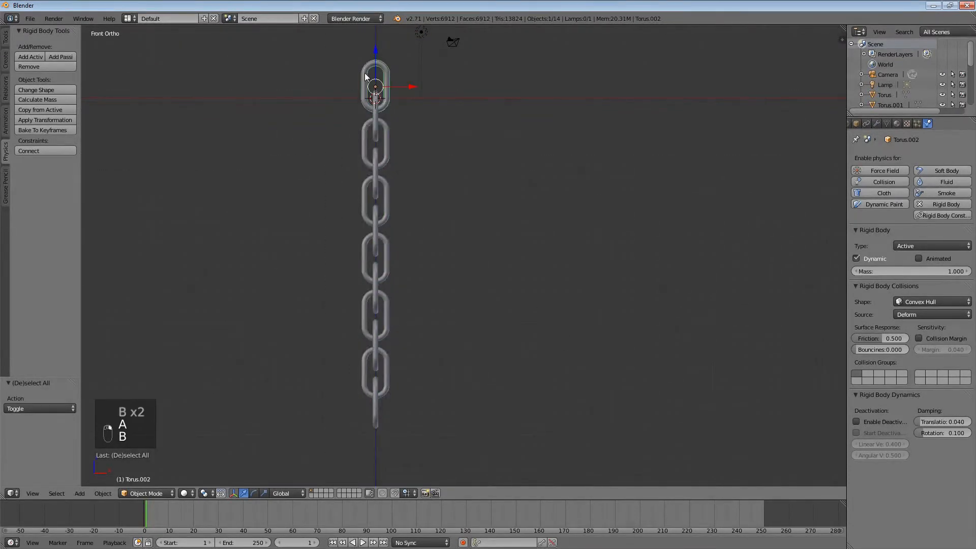
key(b)
drag(345, 72, 392, 410)
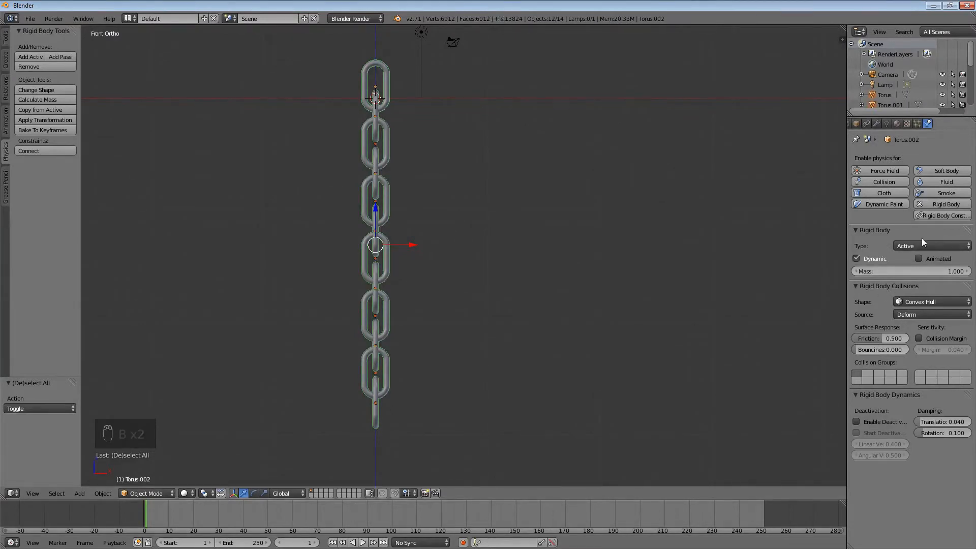
Set the rigid body collision shape of the active topmost link to Mesh
click(903, 303)
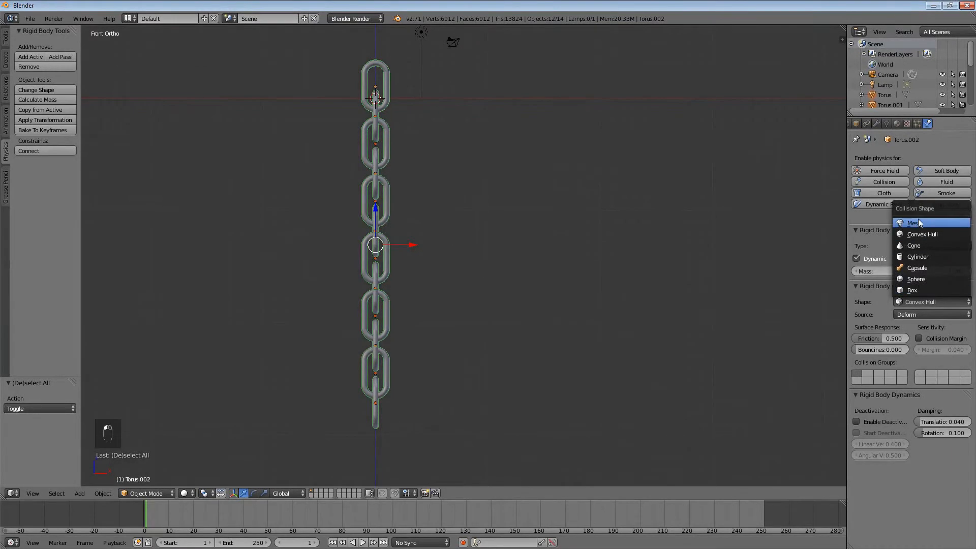
click(918, 222)
click(916, 302)
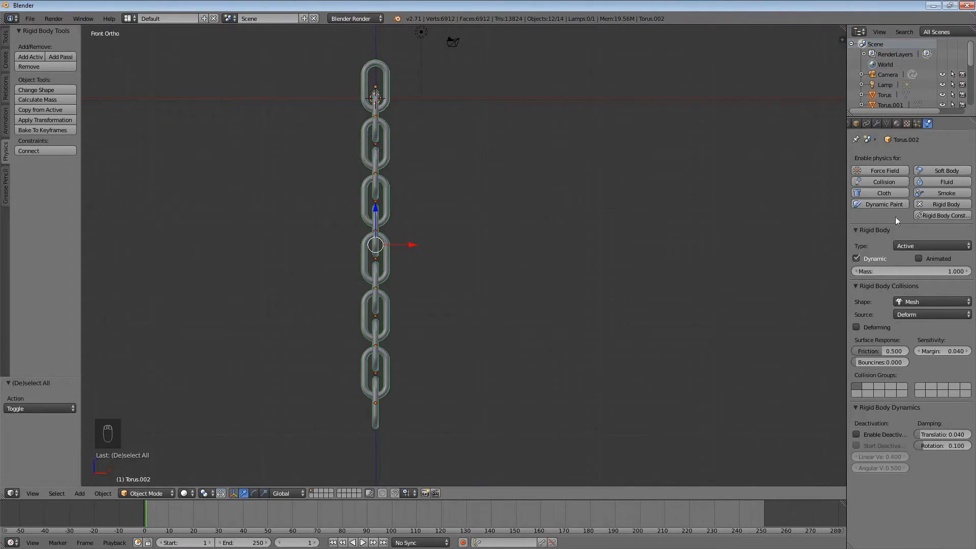
click(937, 301)
Select only the topmost link, turn off its Dynamic option and snap the 3D cursor to it
right_click(387, 86)
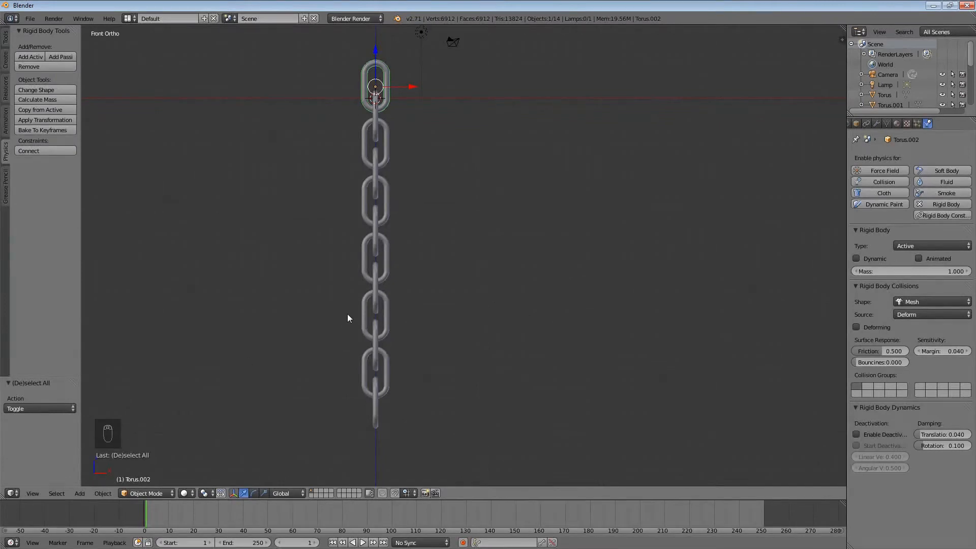
key(shift+s)
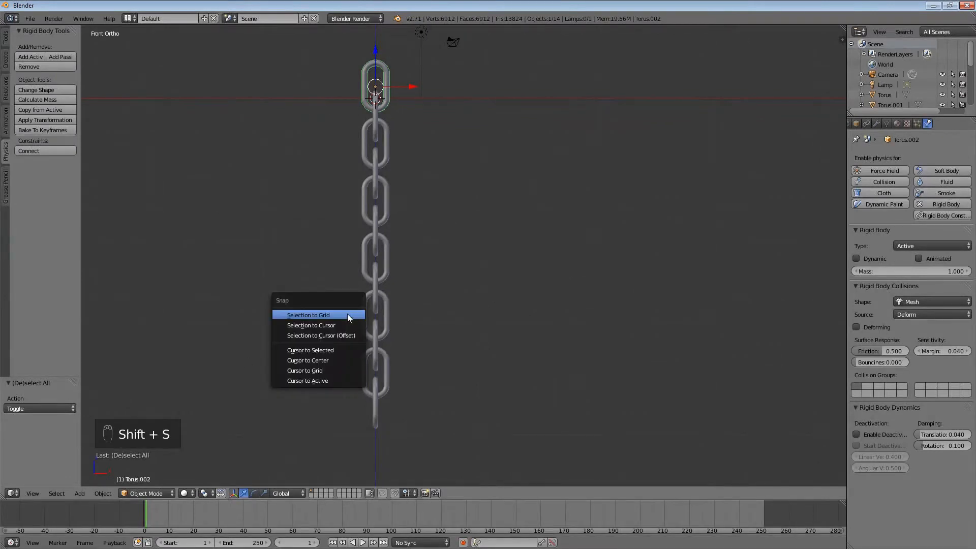
click(341, 350)
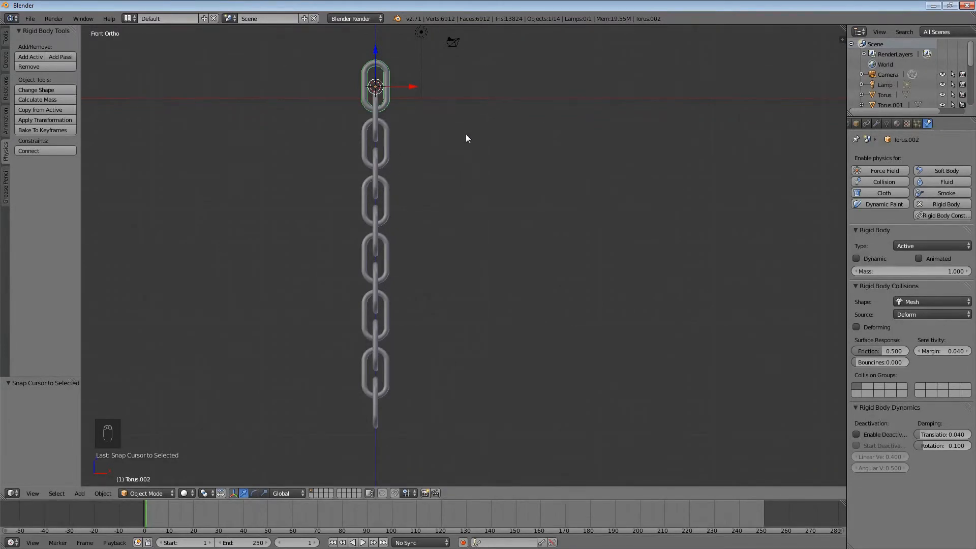
Set the viewport's pivot point to 3D Cursor
click(203, 493)
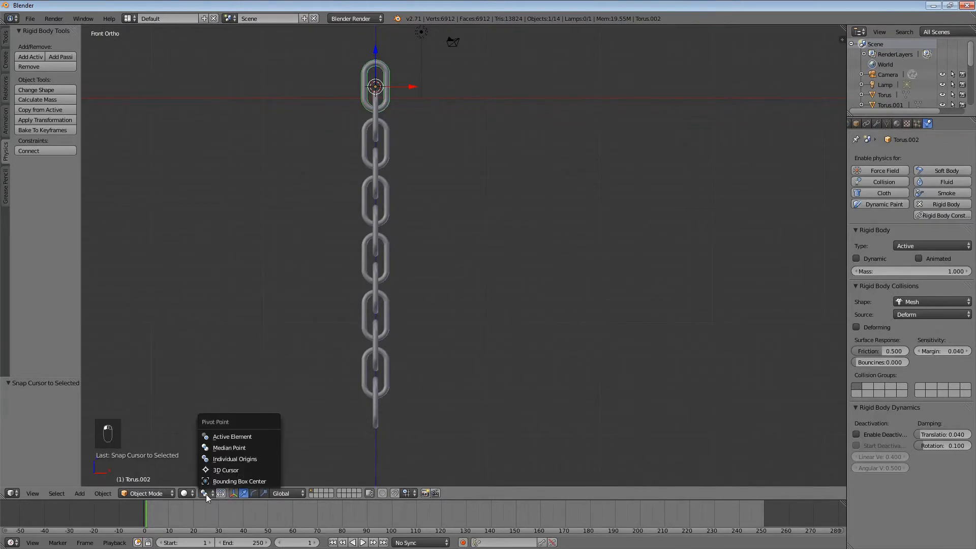
click(219, 472)
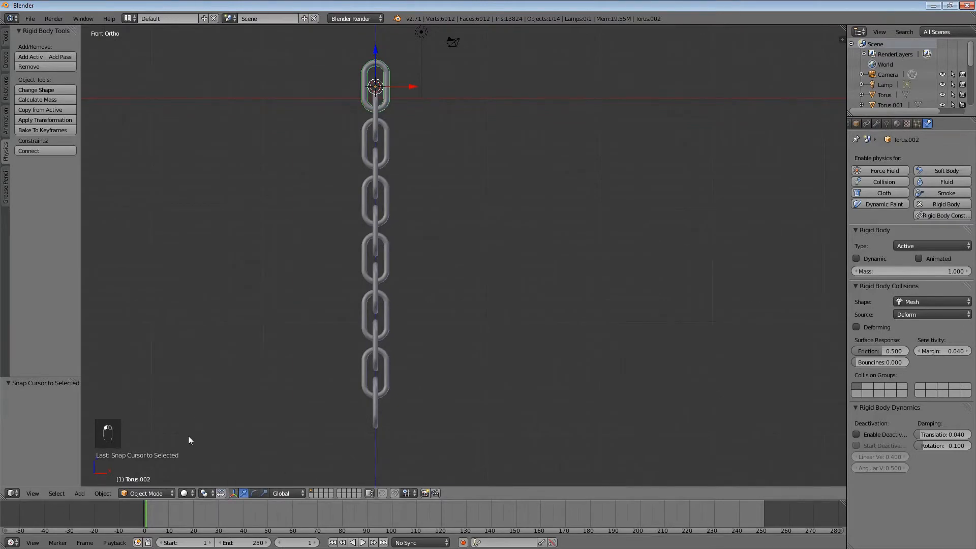
click(187, 493)
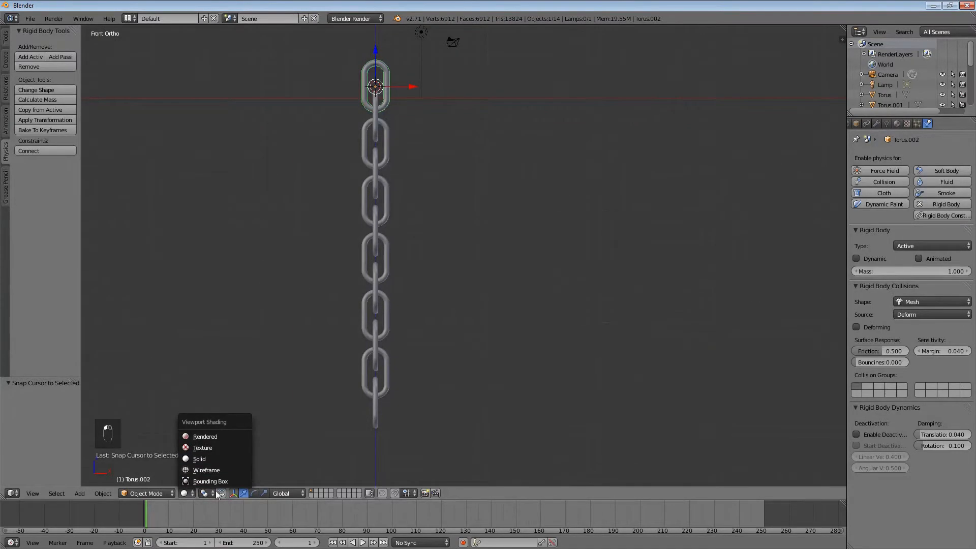
click(205, 493)
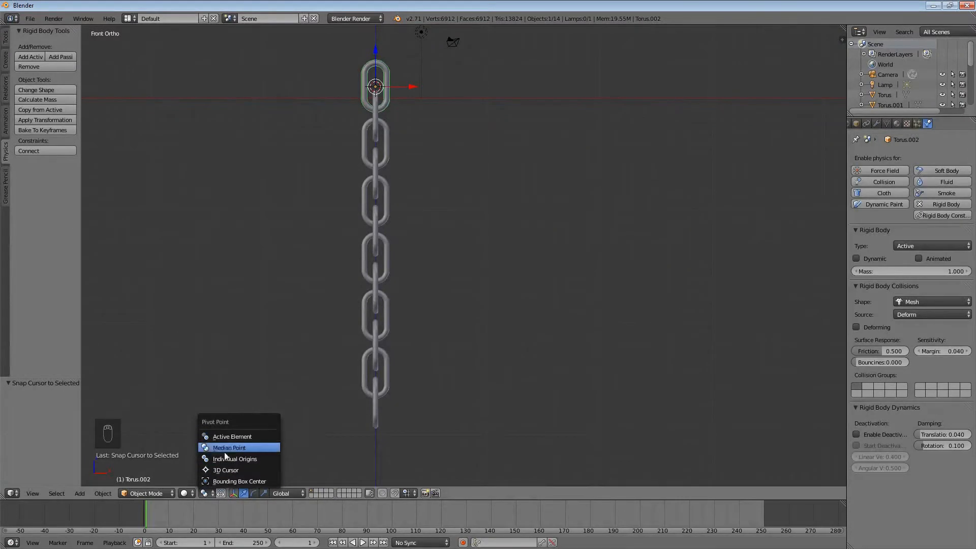
click(225, 470)
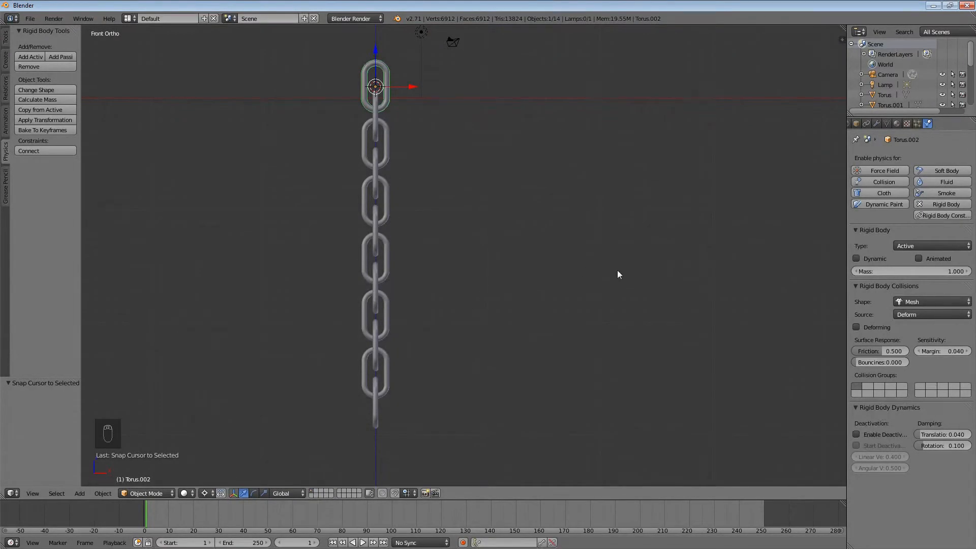
Box-select the whole chain, rotate it about 35° around the 3D cursor and play the simulation
key(b)
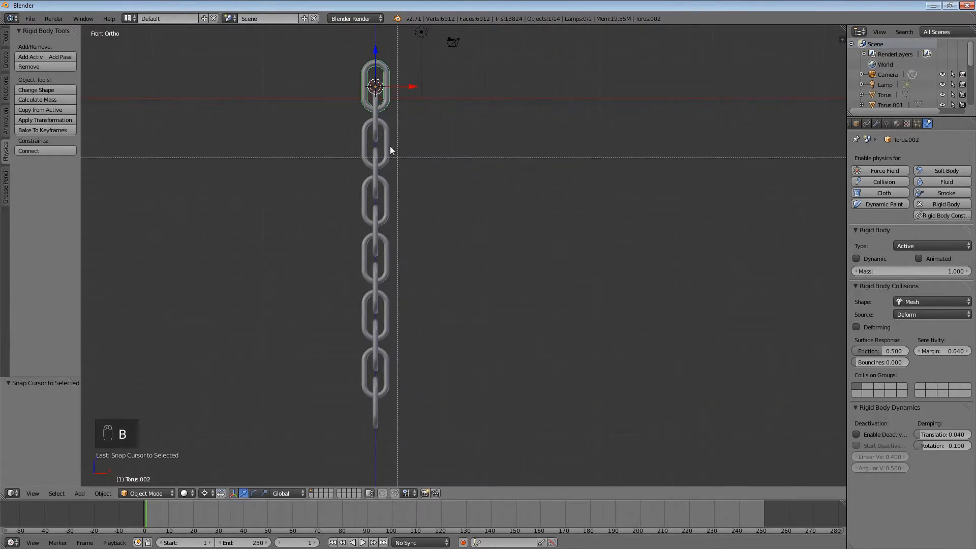
drag(336, 65, 392, 411)
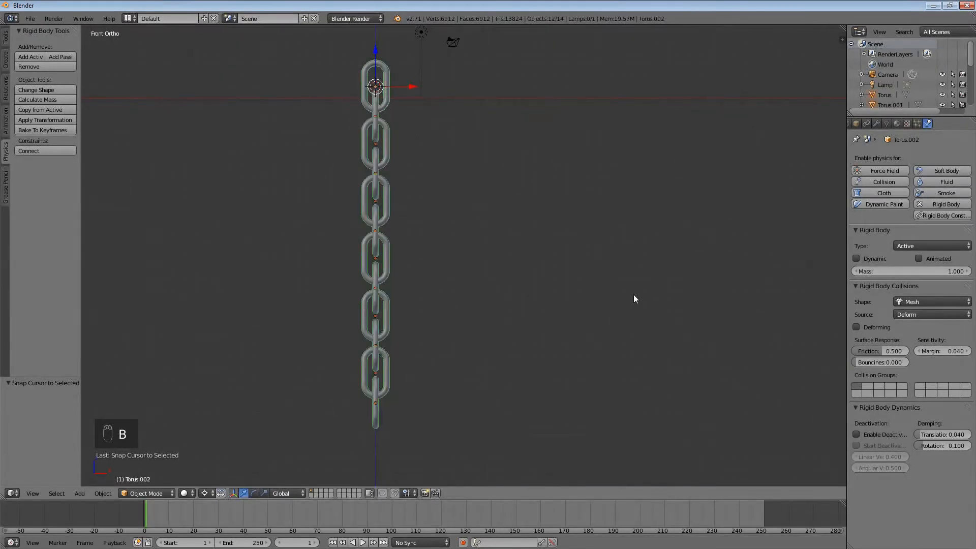
key(r)
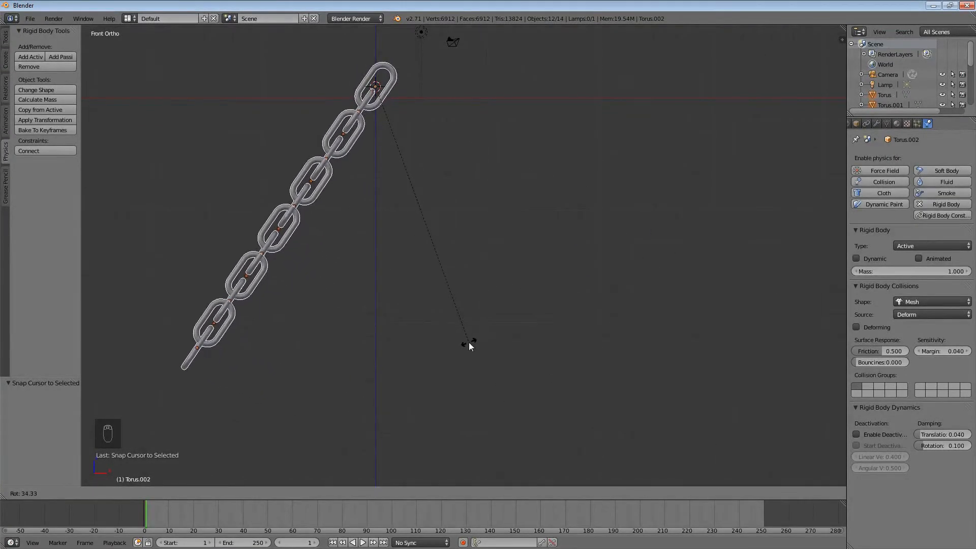
click(465, 343)
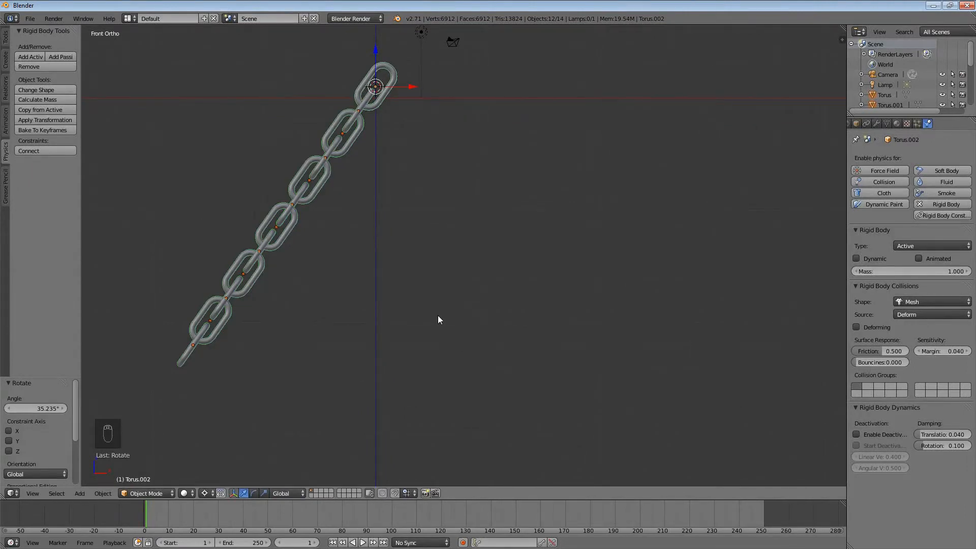
key(alt+a)
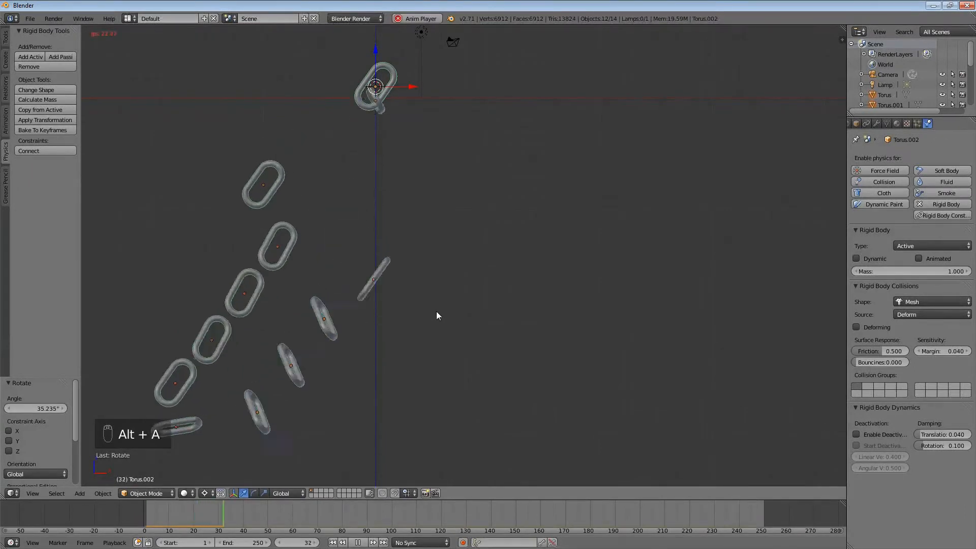
key(Escape)
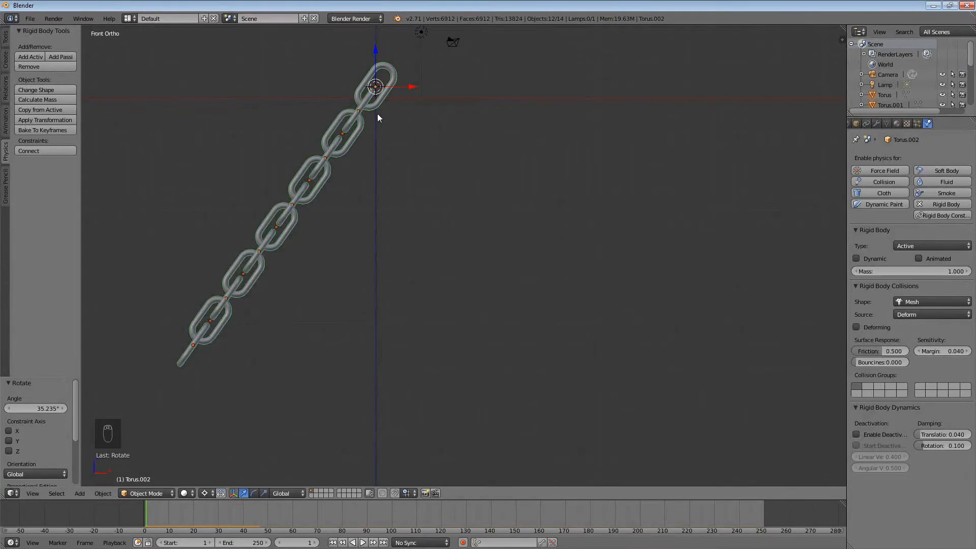
Select all links below the topmost one, set the active link's collision shape to Mesh and copy its rigid body settings to the others
right_click(358, 114)
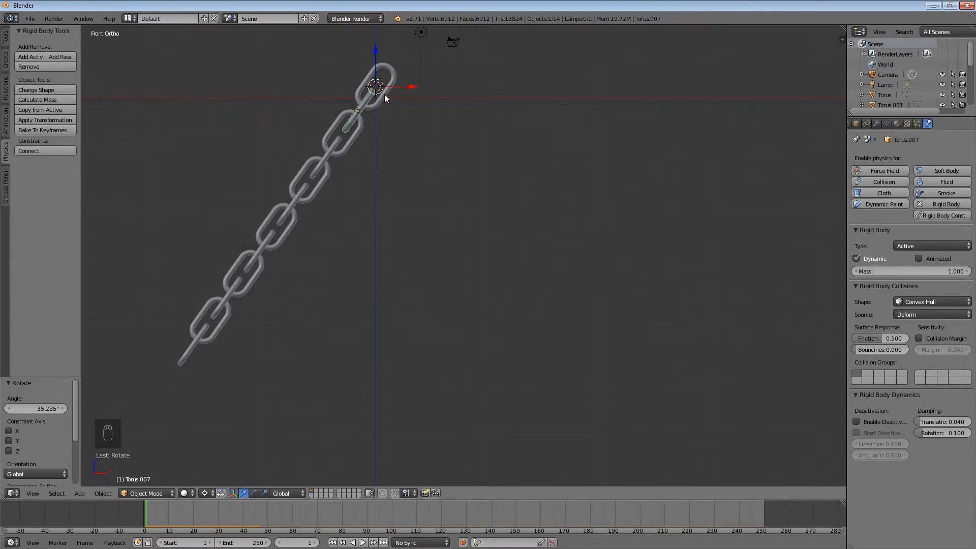
key(b)
drag(156, 36, 341, 402)
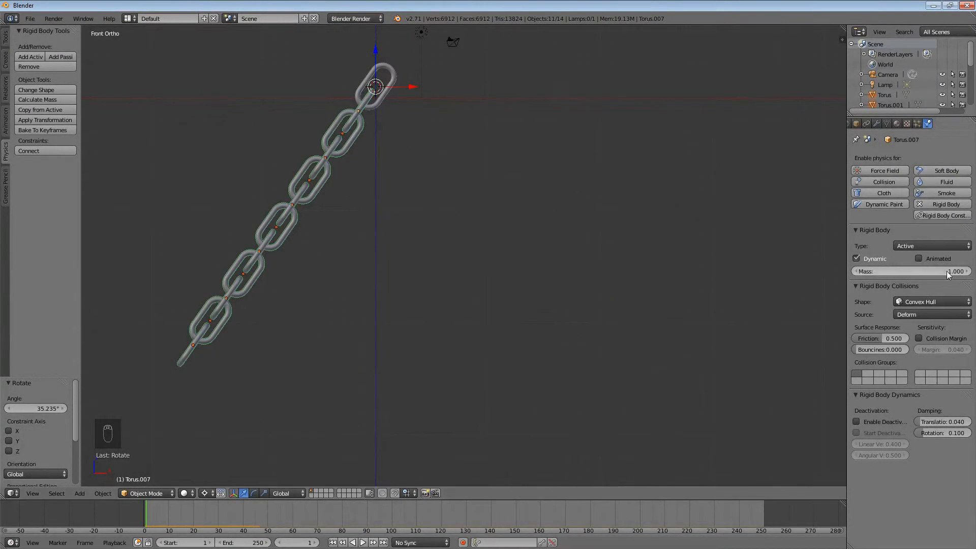
click(933, 303)
click(931, 232)
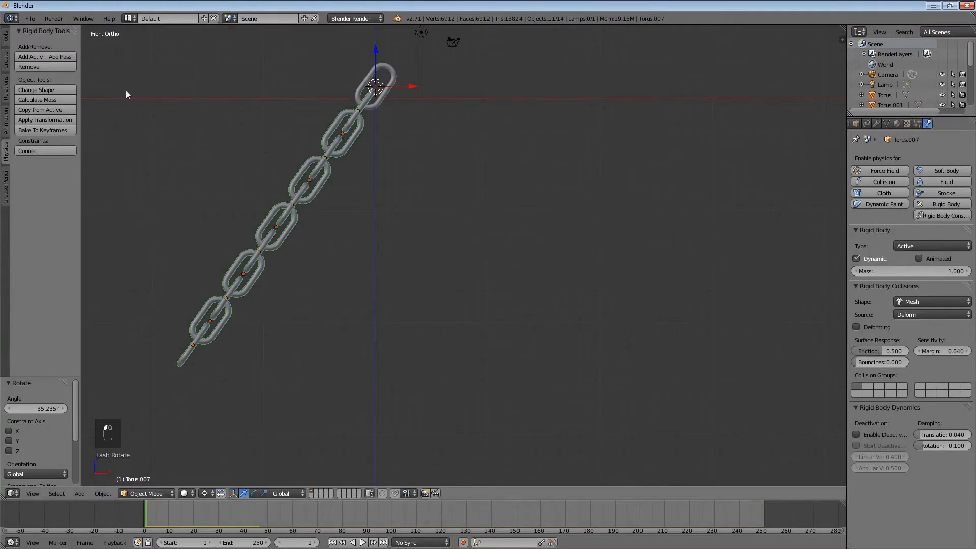
click(60, 111)
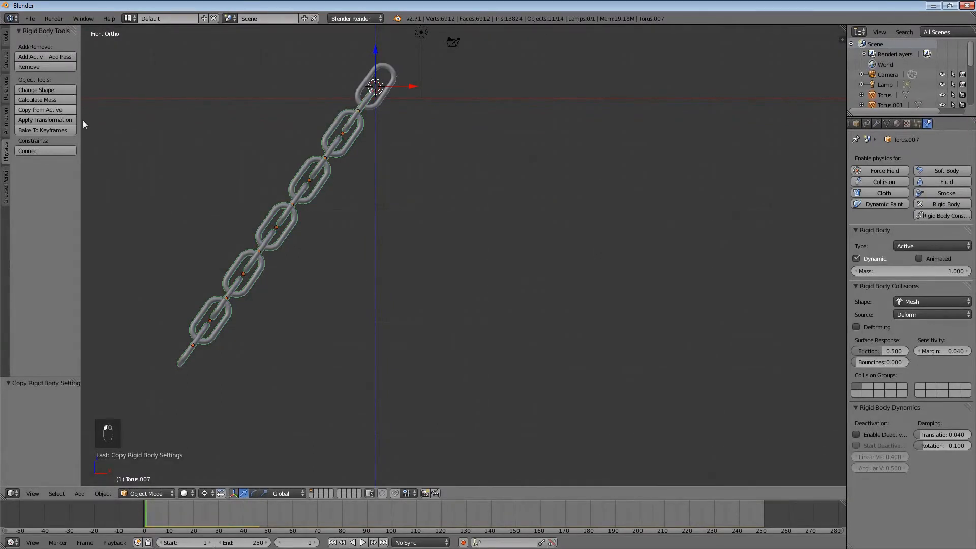
Check the rigid body settings of the topmost link and the link directly below it
right_click(388, 99)
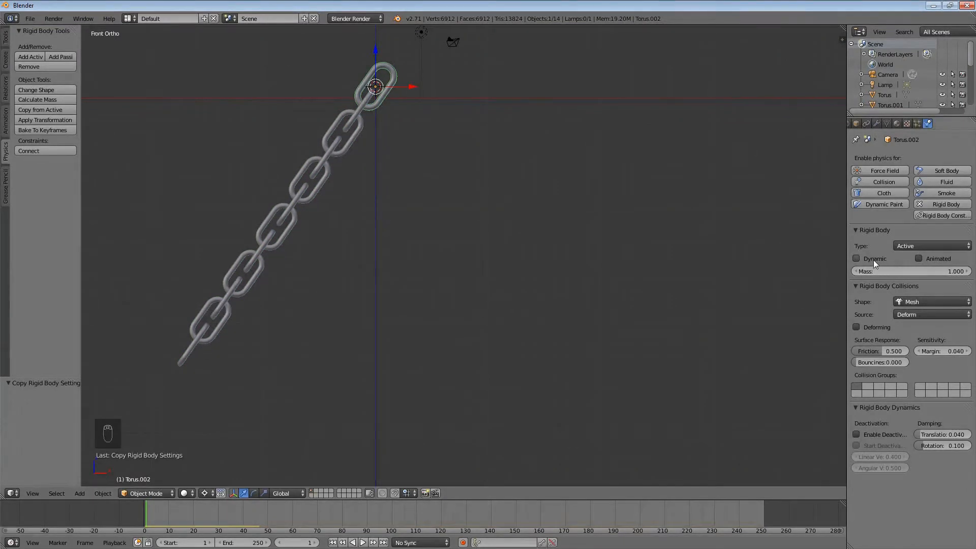
right_click(359, 113)
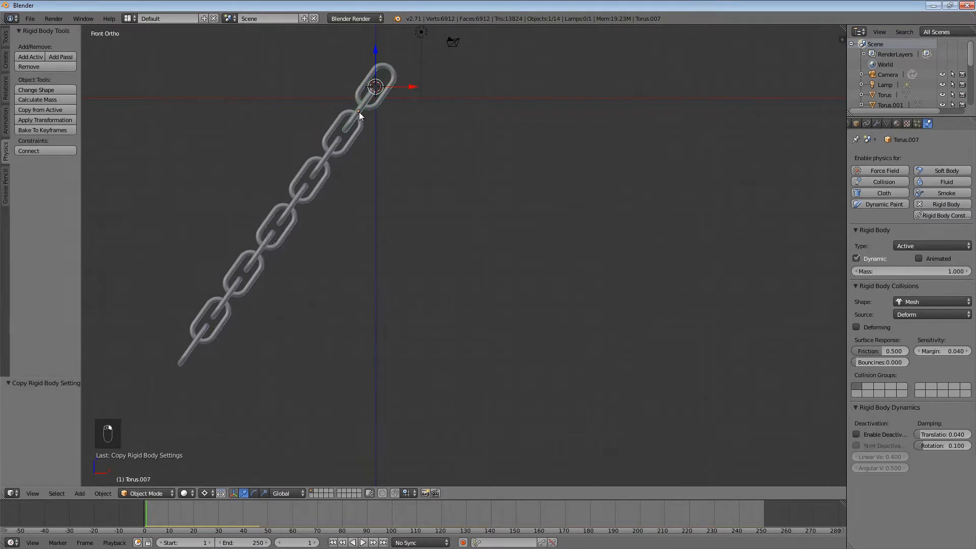
right_click(393, 92)
Play the simulation to watch how the whole chain swings from its topmost link
key(alt+a)
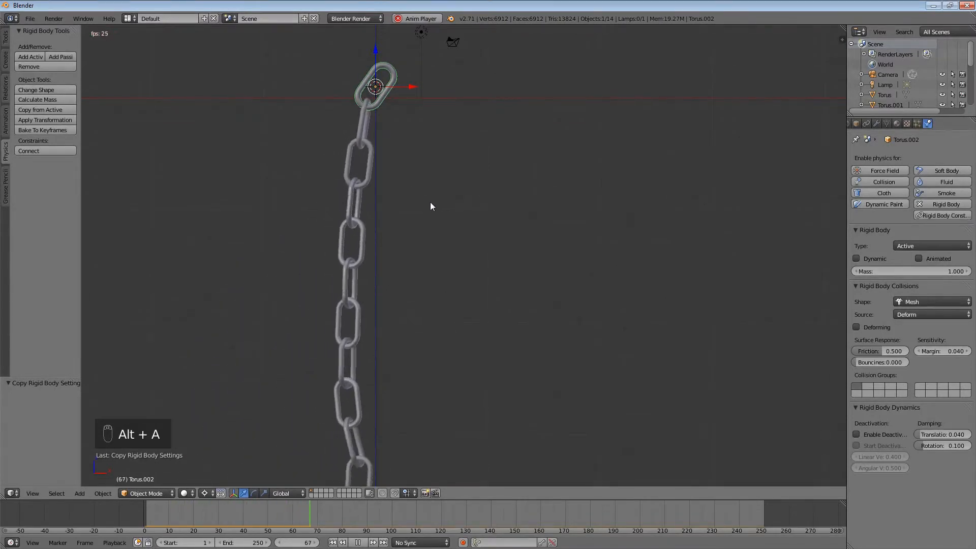
scroll(446, 226, down, 1)
scroll(447, 226, down, 1)
middle_drag(463, 213, 469, 246)
key(Escape)
Add a plane and move it about 26 units down along the Z axis, below the chain
key(KP_1)
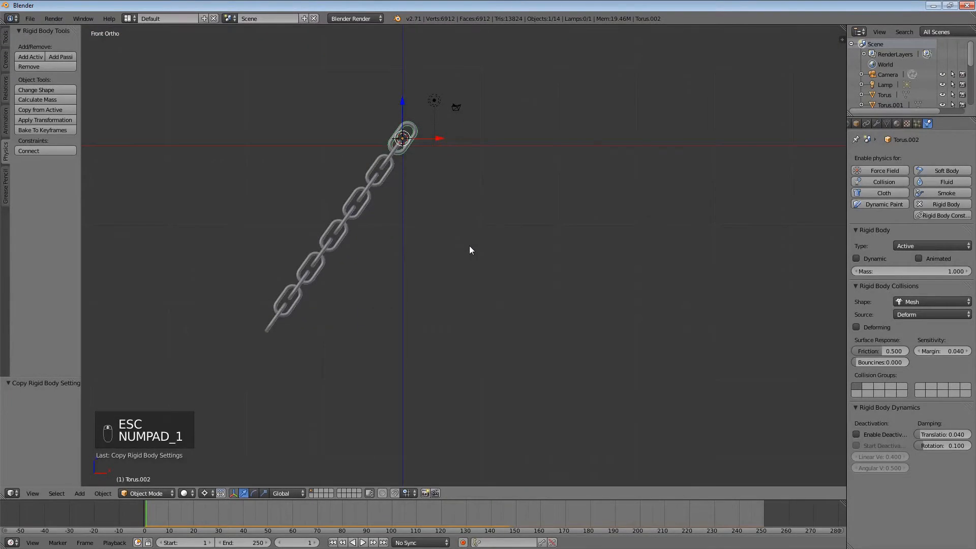
key(shift+a)
click(501, 246)
key(g)
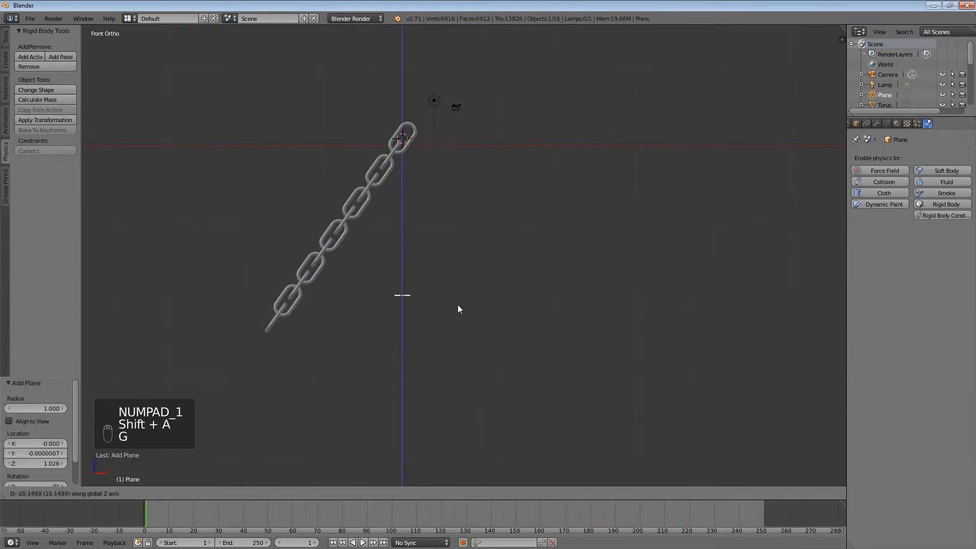
click(451, 338)
Set the pivot point to Active Element and enlarge the plane by about 4.21 times, then by about 5.78 times
key(s)
right_click(566, 299)
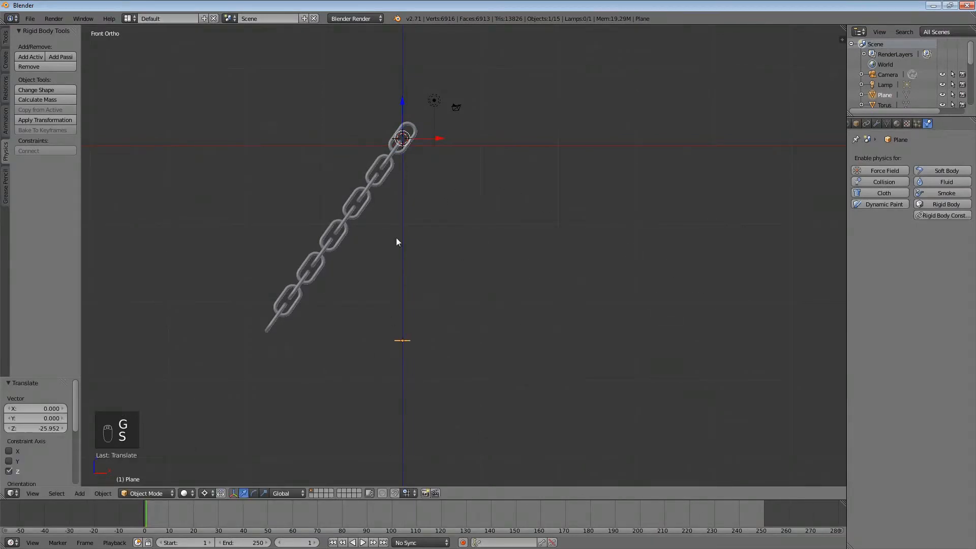
click(205, 493)
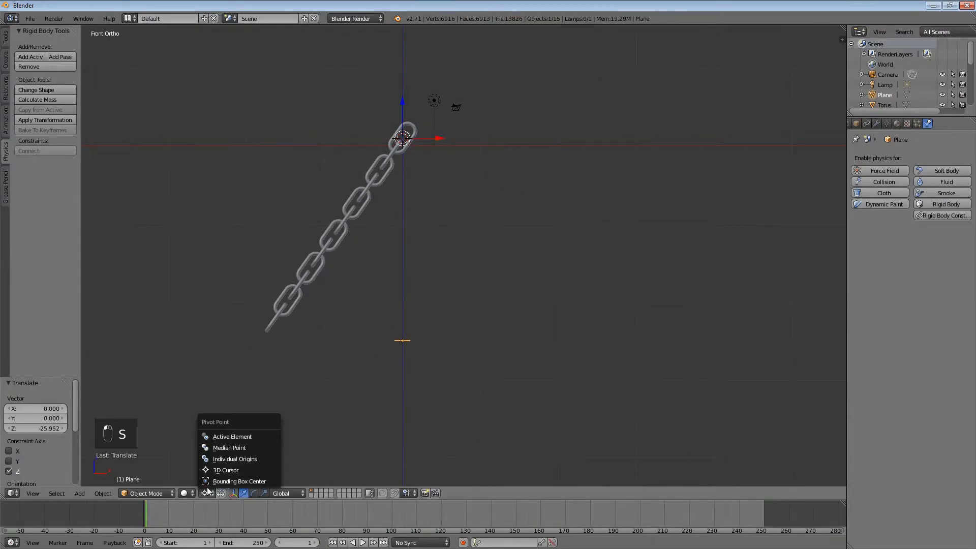
click(227, 436)
key(s)
right_click(661, 338)
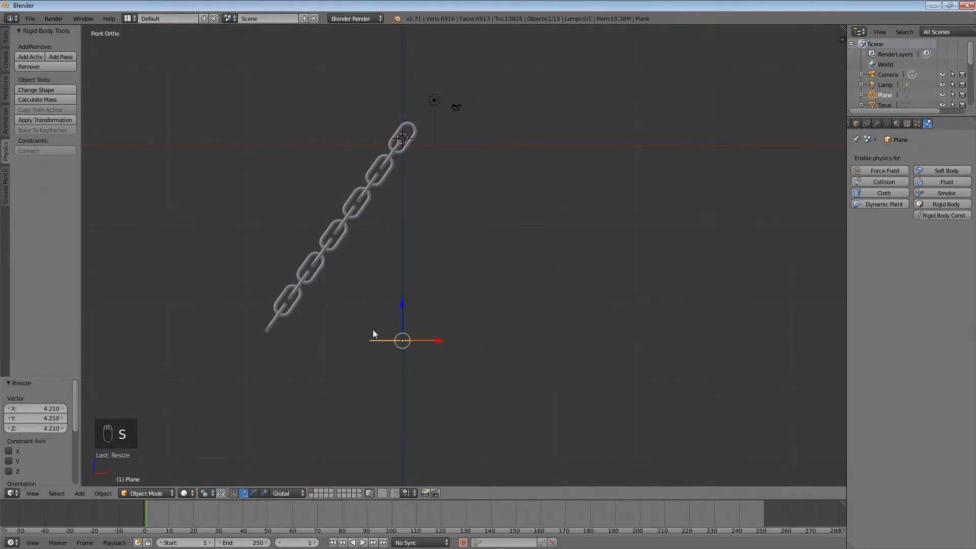
key(s)
click(226, 311)
Try Collision physics on the plane by playing the simulation, and remove it from the plane again
middle_drag(226, 311, 285, 232)
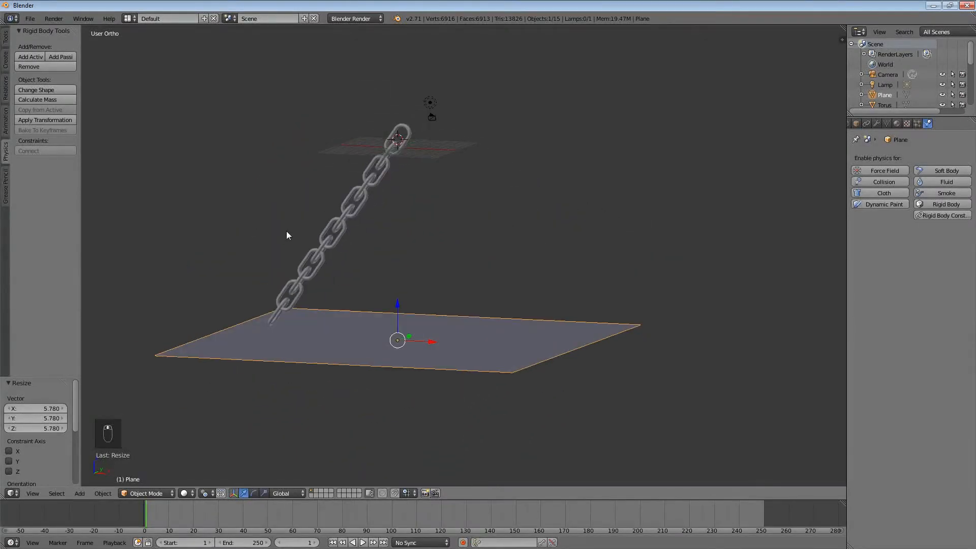
click(892, 184)
middle_drag(538, 239, 557, 244)
key(alt+a)
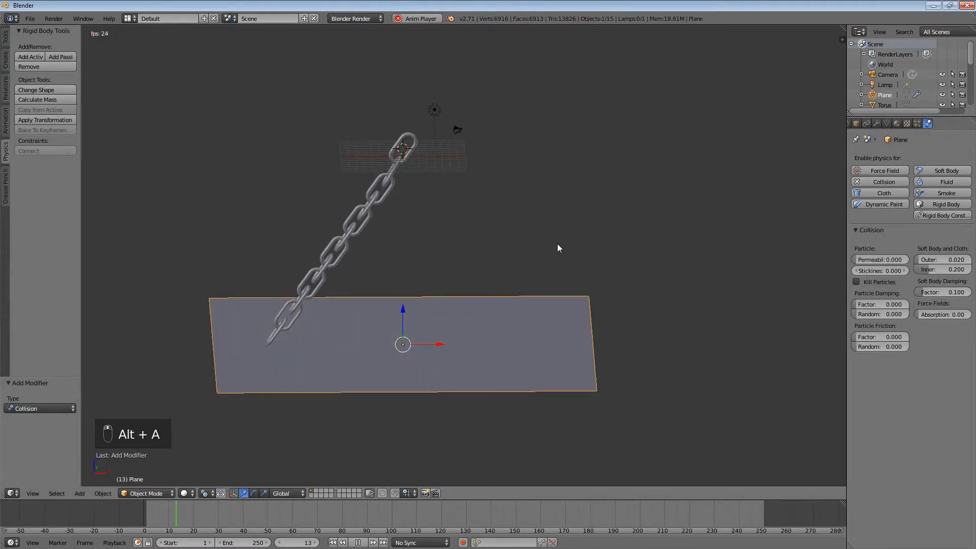
key(Escape)
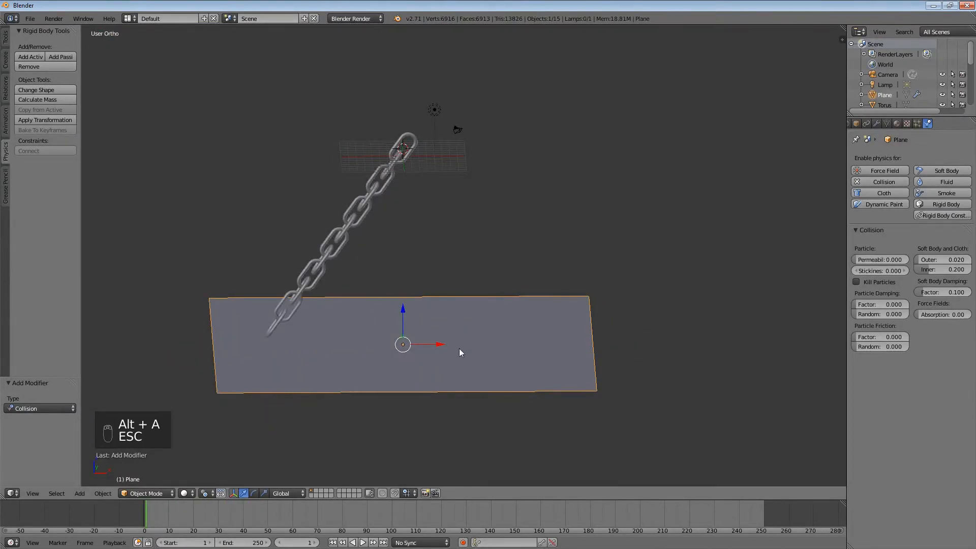
middle_drag(460, 348, 464, 322)
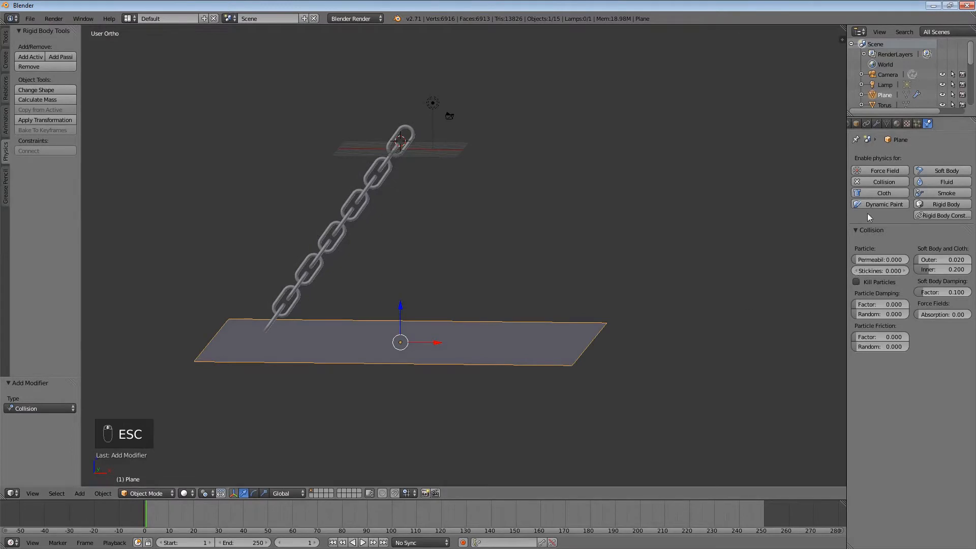
click(883, 182)
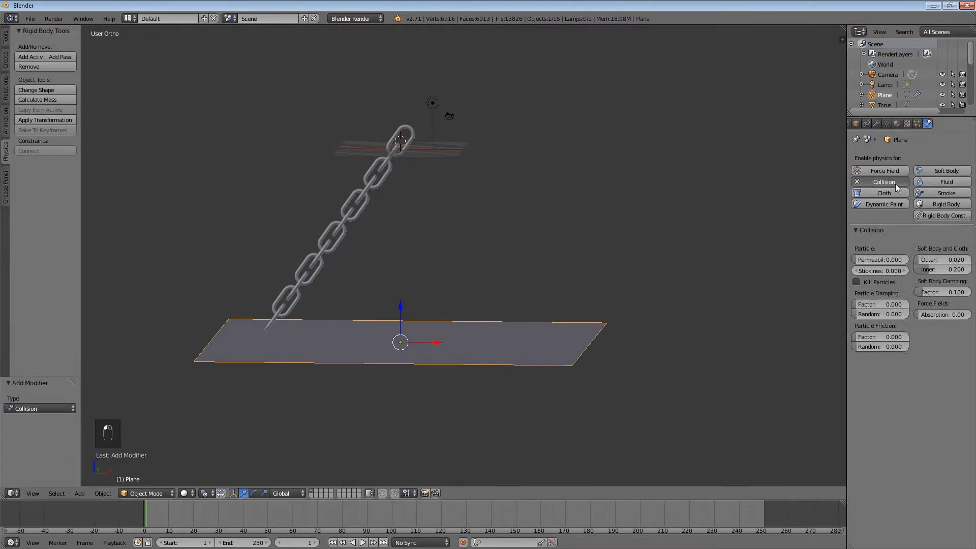
Make the plane a rigid body with Dynamic turned off and play the simulation to test the chain's collision with it
click(955, 206)
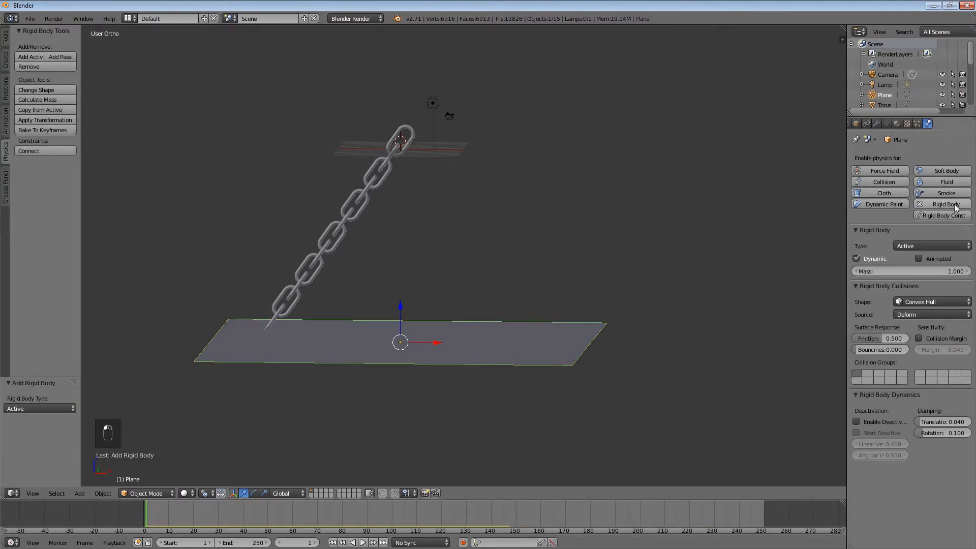
click(877, 259)
key(KP_1)
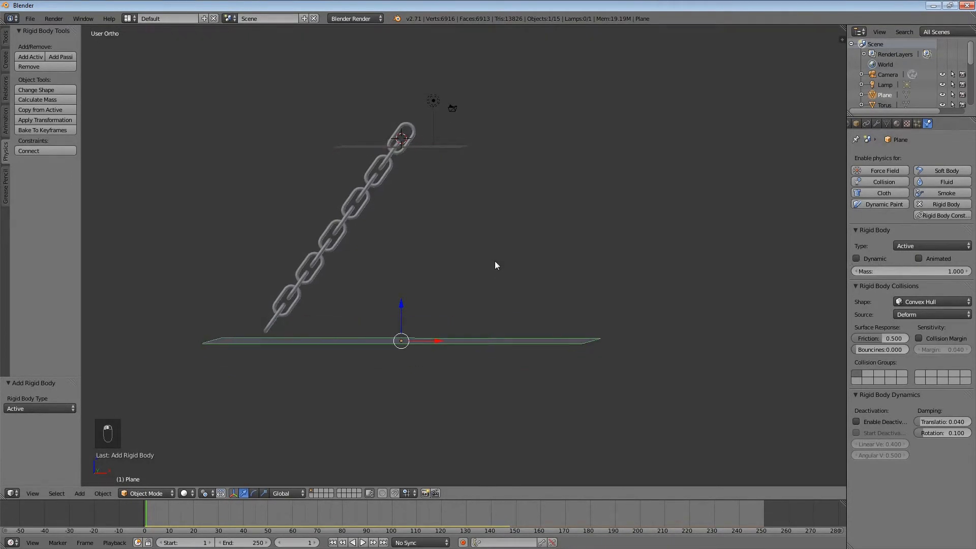
key(alt+a)
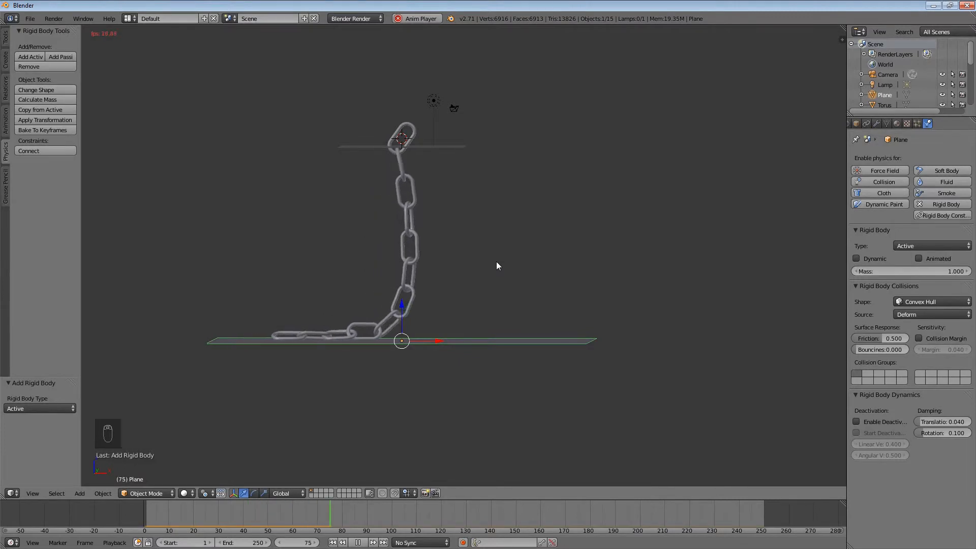
key(Escape)
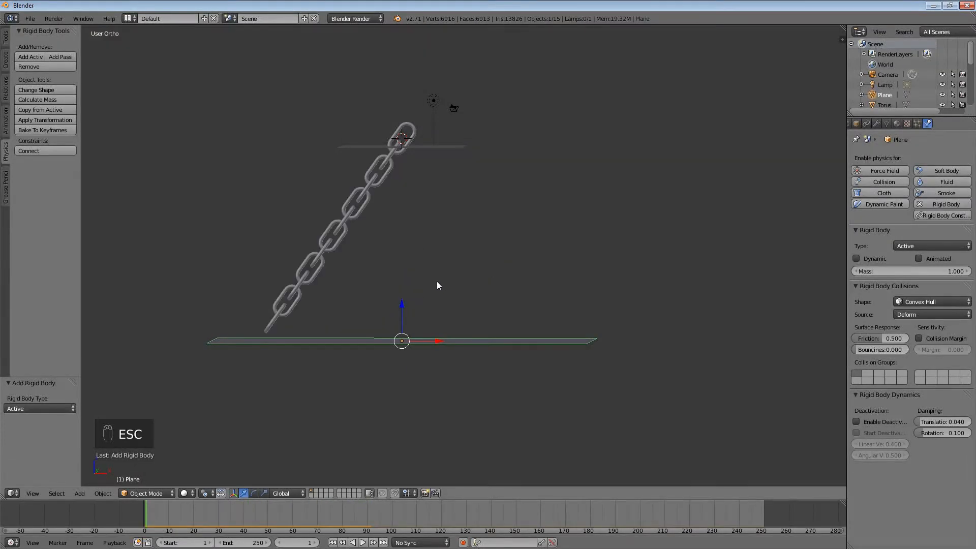
key(KP_1)
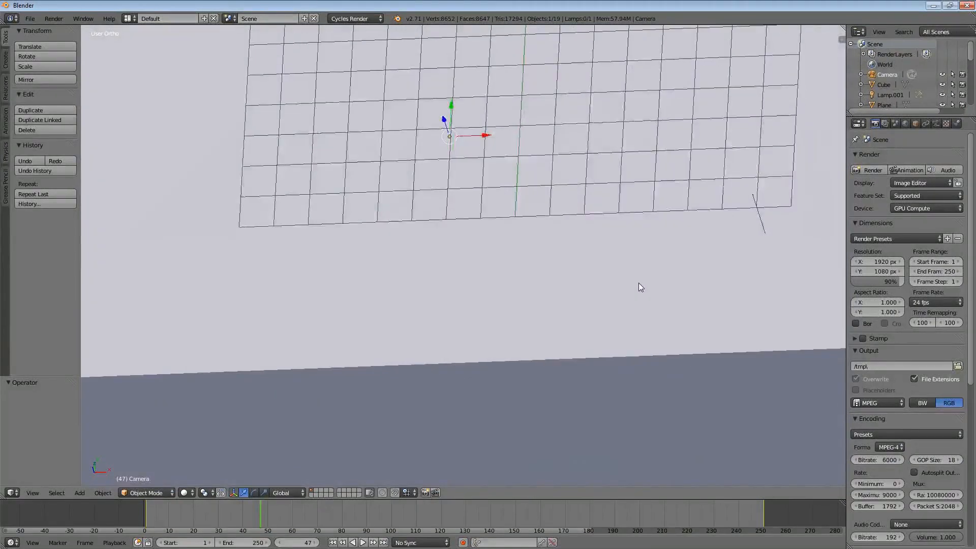
Look around the finished example scene and toggle the visibility of its Cube
middle_drag(639, 283, 645, 254)
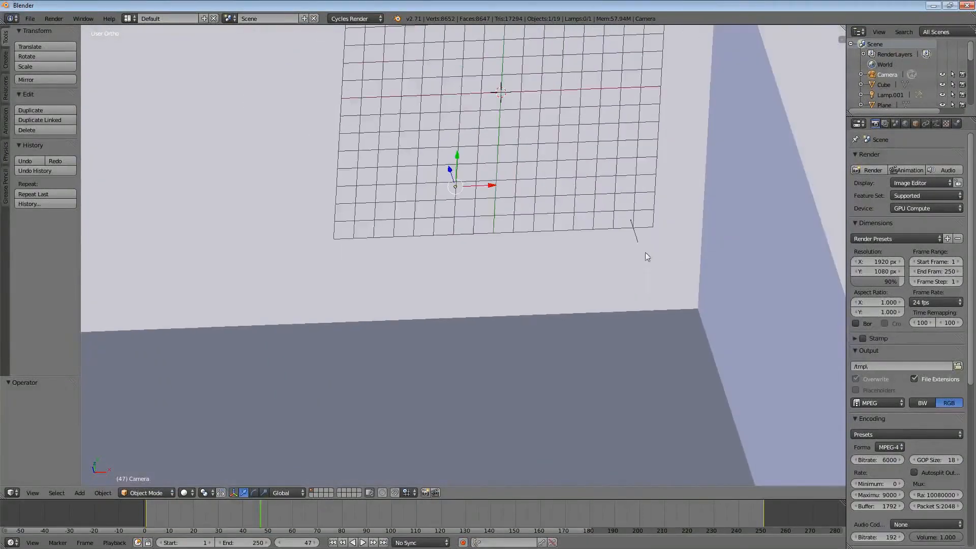
click(943, 84)
middle_drag(583, 286, 534, 283)
Move the plane about 3.39 units down along the Z axis in front view, playing the simulation before and after the move
key(KP_1)
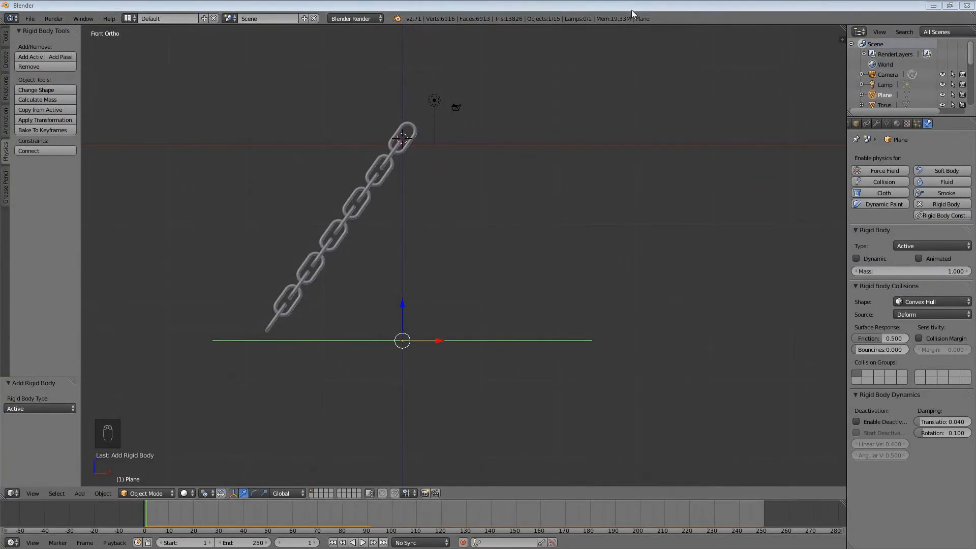
key(alt+a)
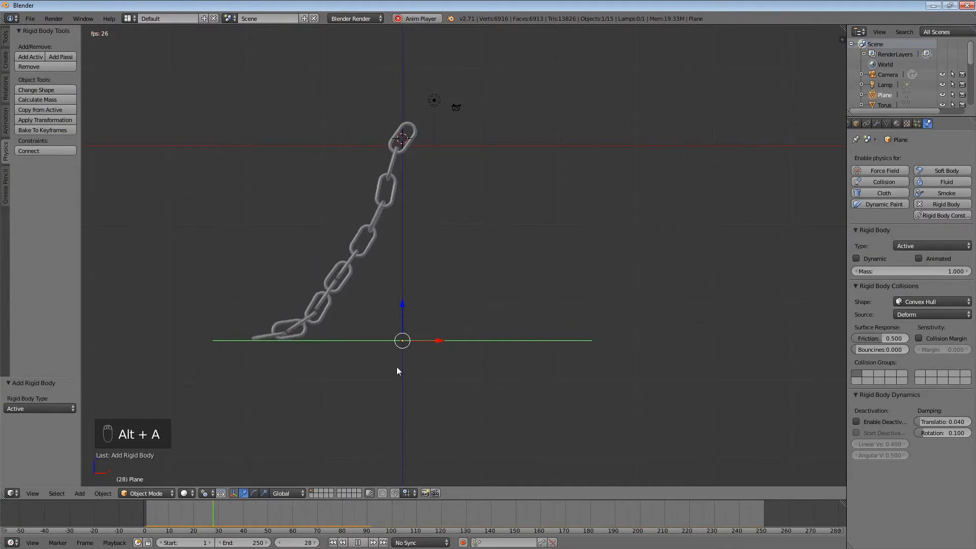
key(Escape)
key(g)
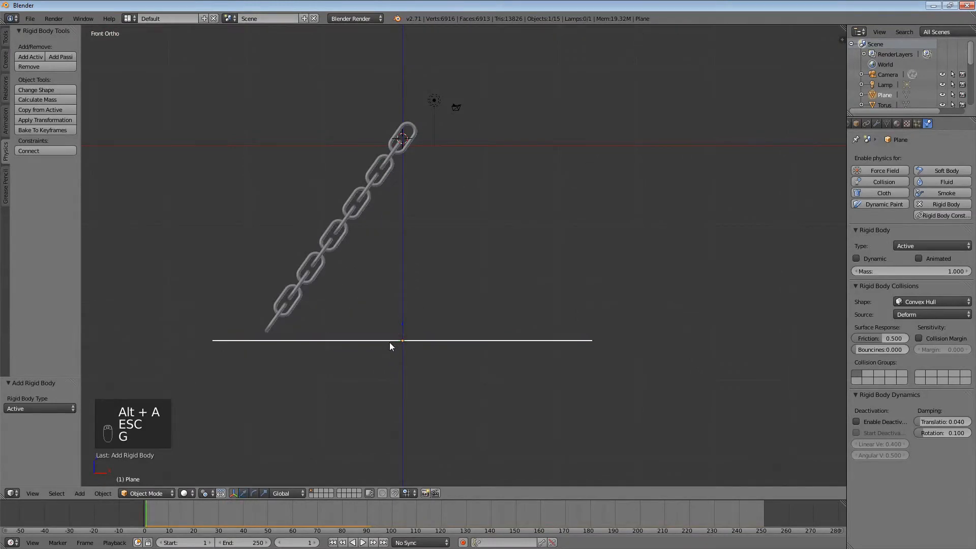
click(391, 372)
key(alt+a)
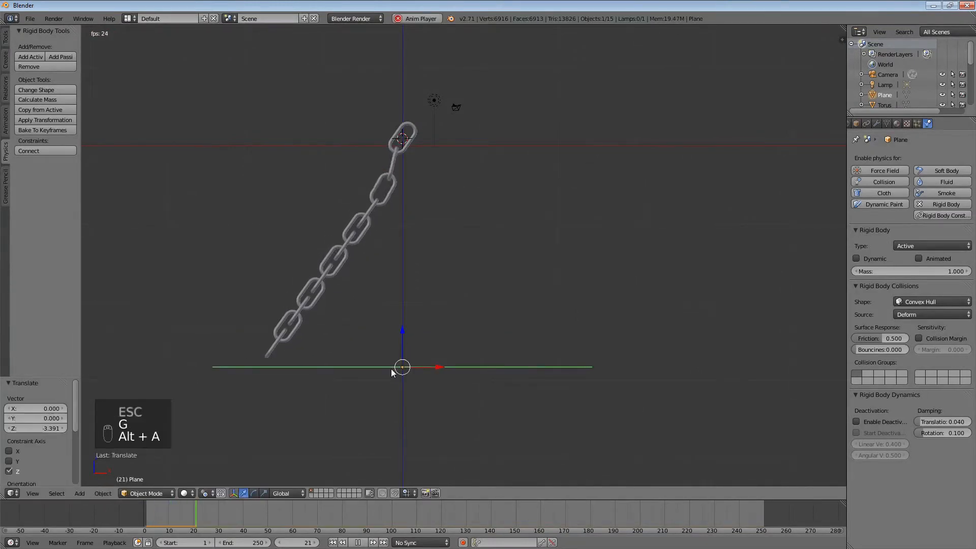
key(Escape)
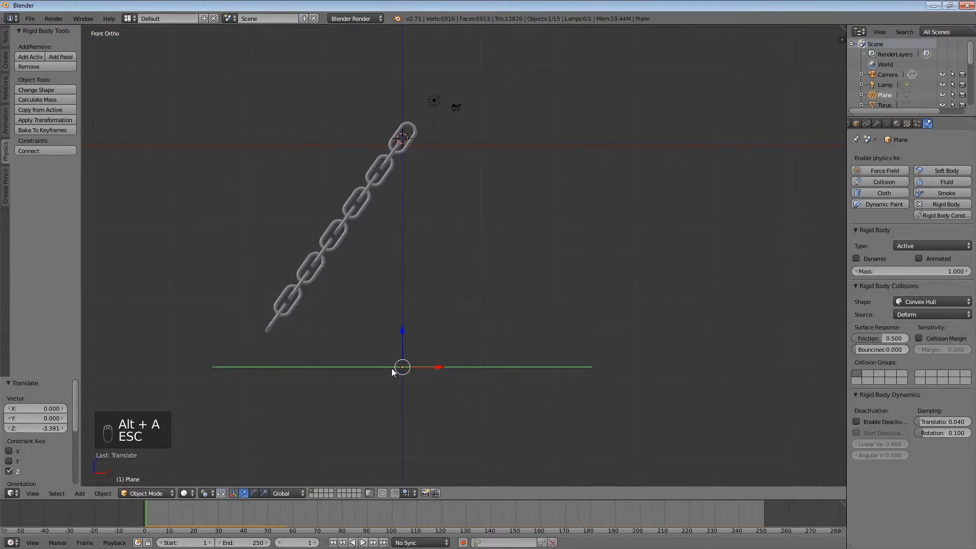
Lower the plane along Z by about 2.09 units and by another 2.61 units, playing the simulation after each move
key(g)
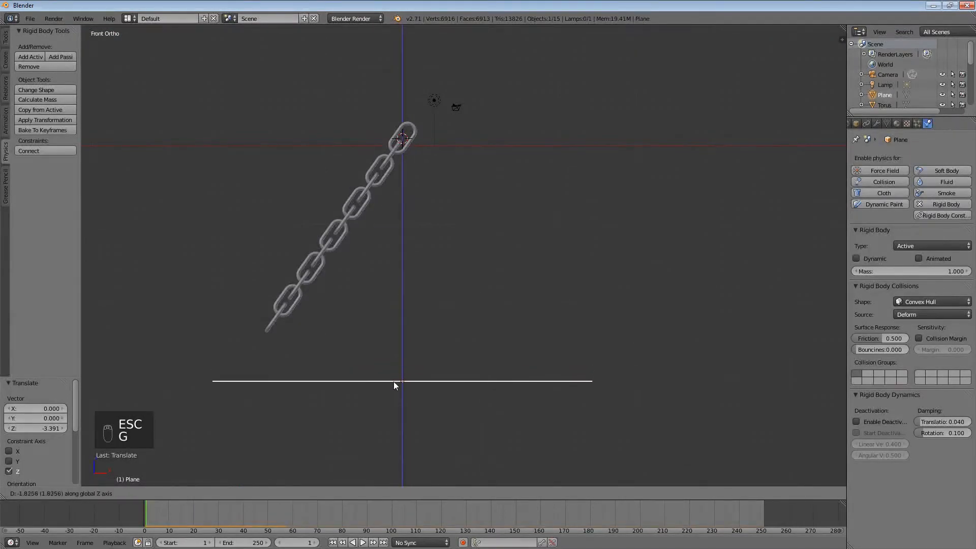
click(393, 381)
key(alt+a)
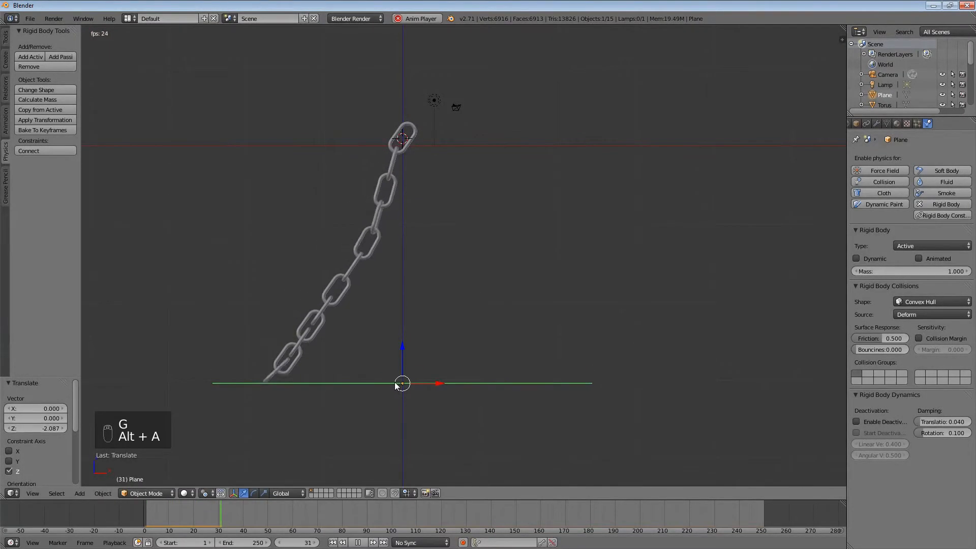
key(Escape)
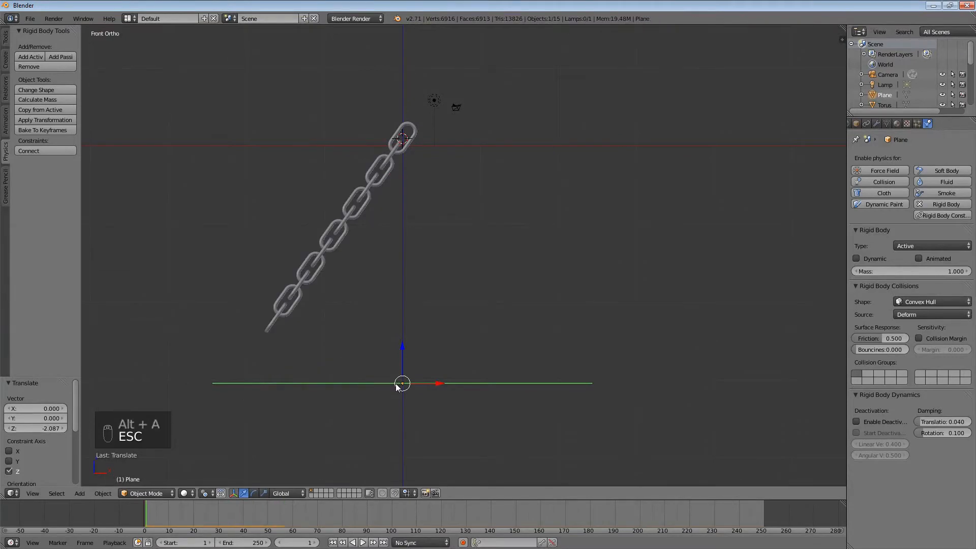
key(g)
click(392, 409)
key(alt+a)
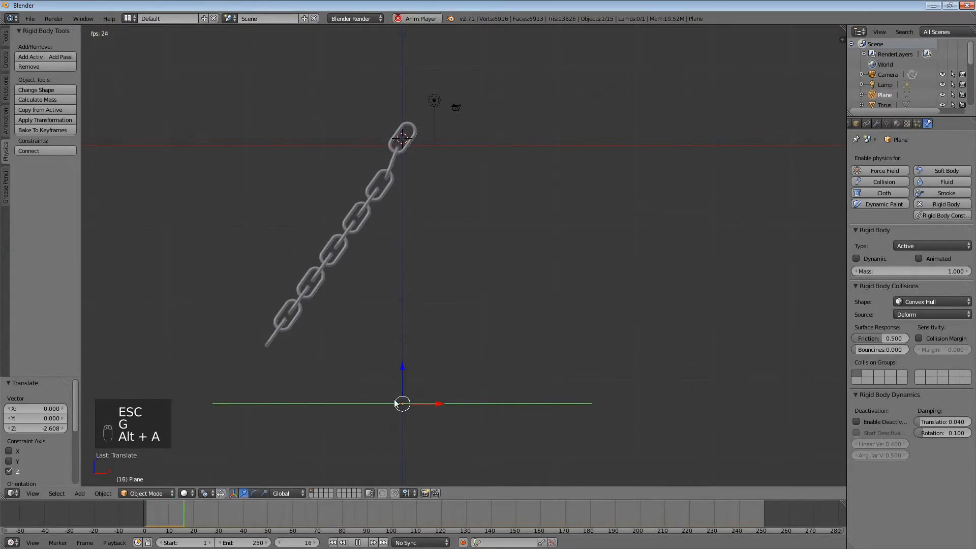
key(Escape)
Play the simulation forward and backward in short stretches and stop it at frame 45, with the chain's end on the plane
click(363, 542)
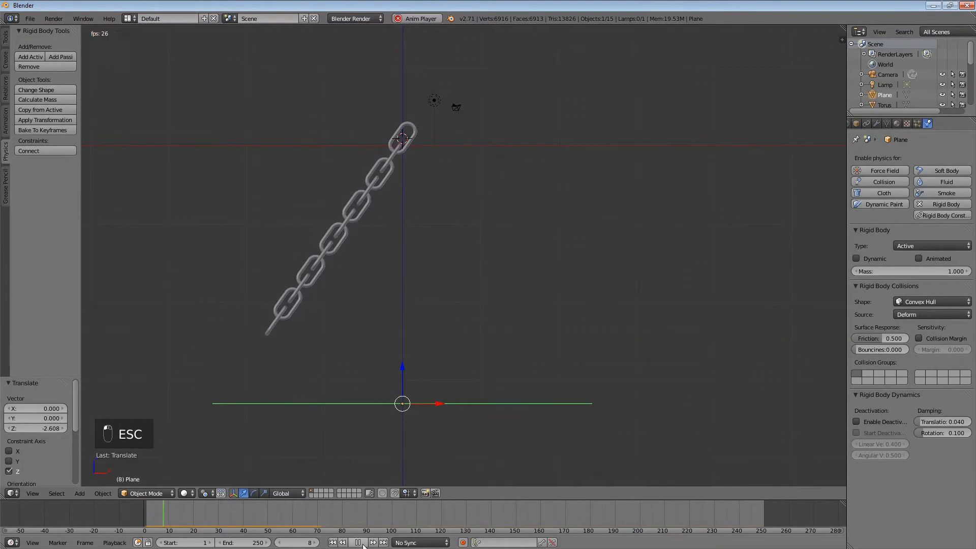
click(361, 543)
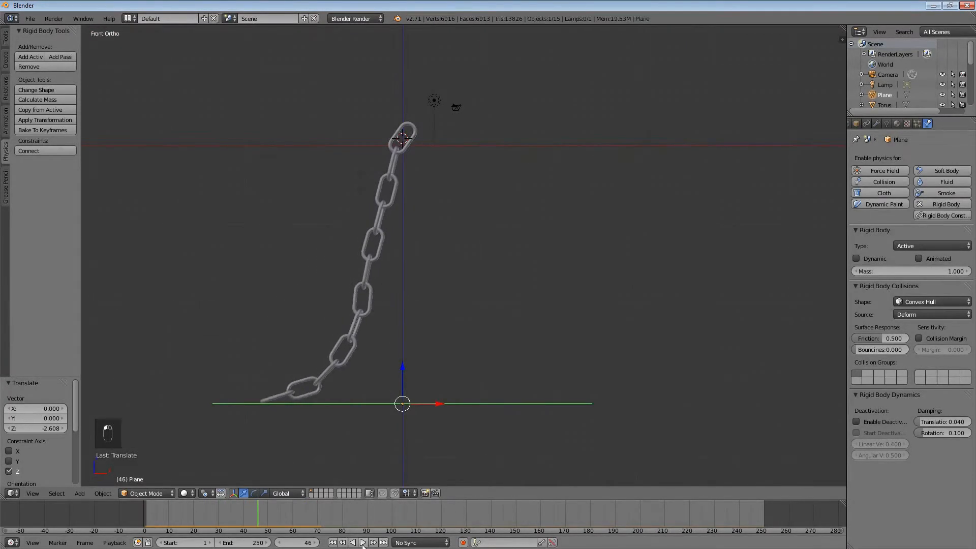
click(363, 543)
click(362, 543)
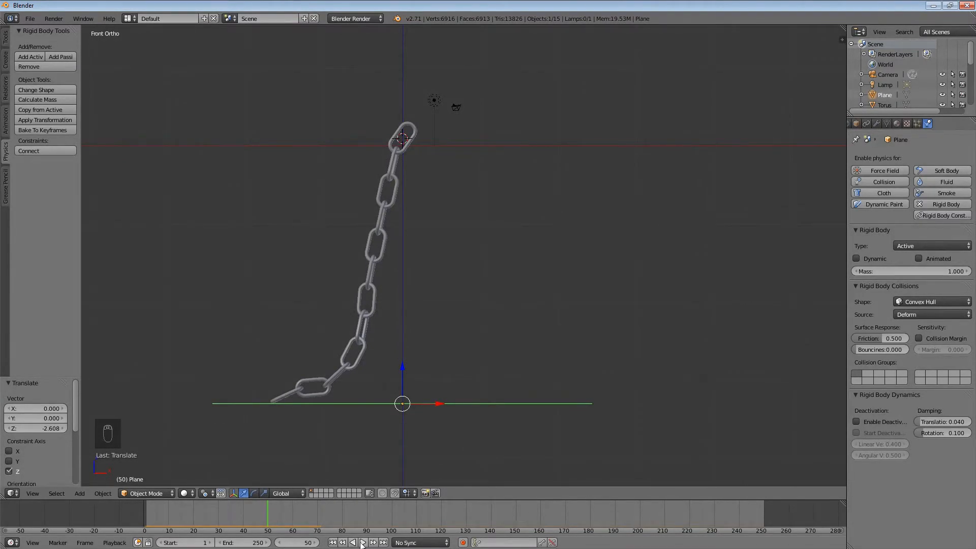
click(361, 543)
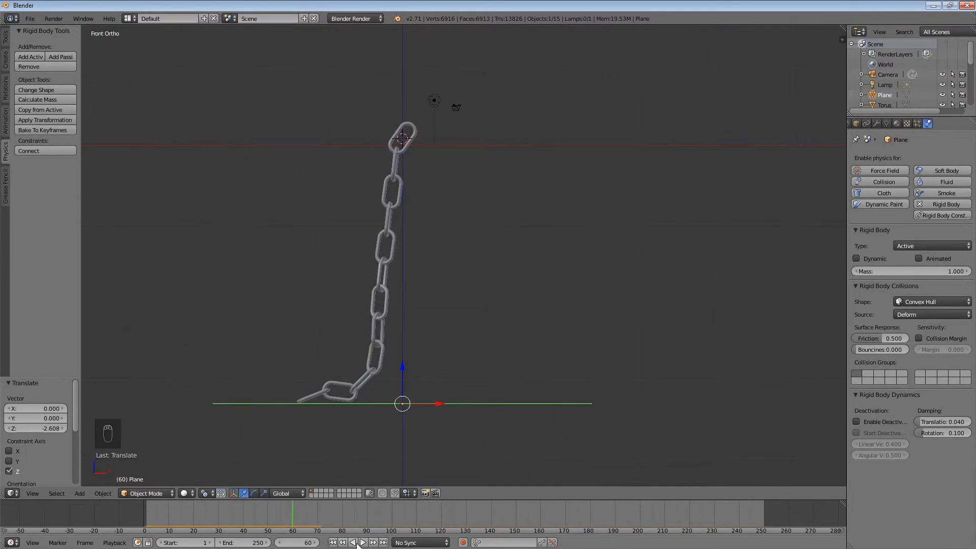
click(353, 543)
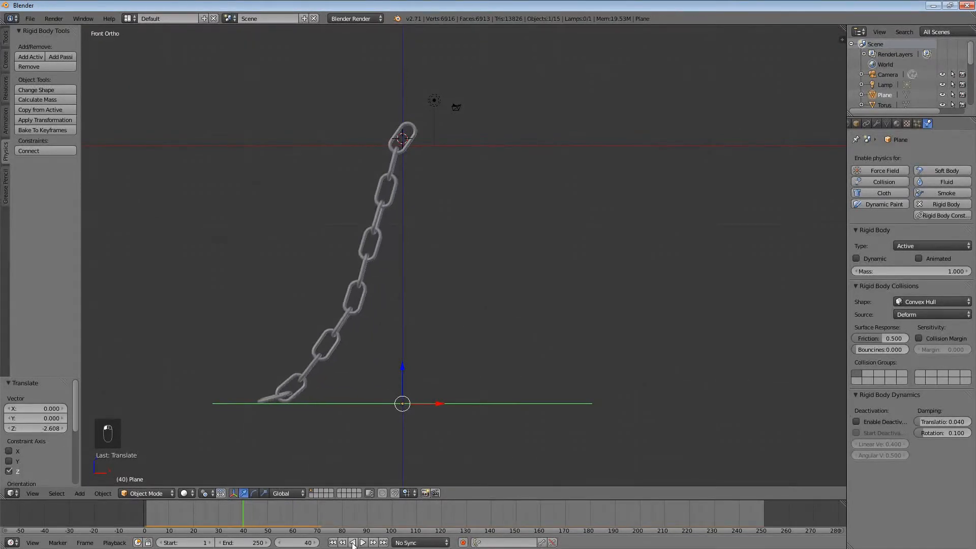
click(352, 543)
click(352, 543)
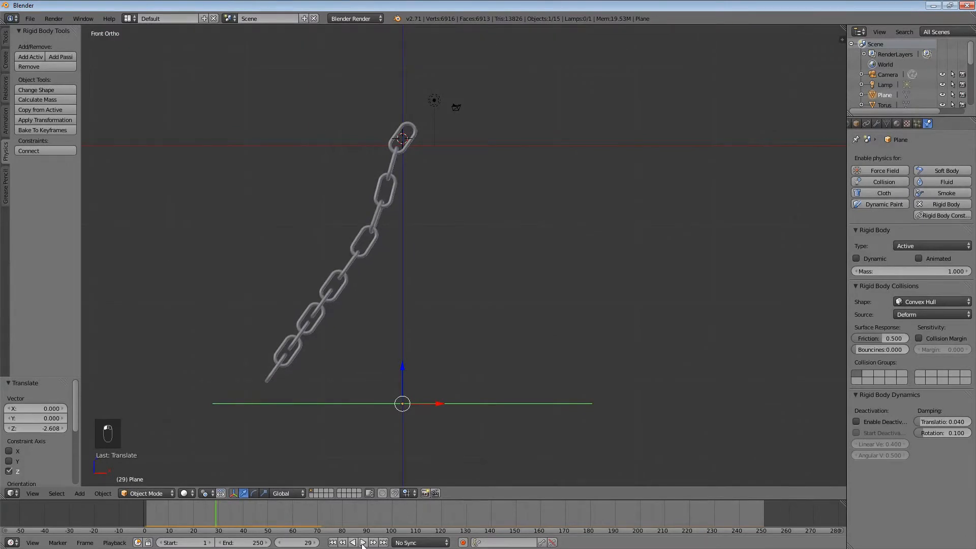
click(359, 543)
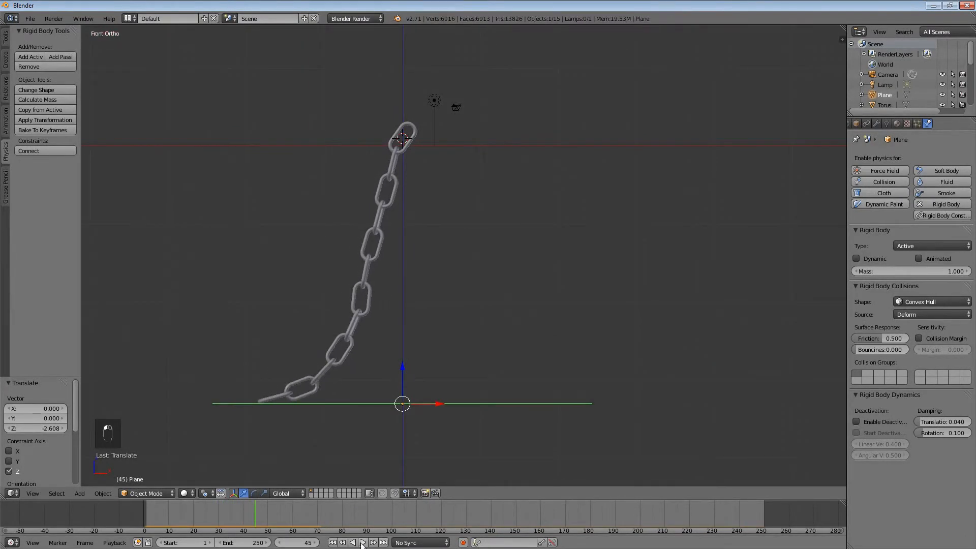
Select the topmost chain link, show its material settings and switch the render engine to Cycles Render
middle_drag(412, 257, 311, 221)
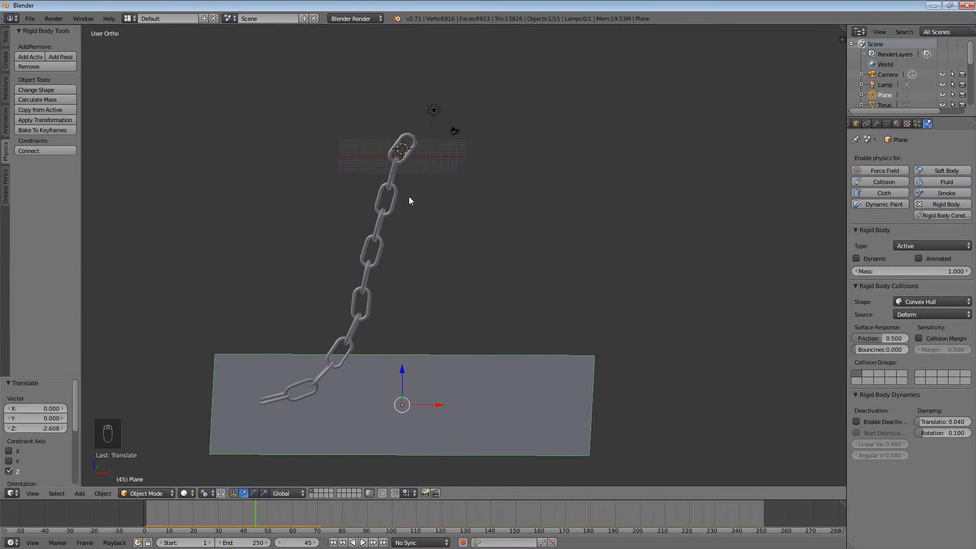
right_click(407, 157)
middle_drag(407, 203, 417, 234)
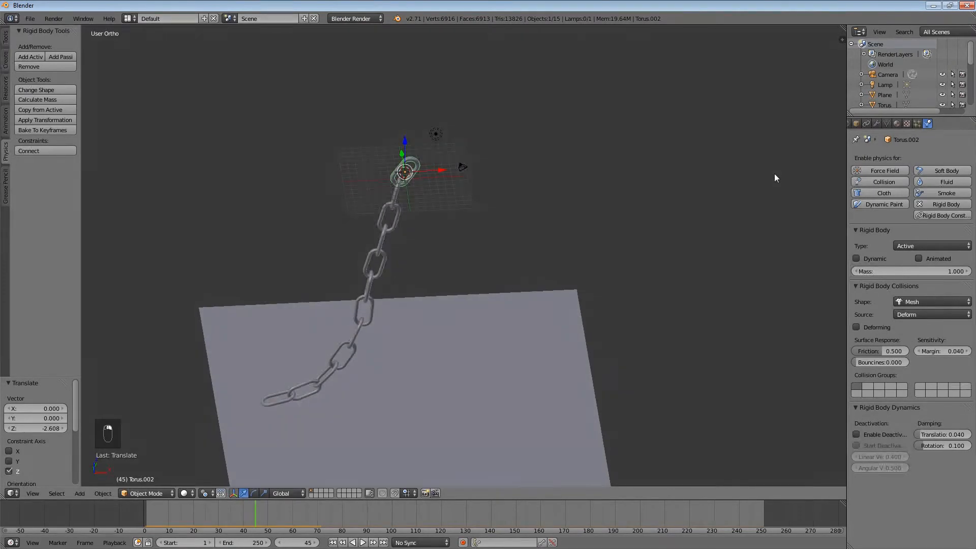
click(898, 124)
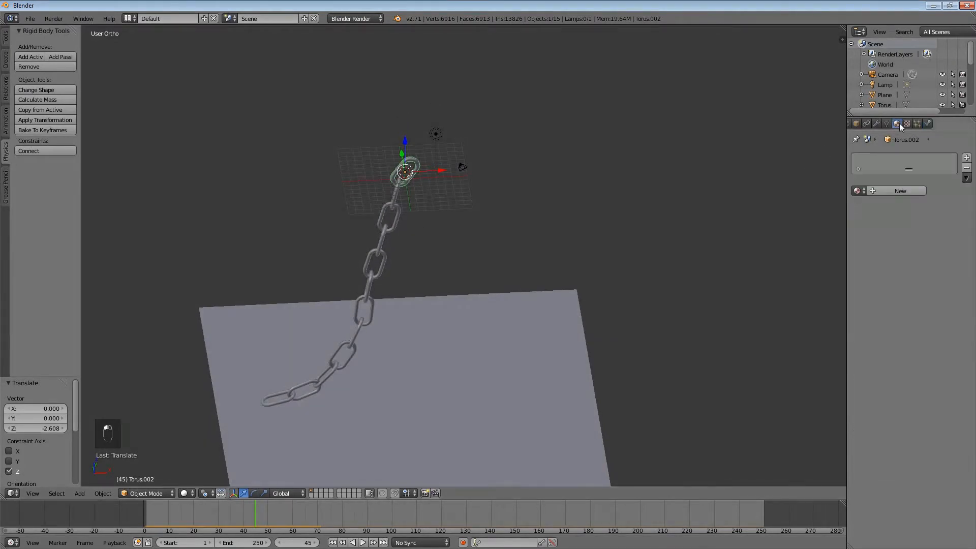
click(353, 18)
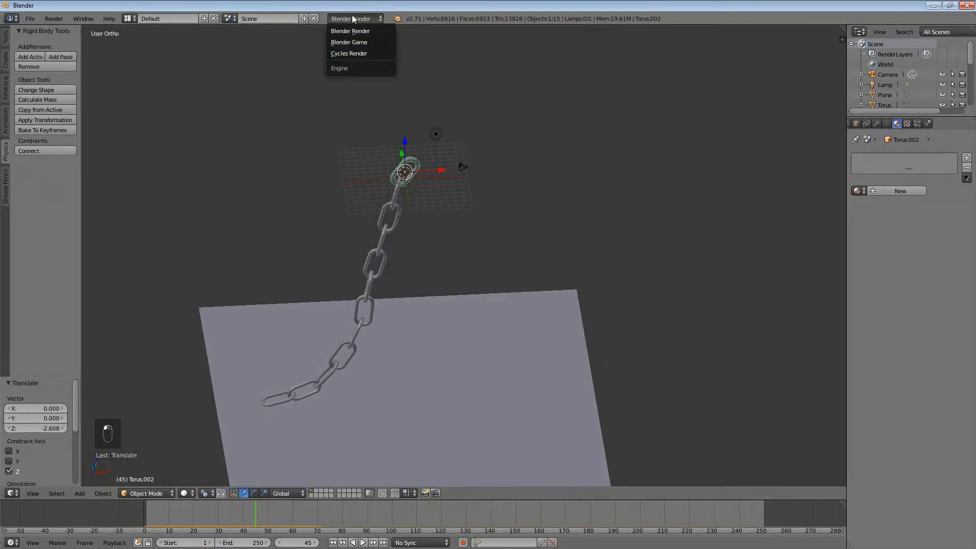
click(369, 19)
click(362, 53)
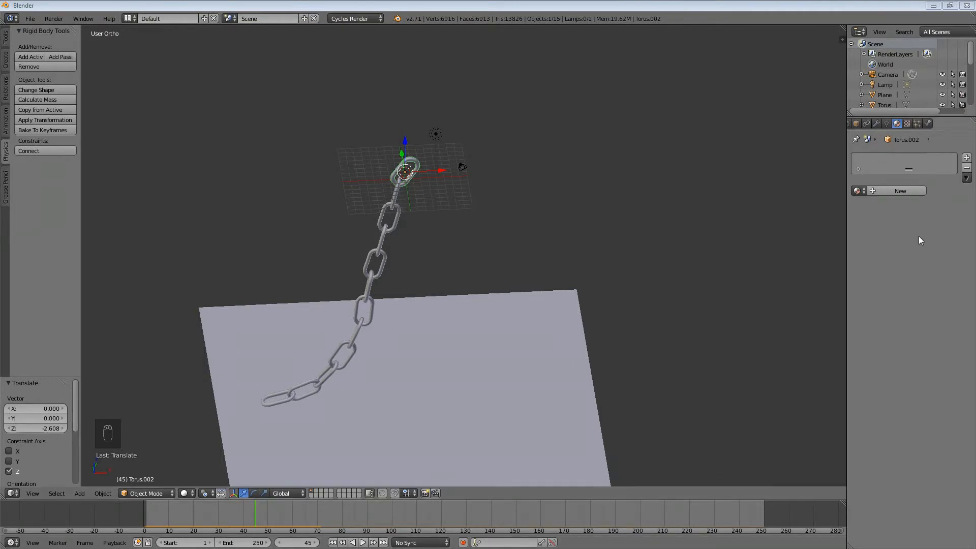
Give the top link a new material with a Glossy BSDF surface and darken its colour to grey
click(910, 191)
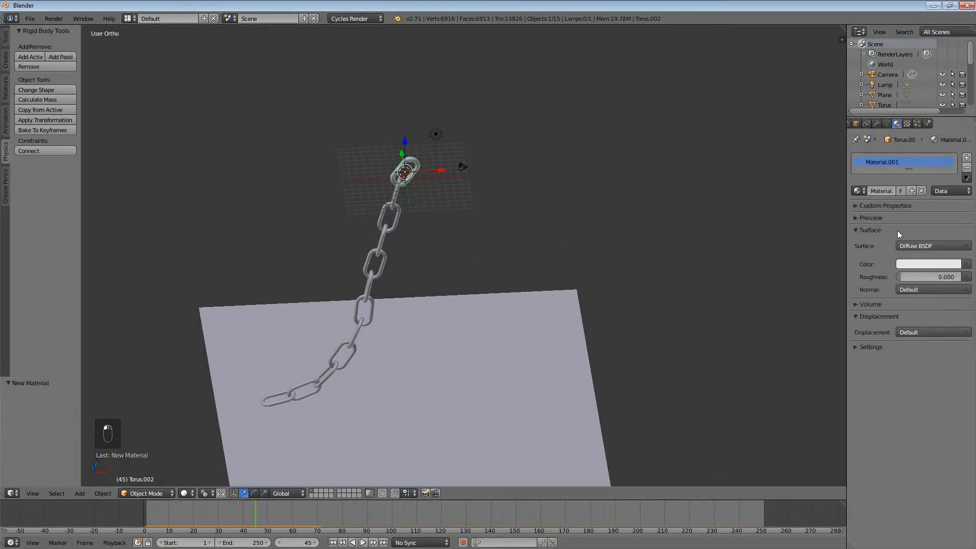
click(914, 246)
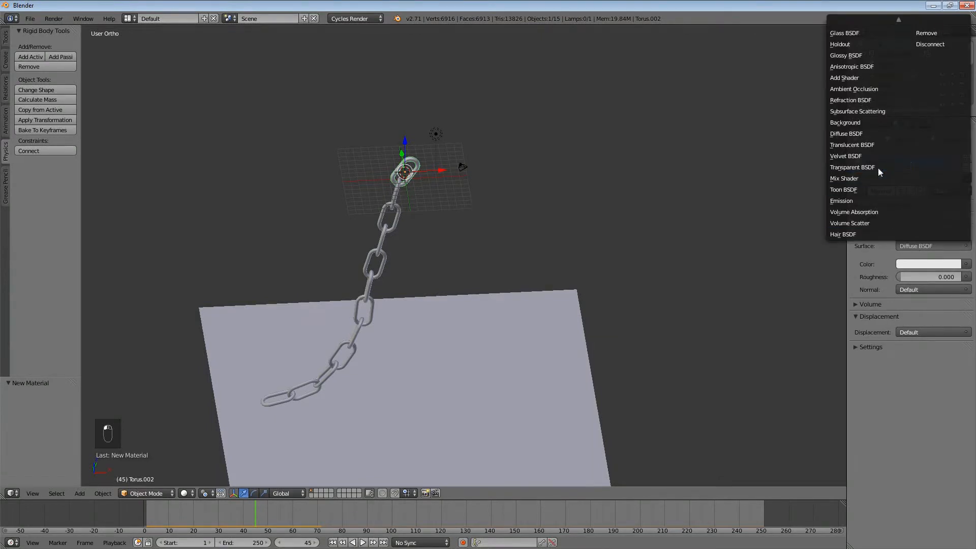
click(864, 57)
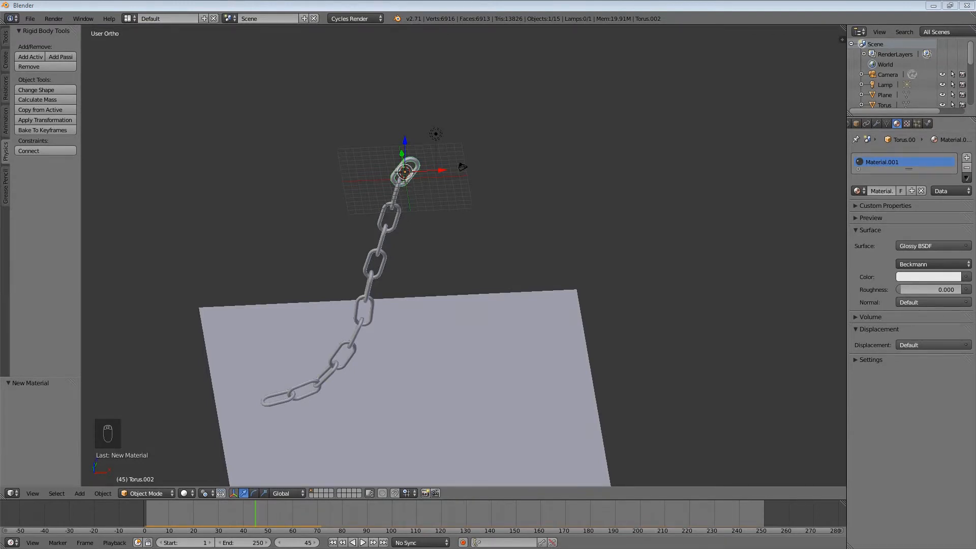
click(939, 277)
drag(953, 144, 954, 153)
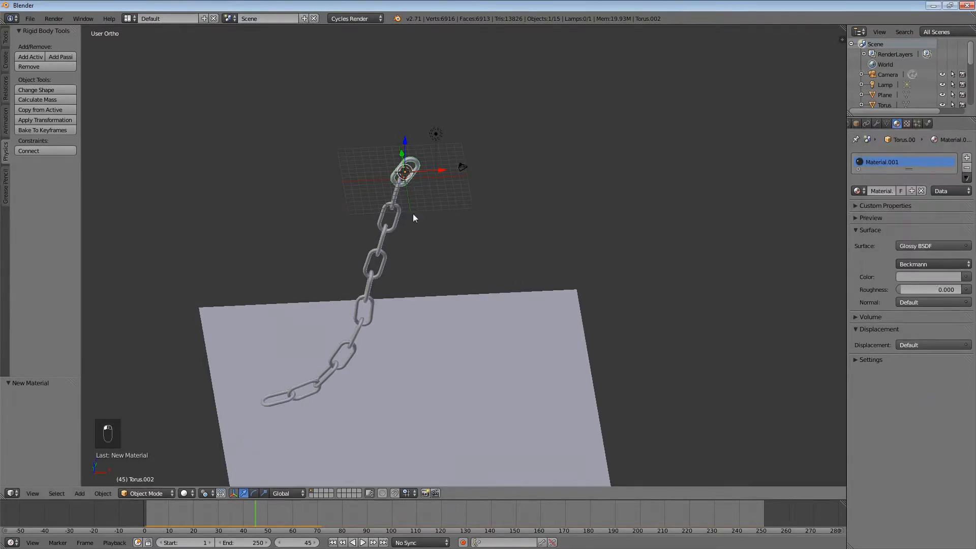
View the finished render "chains" in Windows Live Photo Gallery as a reference and return to the Blender scene
middle_drag(599, 220, 528, 219)
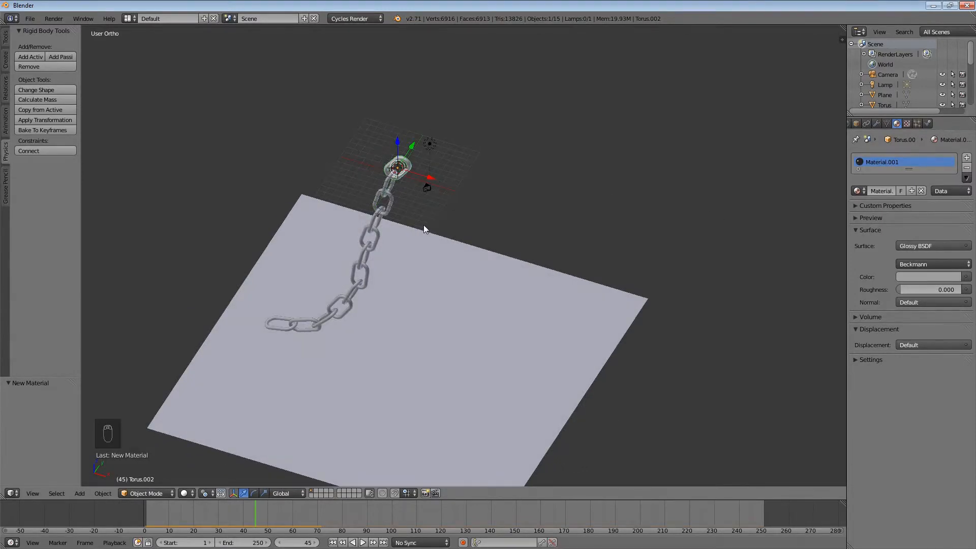
middle_drag(389, 194, 382, 203)
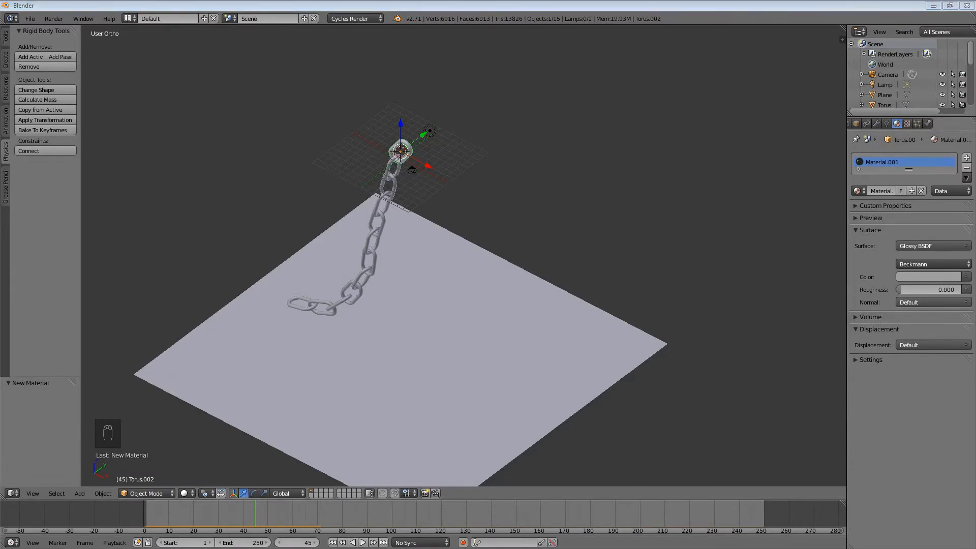
drag(975, 147, 691, 135)
double_click(691, 136)
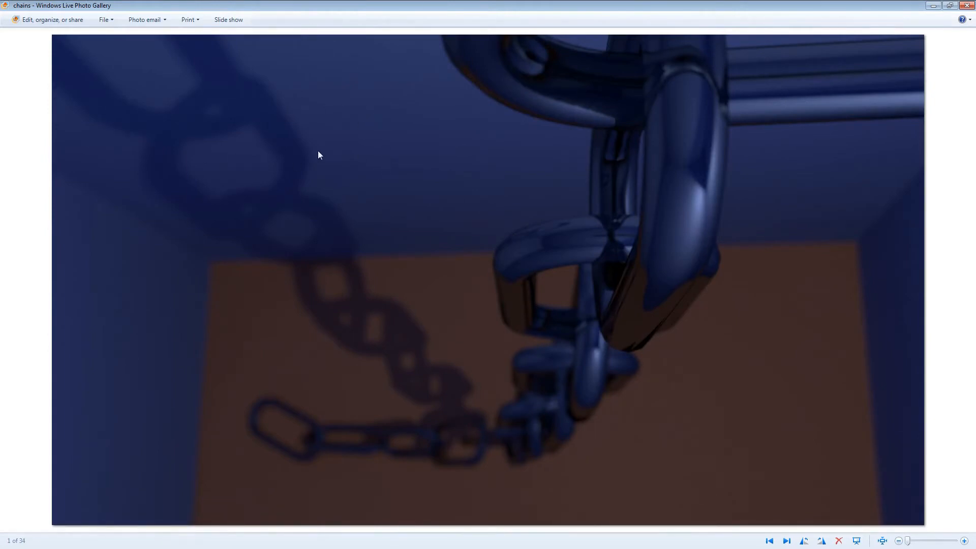
drag(404, 9, 975, 117)
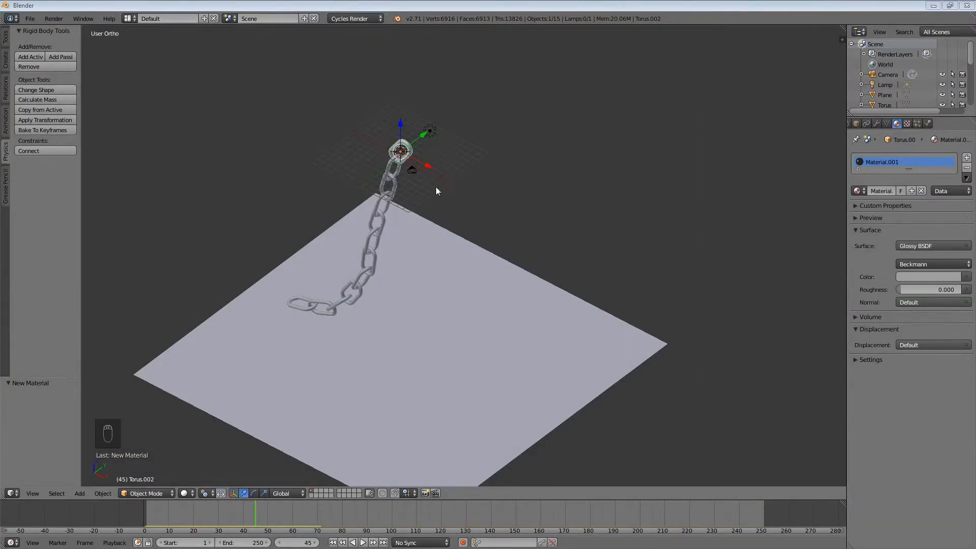
Assign the existing Material.001 to the second, third and fourth chain links from the top
scroll(422, 240, up, 2)
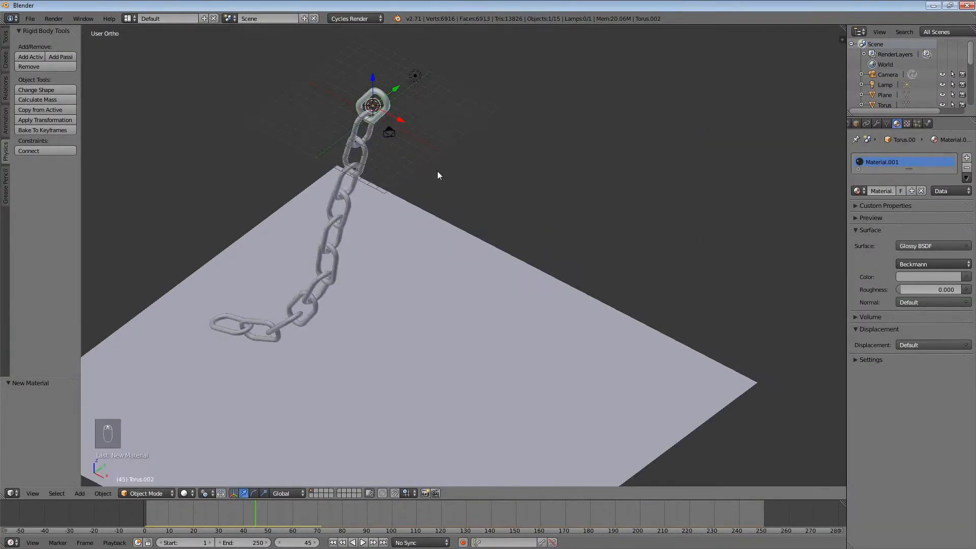
right_click(357, 131)
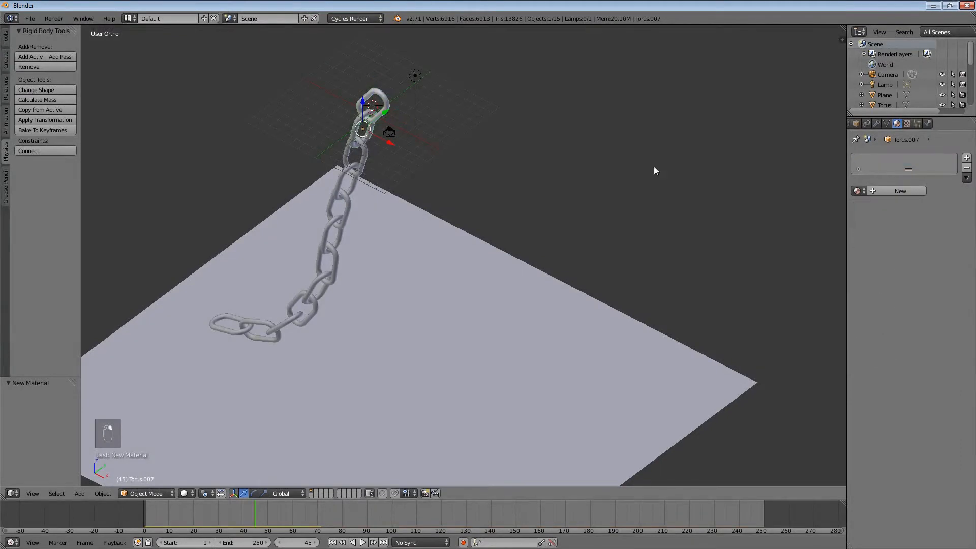
click(858, 190)
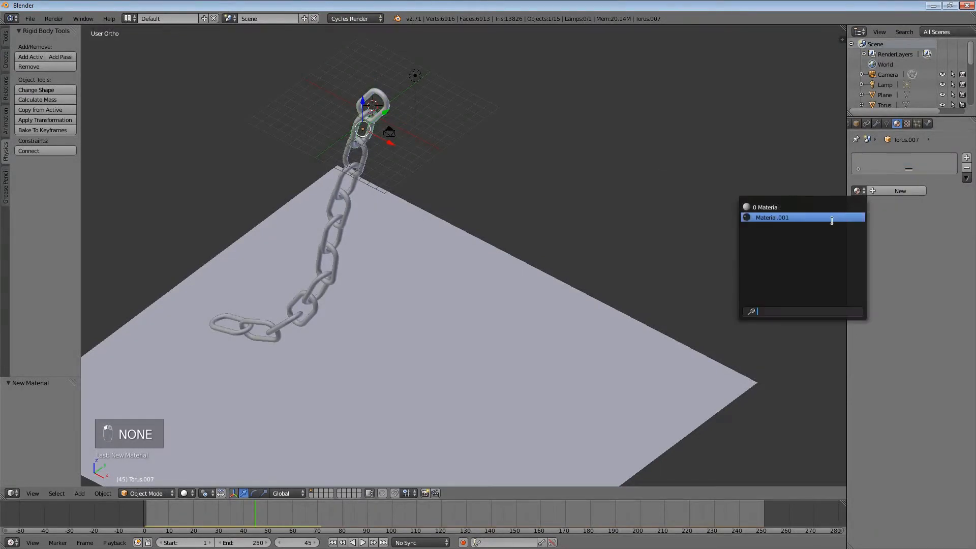
click(828, 219)
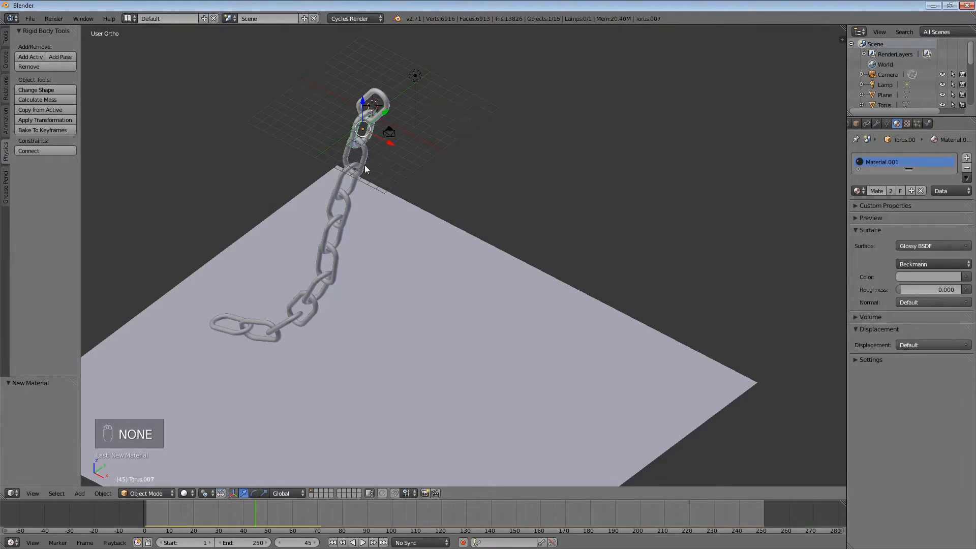
right_click(356, 155)
click(858, 190)
click(828, 219)
right_click(352, 182)
click(858, 190)
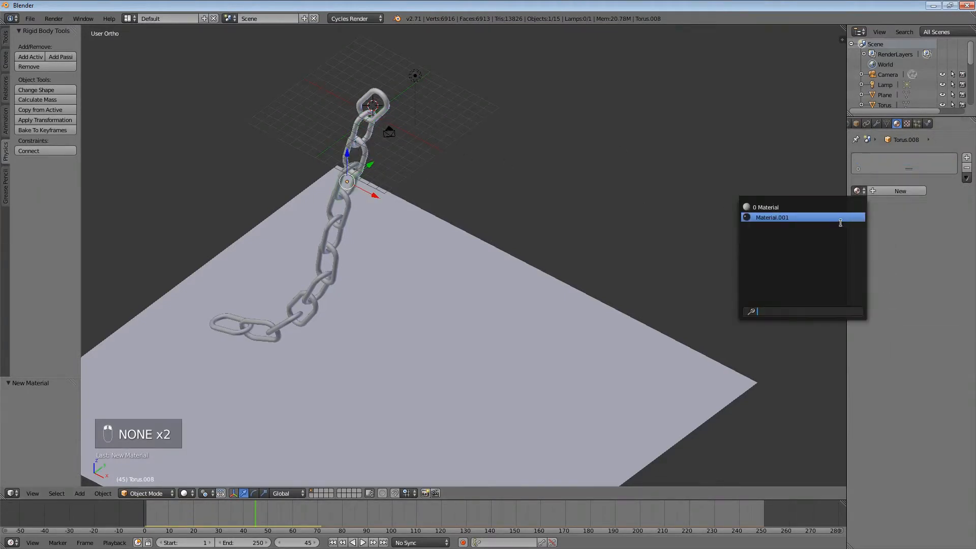
click(840, 219)
Assign Material.001 to the fifth and sixth links in the middle of the chain
right_click(356, 206)
right_click(350, 206)
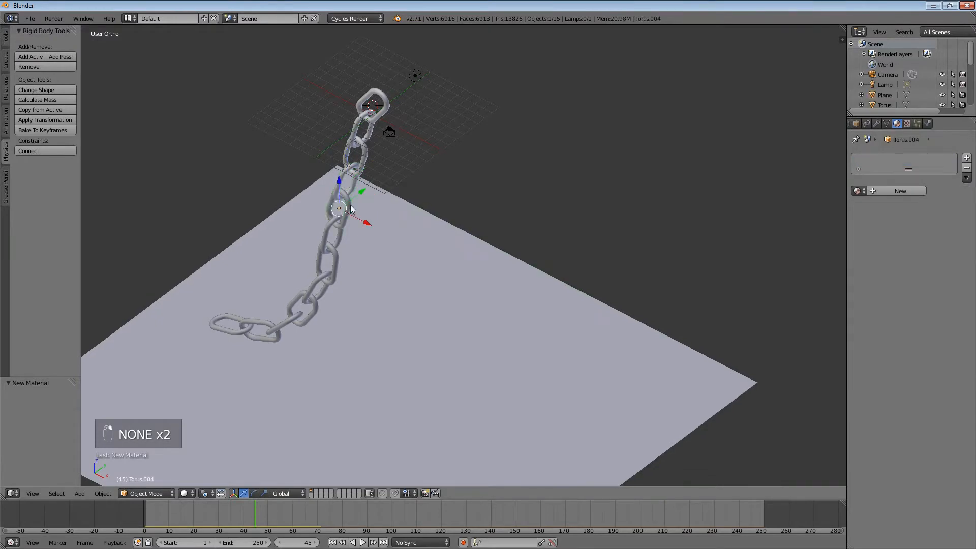
middle_drag(295, 240, 352, 233)
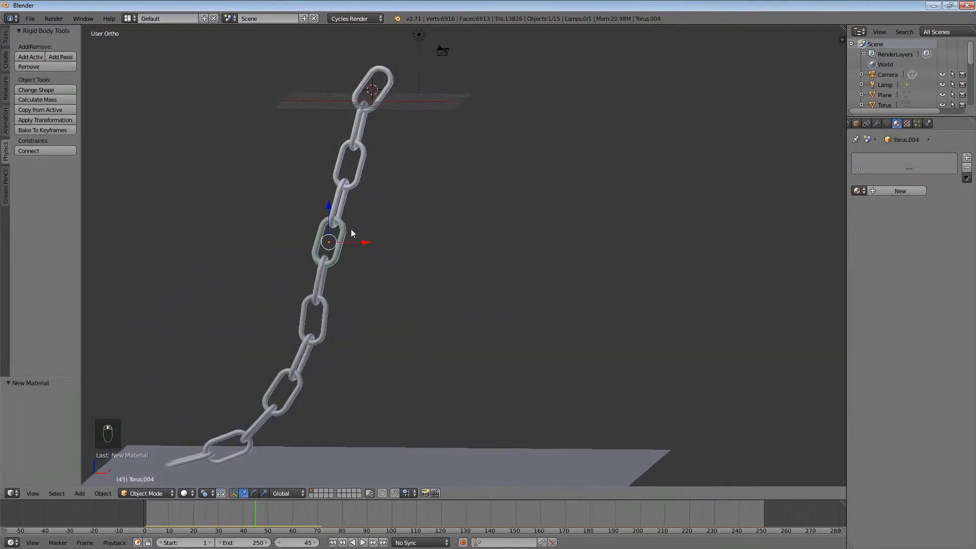
click(858, 191)
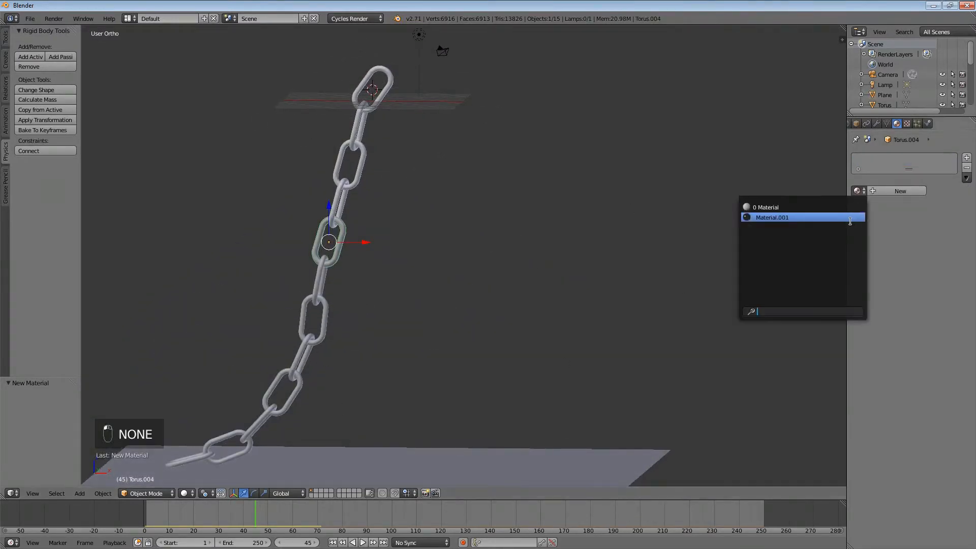
click(814, 218)
right_click(334, 275)
click(860, 189)
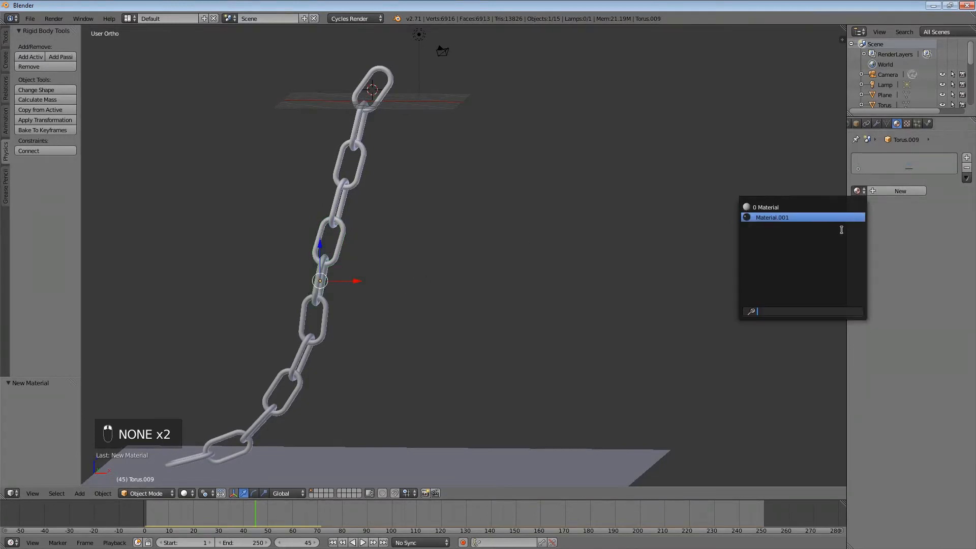
click(839, 220)
Assign Material.001 to the seventh and eighth chain links from the top
right_click(326, 320)
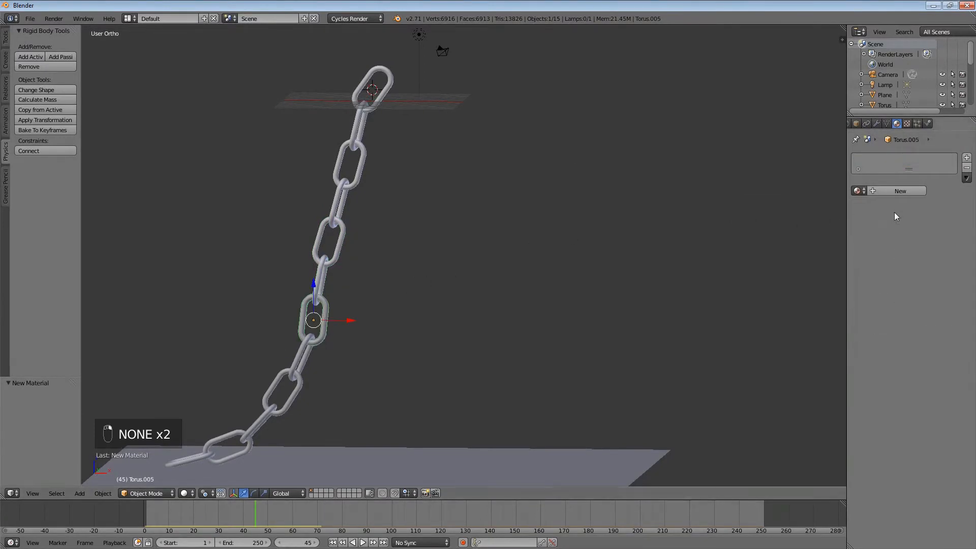
click(860, 190)
click(839, 222)
right_click(300, 361)
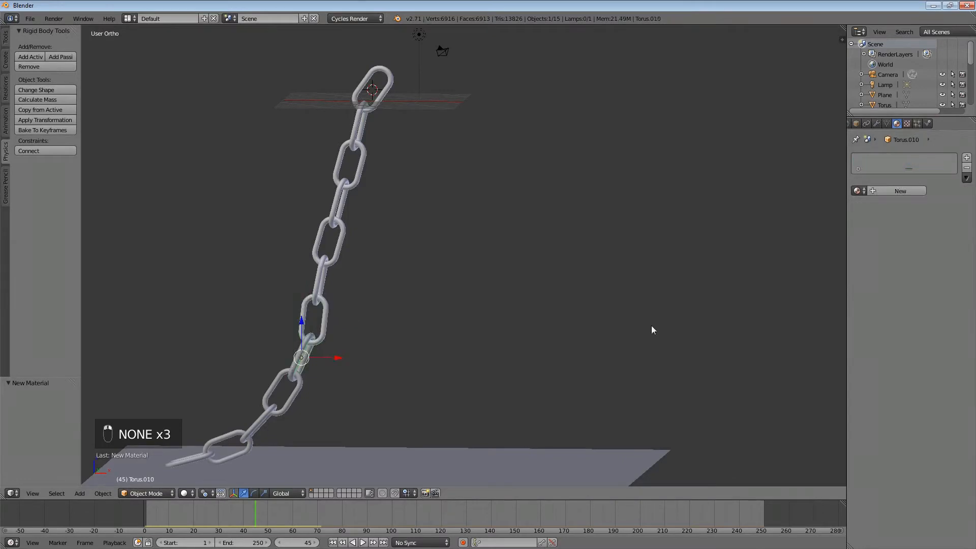
click(858, 190)
click(848, 222)
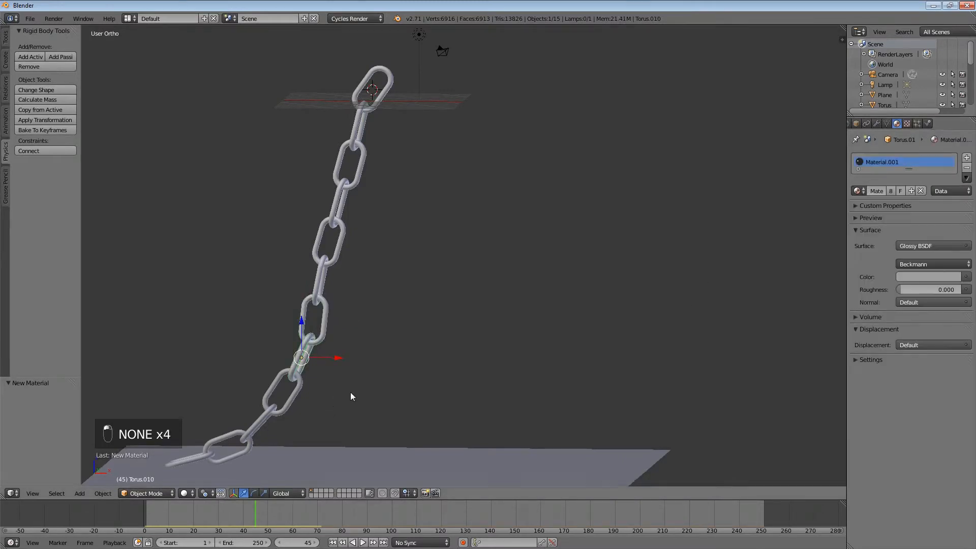
Assign Material.001 to the ninth and tenth links, just above where the chain meets the plane
shift+middle_drag(350, 392, 423, 256)
right_click(422, 255)
click(857, 192)
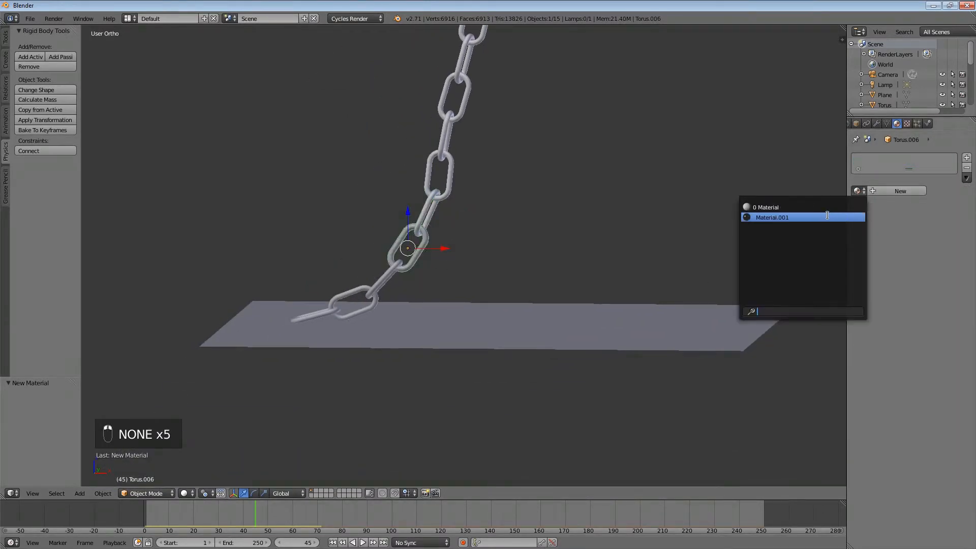
click(824, 215)
right_click(388, 279)
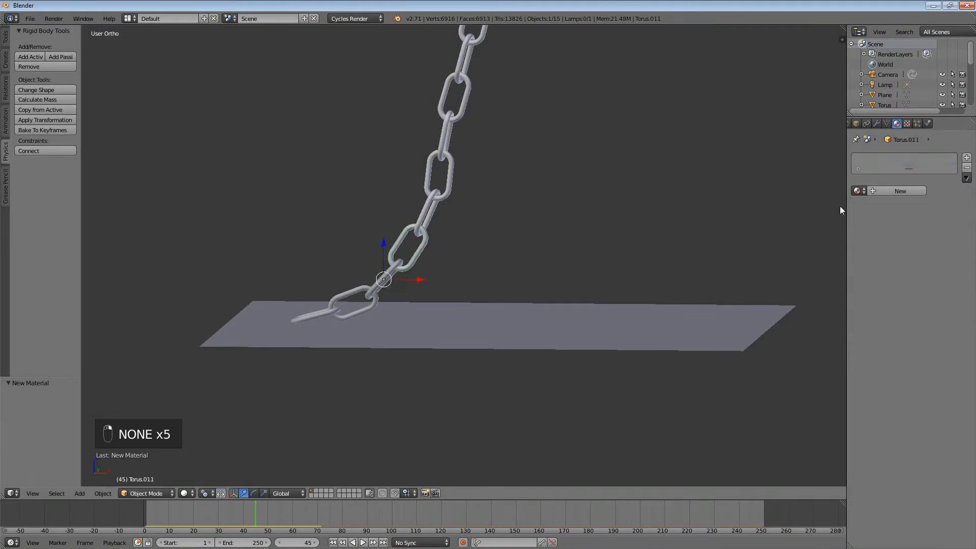
click(859, 191)
click(764, 216)
Assign Material.001 to the last two chain links lying on the plane
right_click(364, 294)
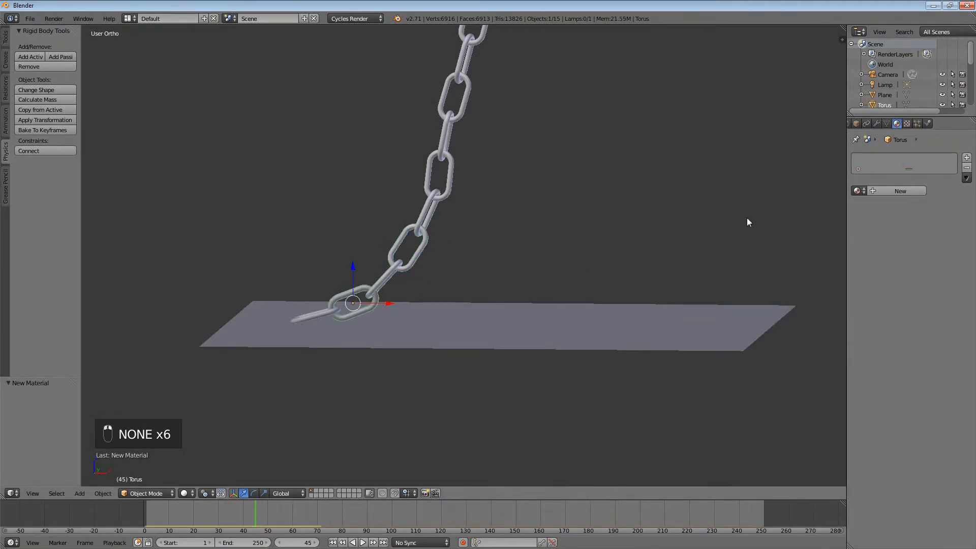
click(858, 191)
click(761, 217)
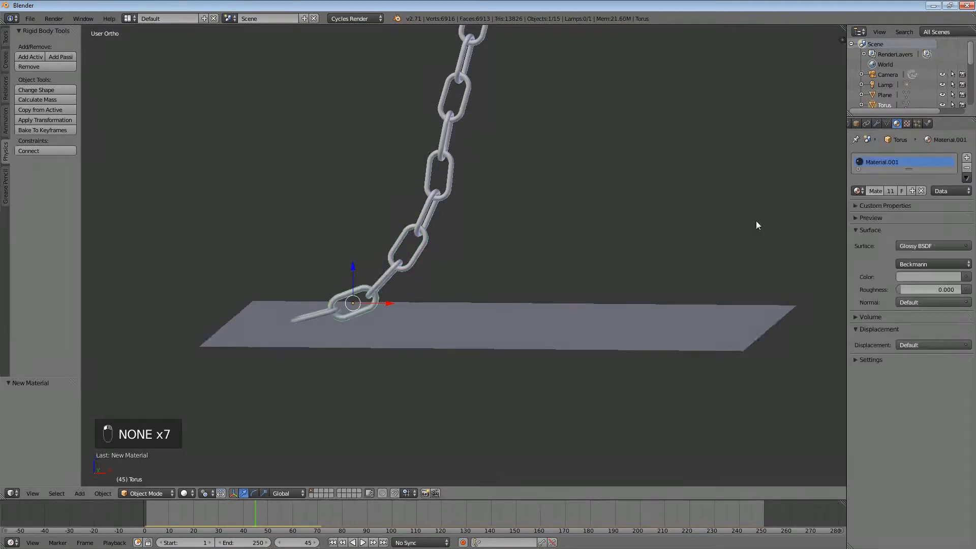
right_click(330, 312)
click(858, 191)
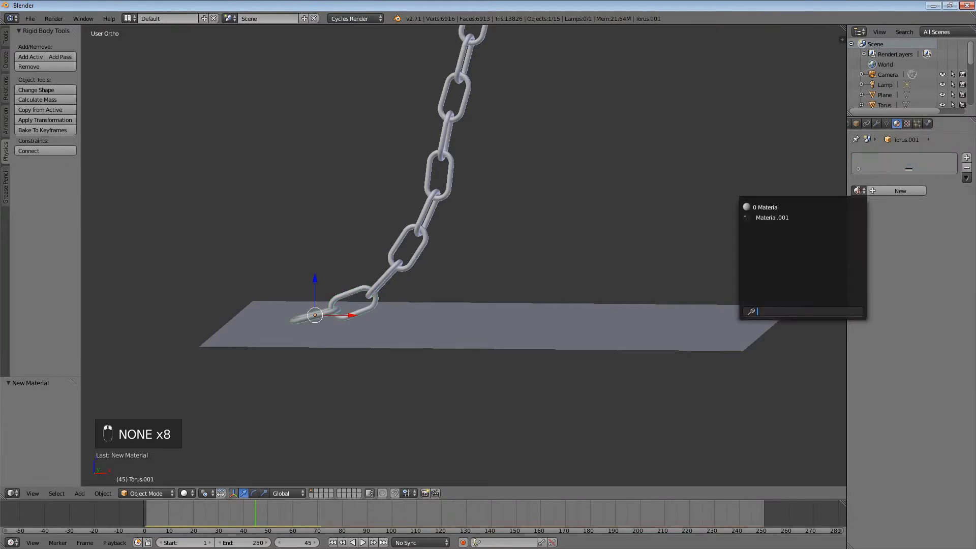
click(838, 217)
Select the camera and switch the viewport to look through it
middle_drag(548, 114, 554, 130)
scroll(554, 130, down, 4)
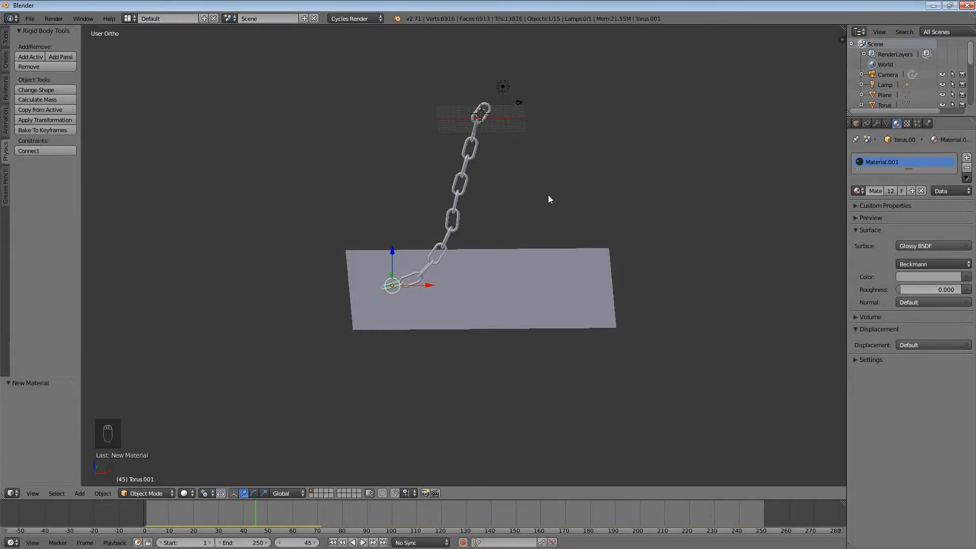
middle_drag(560, 203, 585, 211)
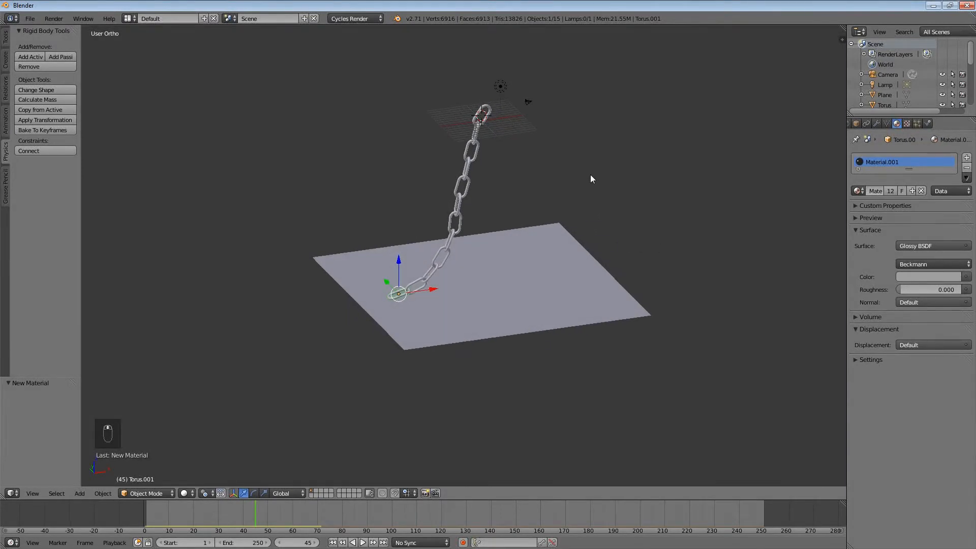
middle_drag(591, 175, 547, 201)
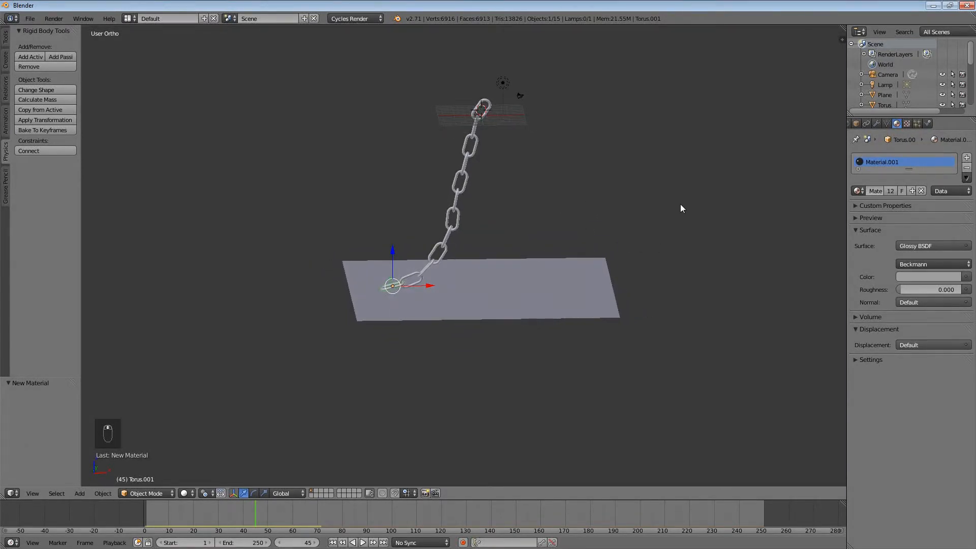
middle_drag(632, 159, 543, 127)
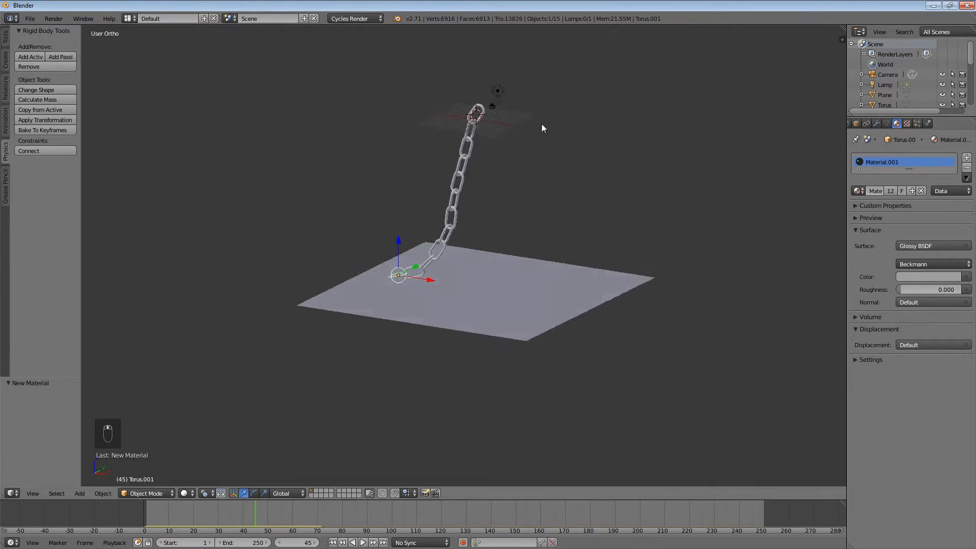
right_click(495, 106)
key(KP_0)
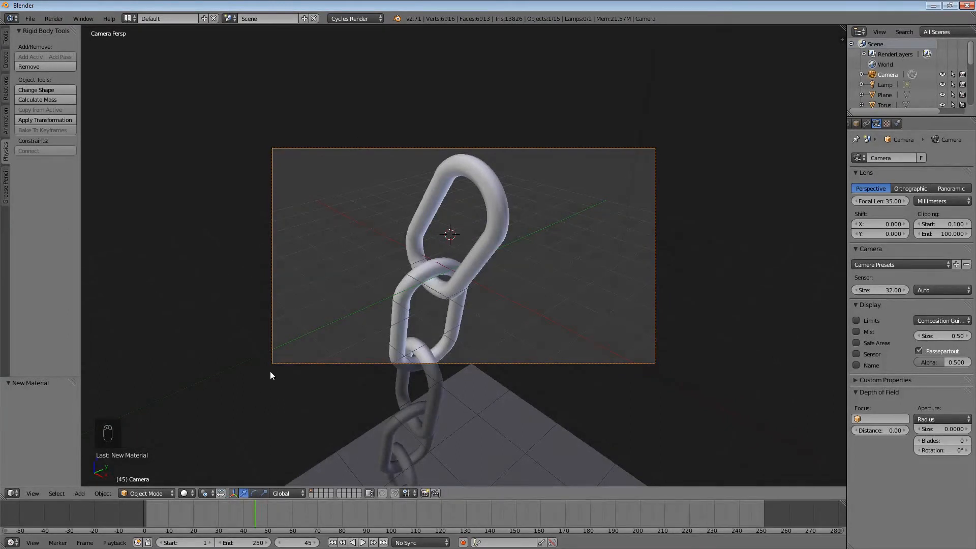
scroll(300, 140, up, 3)
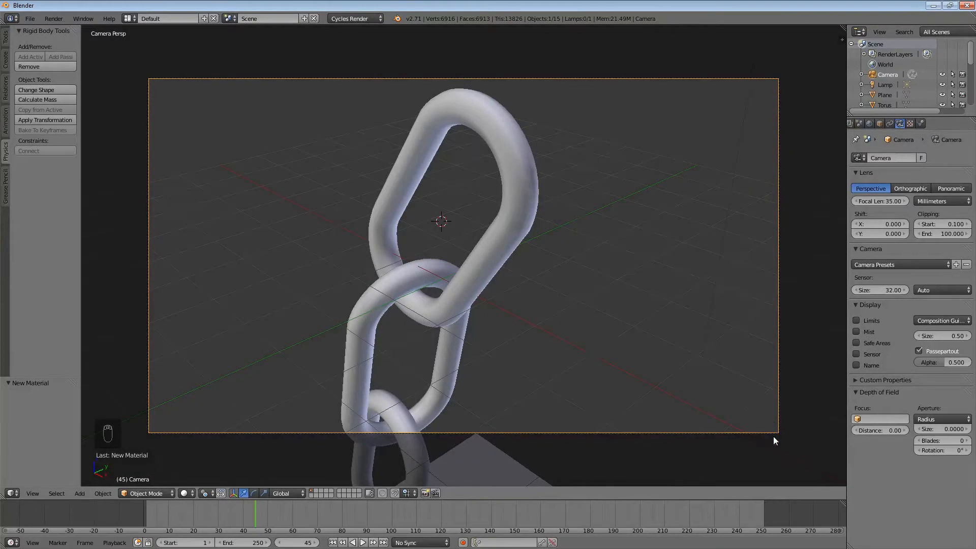
Tilt the camera down toward the chain's lower end by a trackball rotation of about -37° and 10°, and roll it about 51°
key(a)
key(a)
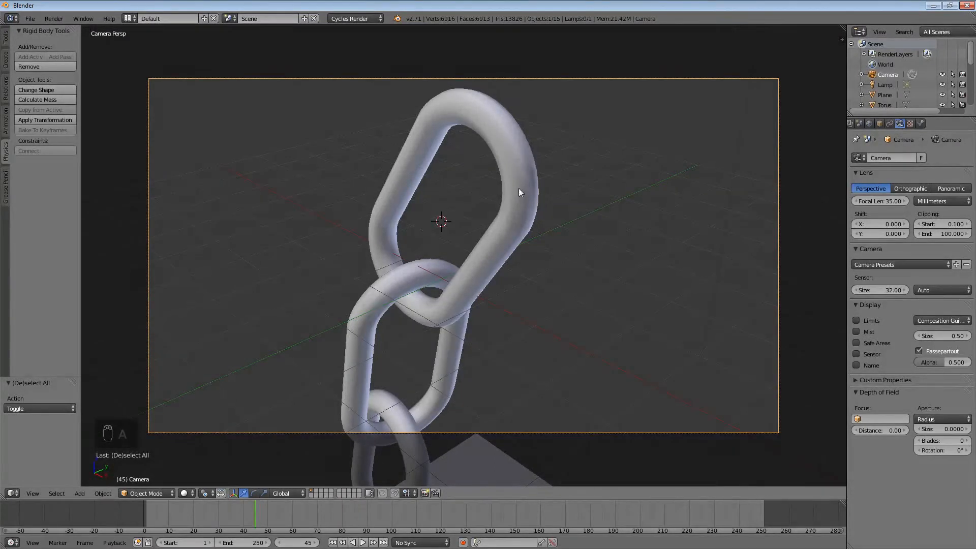
key(r)
key(r)
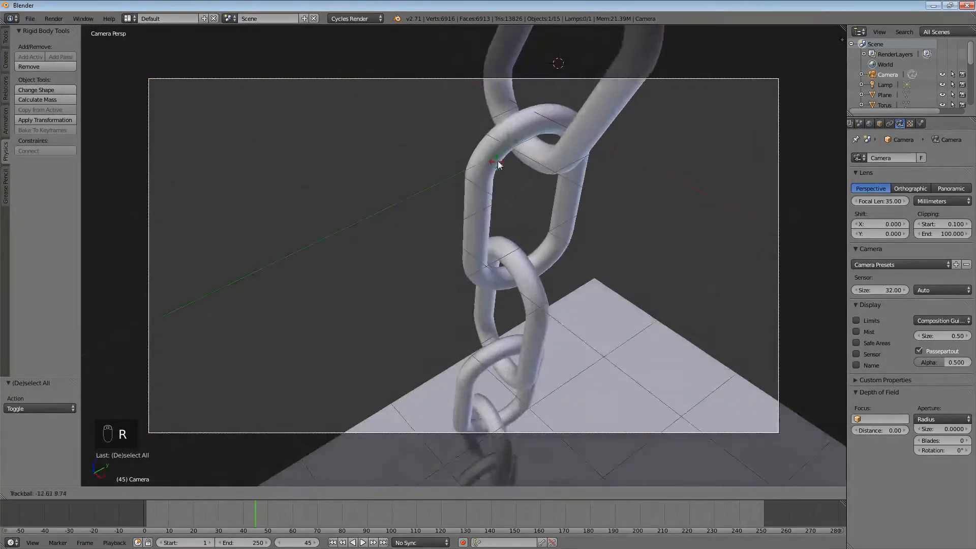
click(497, 140)
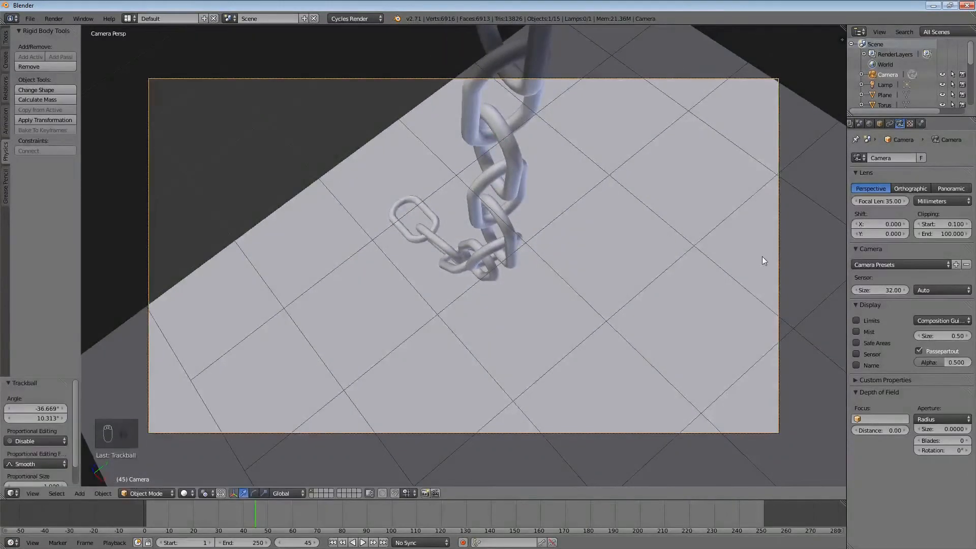
key(r)
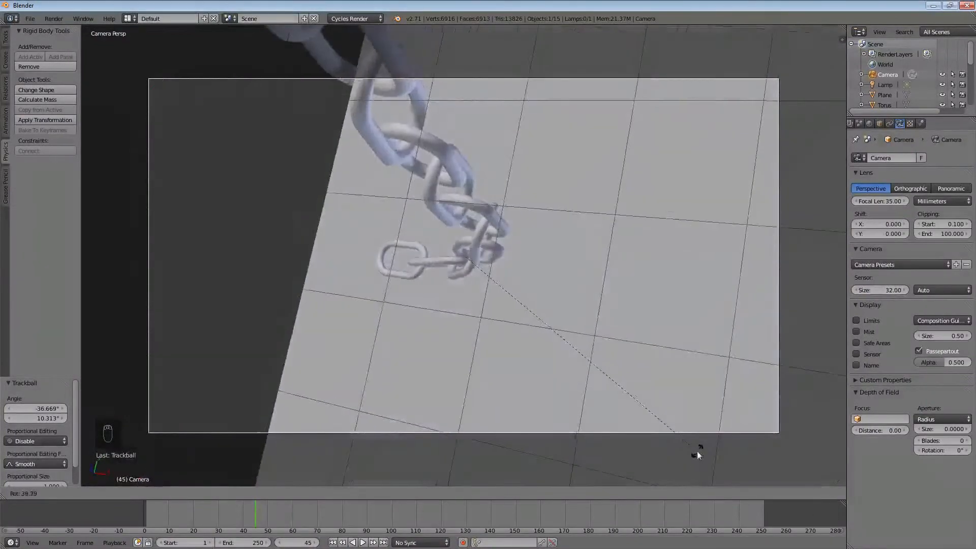
click(629, 464)
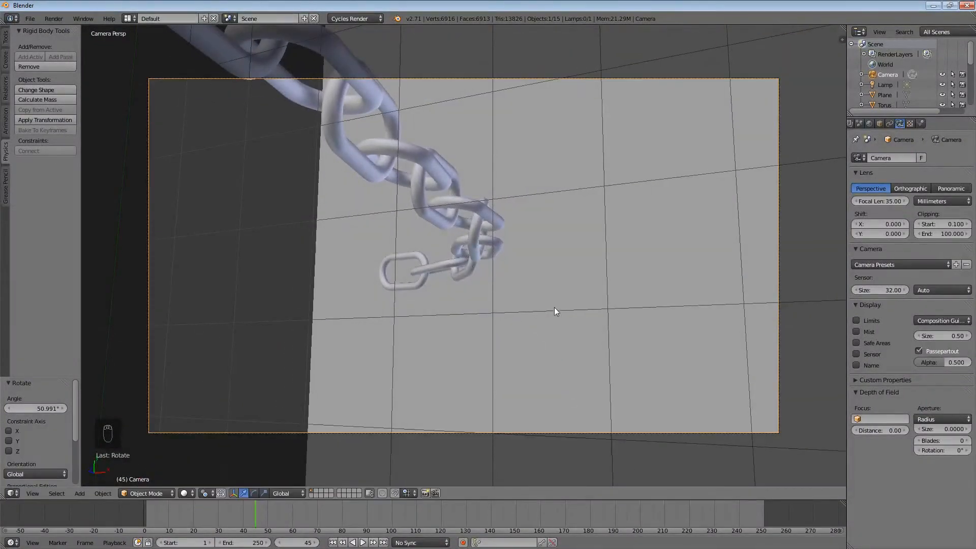
Move the camera by about -1.69, 1.85, 1.23 and a further -0.99, 0.18, 0.55 along X, Y and Z
key(g)
key(g)
click(368, 63)
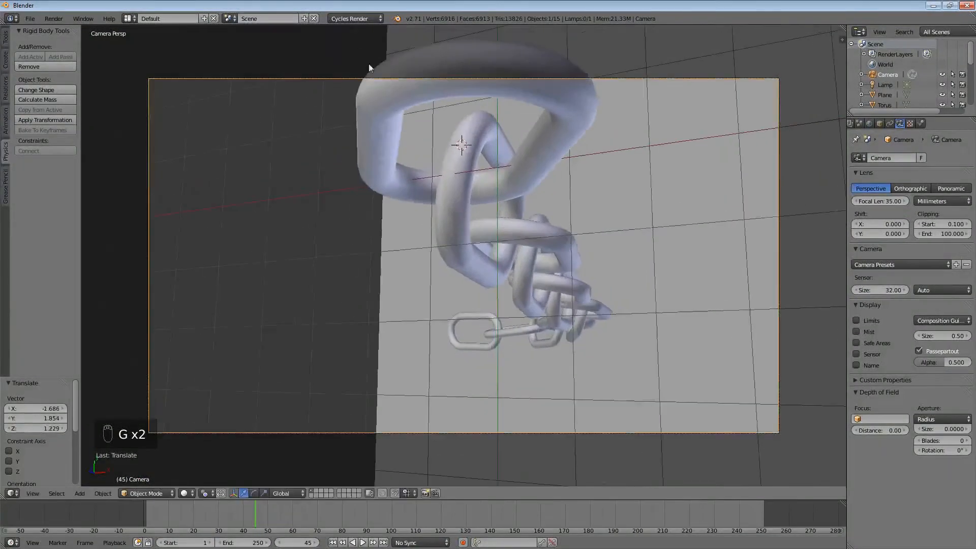
key(g)
click(490, 263)
Re-aim the camera with a trackball rotation of about -5° and -30° and roll it about -3°
key(r)
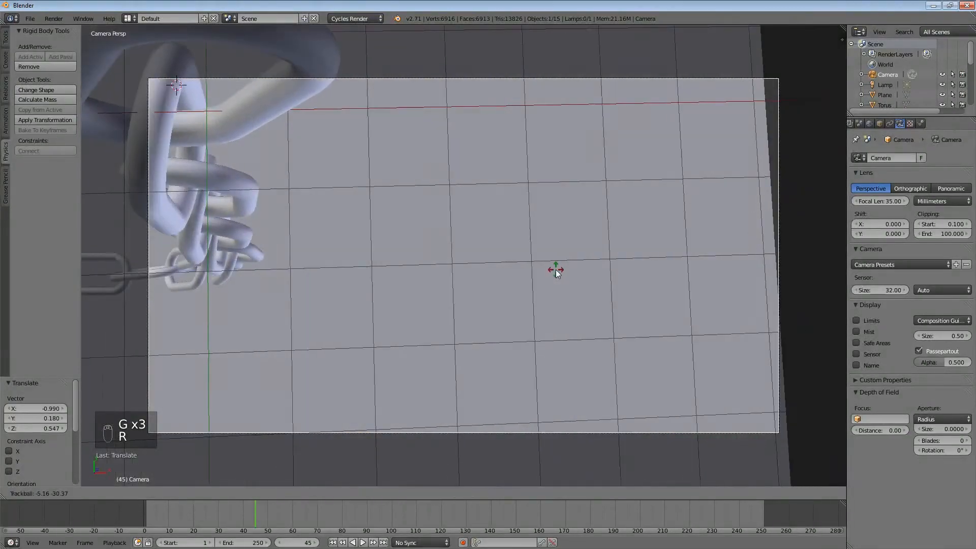
click(556, 269)
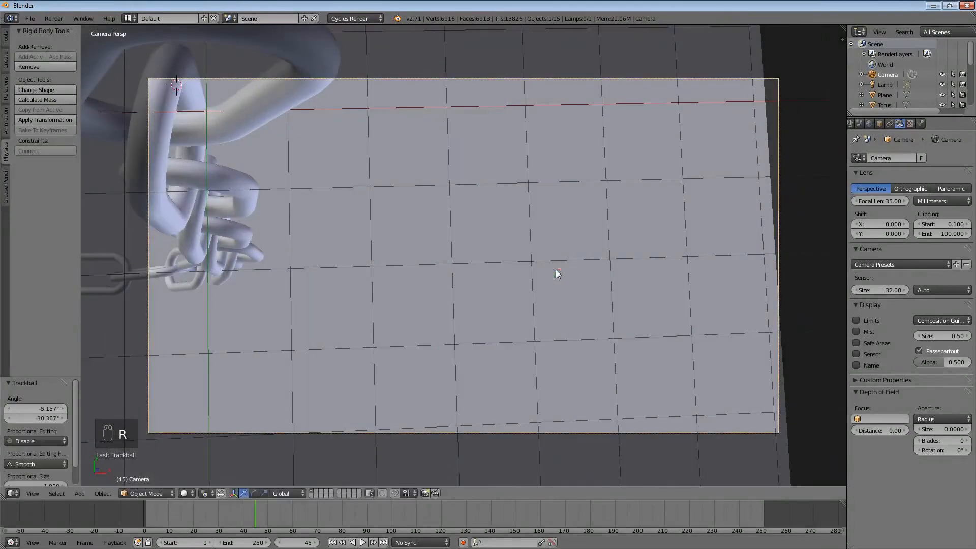
key(r)
click(600, 301)
Shift the camera by about -2.84, 0.66, -0.11 and a further -1.32, 0.32, -0.05 to bring the chain into frame
key(g)
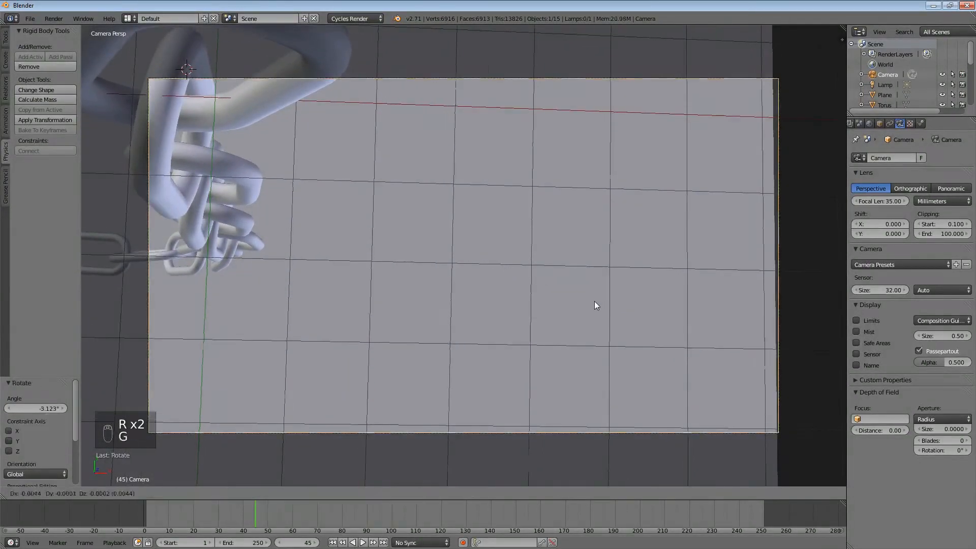
click(270, 218)
key(g)
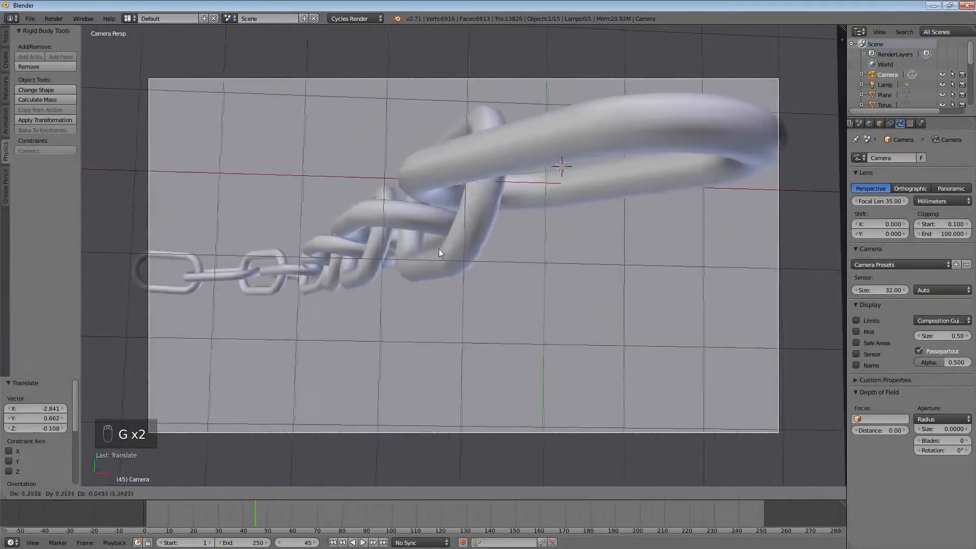
click(438, 249)
Fine-tune the camera's aim on the chain with a small trackball rotation and roll it about 2.9°
key(r)
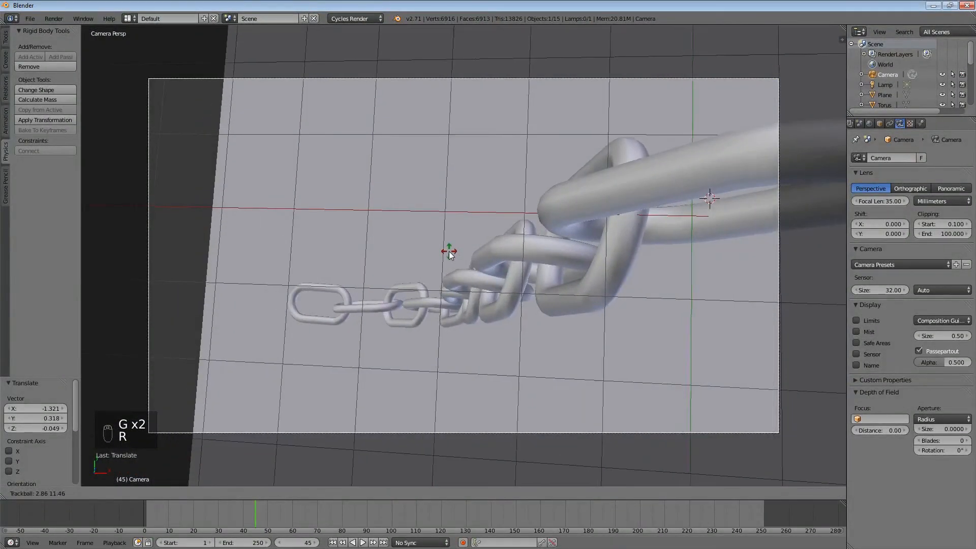
click(448, 249)
key(r)
click(715, 361)
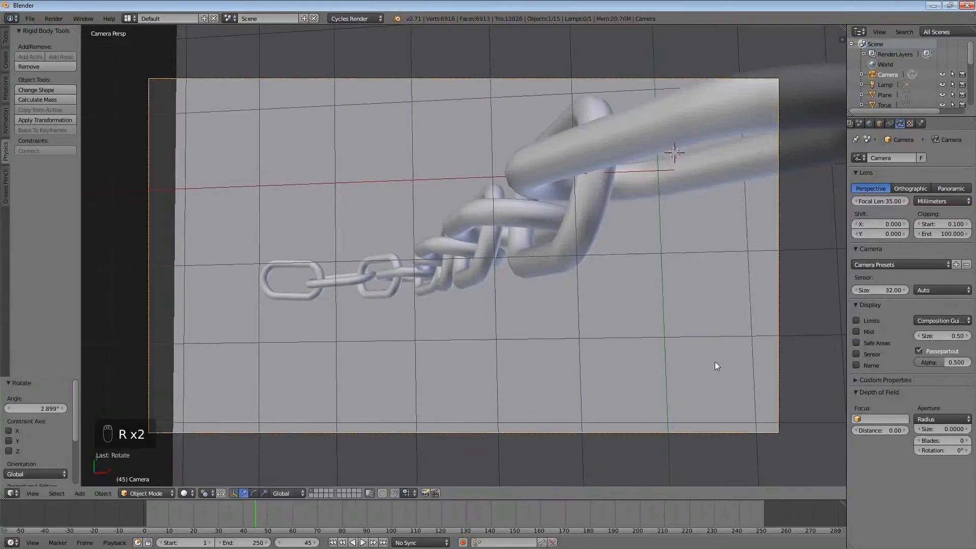
Shift the camera by about 0.50, 0.11, -0.05 and a further 0.20, 0.07, -0.02 along X, Y and Z
key(g)
click(769, 344)
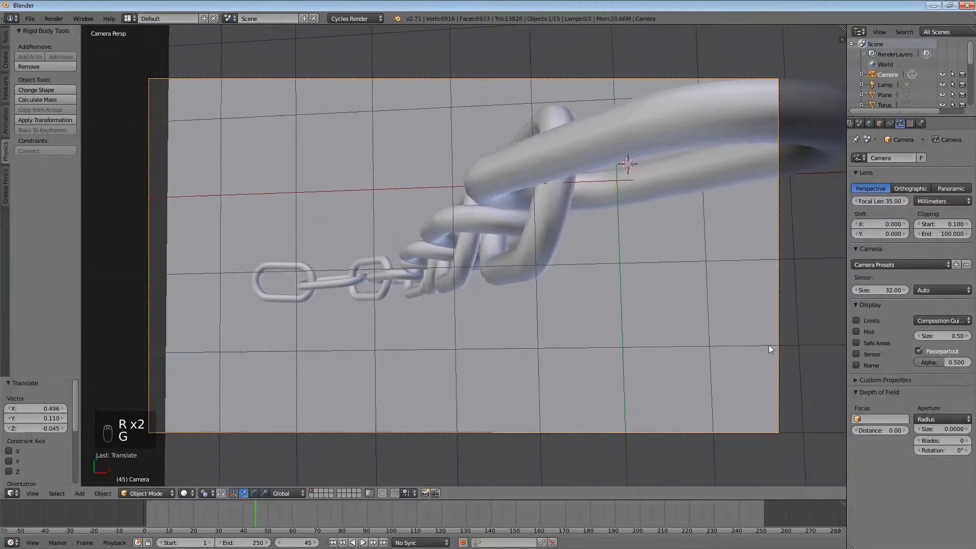
key(g)
click(730, 358)
Move the ground plane about -11.44 along X so that it is centred beneath the lower end of the chain
middle_drag(730, 358, 728, 301)
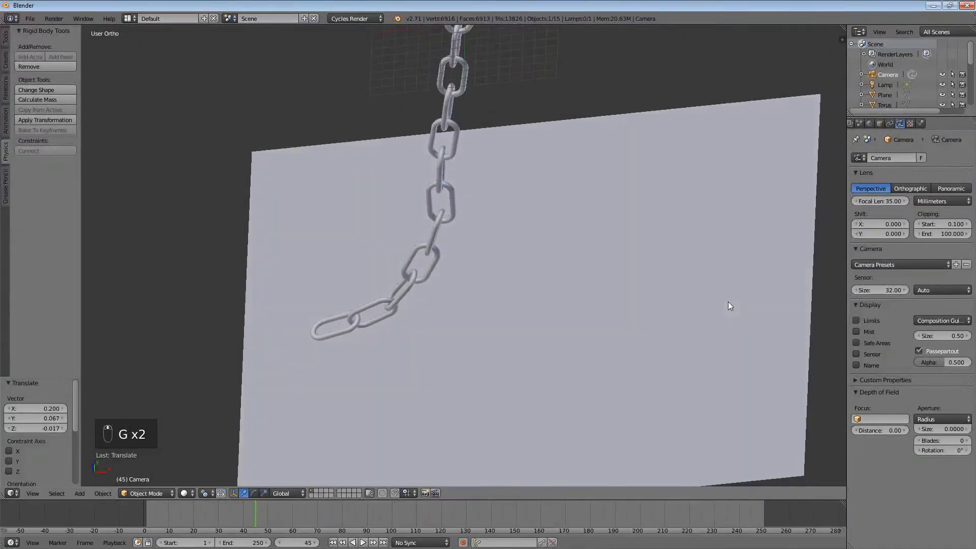
scroll(548, 344, down, 4)
middle_drag(548, 344, 543, 292)
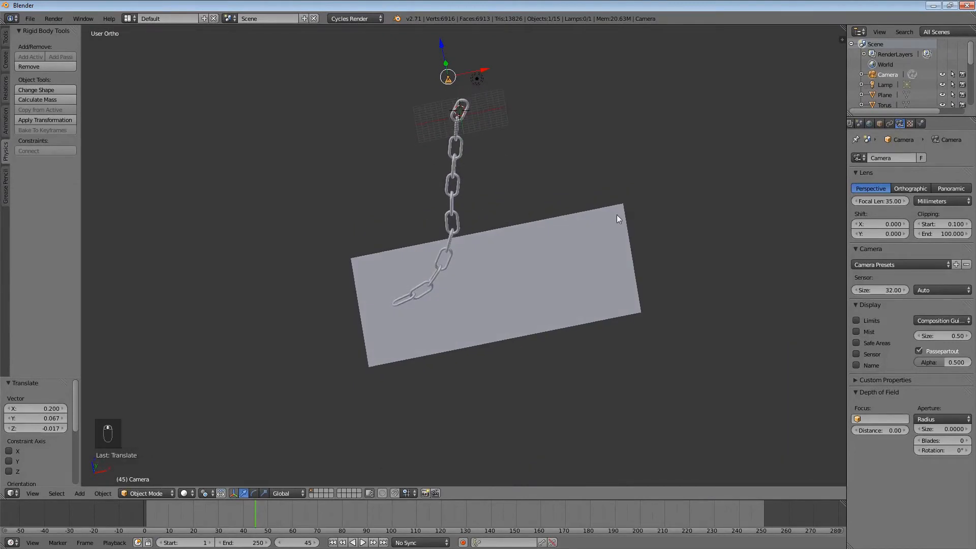
right_click(596, 289)
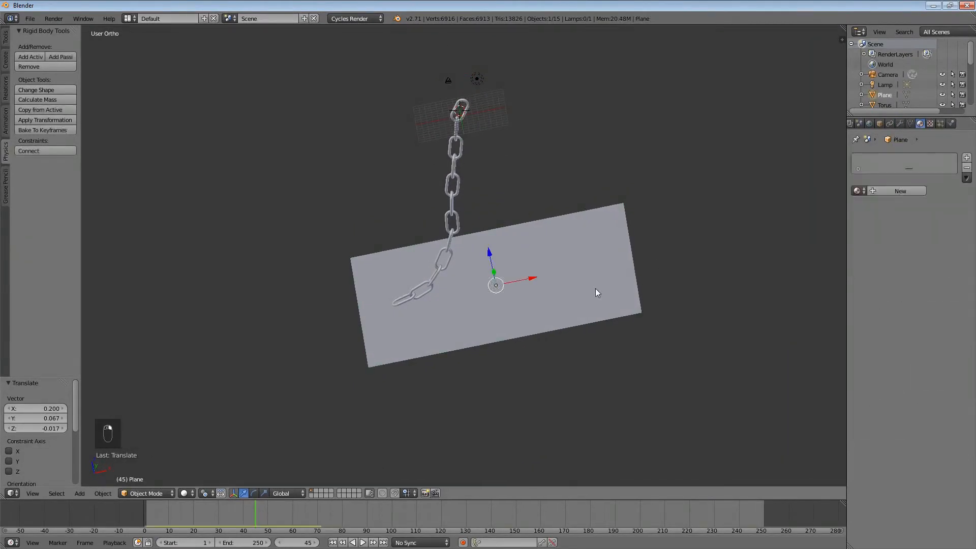
key(g)
key(x)
click(531, 298)
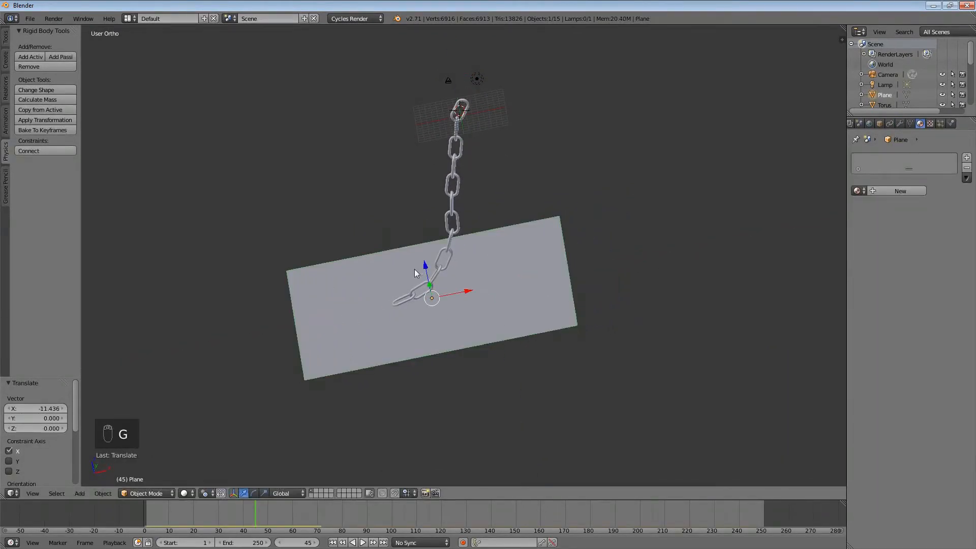
Disable the scene's Rigid Body World and briefly play the animation to check the chain
middle_drag(395, 306, 439, 254)
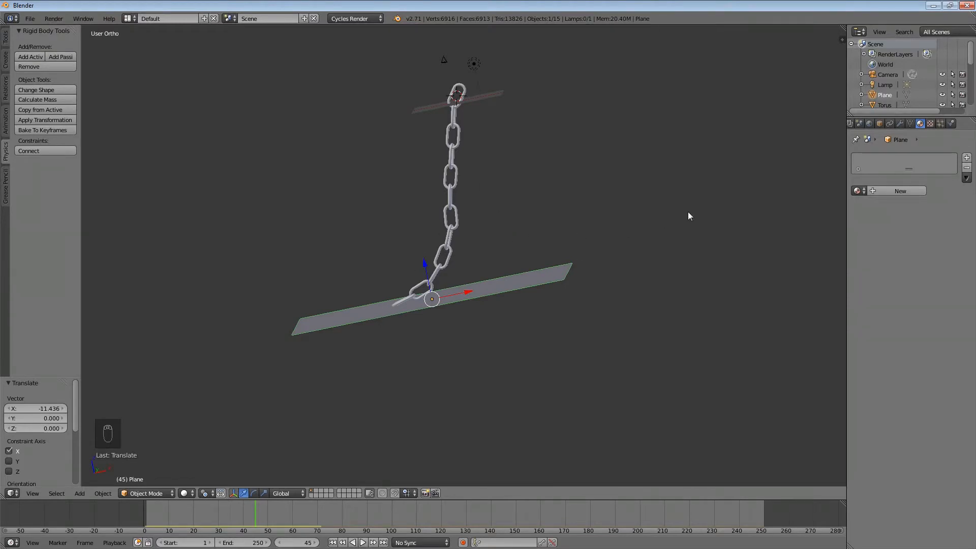
scroll(905, 125, left, 2)
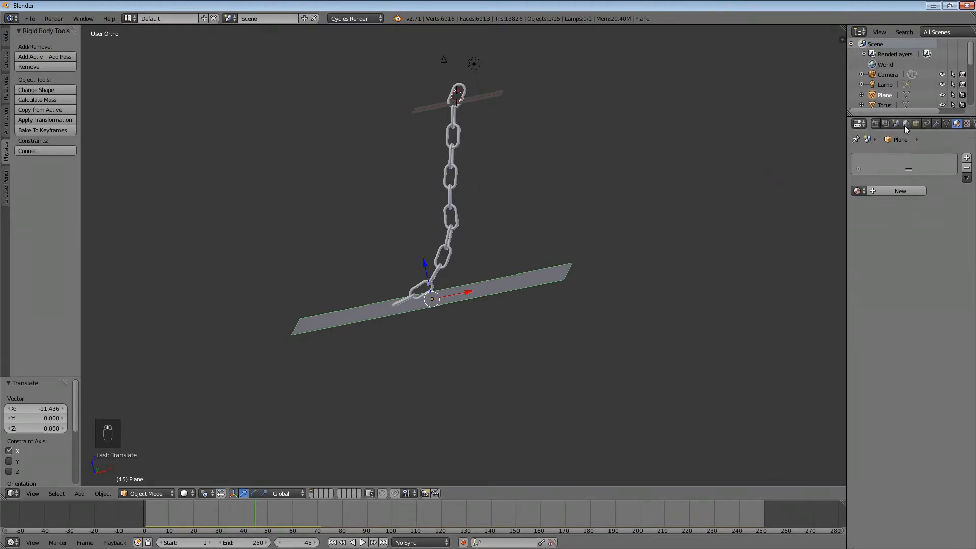
click(896, 125)
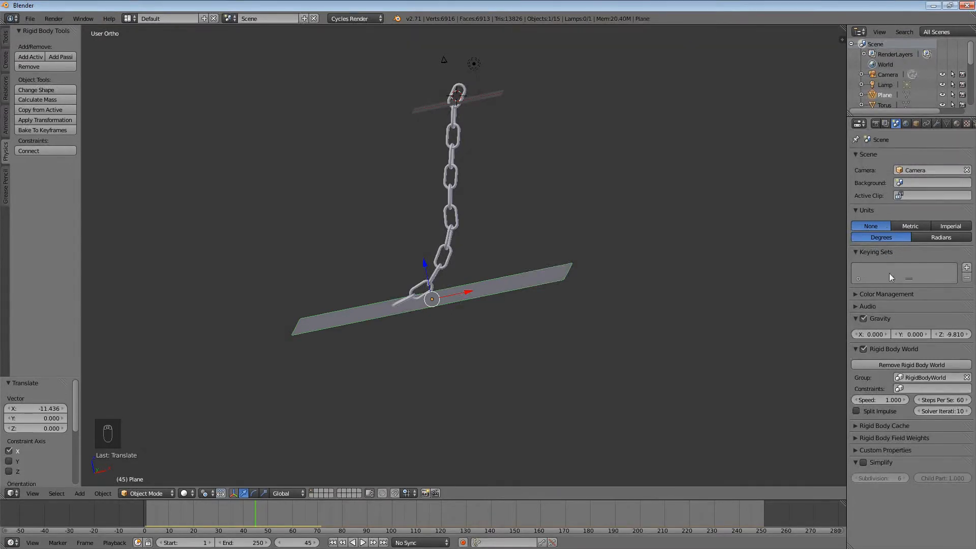
click(864, 349)
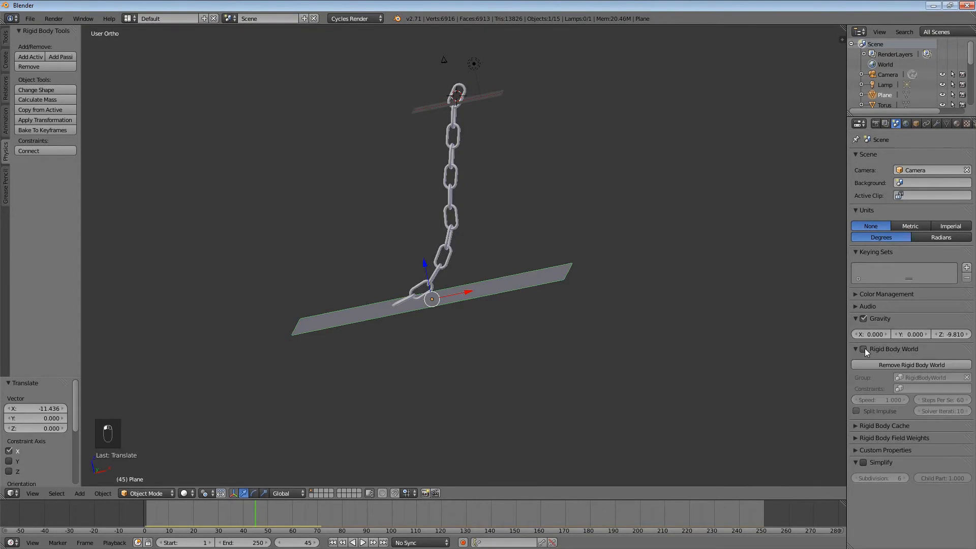
middle_drag(385, 273, 471, 262)
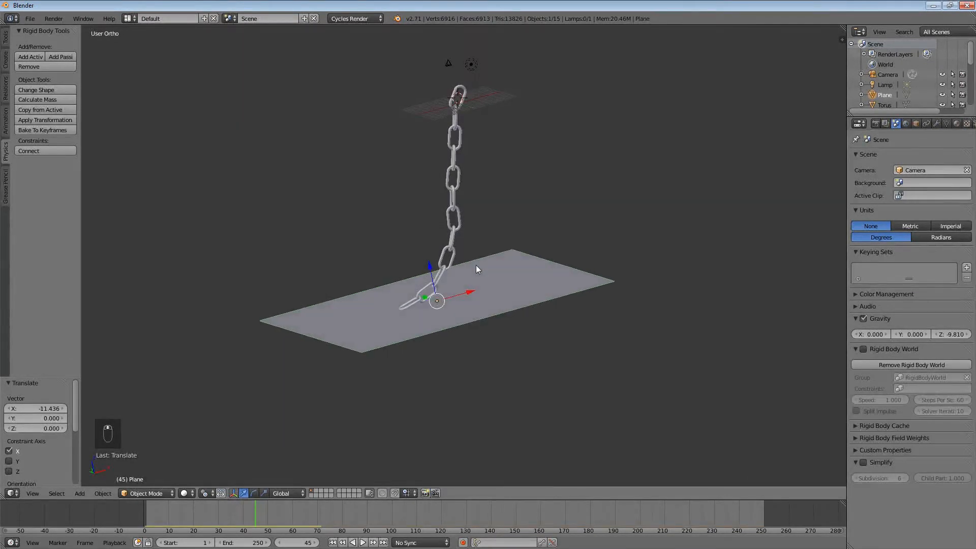
key(alt+a)
key(Escape)
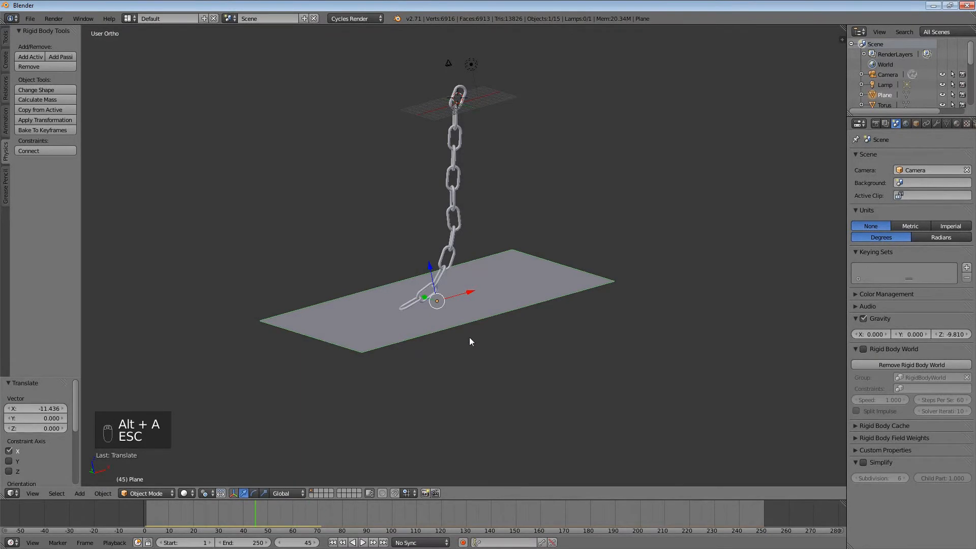
Add a cube to the scene and move it down from the top of the chain to the ground plane
middle_drag(469, 337, 421, 243)
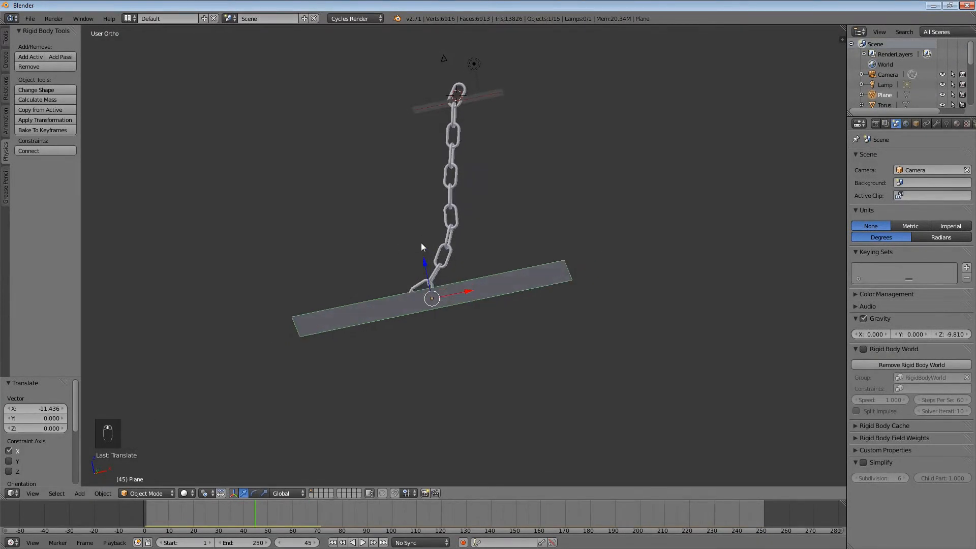
key(KP_1)
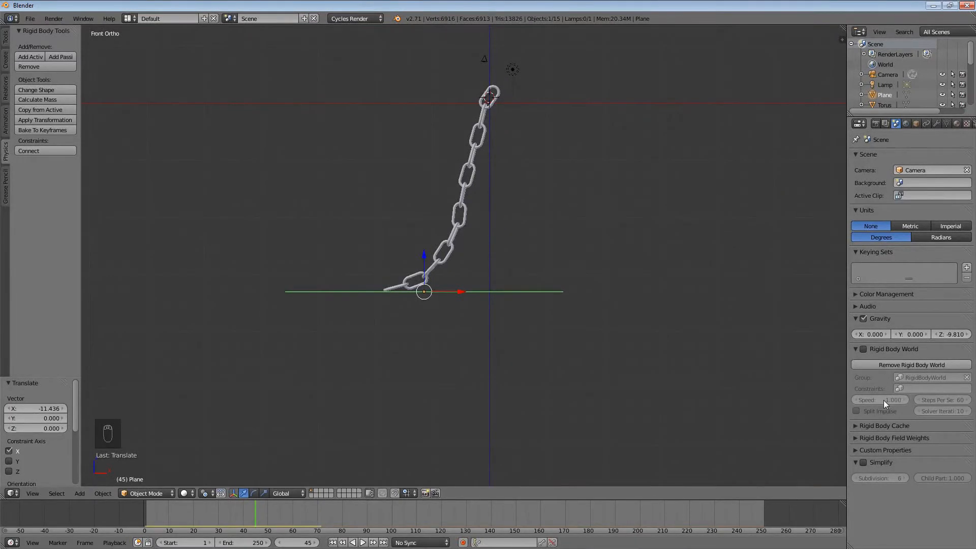
middle_drag(498, 260, 452, 195)
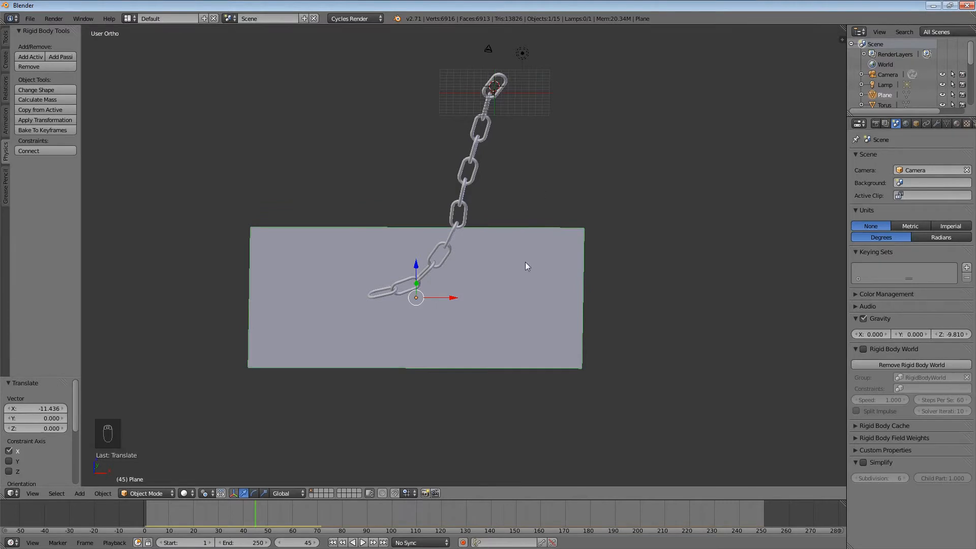
middle_drag(525, 266, 518, 270)
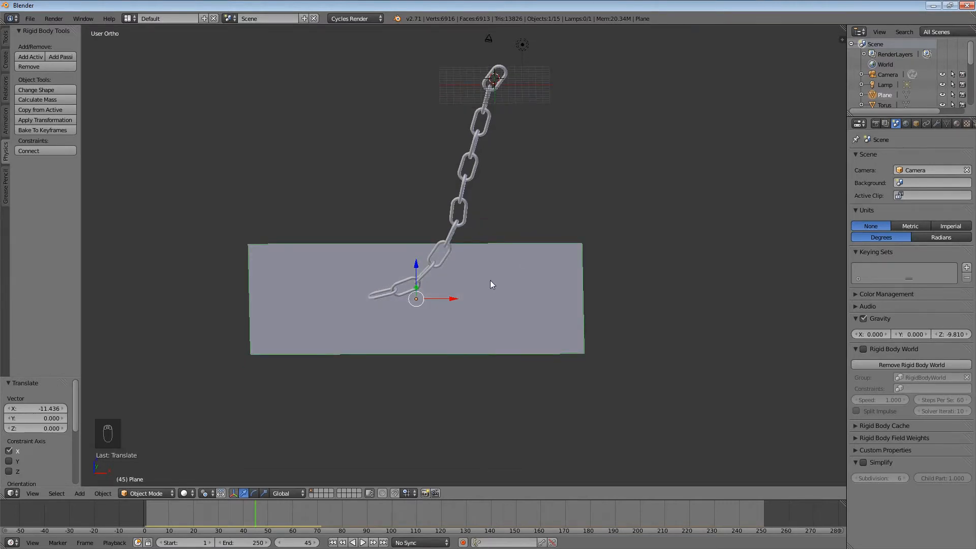
key(shift+a)
click(523, 288)
key(g)
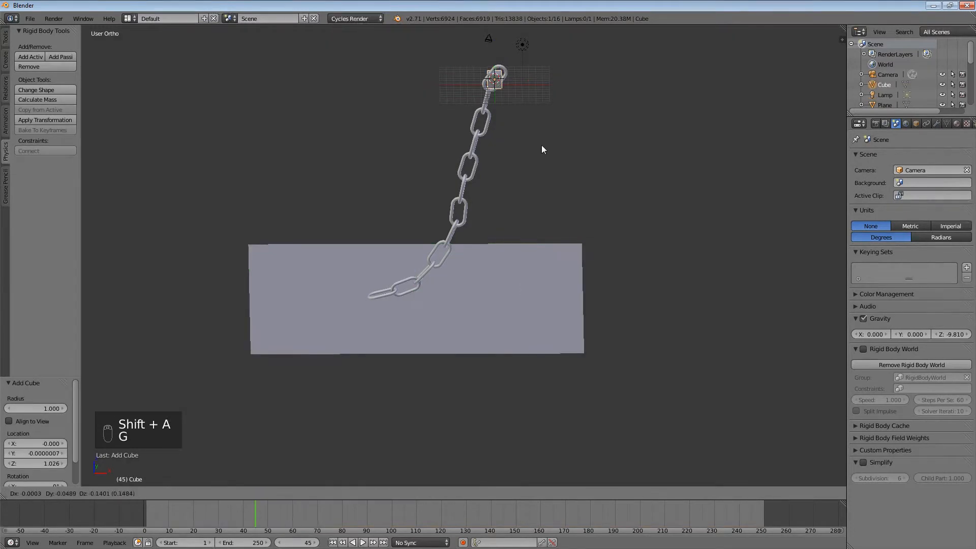
click(540, 346)
Scale the cube up uniformly in three passes, starting with a factor of about 3.13, until it is larger than the chain
key(s)
click(715, 323)
key(s)
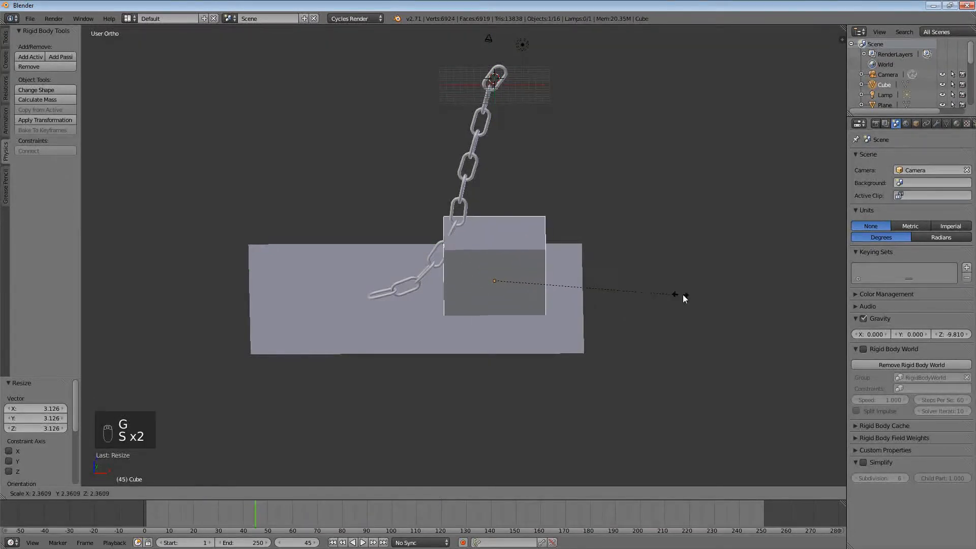
click(707, 295)
key(s)
click(524, 294)
Move the cube about 10.61 along Z, -7.05 along X and 8.51 along Y to place it around the chain
key(g)
key(z)
click(532, 227)
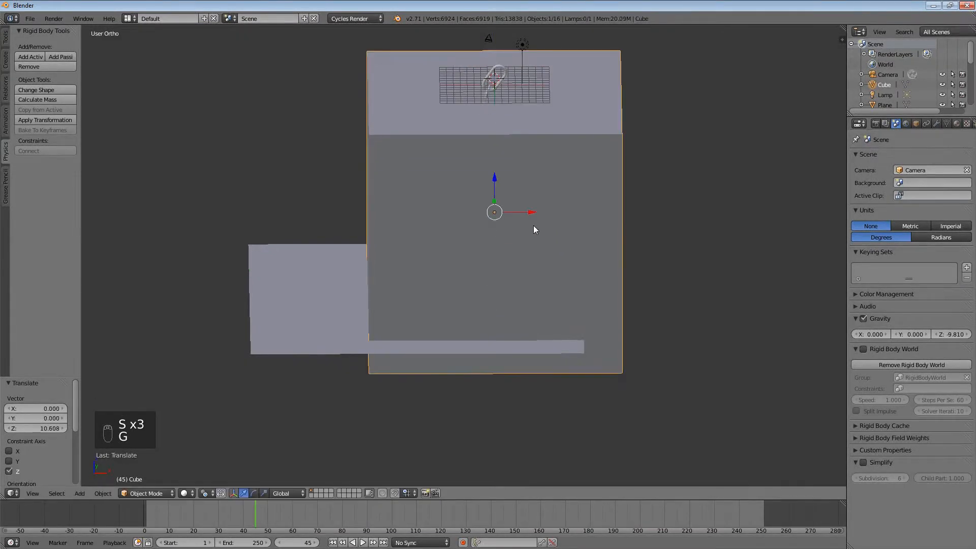
key(s)
right_click(568, 230)
key(g)
key(x)
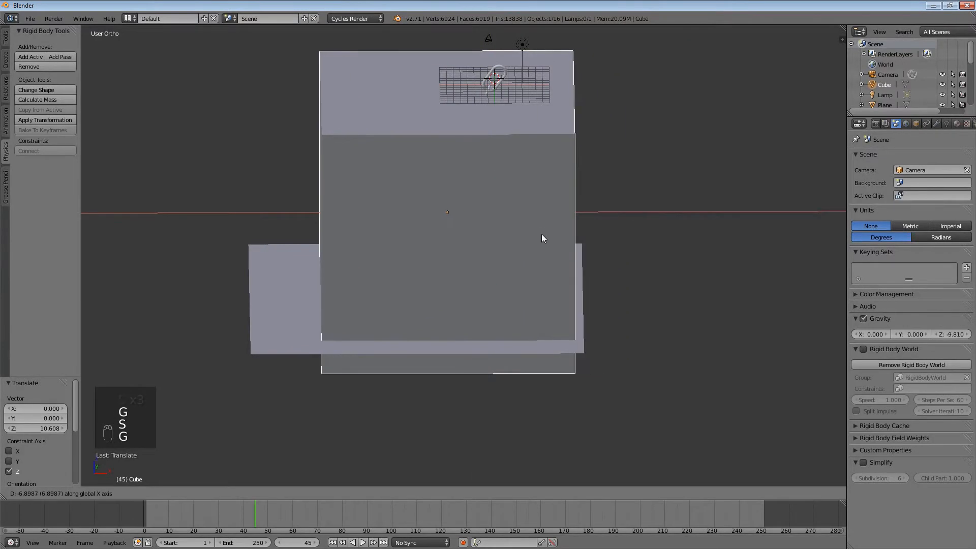
click(544, 237)
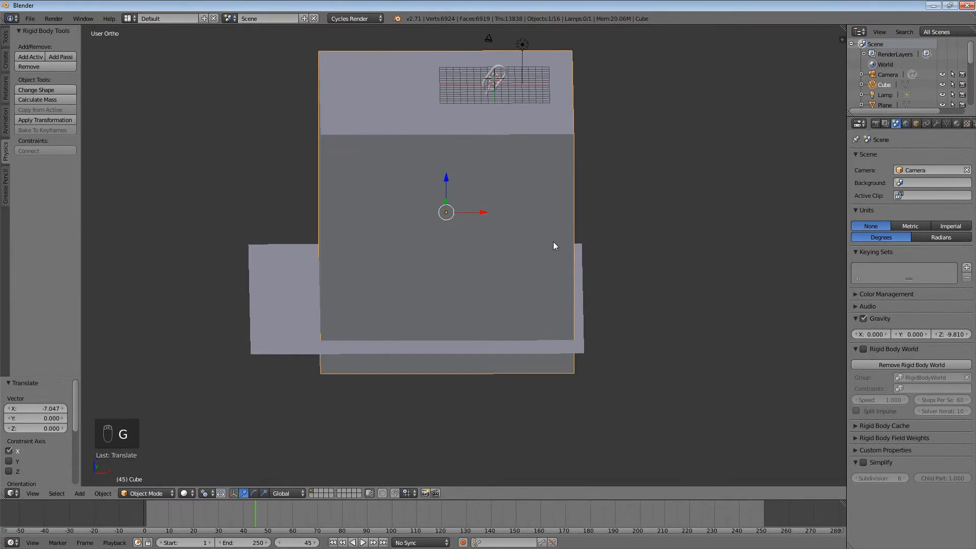
key(g)
key(y)
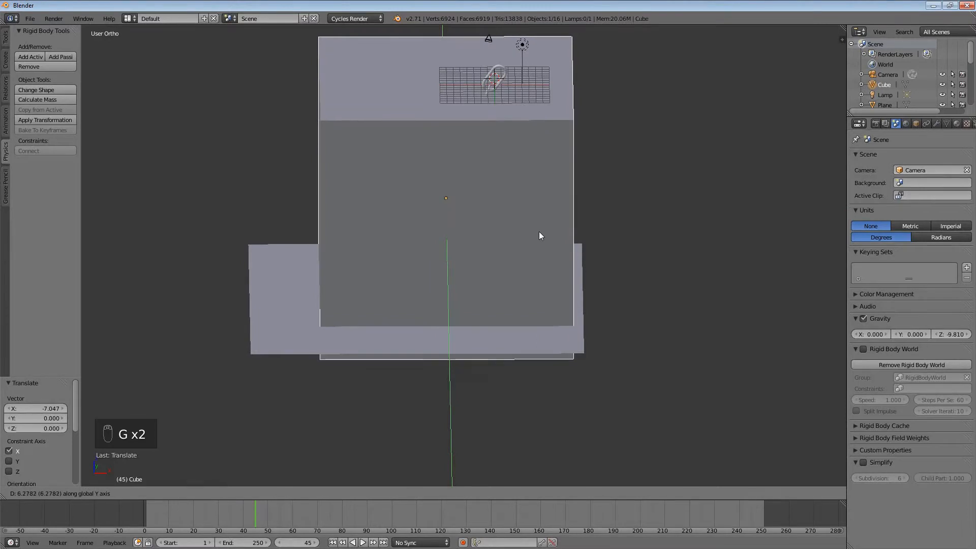
click(540, 229)
Show the scene in wireframe and adjust the cube's height by about 4.38, 1.34 and -1.26 along Z to enclose the chain
key(z)
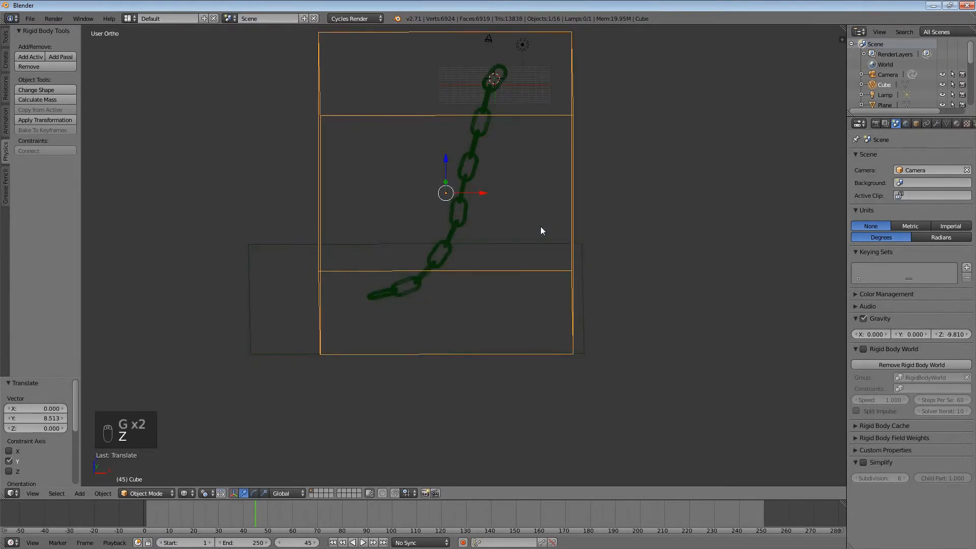
key(KP_1)
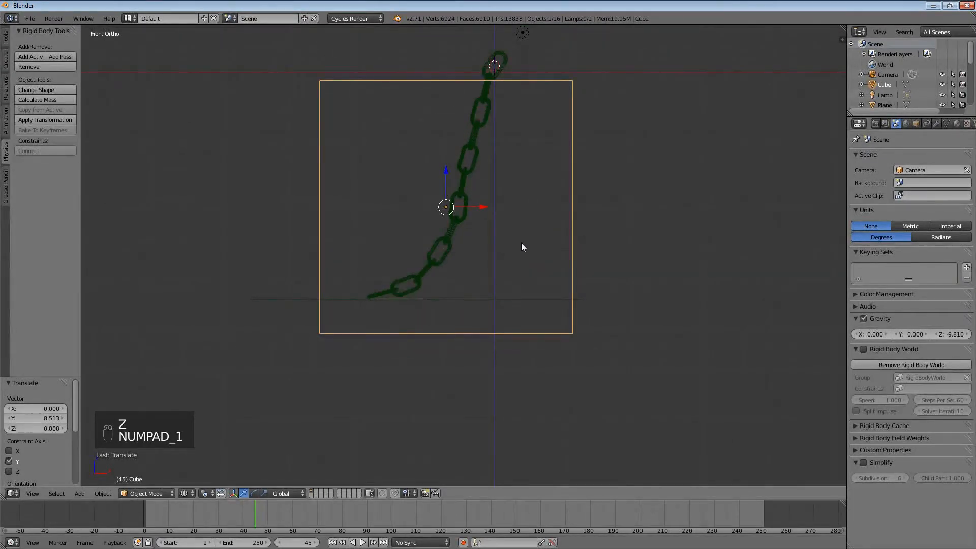
key(g)
key(z)
click(519, 212)
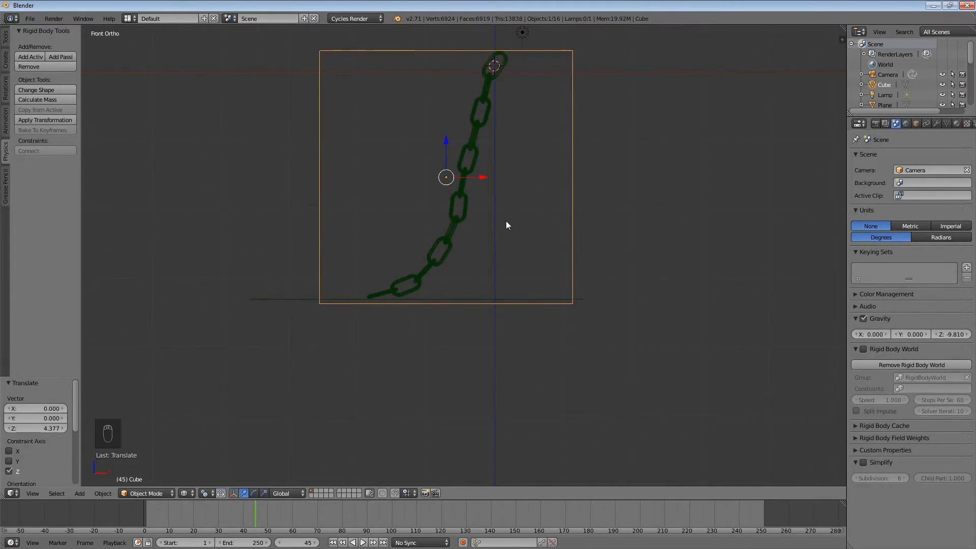
key(g)
key(z)
click(514, 217)
key(g)
key(z)
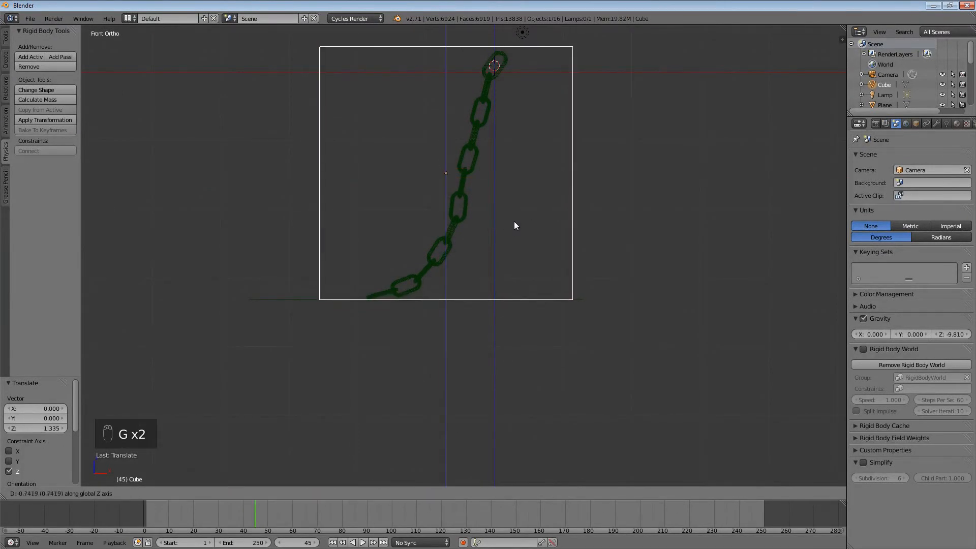
click(516, 225)
Shift the cube about -10.30 and a further -3.81 along Y, checking it from the right and from above
shift+middle_drag(516, 178, 566, 256)
scroll(526, 199, up, 1)
scroll(525, 198, up, 2)
scroll(549, 307, down, 1)
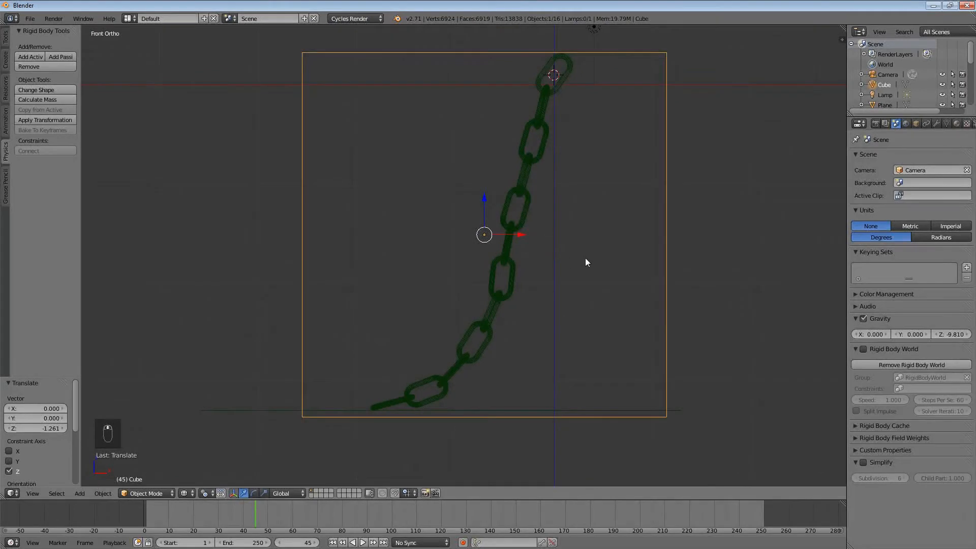
key(KP_3)
key(g)
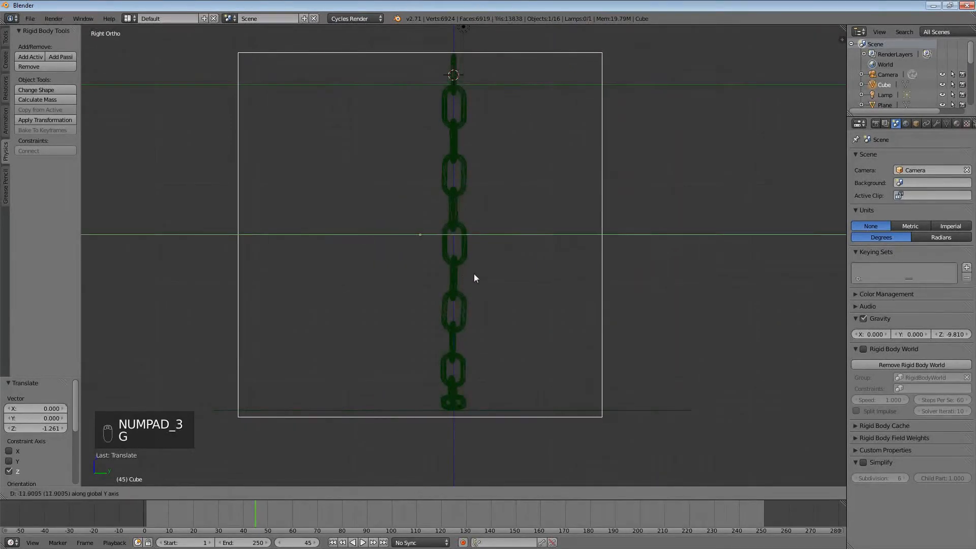
click(478, 271)
key(KP_7)
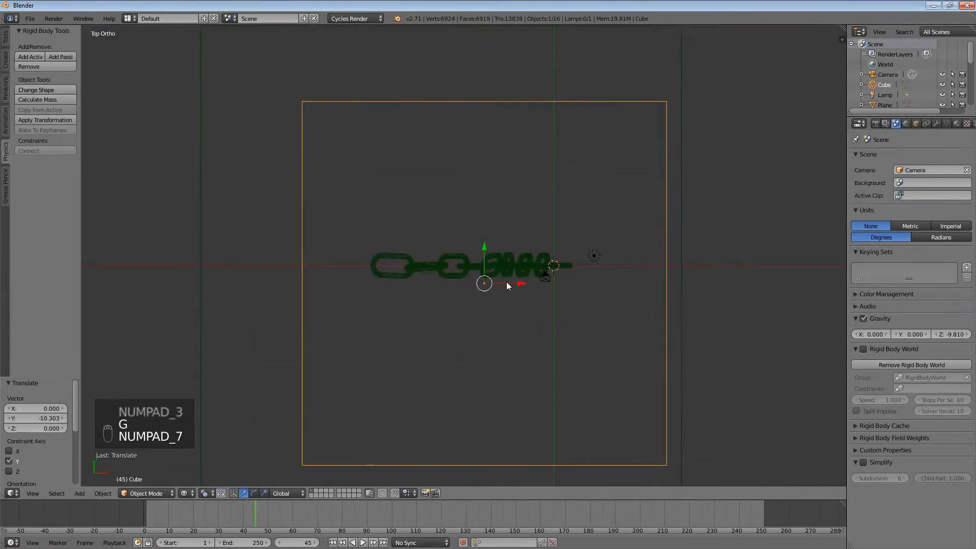
key(g)
key(y)
click(514, 322)
Narrow the cube along X by a factor of about 0.70, keeping the whole chain inside
key(s)
key(x)
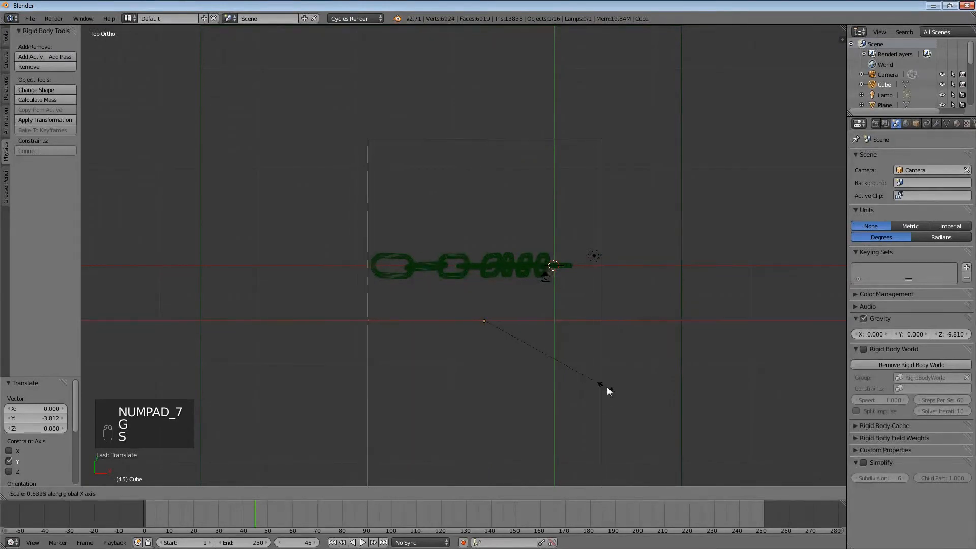
click(609, 385)
key(g)
key(x)
right_click(625, 397)
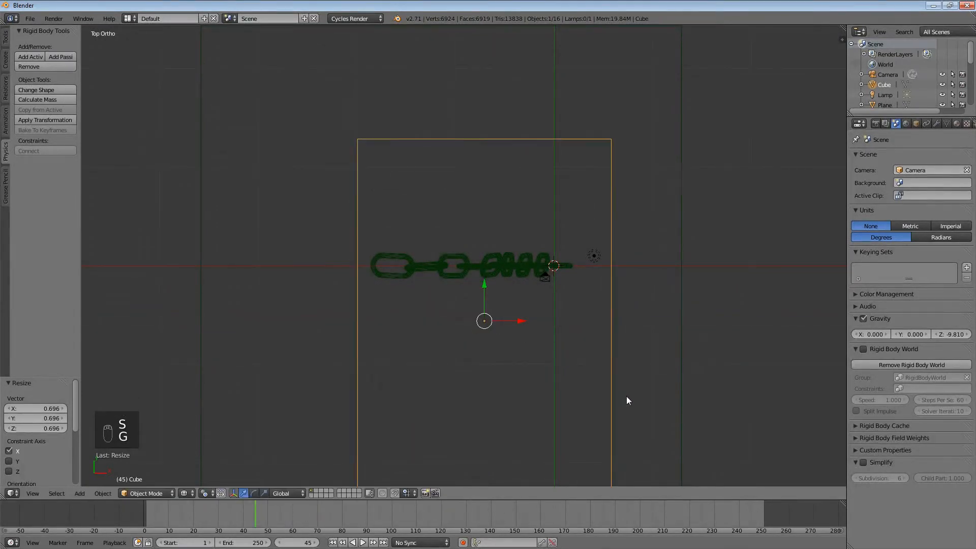
Shrink the cube along Y to about 0.53, move it about 6.13 along Y and shrink it again along Y by about 0.79
key(s)
key(y)
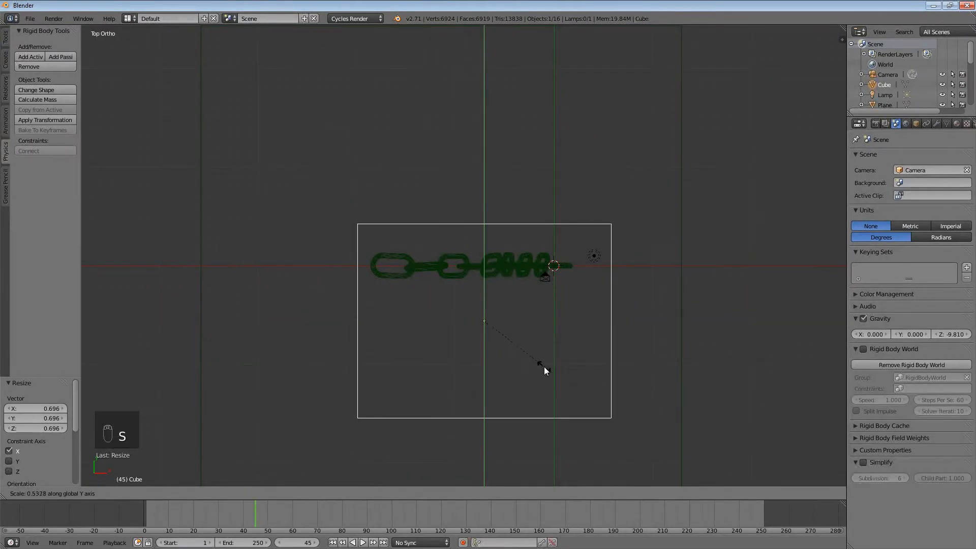
click(549, 306)
key(s)
key(y)
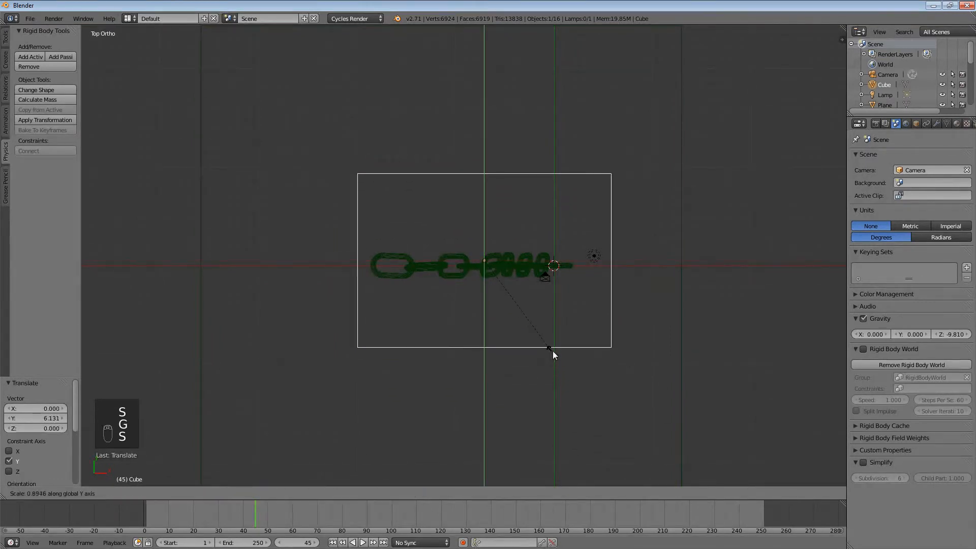
click(558, 332)
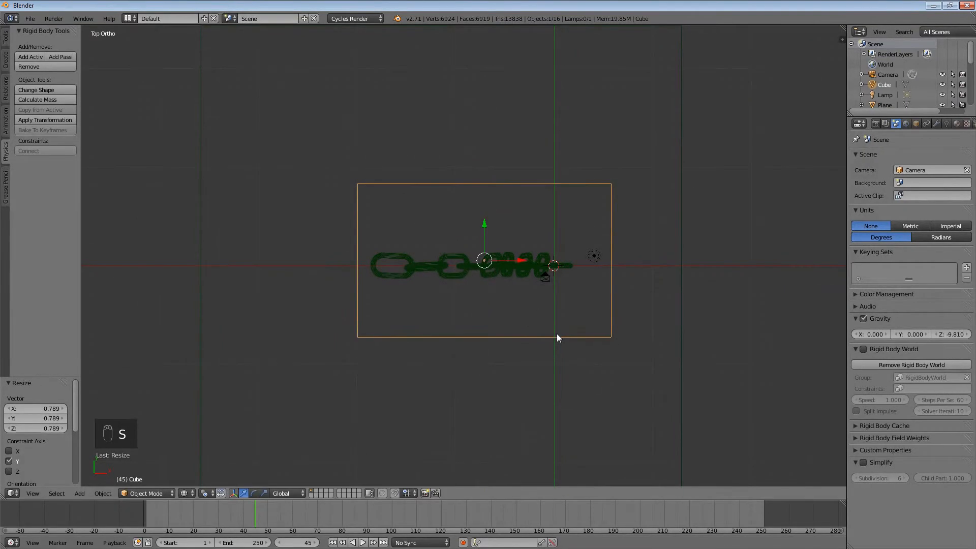
Shift the cube about -1.34 along Y to centre it around the chain in the top view
key(g)
key(y)
click(556, 346)
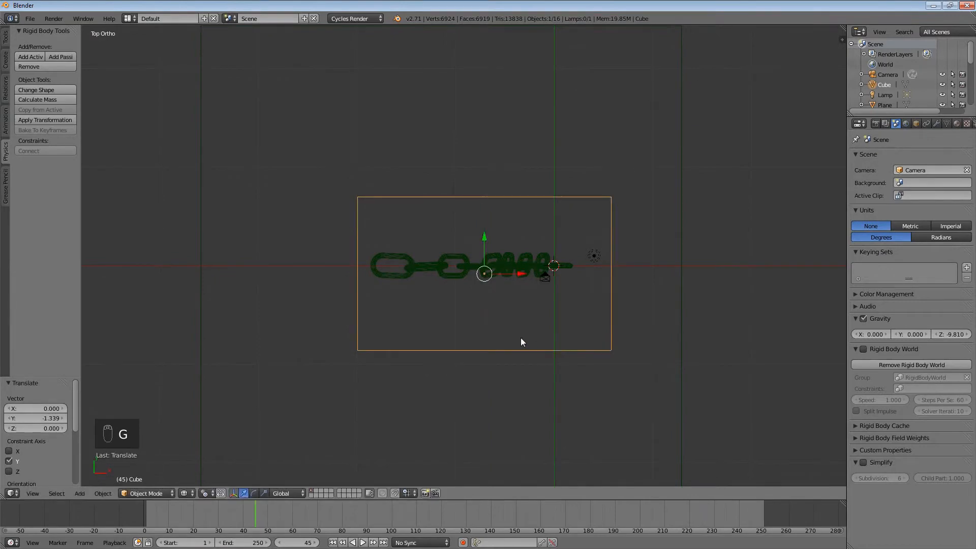
middle_drag(520, 338, 482, 287)
key(KP_7)
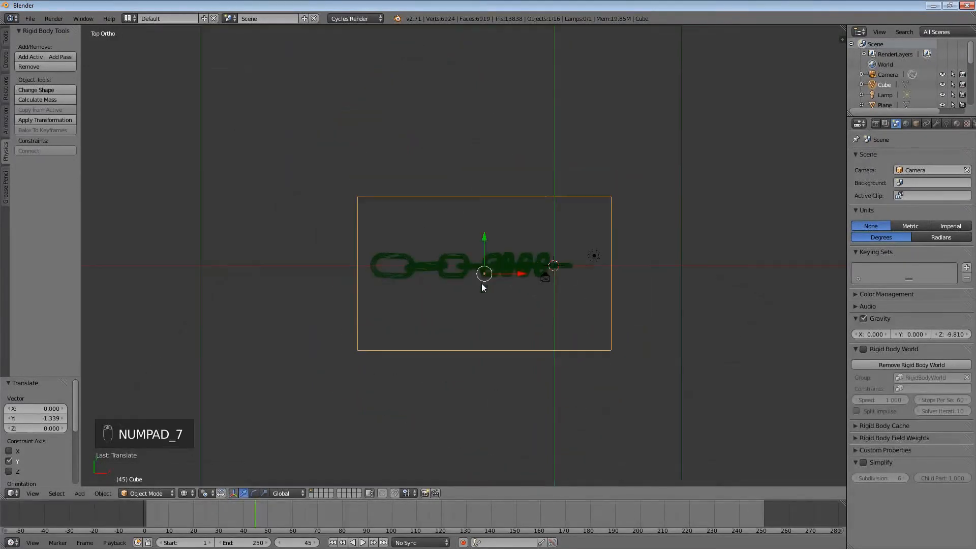
Check the cube through the camera in solid shading, and return to the front wireframe view with the camera and chain visible
key(KP_0)
key(z)
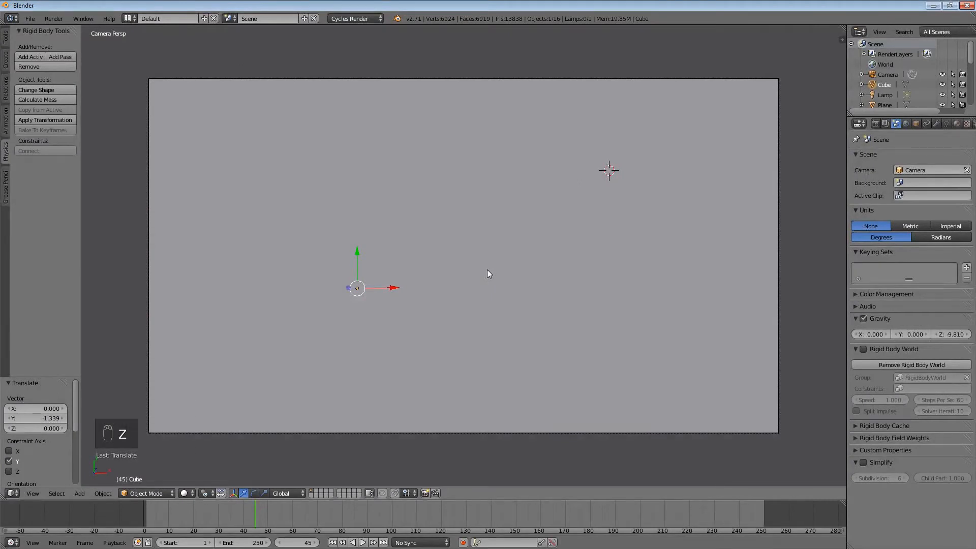
key(KP_1)
key(z)
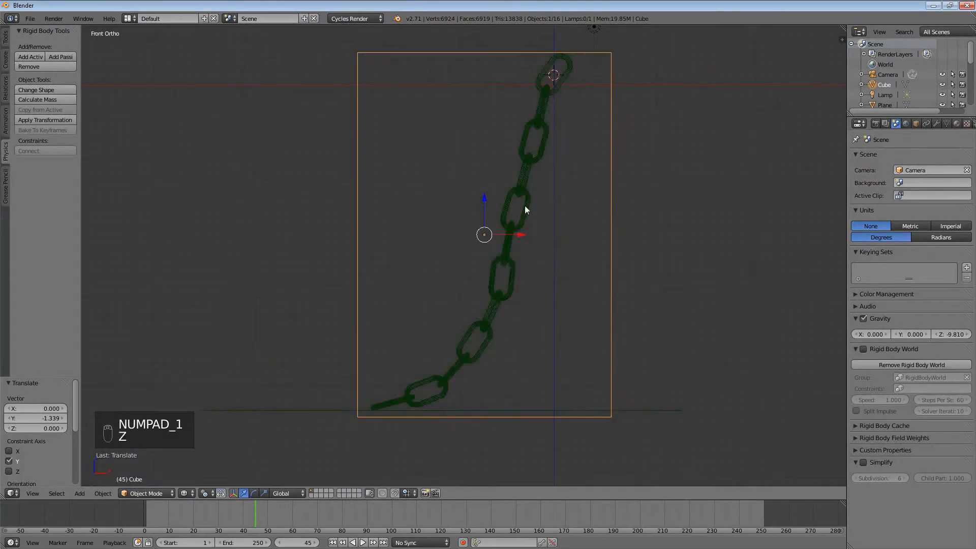
scroll(539, 184, down, 3)
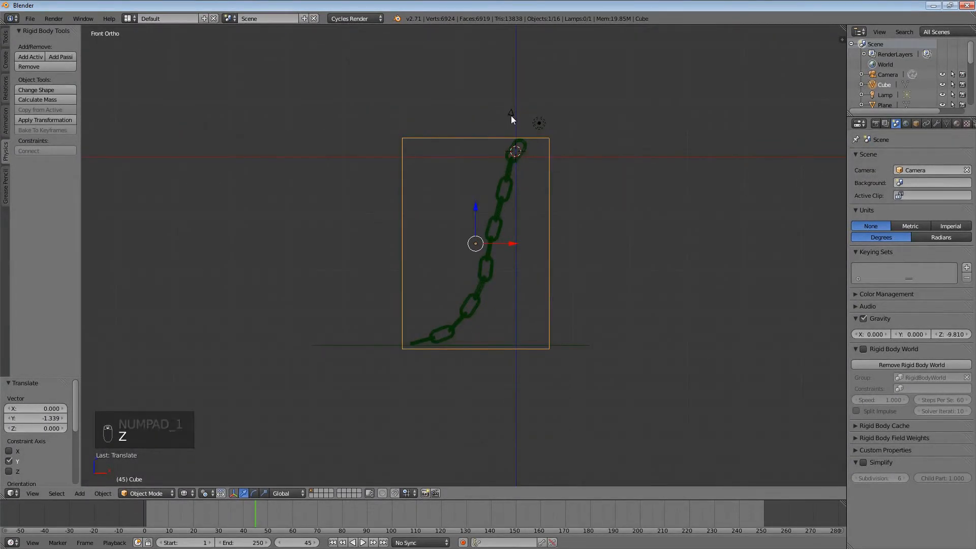
key(g)
key(z)
click(531, 299)
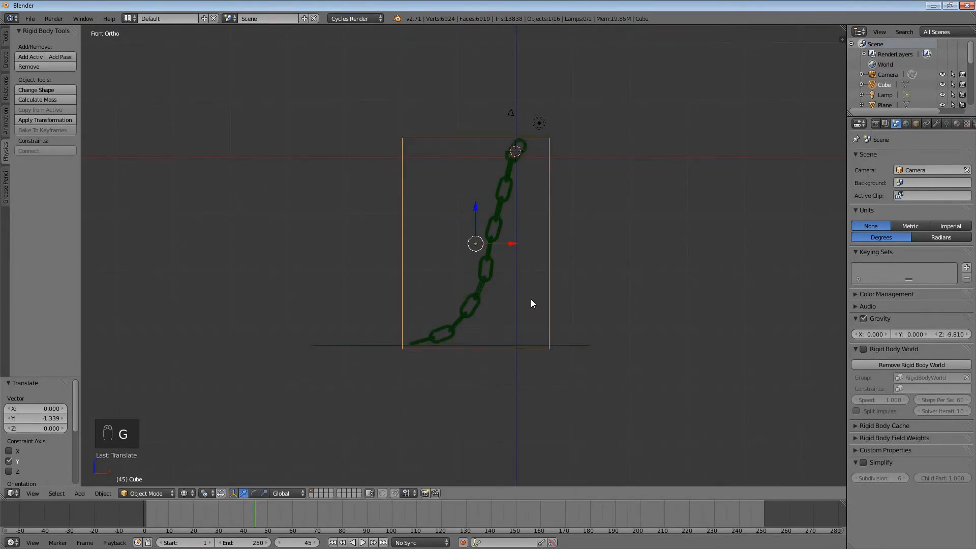
Stretch the cube along Z by a factor of about 1.14 and raise it about 2.3 along Z
key(s)
key(z)
click(530, 326)
key(g)
key(z)
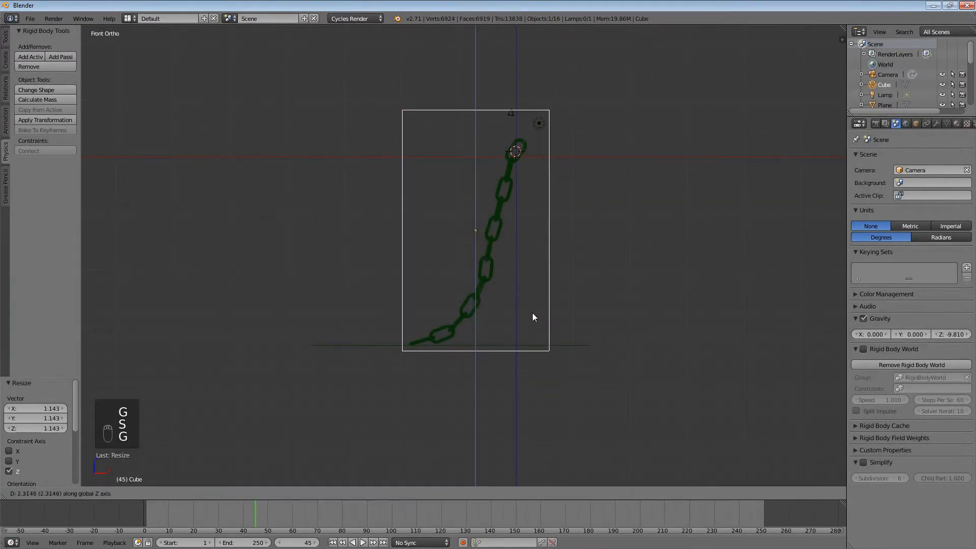
click(533, 313)
Stretch the cube along Z by a further factor of about 1.06 and raise it about 0.71 along Z
key(s)
key(z)
click(530, 335)
key(g)
key(z)
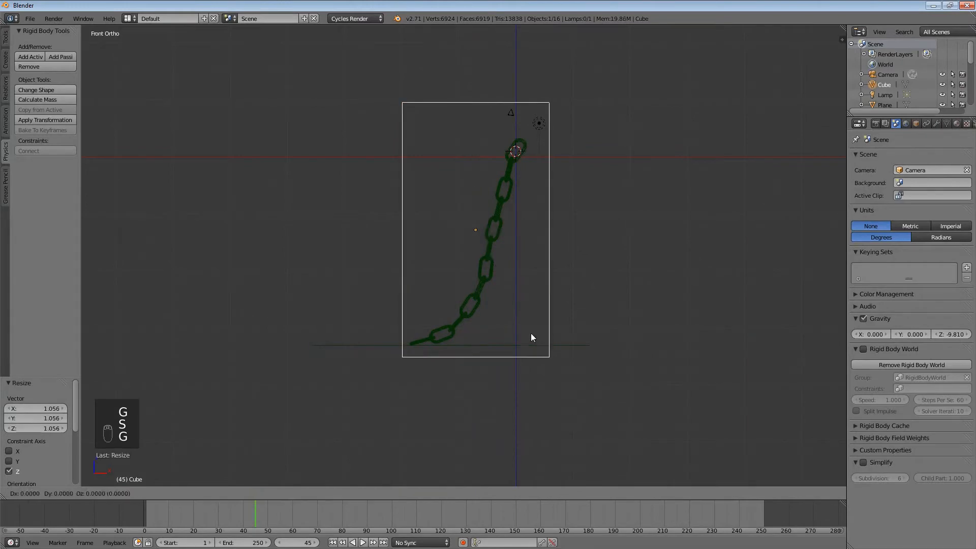
click(531, 333)
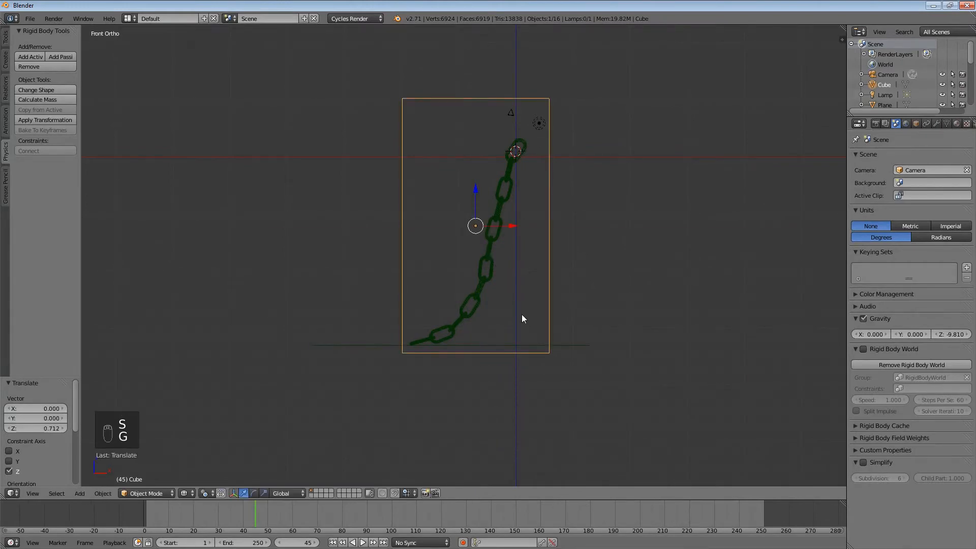
Widen the cube along Y by a factor of about 1.17 while viewing it through the camera in solid shading
key(KP_0)
key(z)
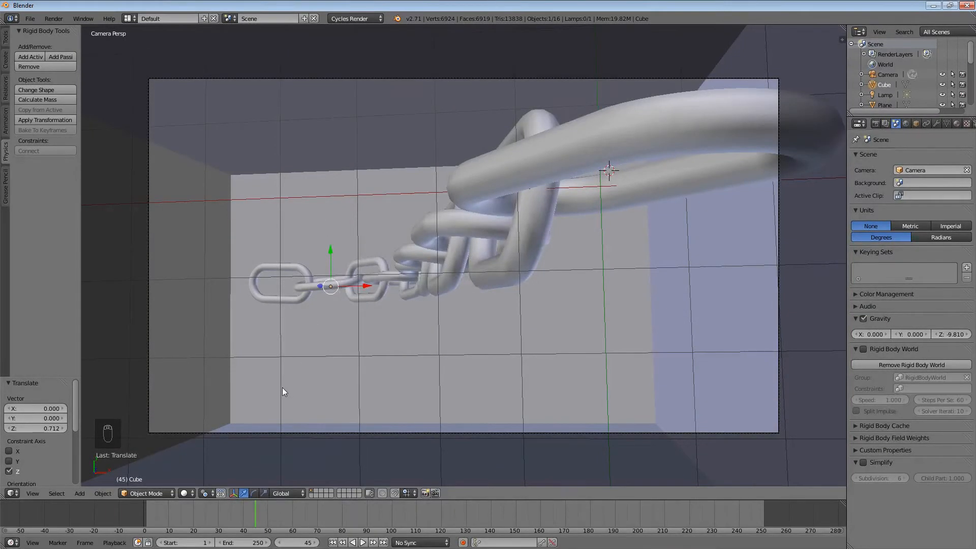
key(s)
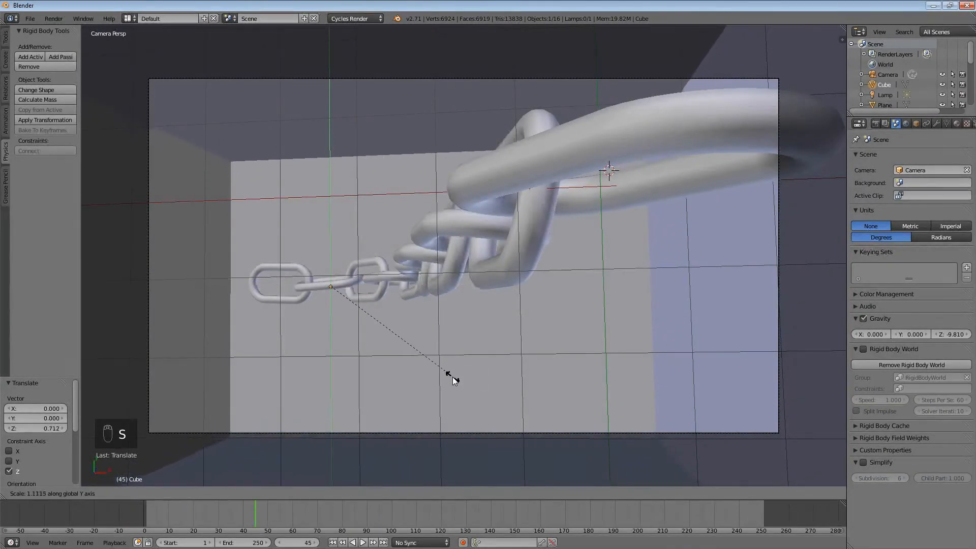
click(454, 386)
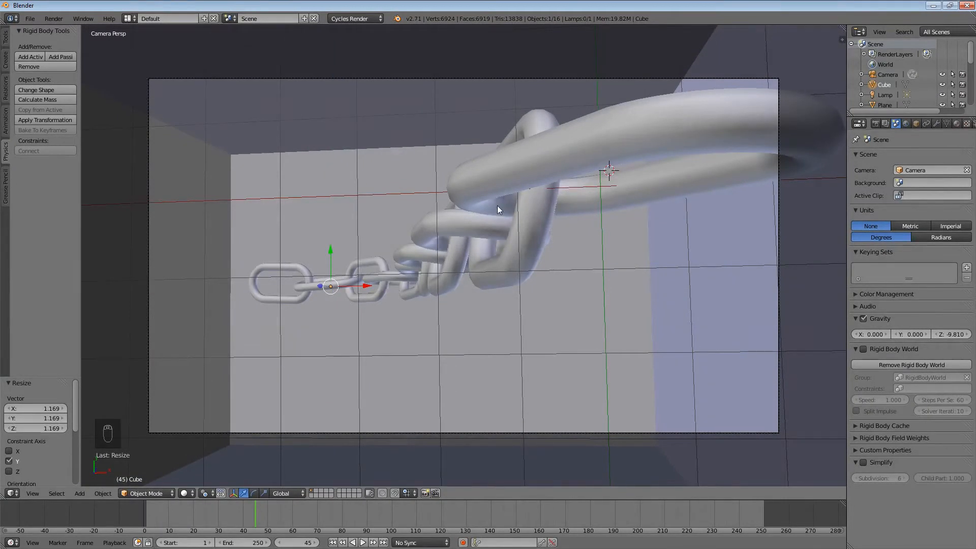
Move the camera closer to the chain along its local Z axis, by about -0.58, 0.37 and -5.46 in X, Y and Z
right_click(776, 197)
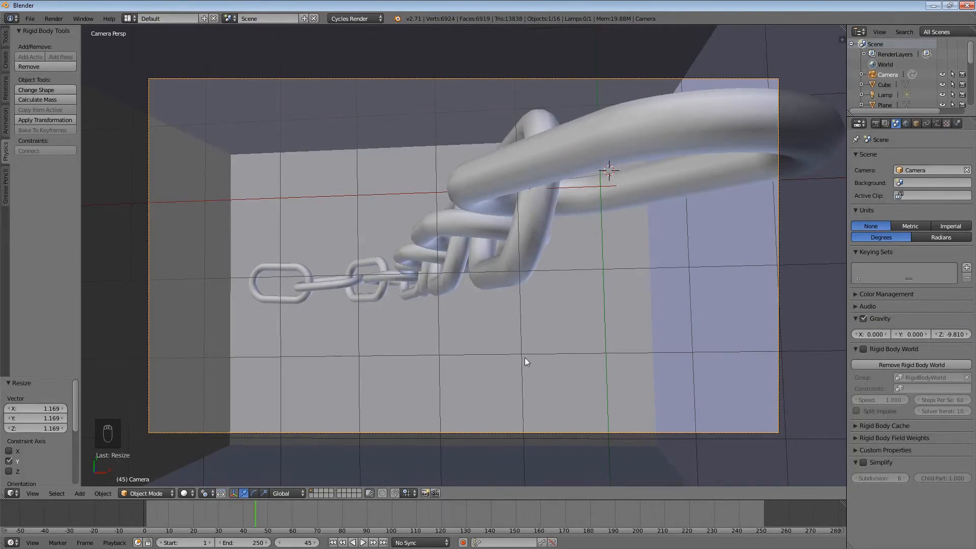
key(g)
key(z)
key(z)
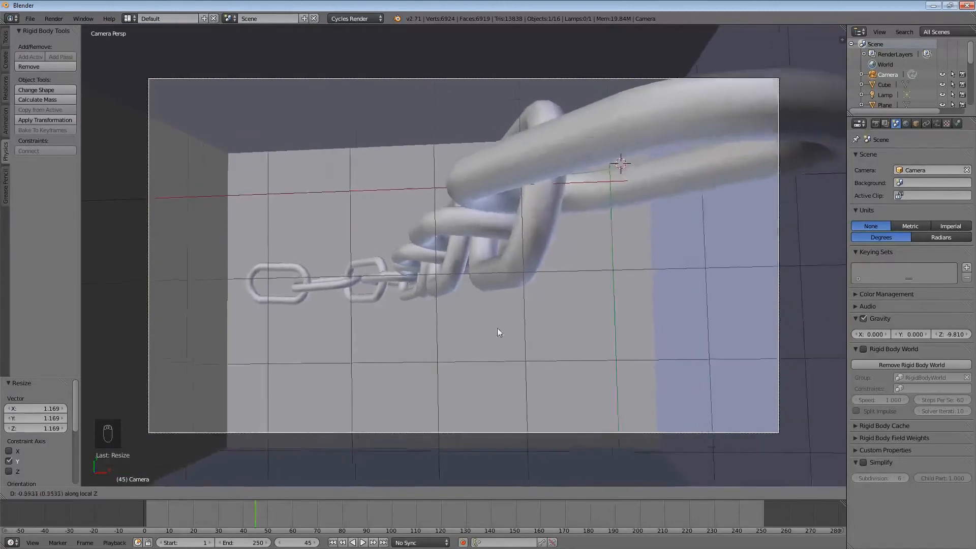
click(483, 241)
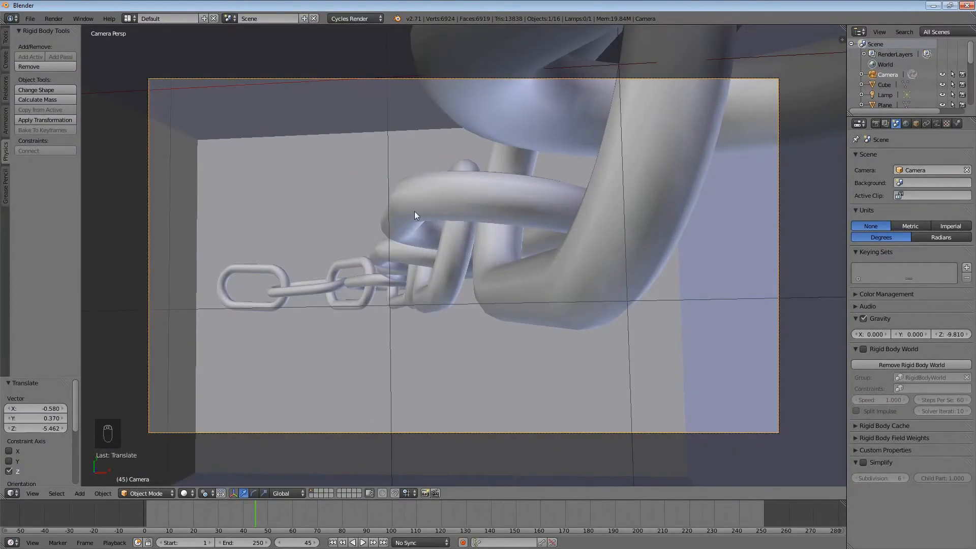
Set the Cycles render device to GPU Compute
click(935, 124)
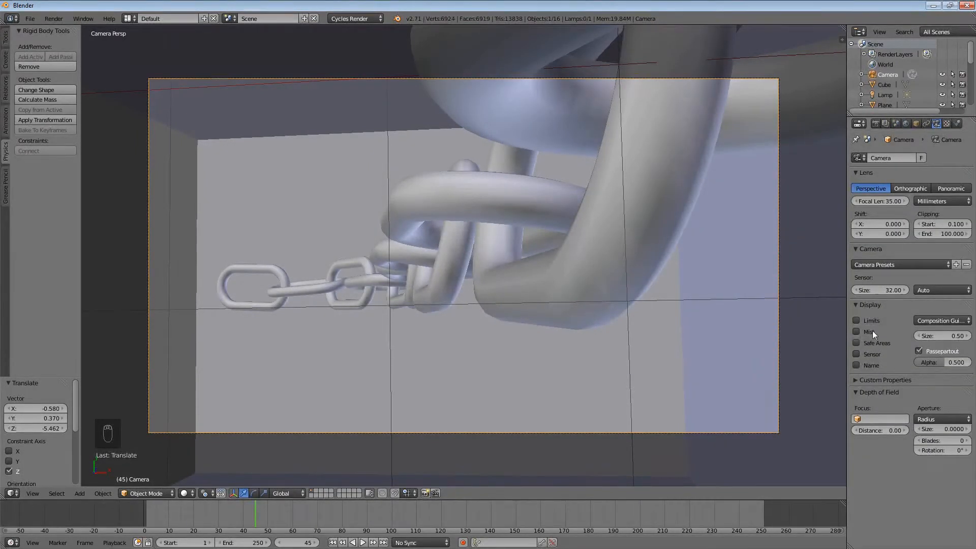
click(875, 124)
click(903, 206)
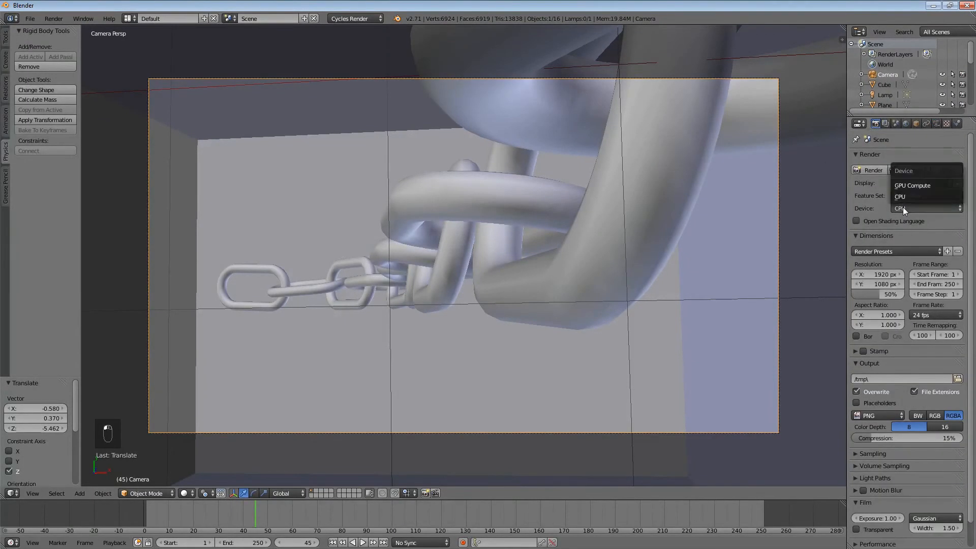
click(905, 189)
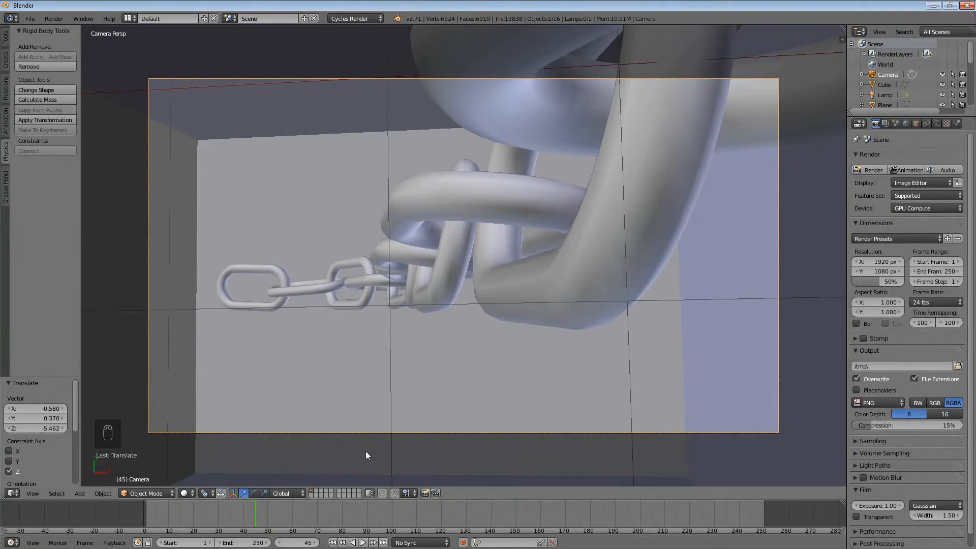
Preview the camera view in Rendered shading, and return the viewport to Solid
click(186, 493)
click(208, 430)
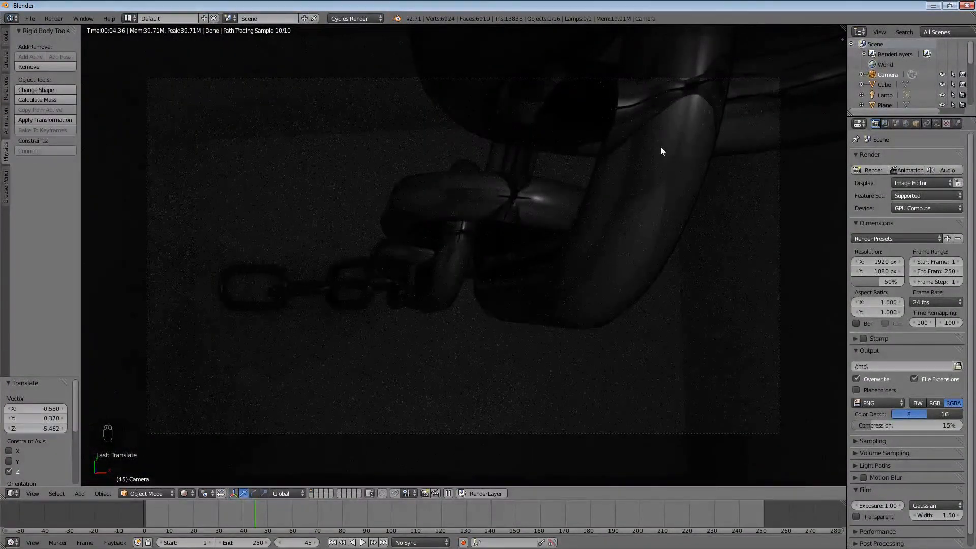
click(185, 493)
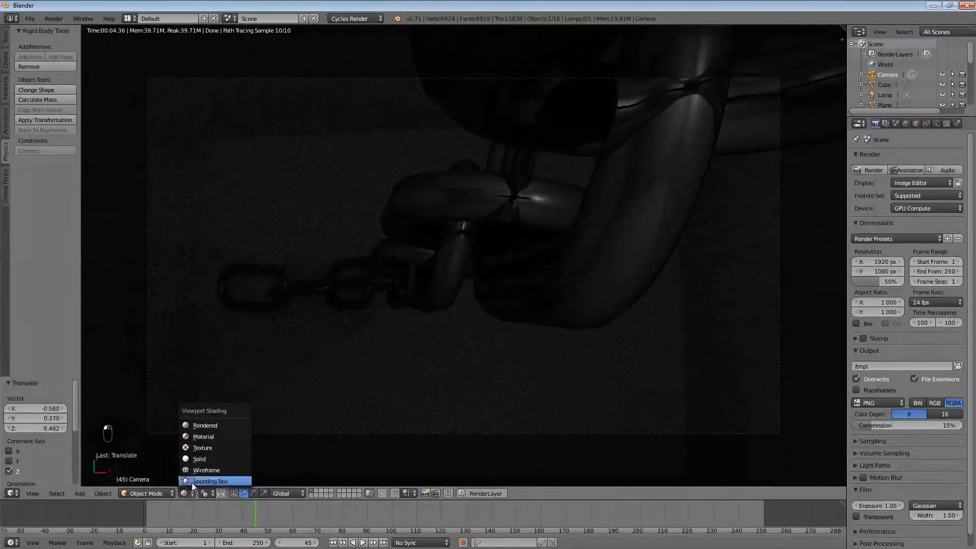
click(206, 461)
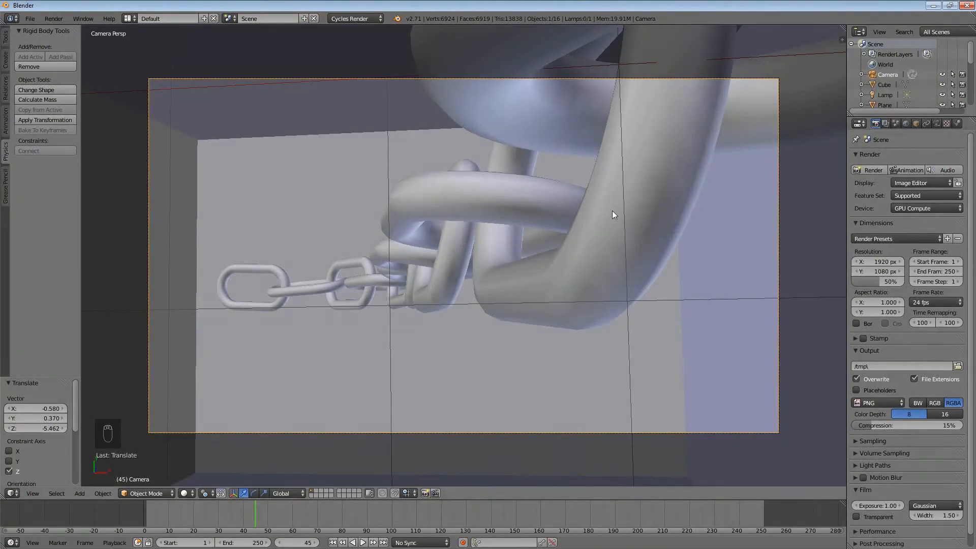
Select the cube, render the current frame to examine the lighting, and return to the 3D view
right_click(367, 117)
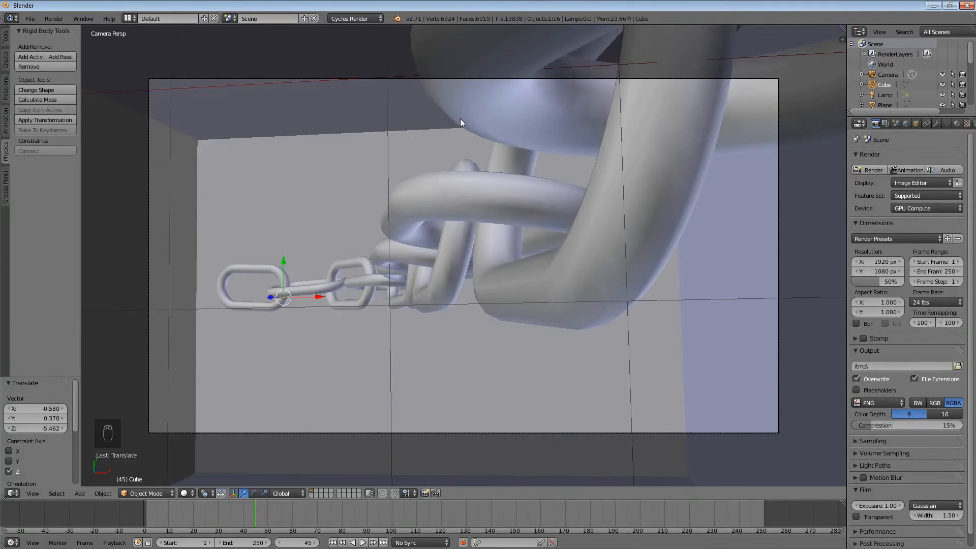
key(F12)
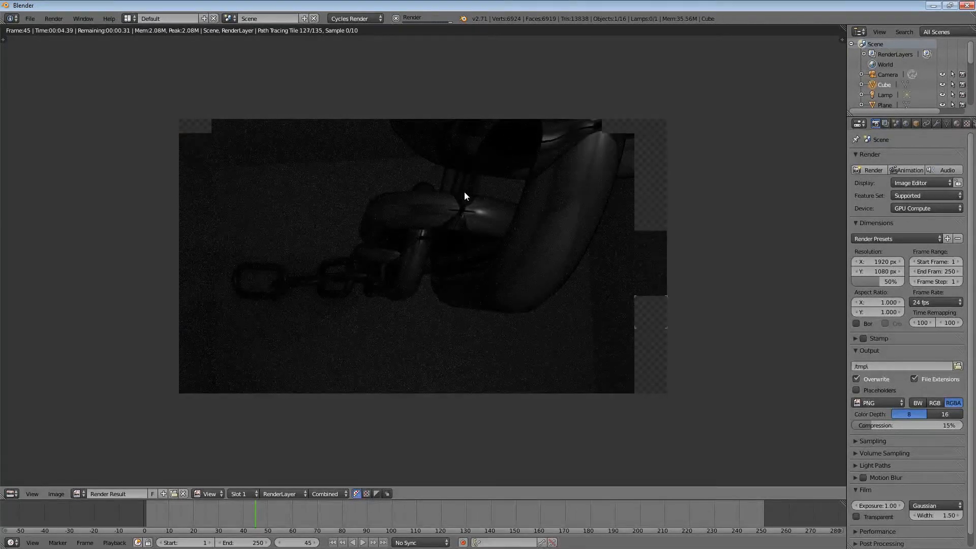
key(Escape)
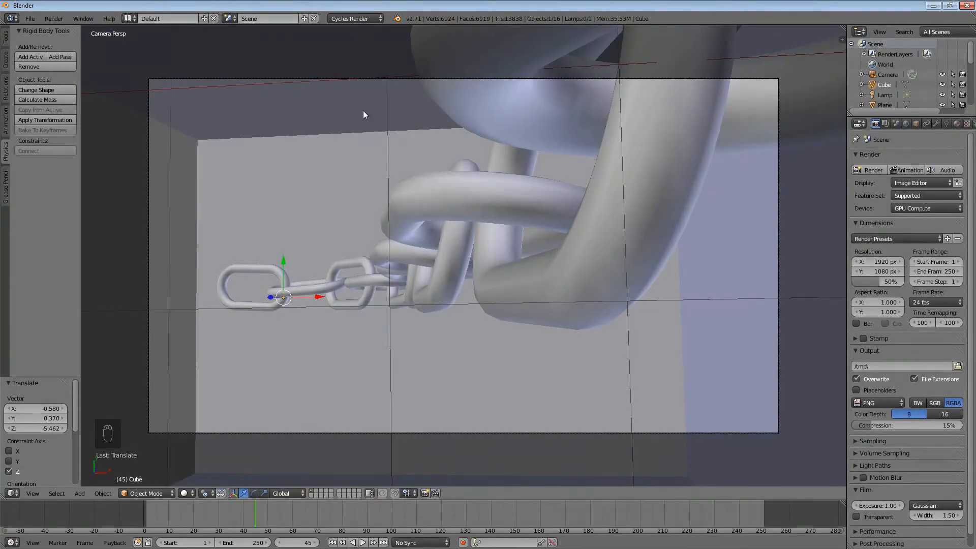
Reselect the cube around the chain from outside, and show the camera view in Rendered shading
right_click(328, 83)
middle_drag(458, 323, 482, 247)
scroll(481, 246, down, 5)
middle_drag(482, 288, 453, 289)
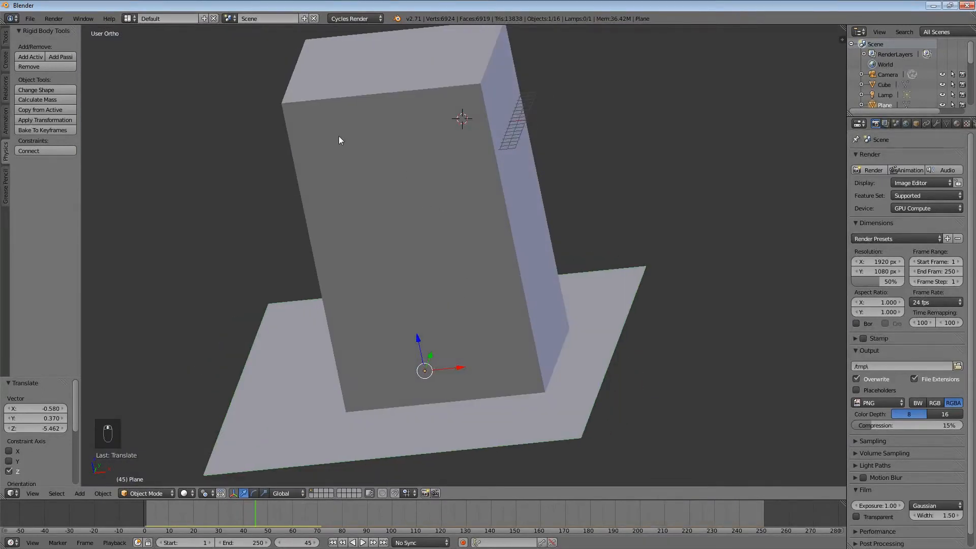
right_click(292, 117)
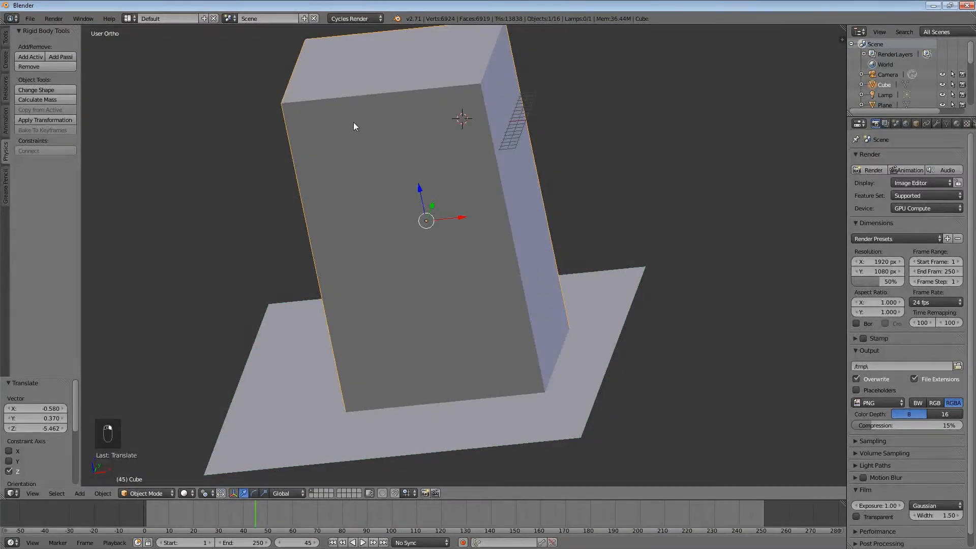
key(KP_0)
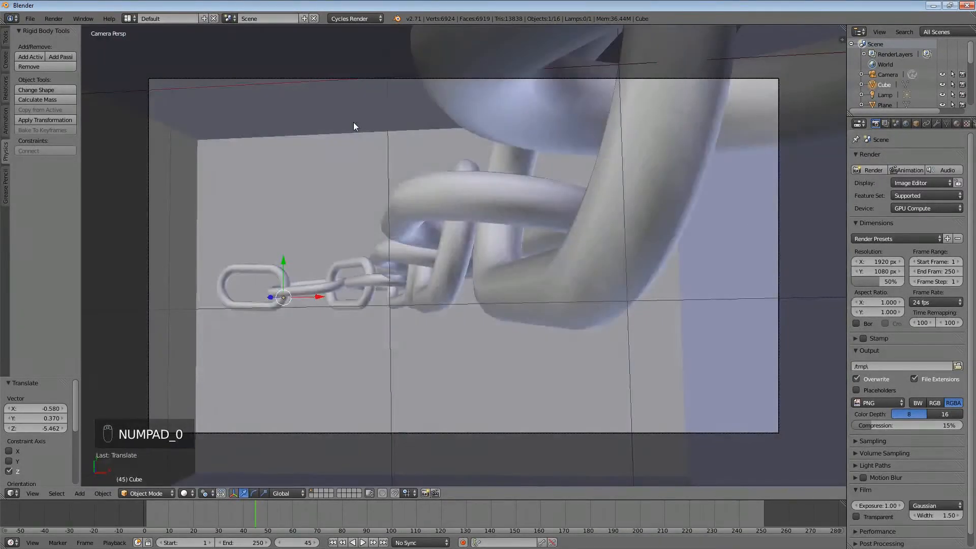
click(186, 493)
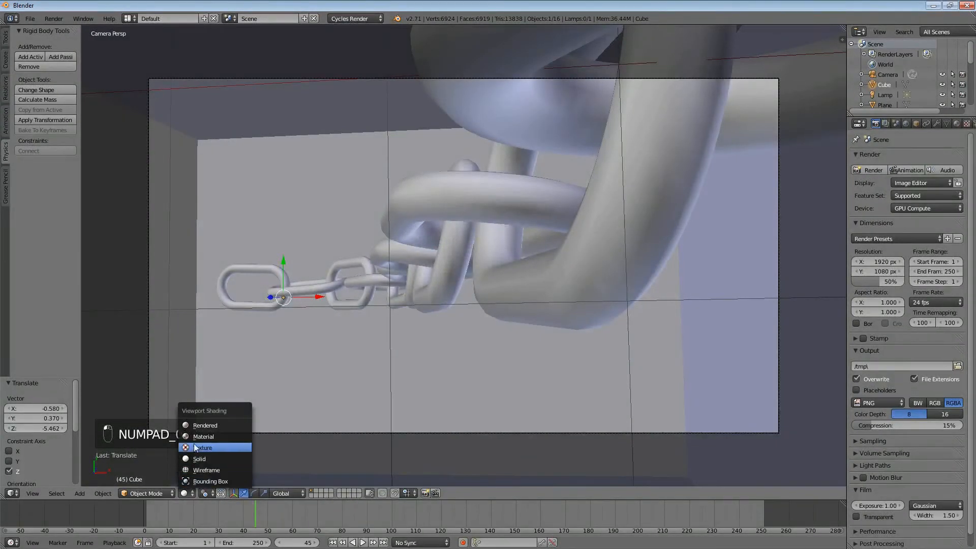
click(202, 425)
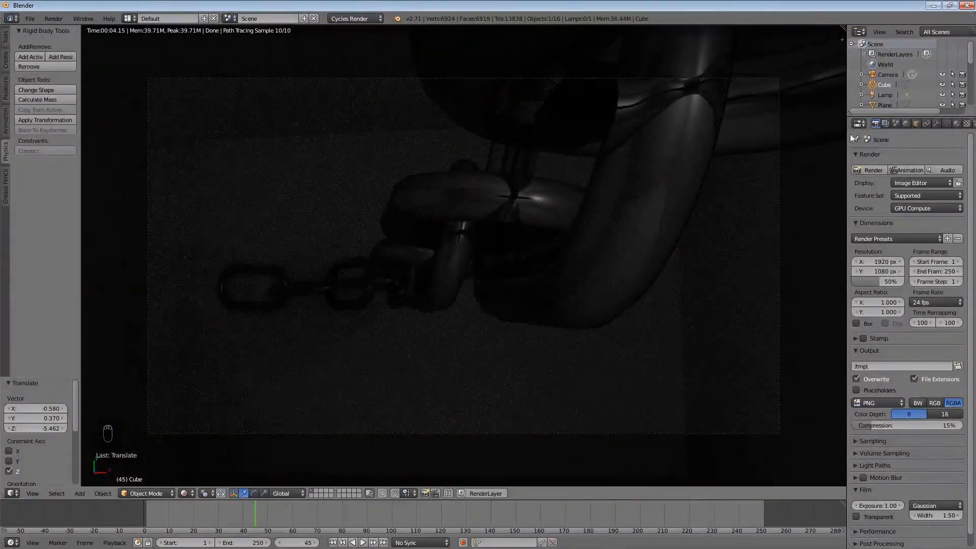
Give the cube a new Diffuse BSDF material coloured bright green, R 0.233, G 0.800, B 0.000
scroll(902, 123, down, 2)
click(913, 125)
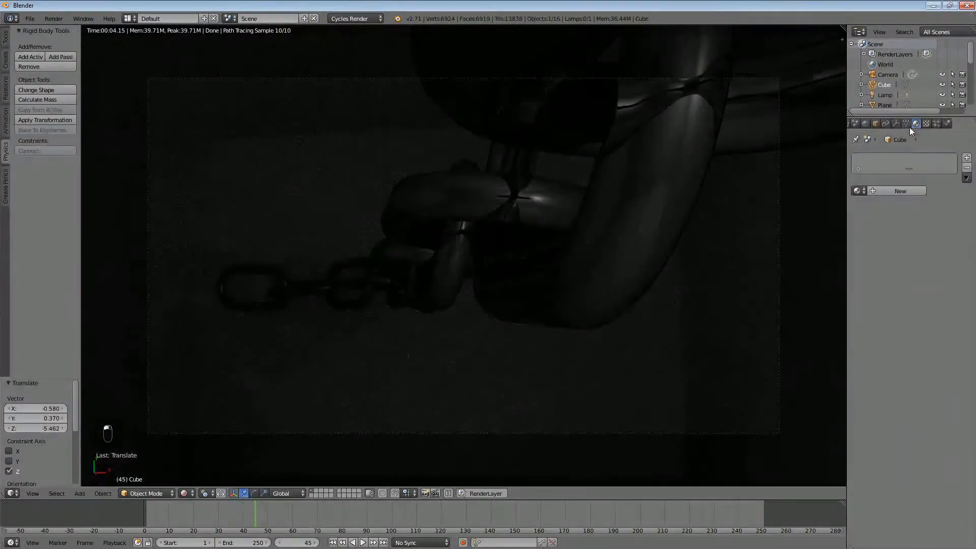
click(901, 191)
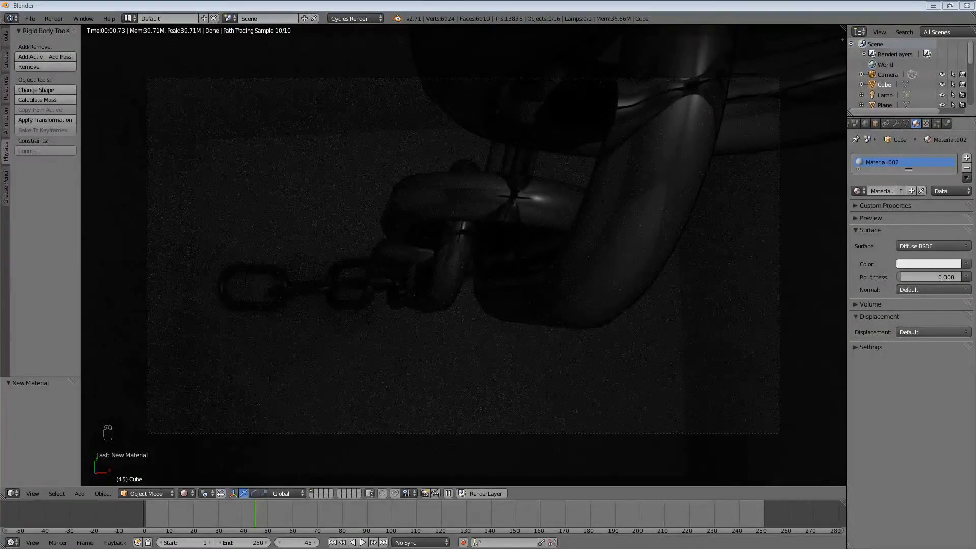
click(926, 265)
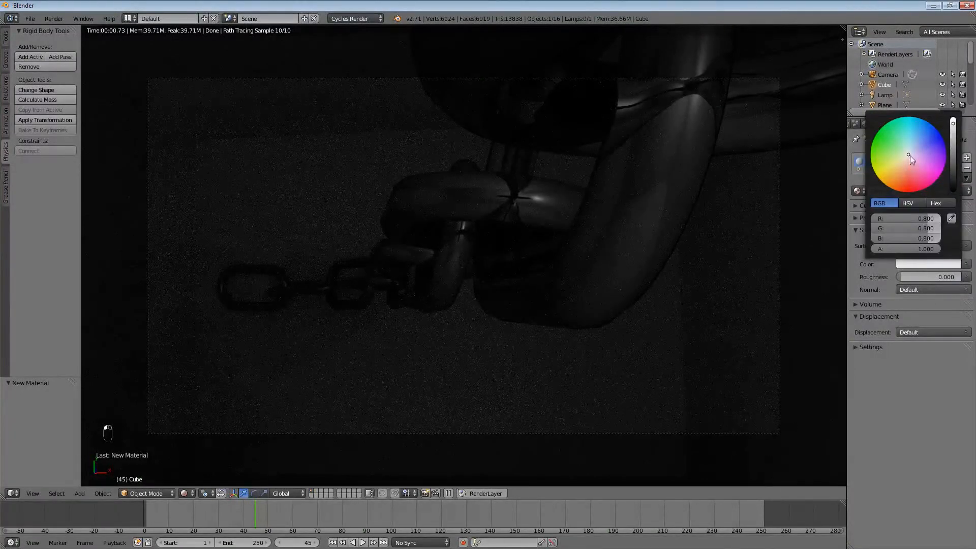
drag(911, 160, 859, 155)
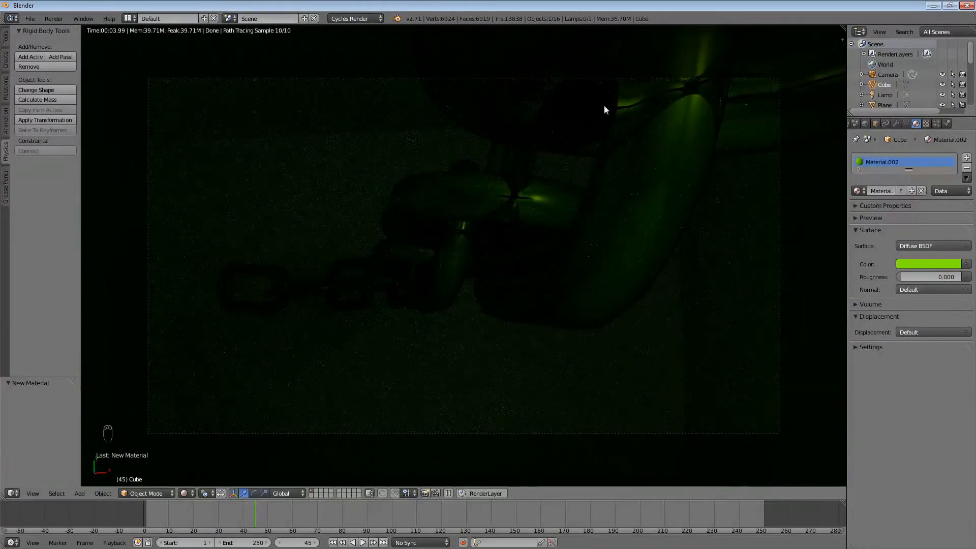
Replace the cube's green with a colour sampled from the screen, and change it to pale blue, R 0.575, G 0.653, B 1.000
click(933, 264)
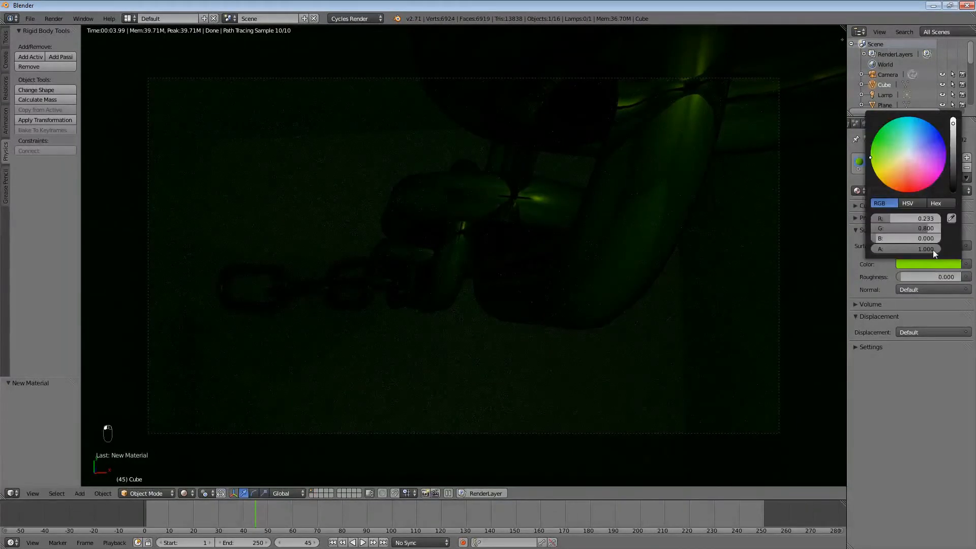
click(950, 219)
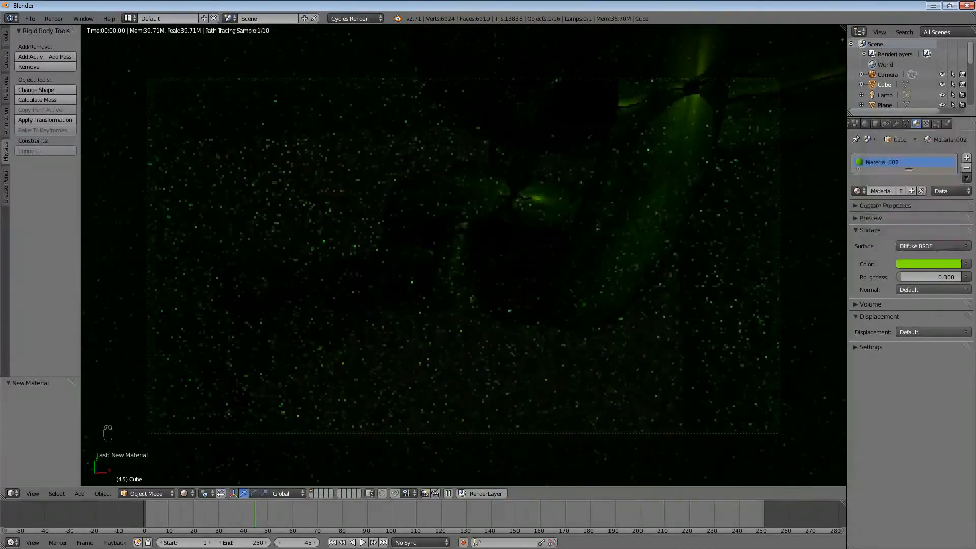
click(932, 351)
click(940, 264)
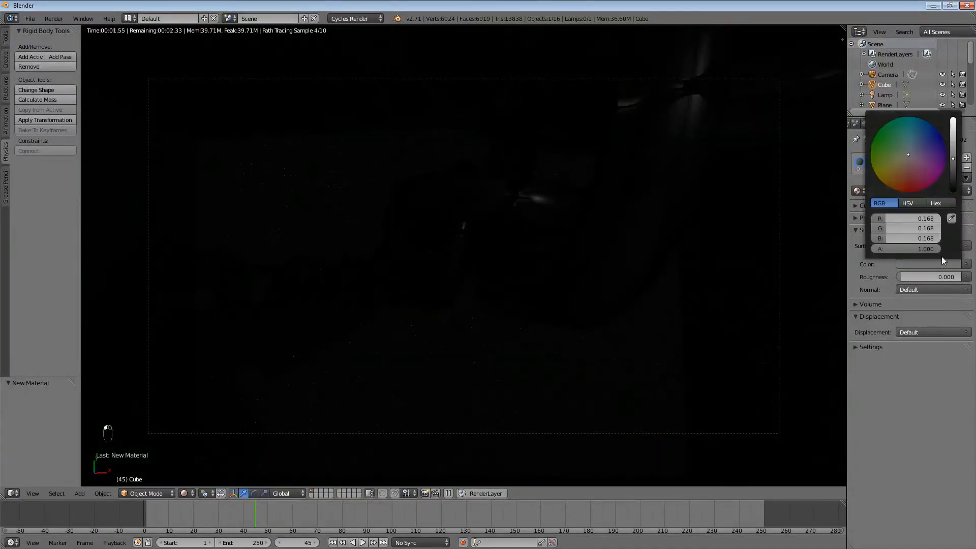
drag(928, 174, 953, 118)
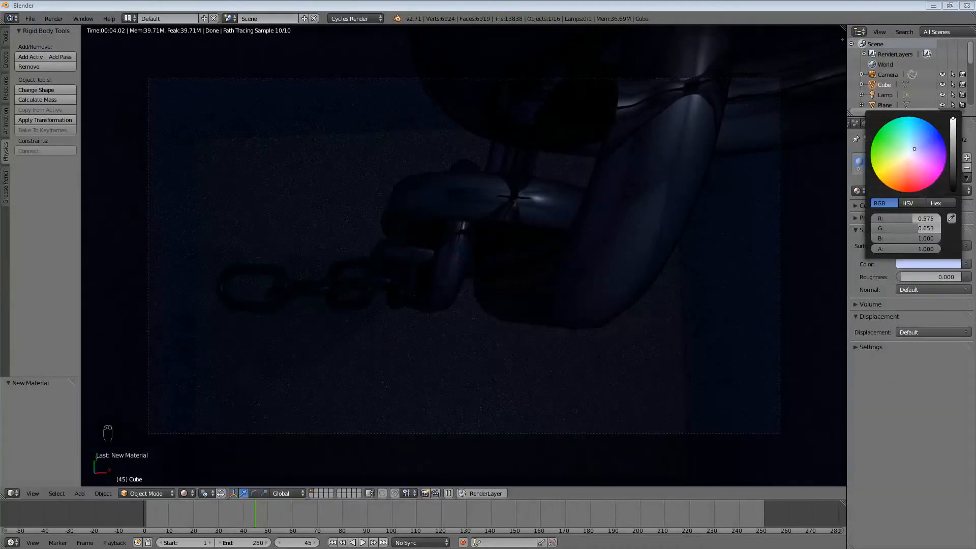
Shift the cube's pale blue toward lilac by reducing its blue to about 0.823 and lowering its green
drag(931, 238, 912, 238)
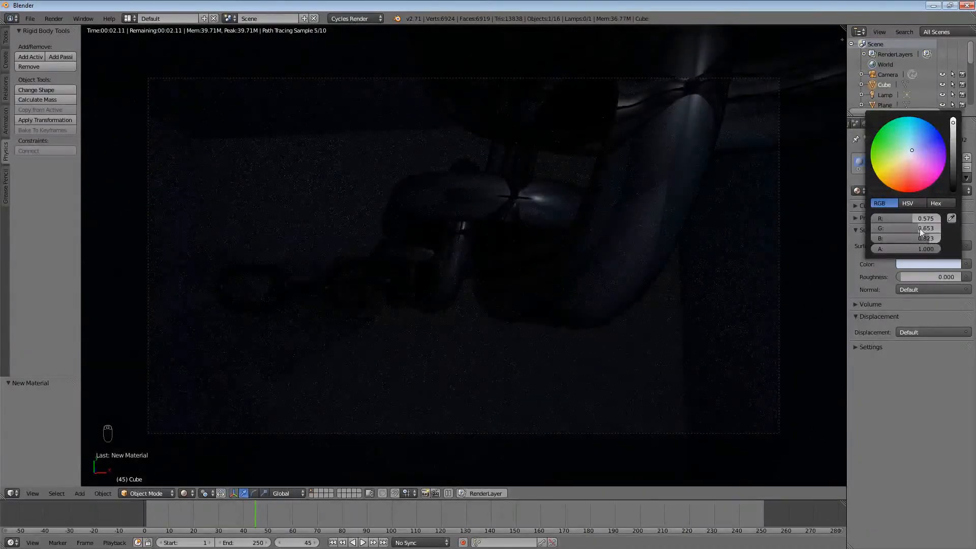
mouse_move(920, 227)
mouse_down()
mouse_move(904, 218)
mouse_move(909, 227)
mouse_up()
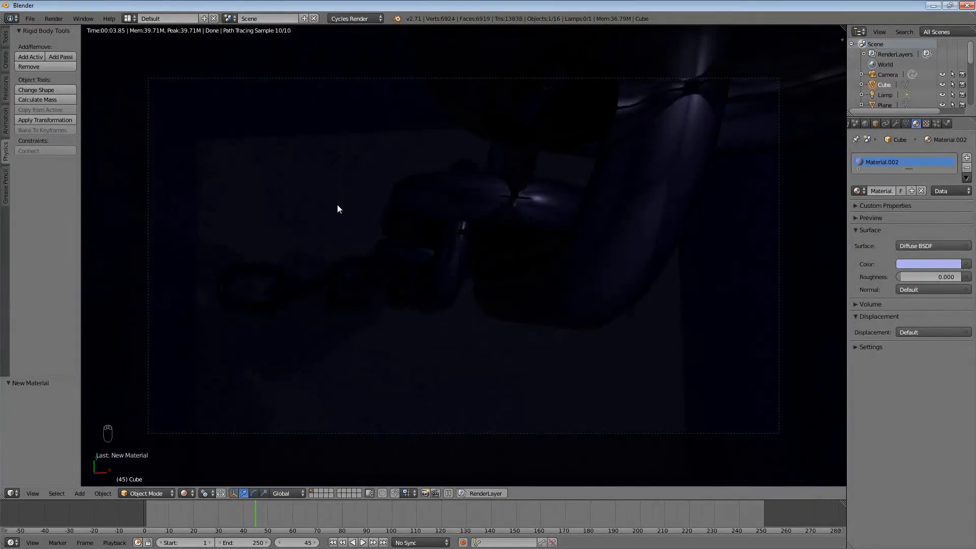
Select the floor plane, examine where it cuts through the cube, and show the camera view in Rendered shading
right_click(311, 221)
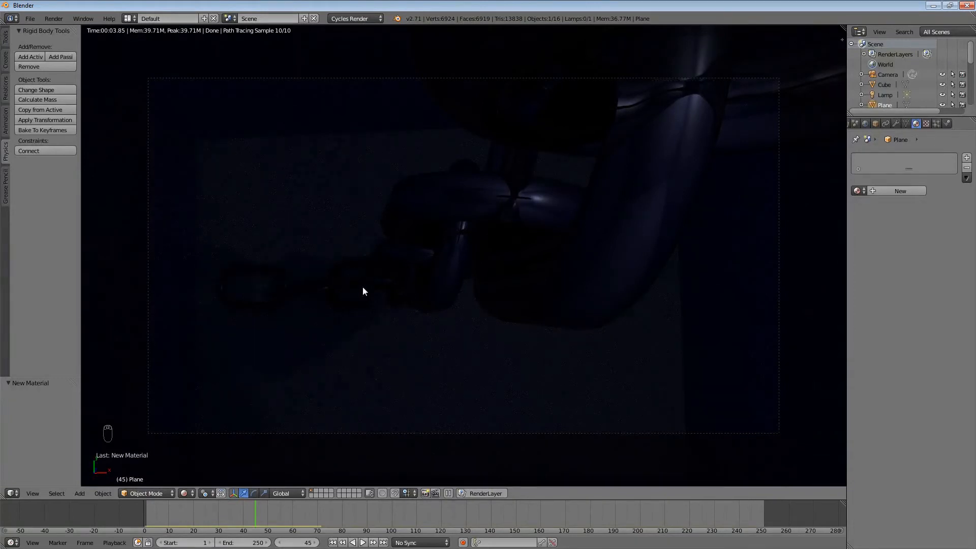
key(KP_1)
key(z)
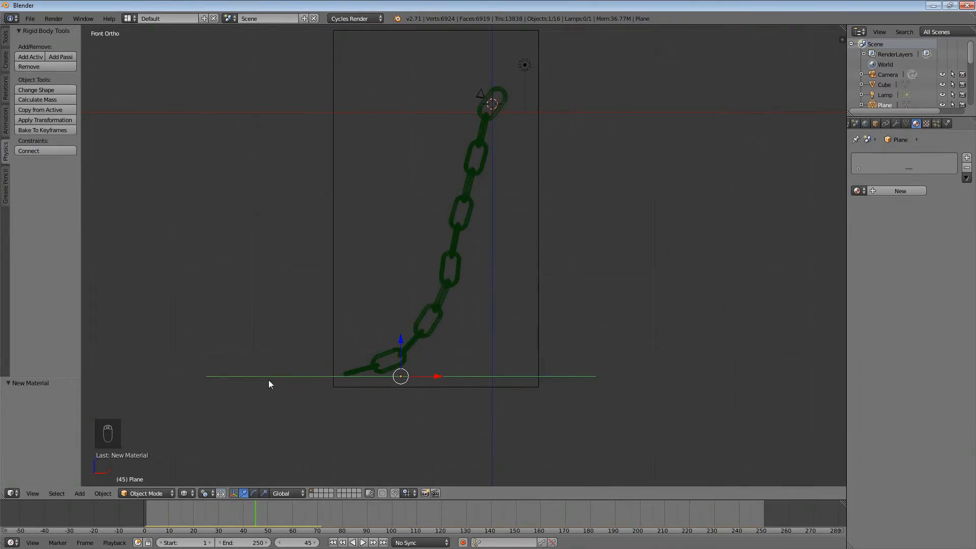
mouse_move(268, 380)
middle_down()
mouse_move(346, 361)
mouse_move(389, 376)
mouse_move(370, 380)
mouse_move(410, 397)
mouse_move(379, 410)
middle_up()
key(z)
scroll(410, 397, up, 2)
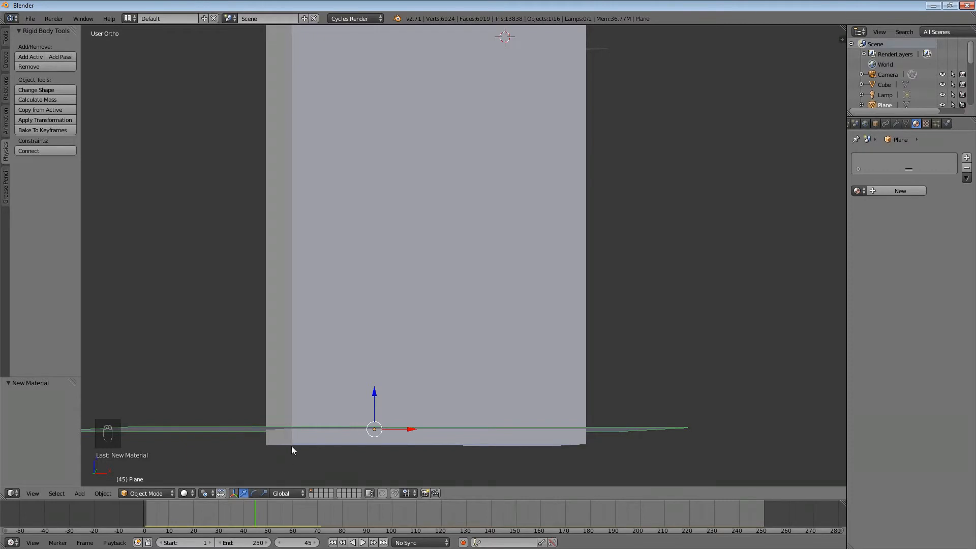
key(KP_0)
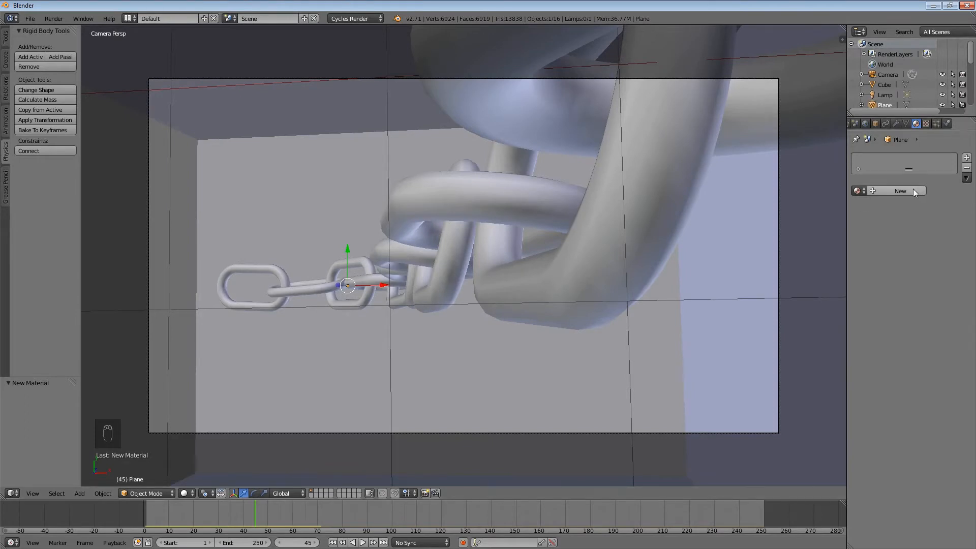
click(187, 493)
click(209, 427)
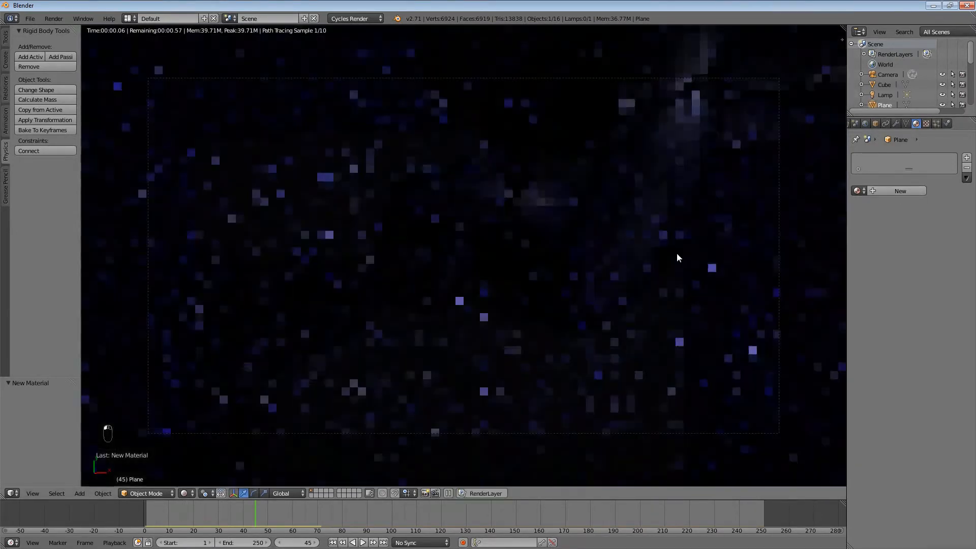
Give the floor plane a new Diffuse BSDF material coloured orange, keeping R at 0.800 with reduced green and blue
click(874, 191)
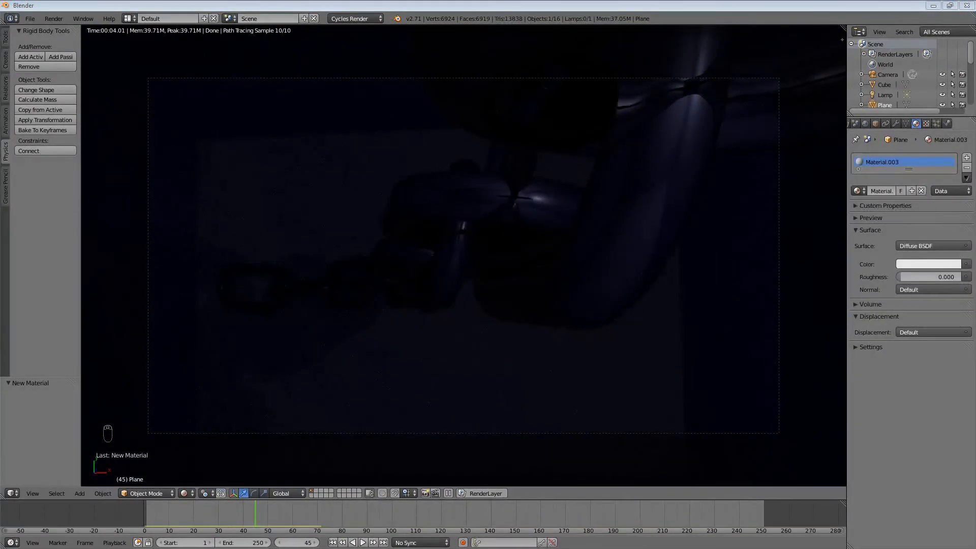
click(933, 264)
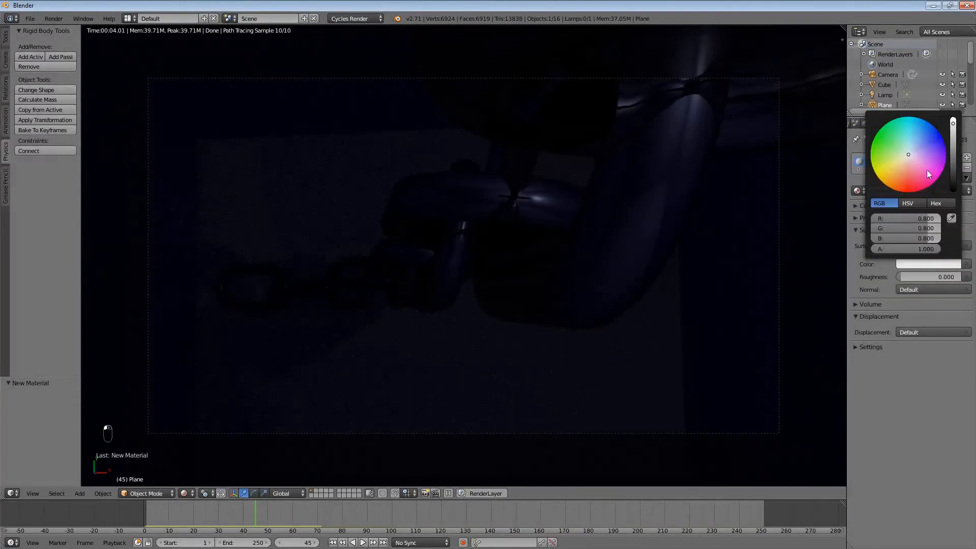
click(932, 262)
drag(898, 161, 900, 165)
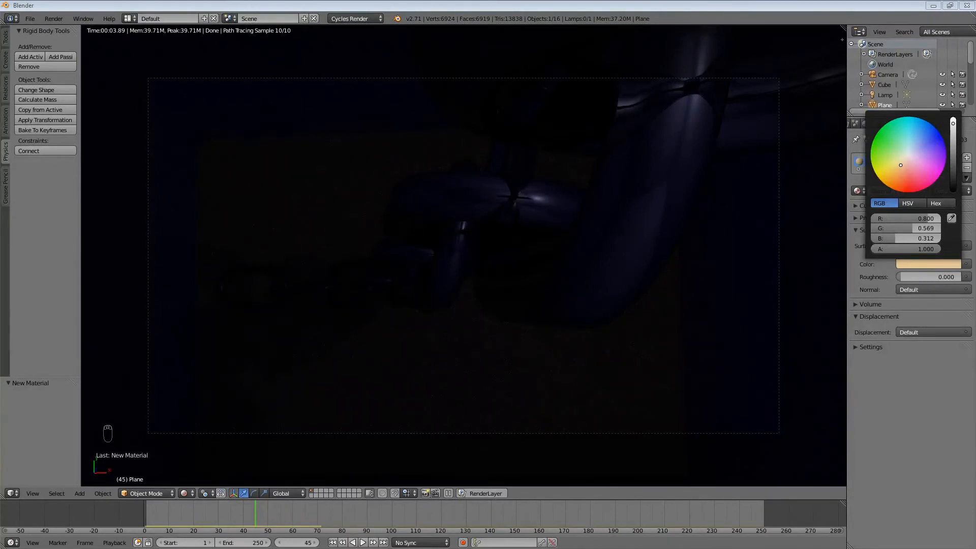
click(918, 267)
drag(913, 239, 901, 239)
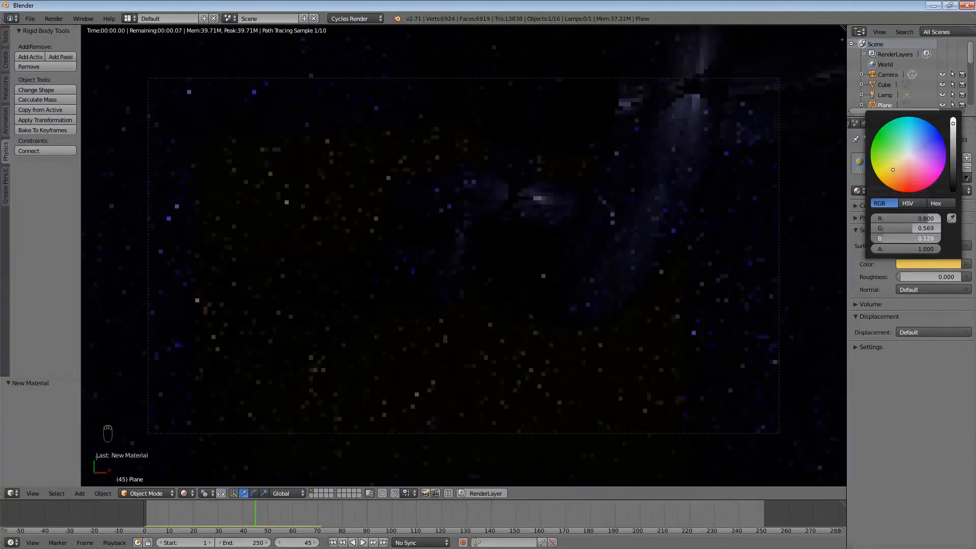
mouse_move(890, 230)
mouse_down()
mouse_move(881, 230)
mouse_move(900, 228)
mouse_up()
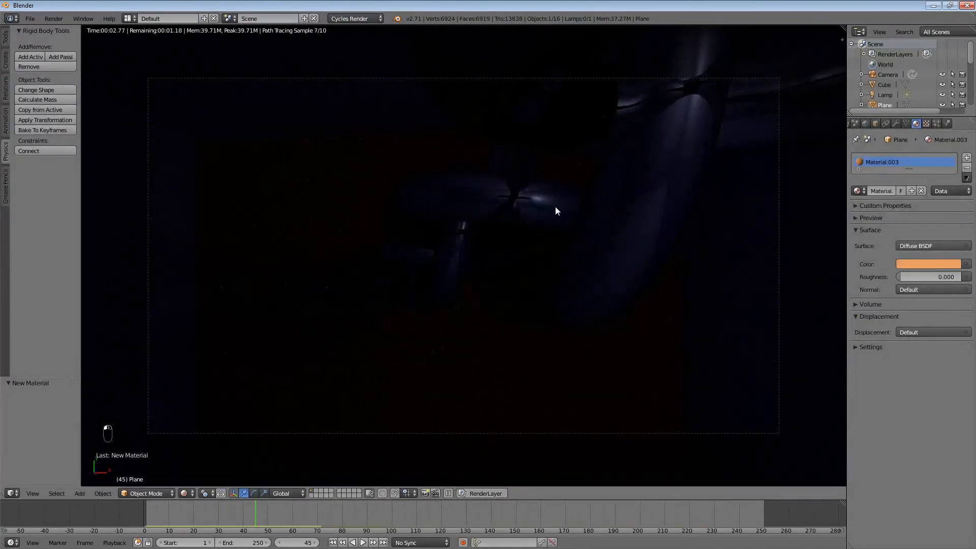
Leave Rendered shading, select the lamp above the chain in the front wireframe view, and change its type to Area
key(KP_0)
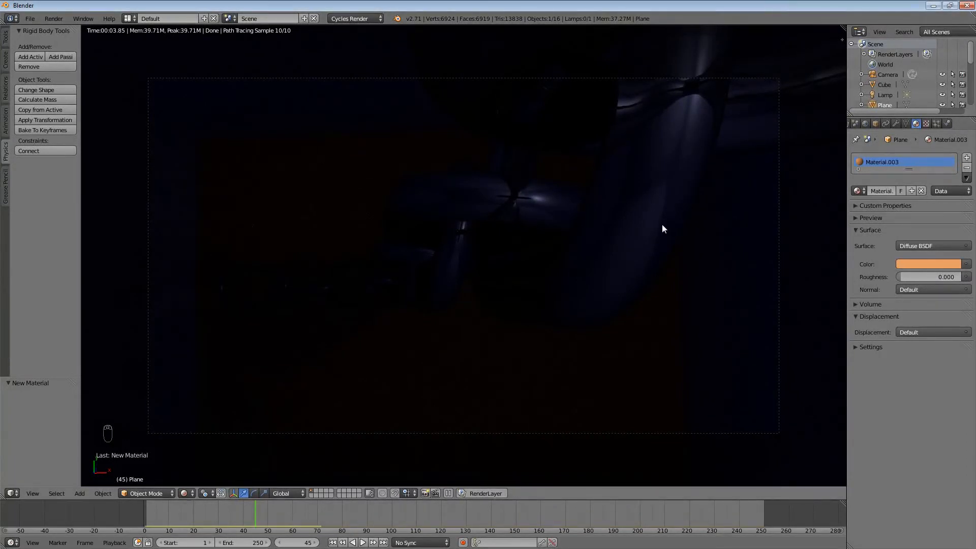
click(187, 493)
click(197, 461)
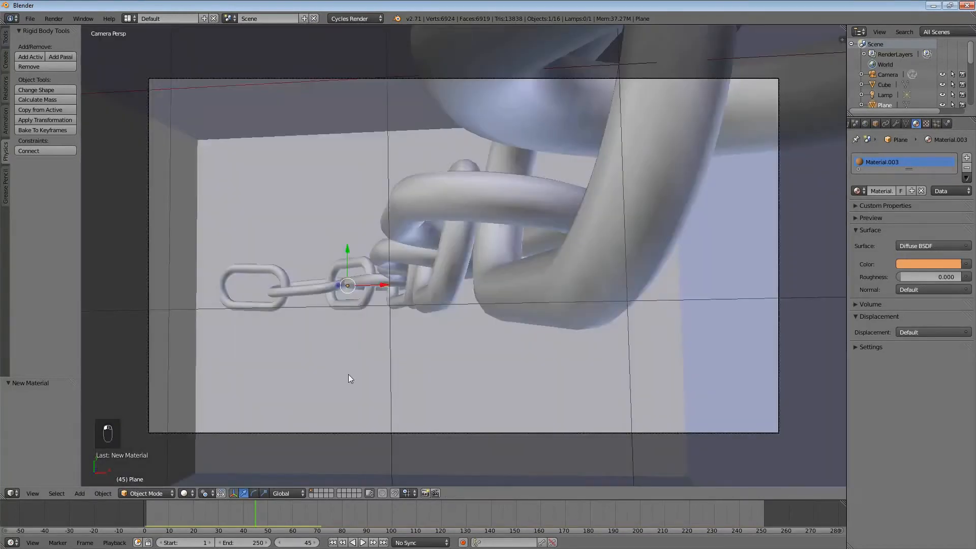
mouse_move(349, 374)
middle_down()
mouse_move(430, 337)
mouse_move(454, 277)
mouse_move(444, 238)
middle_up()
scroll(430, 337, down, 5)
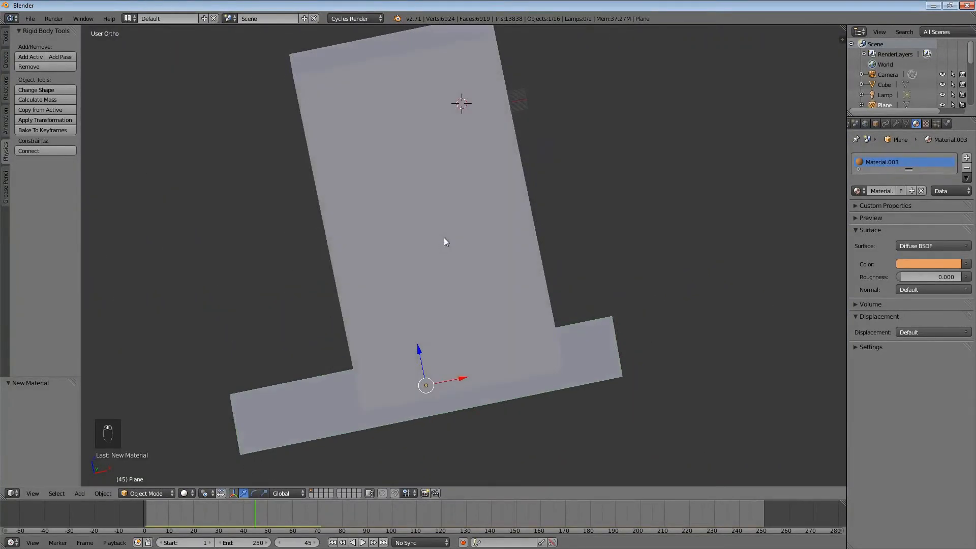
scroll(444, 238, down, 5)
key(KP_1)
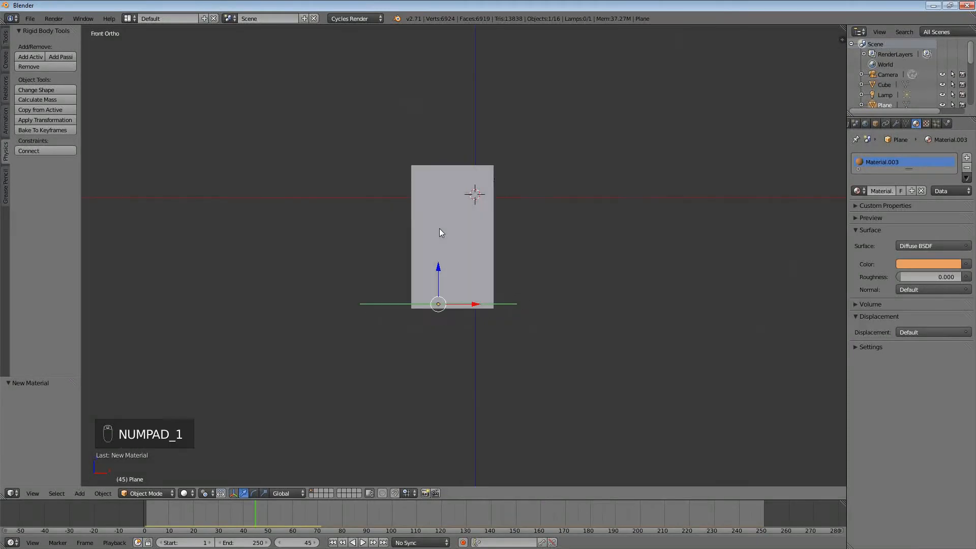
scroll(430, 248, up, 3)
scroll(431, 246, up, 1)
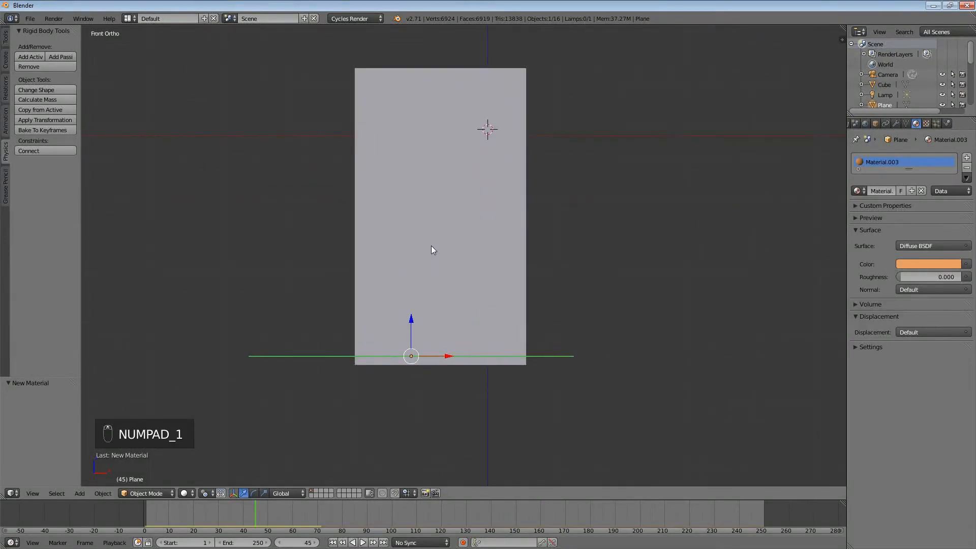
key(z)
scroll(432, 246, up, 2)
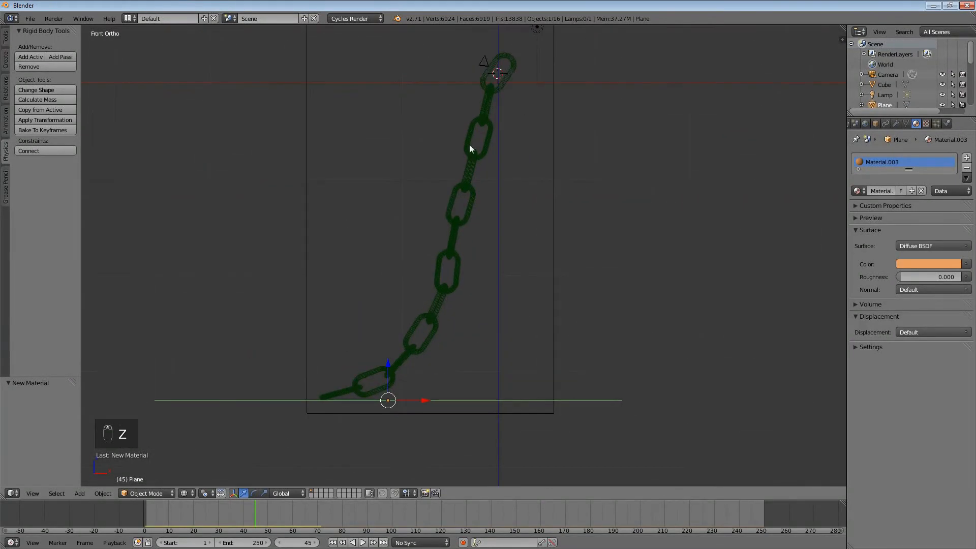
scroll(469, 144, down, 1)
right_click(525, 65)
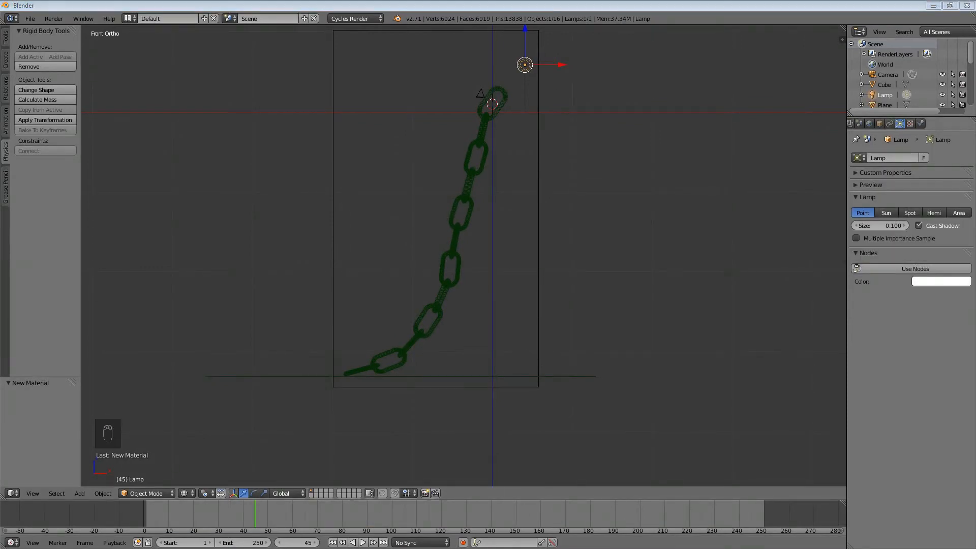
click(959, 213)
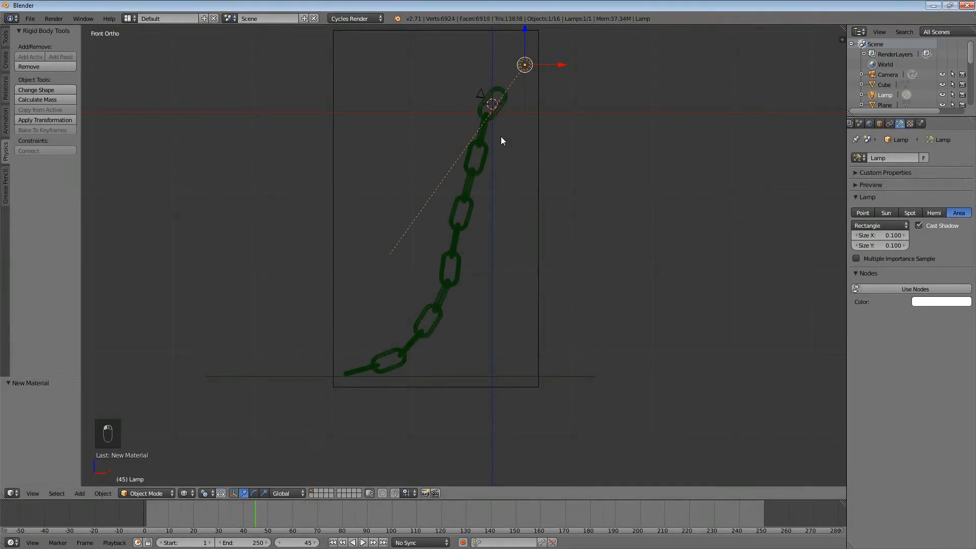
View the area lamp from the top, render the current frame to examine its lighting, and return to the 3D view
key(KP_7)
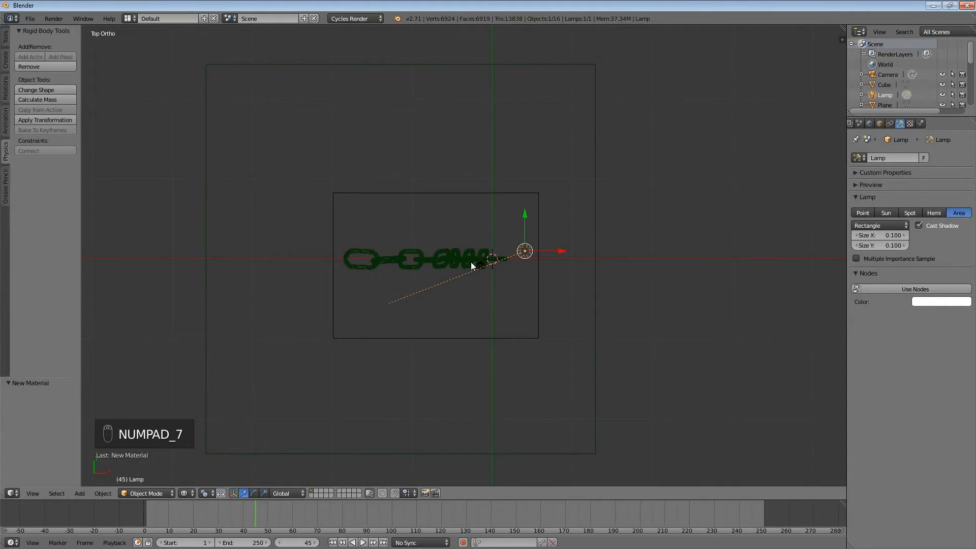
key(F12)
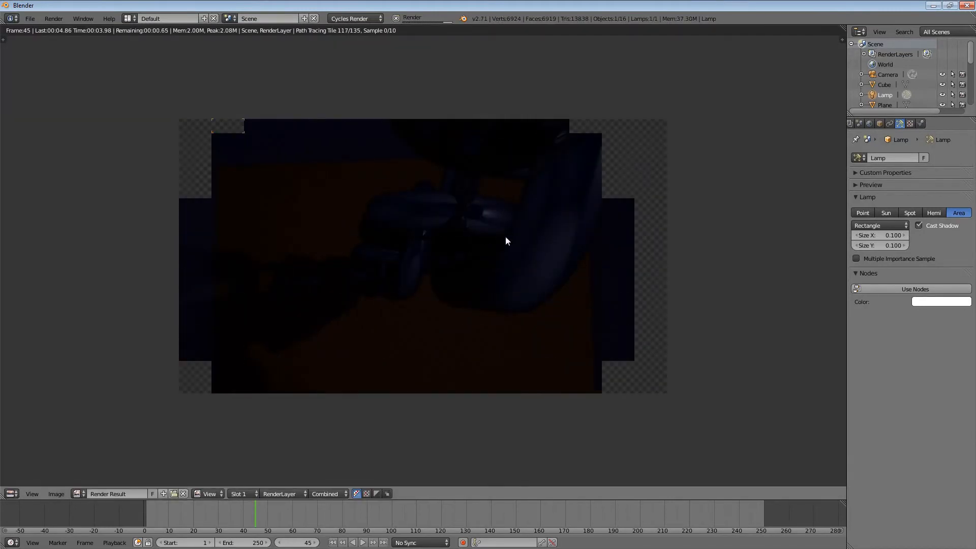
key(Escape)
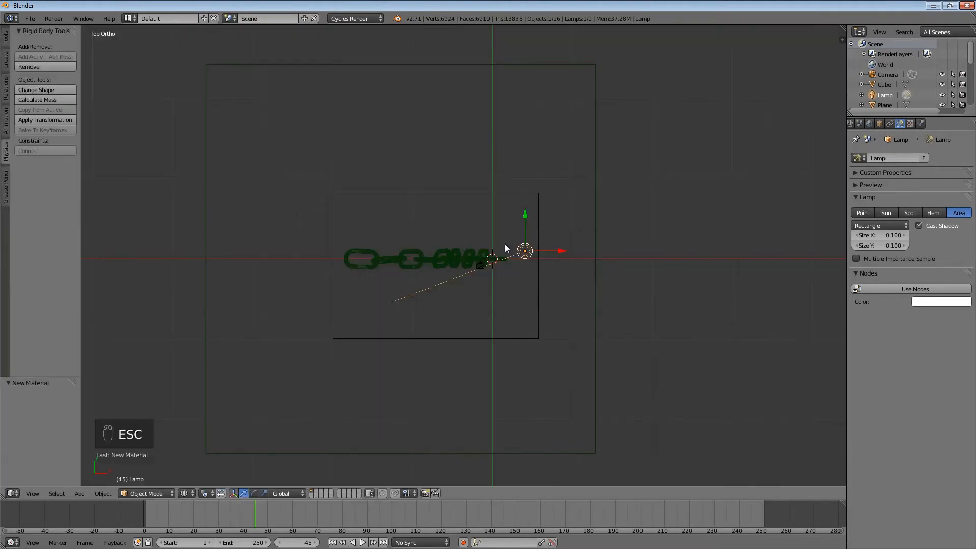
Enable nodes on the area lamp with an Emission strength of 2000, and test-render the current frame
key(KP_3)
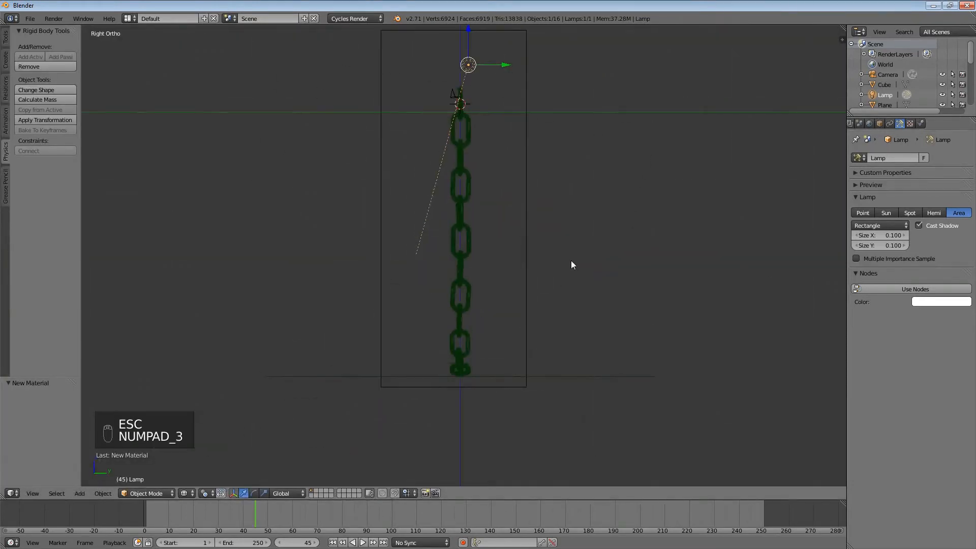
click(908, 289)
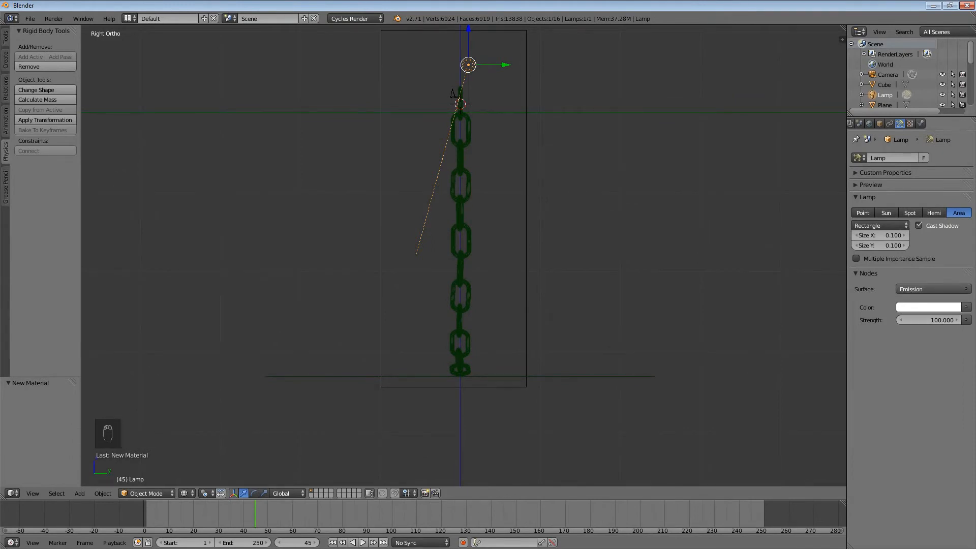
click(921, 319)
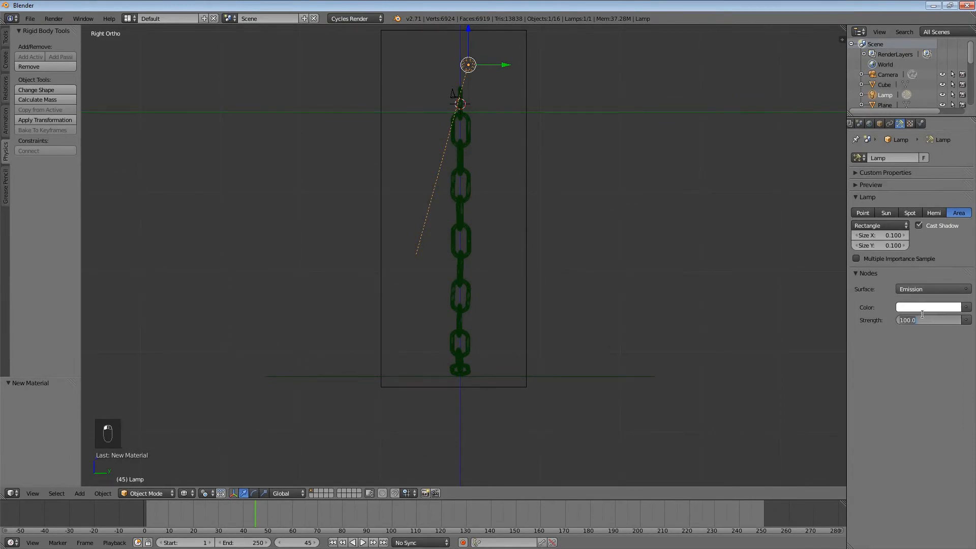
text(2000)
key(Return)
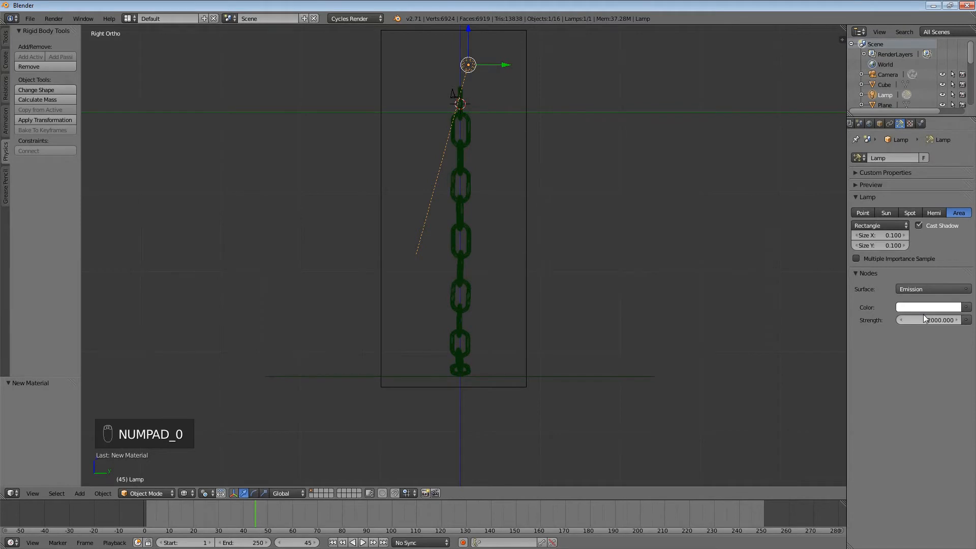
key(F12)
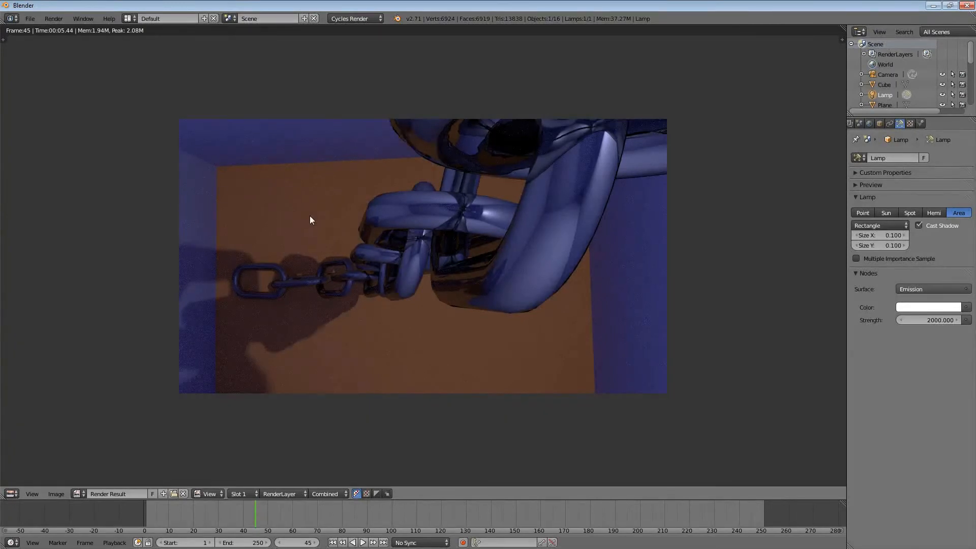
key(Escape)
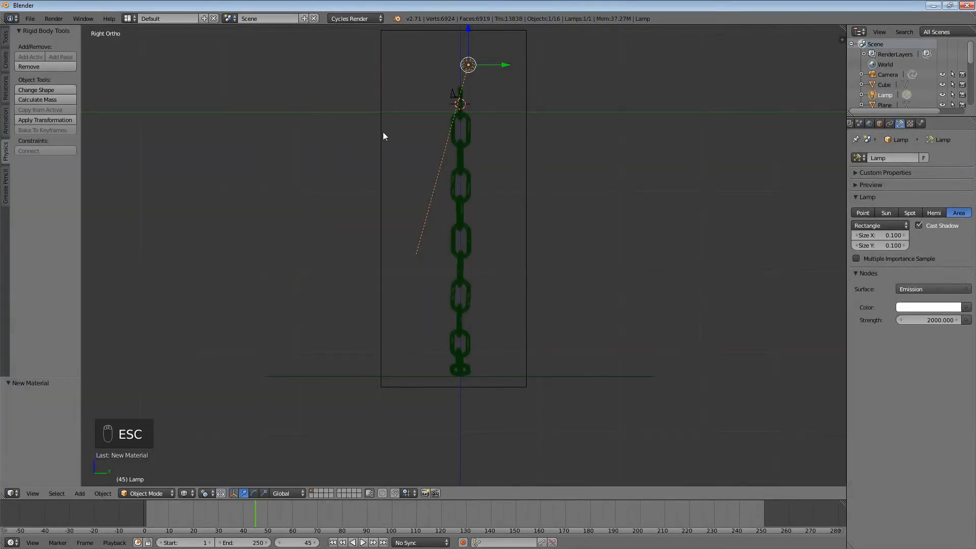
In the right view, move the area lamp 4.446 along Y and rotate it about 12°
key(g)
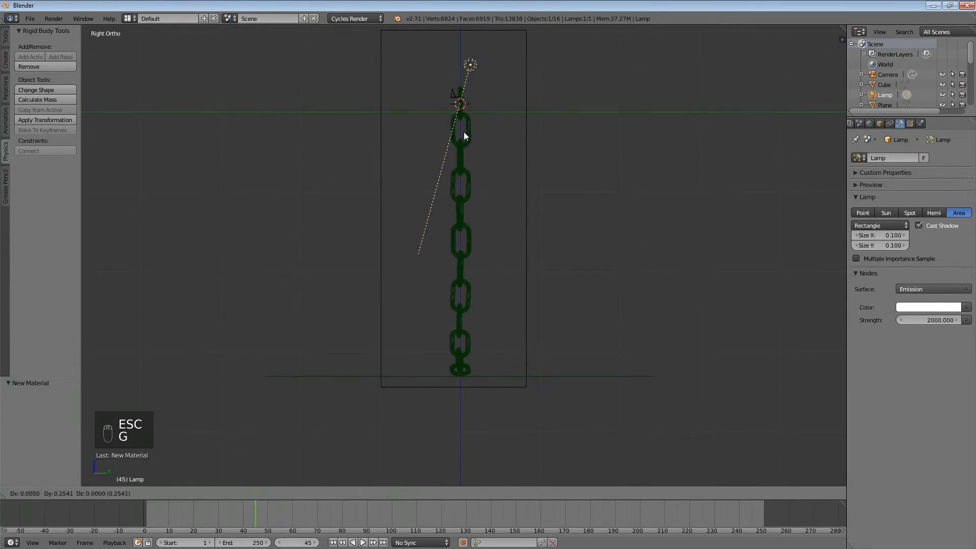
click(497, 133)
key(r)
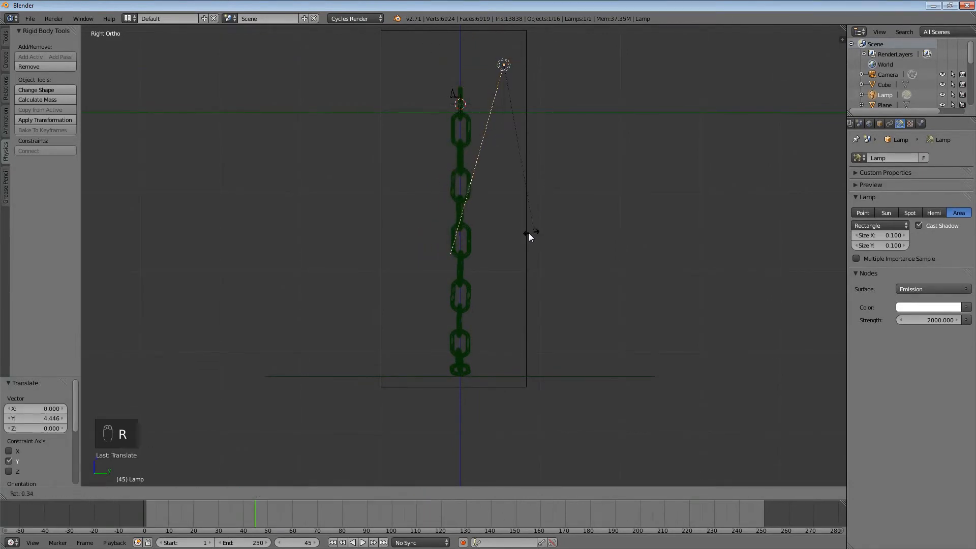
click(500, 238)
In the top view, move the lamp -12.703 along Y, rotate it about 69° toward the chain, and render the frame
key(KP_7)
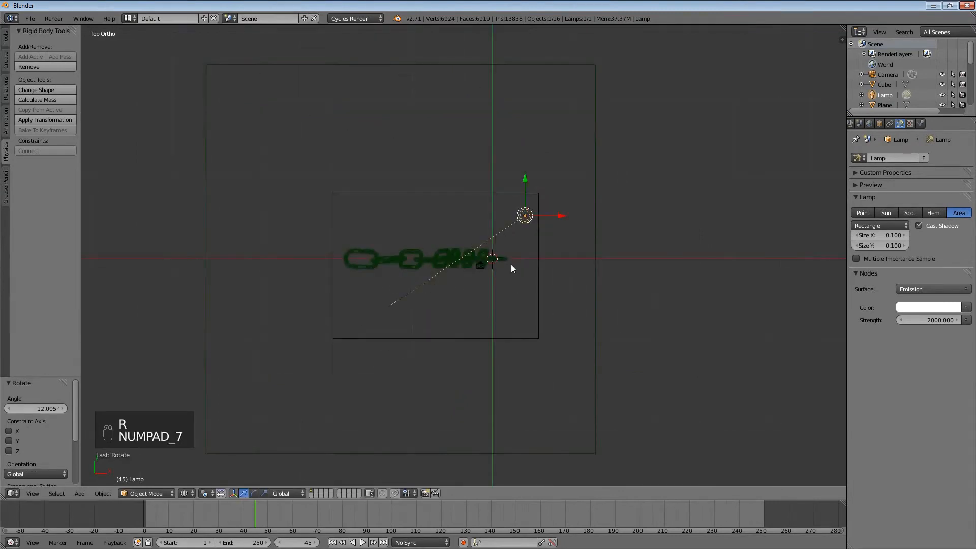
key(g)
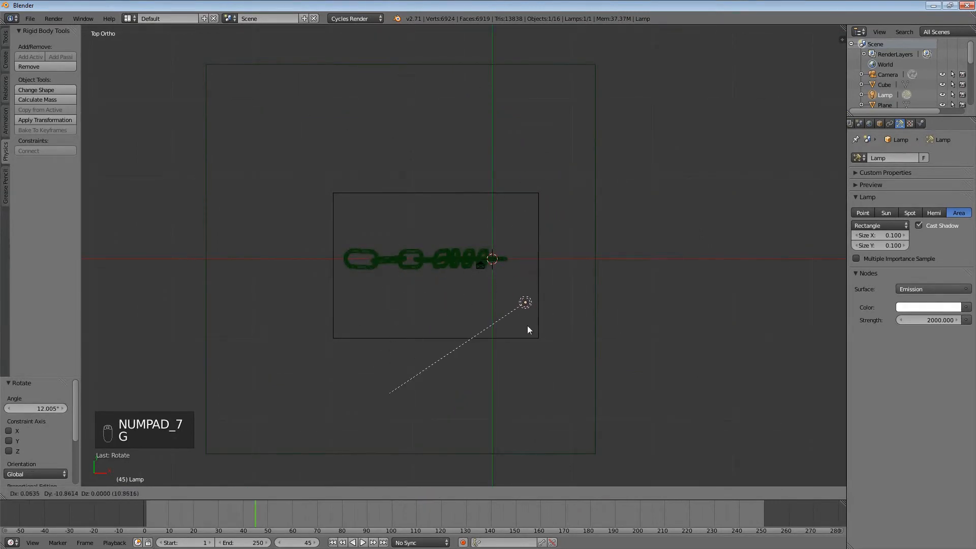
click(528, 336)
key(r)
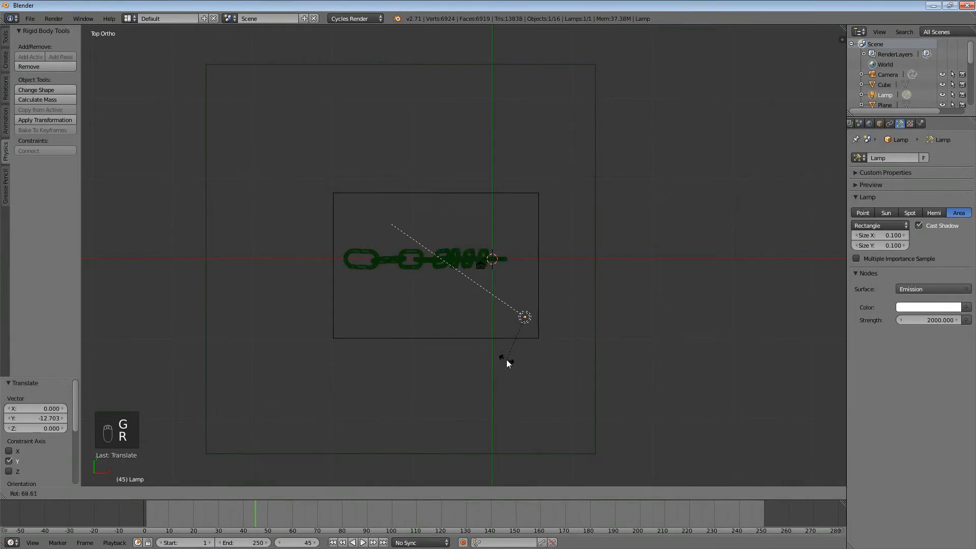
click(506, 359)
key(F12)
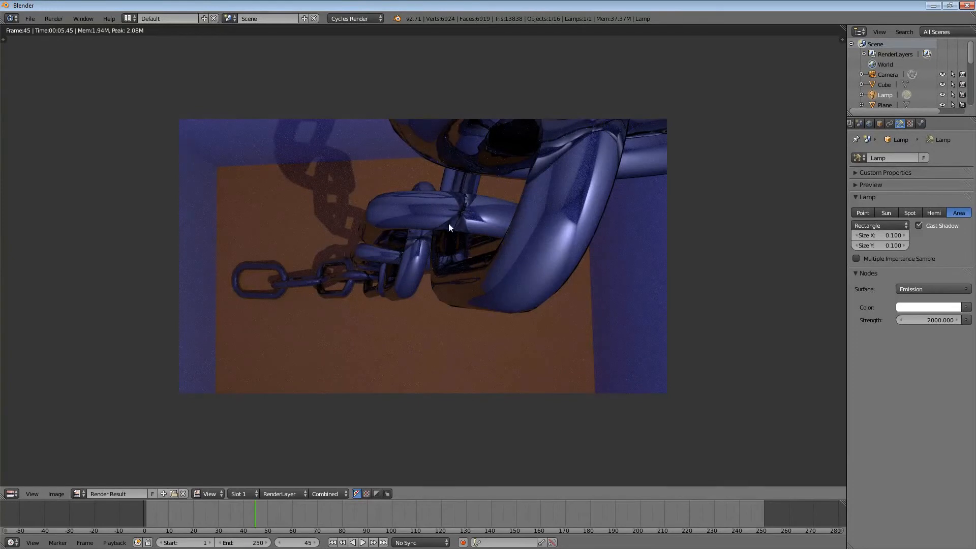
Leave the render, select the camera, and in camera view move it about -0.064 X, -0.586 Y and -0.033 Z
key(Escape)
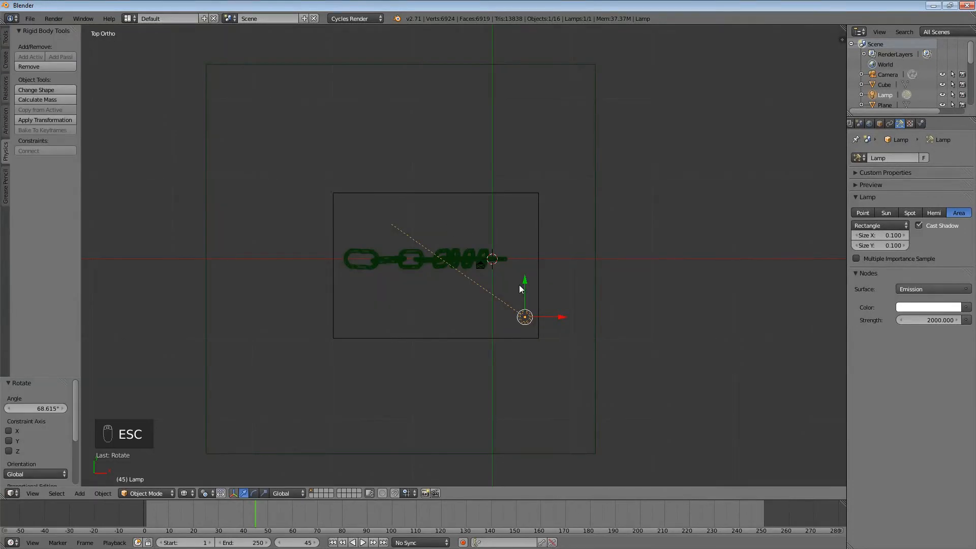
key(KP_3)
right_click(453, 93)
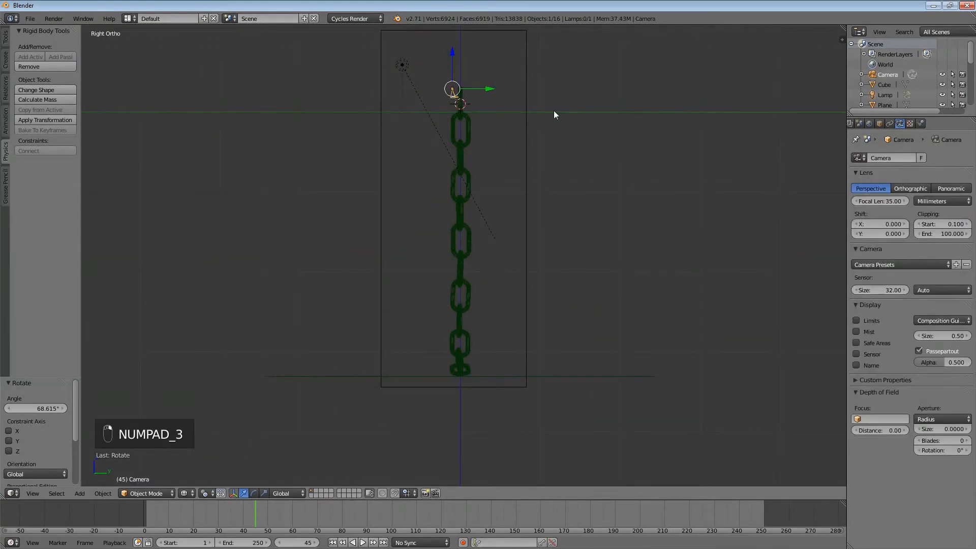
key(KP_0)
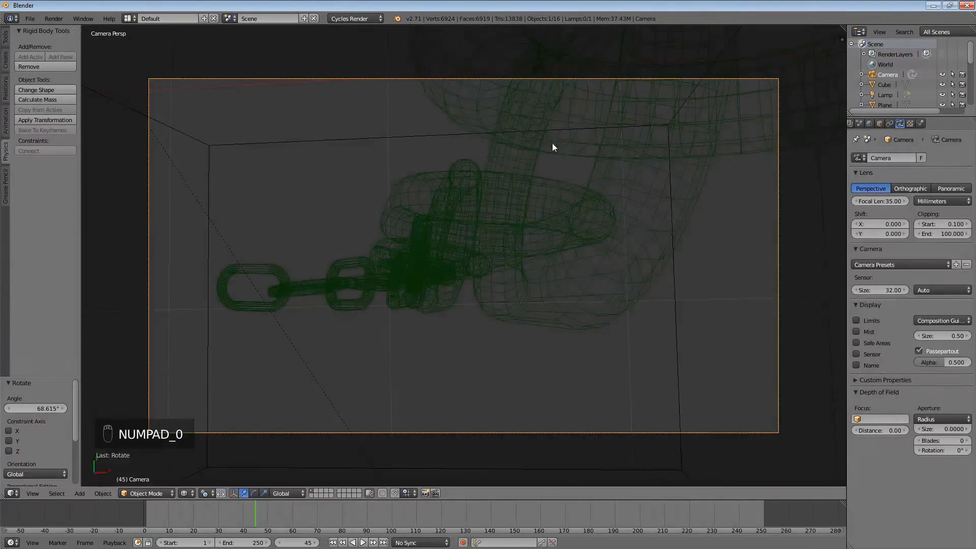
key(g)
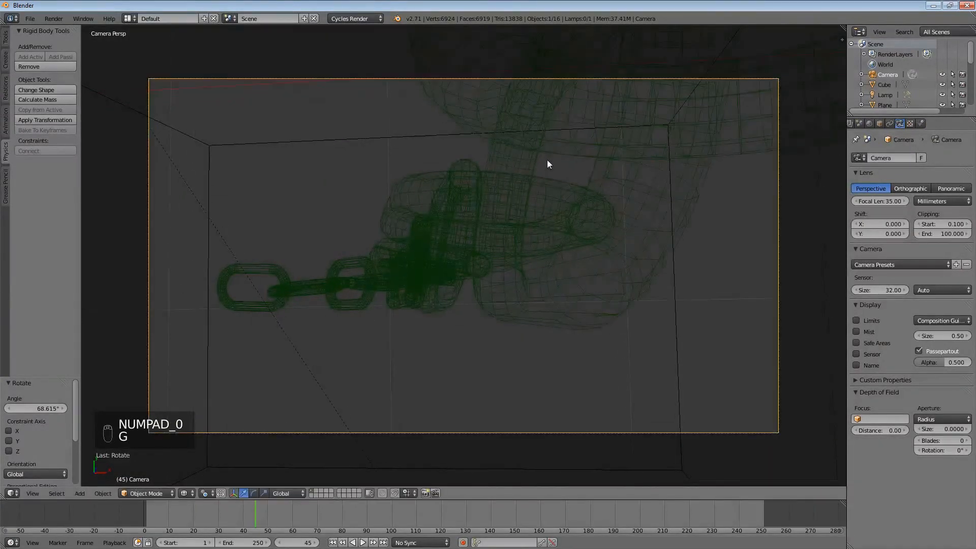
key(g)
click(542, 229)
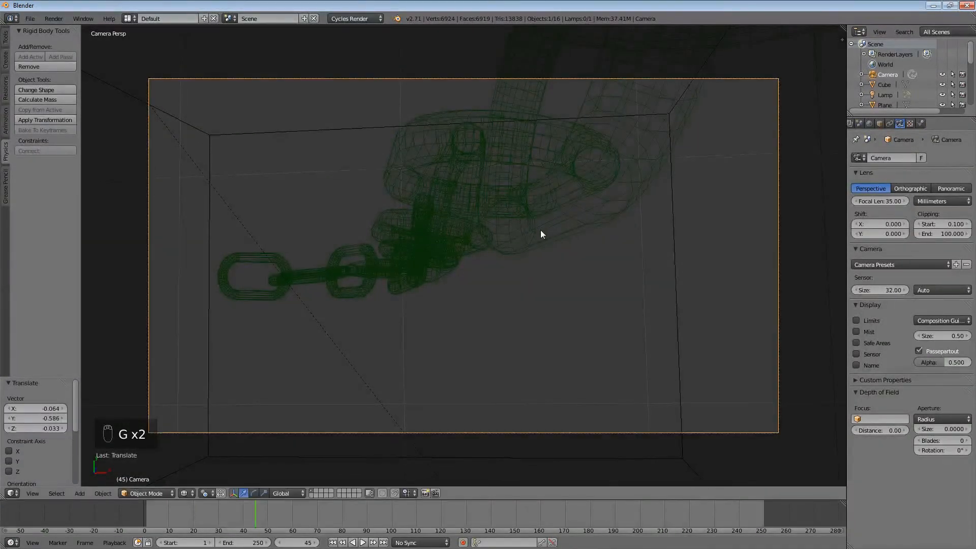
Trackball-rotate the camera about 5.73° and 1.146°, and in shaded display move it about -0.010 X, -0.384 Y and -0.064 Z
key(r)
key(r)
click(541, 237)
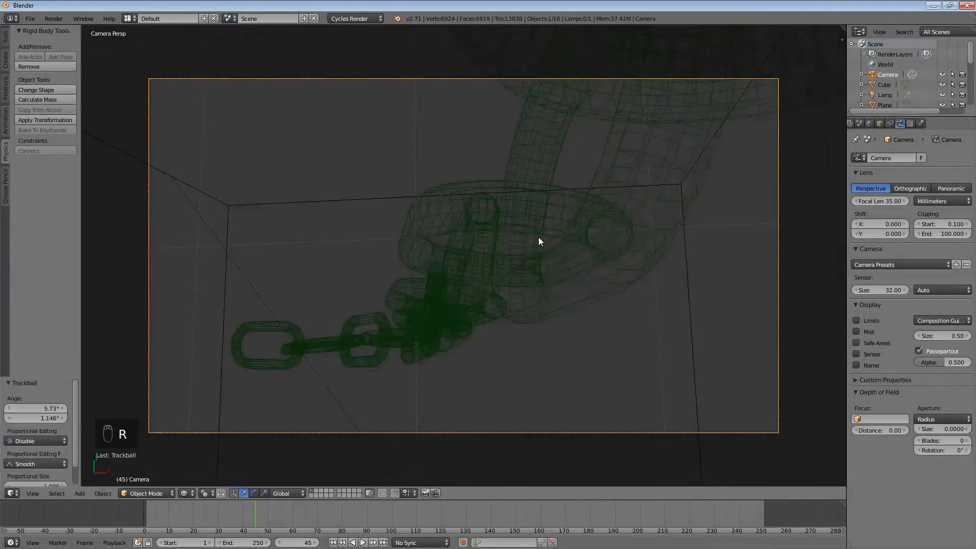
key(z)
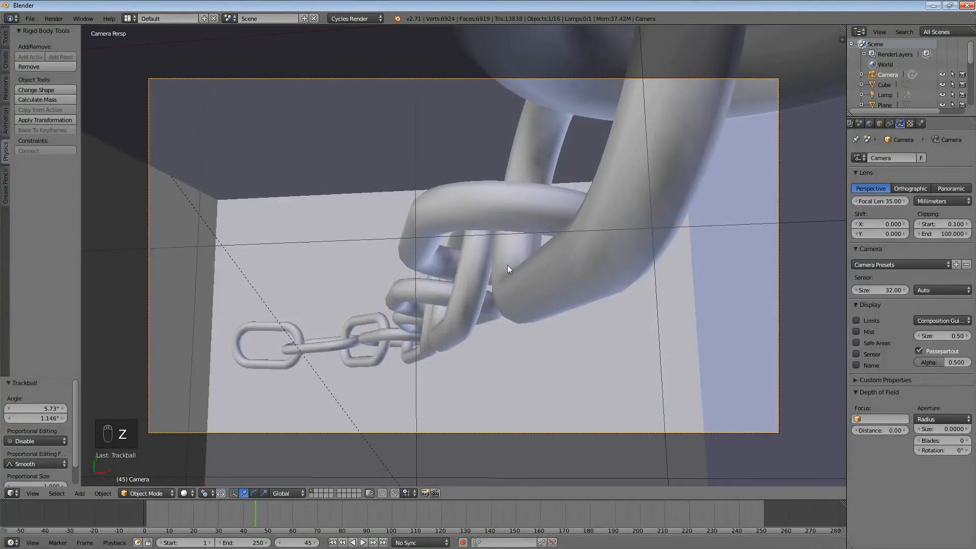
key(g)
click(455, 294)
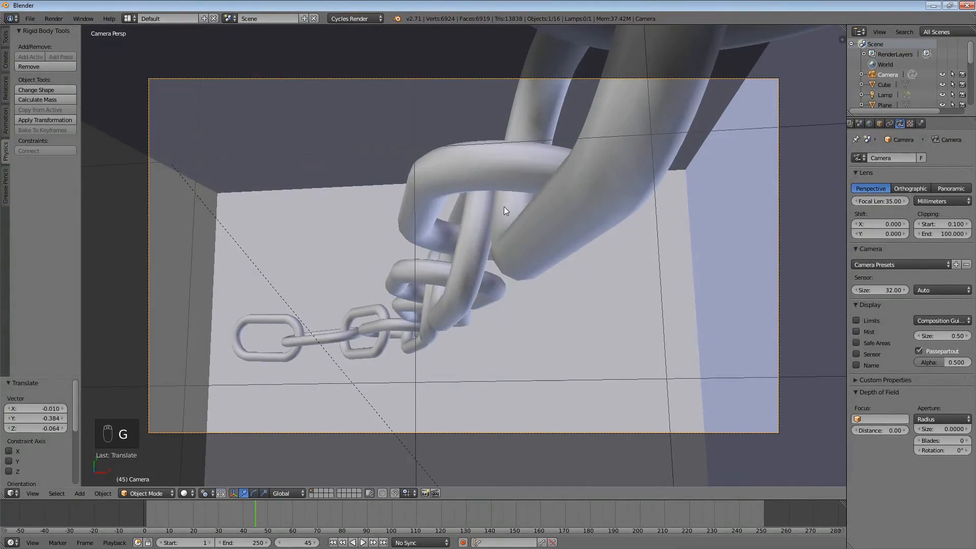
In the wireframe right view, turn on the display of the camera's Limits
key(KP_3)
key(z)
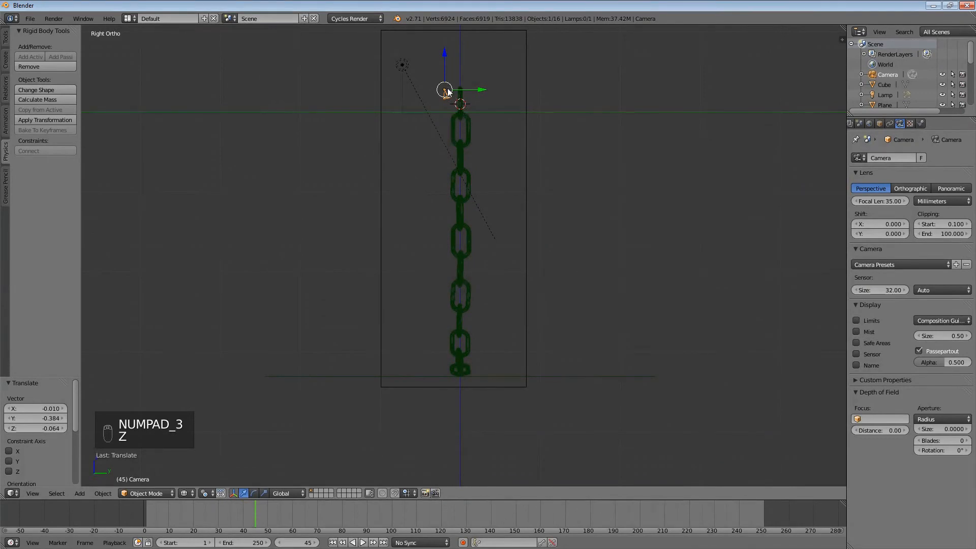
scroll(463, 122, up, 1)
scroll(475, 138, up, 1)
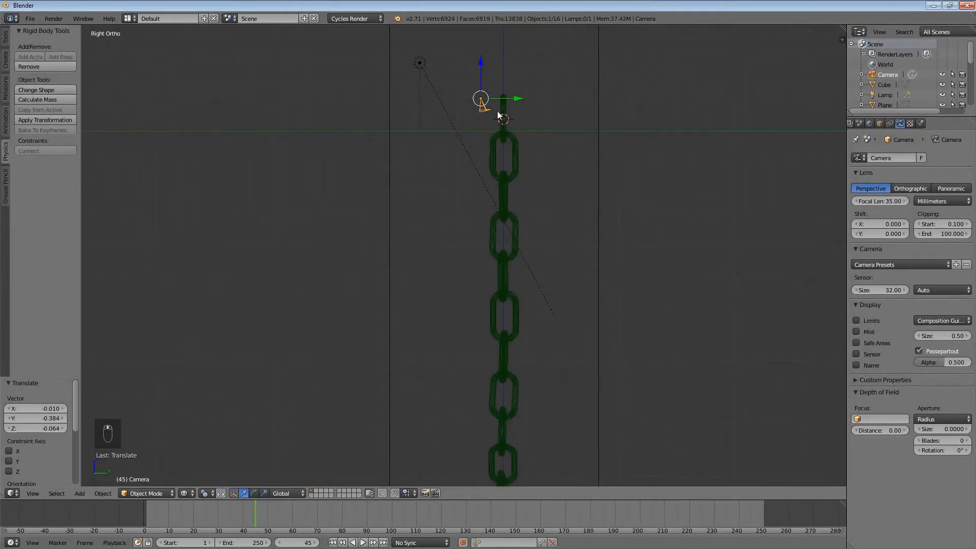
scroll(483, 130, down, 1)
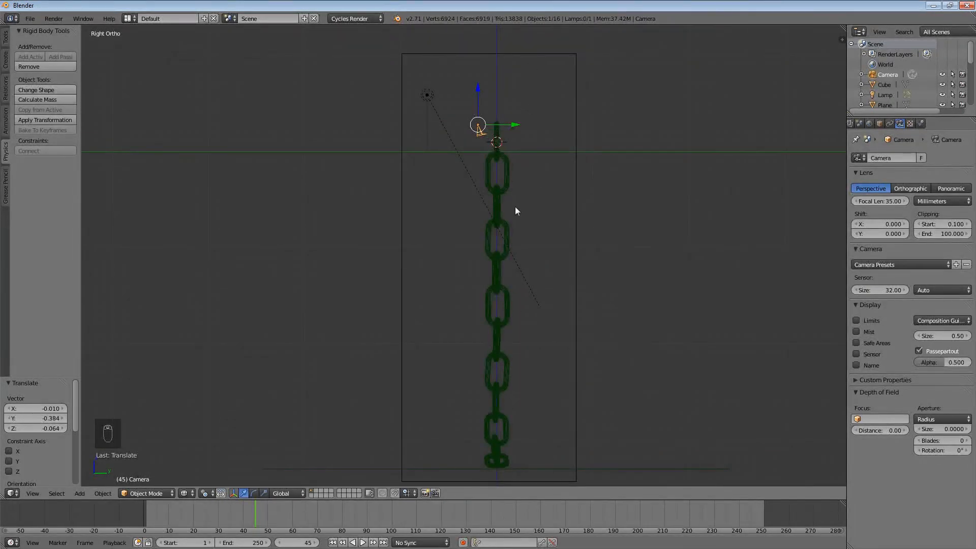
click(870, 320)
scroll(575, 295, down, 1)
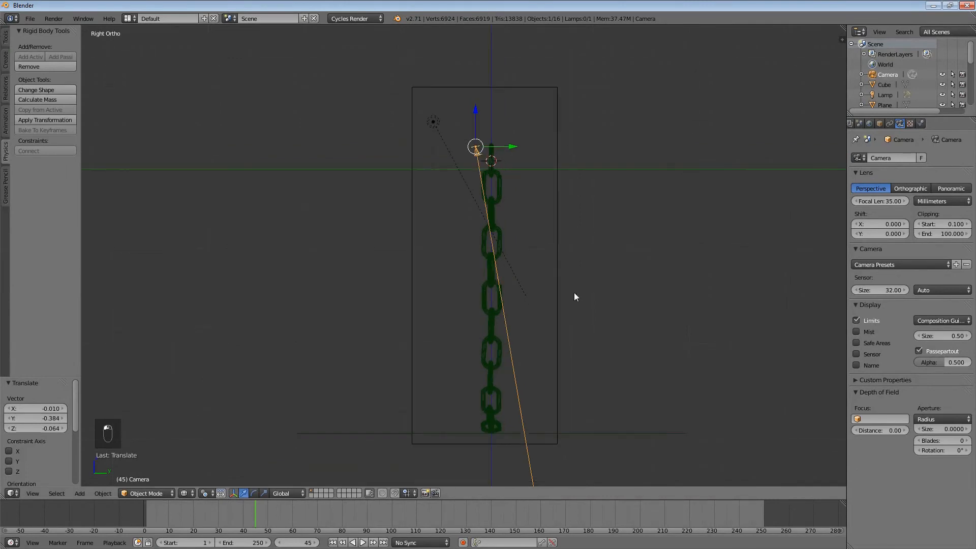
Set the camera's depth of field aperture size to 0.05
scroll(636, 322, down, 8)
scroll(491, 331, up, 10)
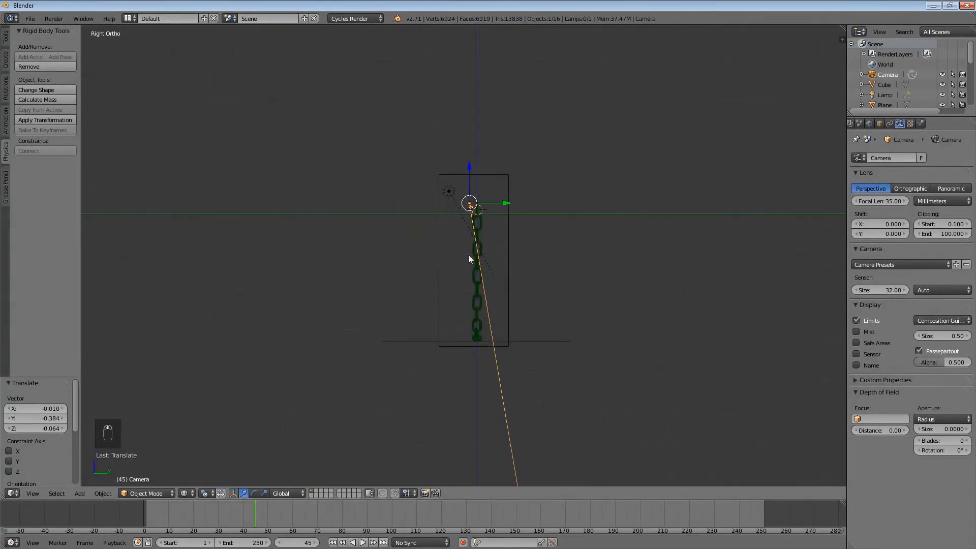
scroll(492, 148, up, 6)
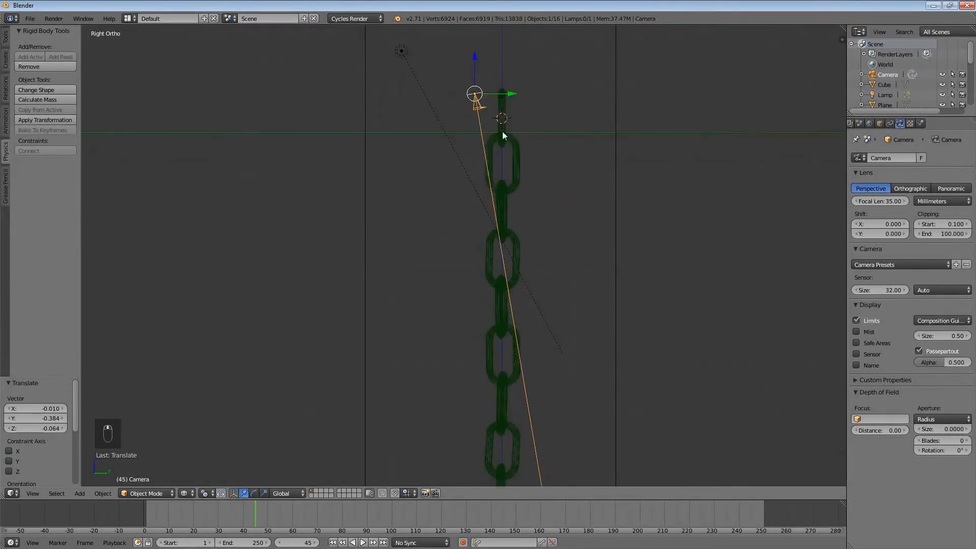
shift+middle_drag(483, 127, 476, 328)
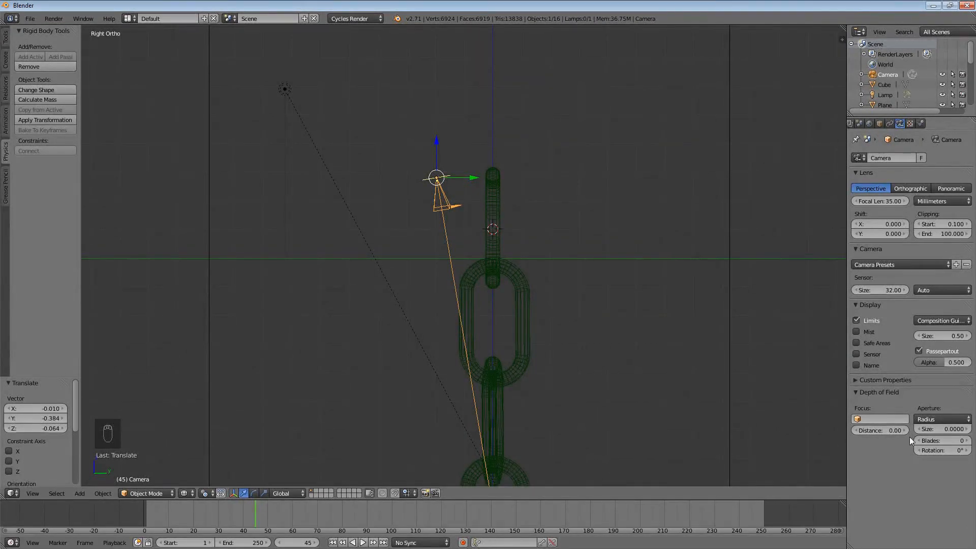
click(939, 429)
text(0)
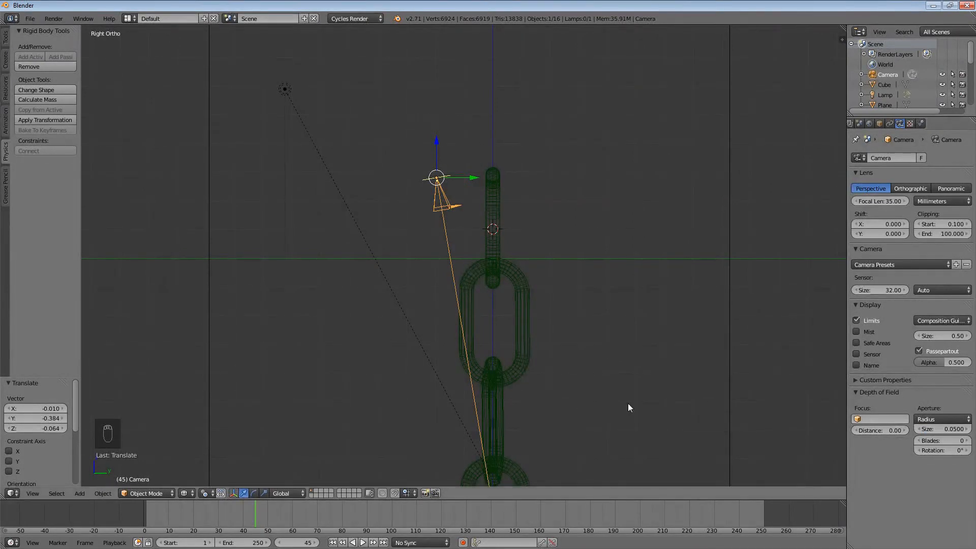
key(KP_0)
scroll(449, 278, down, 6)
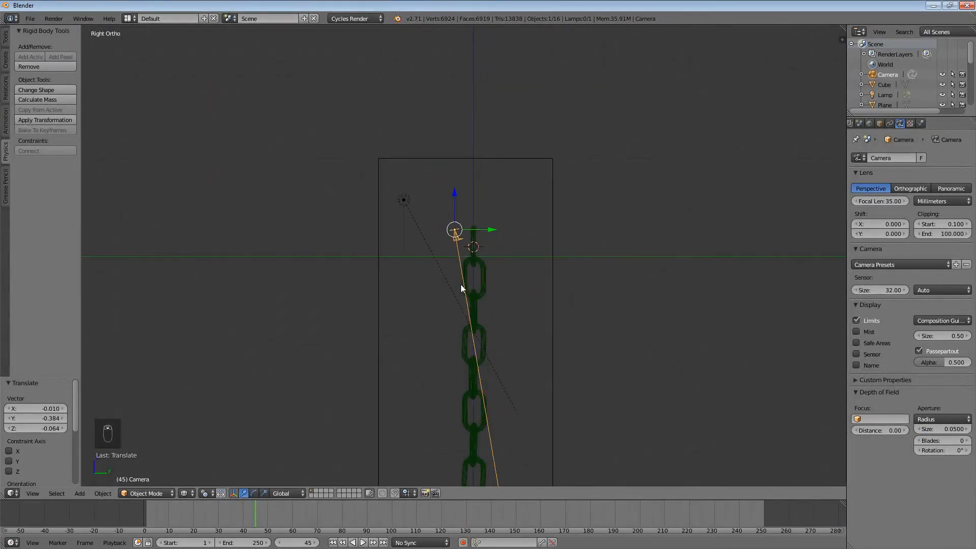
scroll(483, 337, up, 5)
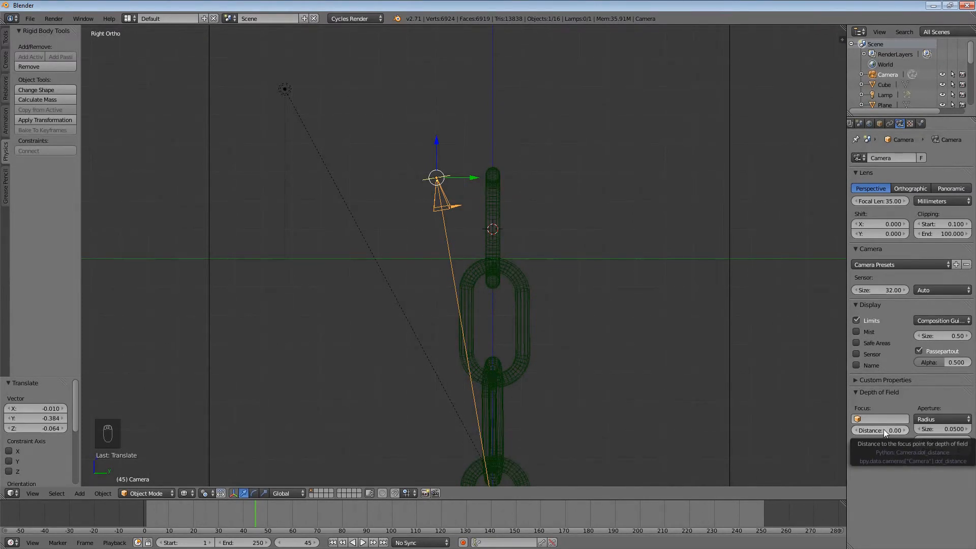
Adjust the camera's depth of field distance to 2.70, checking the focus marker's position relative to the upper chain links
drag(883, 429, 975, 430)
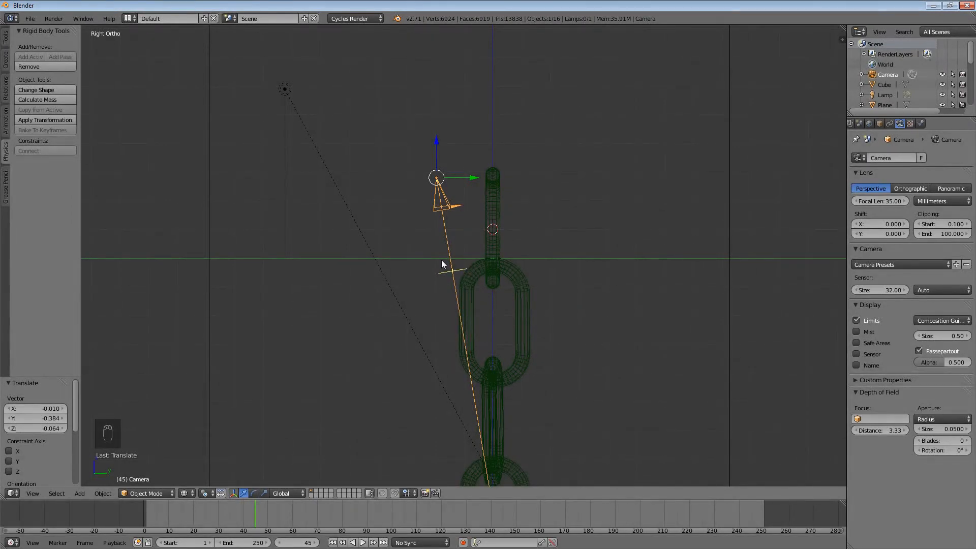
key(KP_0)
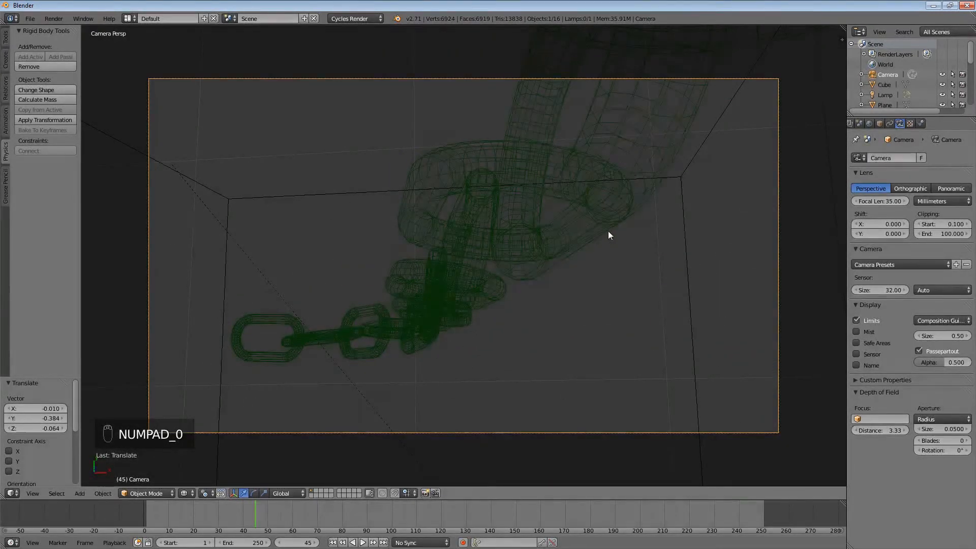
middle_drag(608, 231, 570, 137)
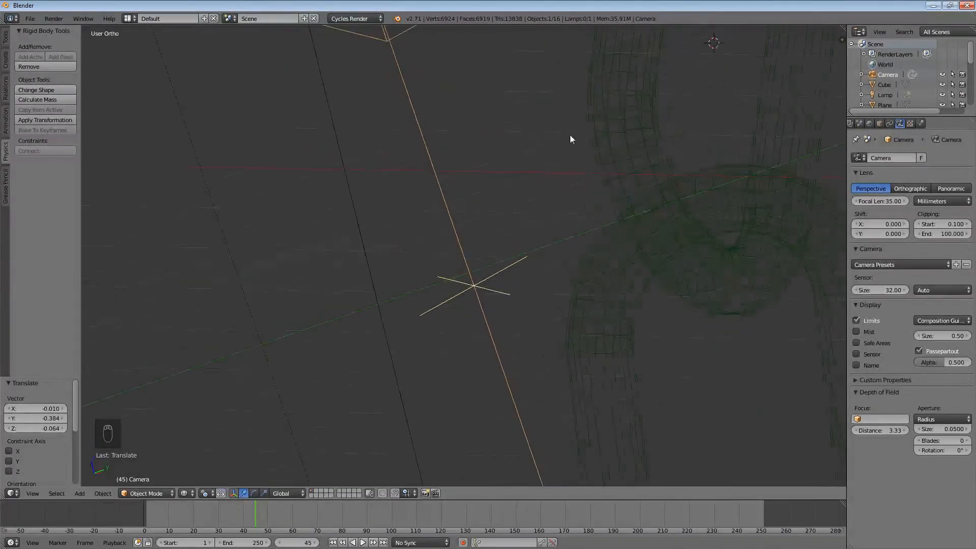
scroll(570, 138, down, 6)
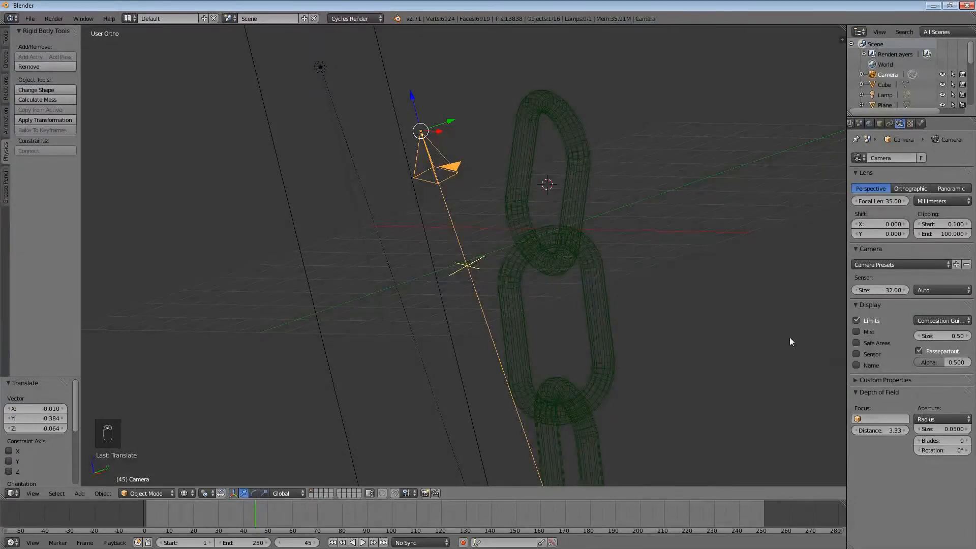
drag(889, 431, 867, 432)
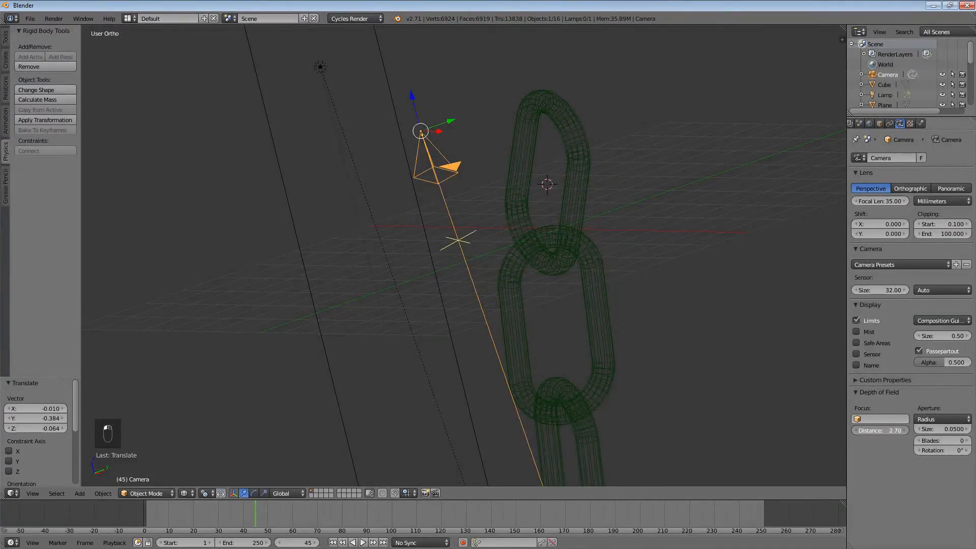
Examine the framing in camera view and compare the focus marker with the chain in the front view
key(KP_0)
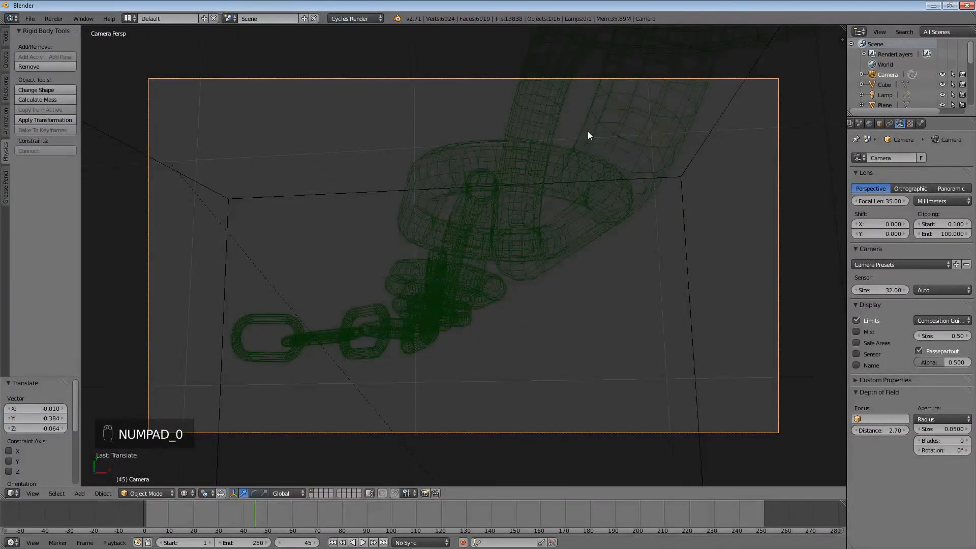
scroll(588, 132, down, 5)
scroll(565, 185, up, 3)
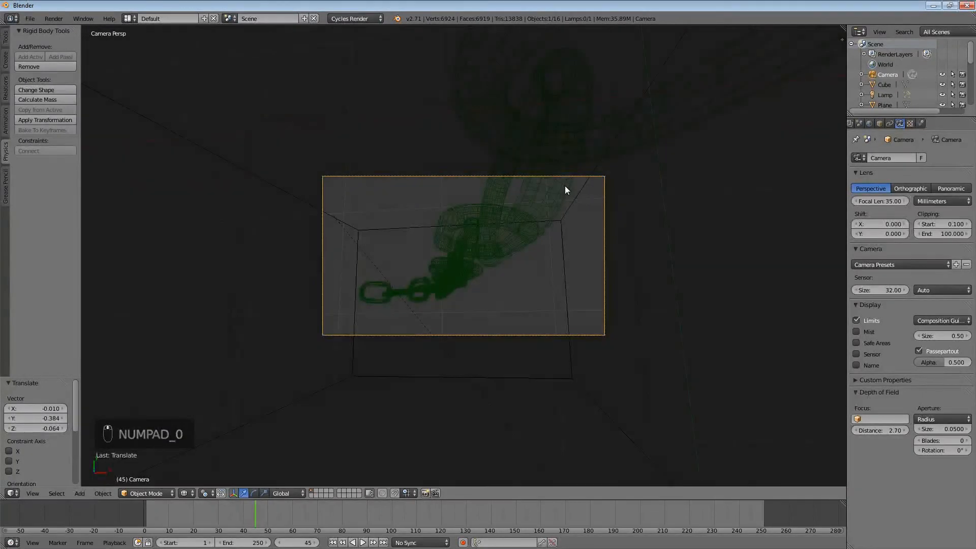
scroll(565, 185, up, 2)
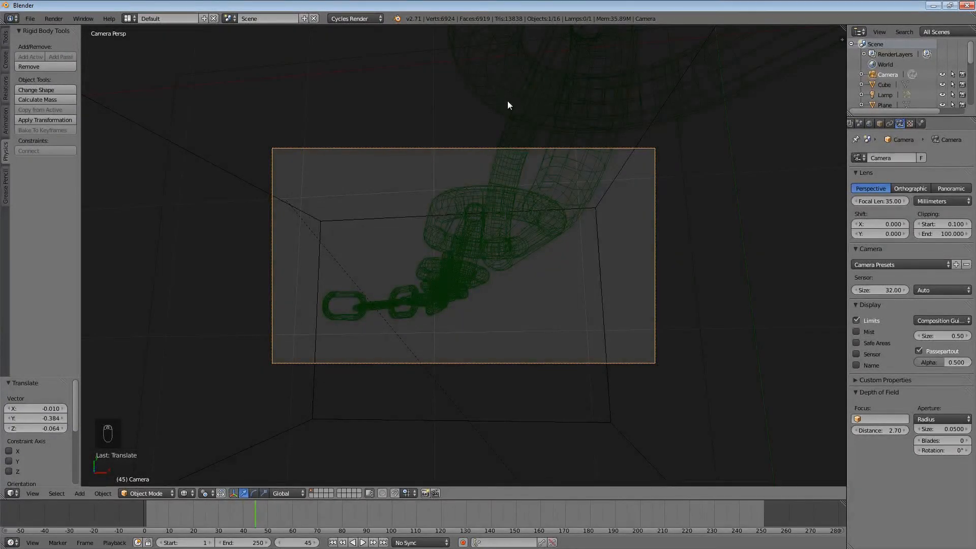
scroll(541, 141, up, 1)
scroll(559, 142, up, 2)
scroll(585, 145, down, 1)
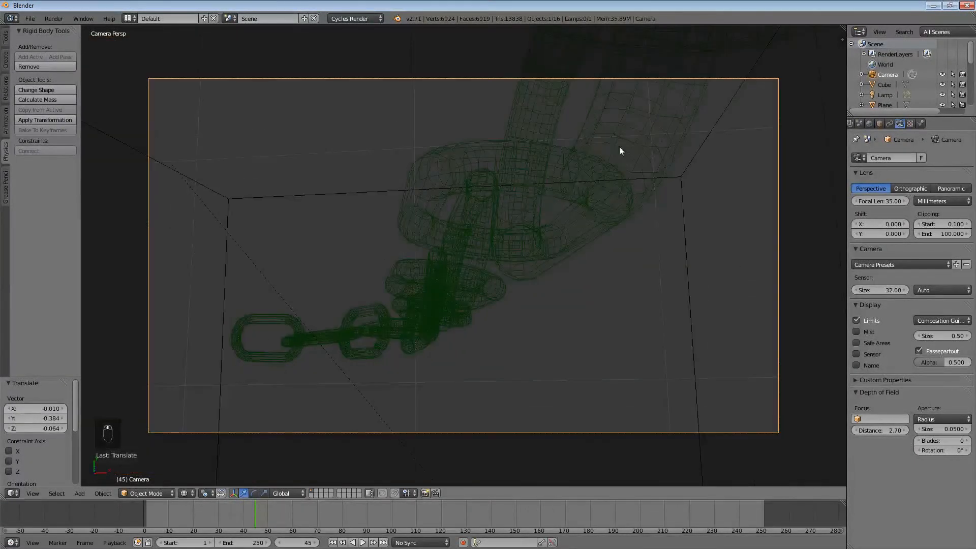
key(KP_0)
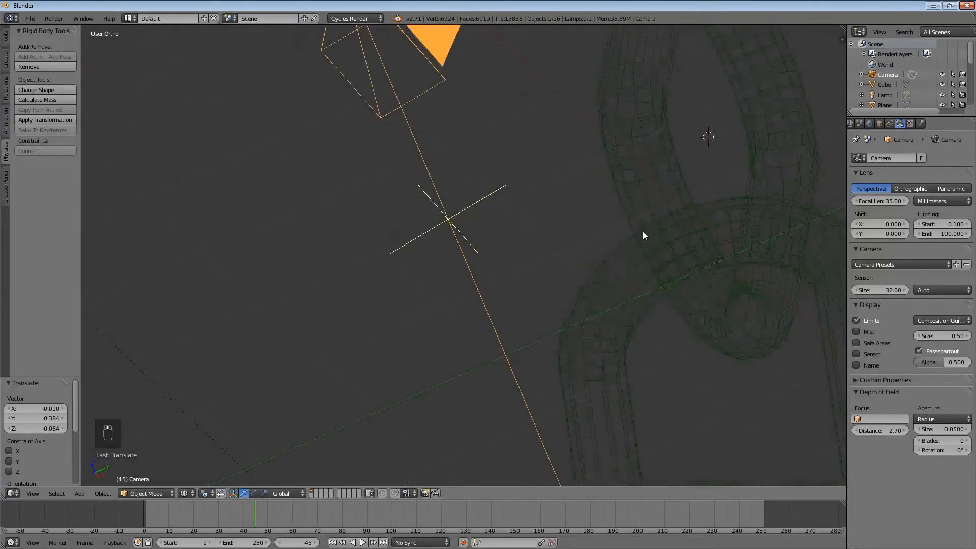
key(KP_0)
key(KP_1)
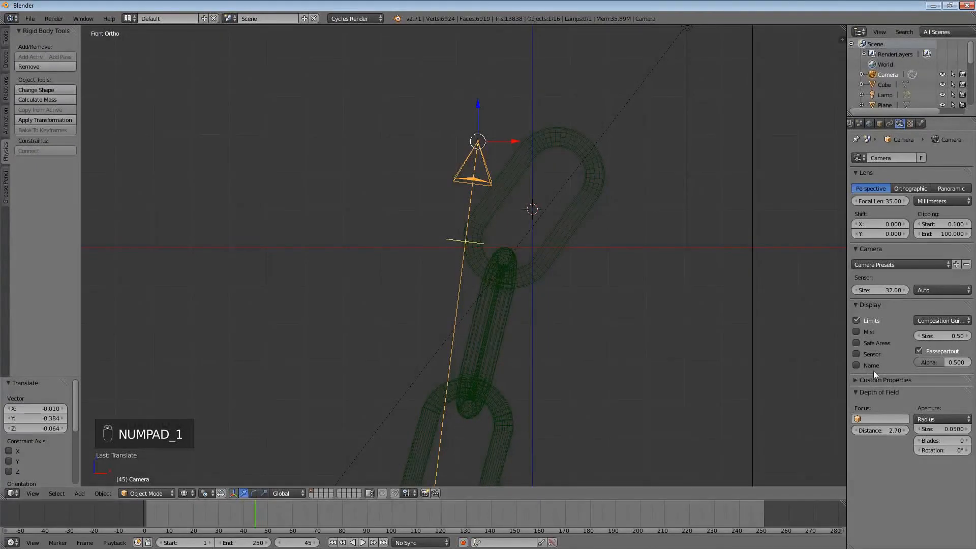
Return the timeline to frame 1 and examine the chain's full length against the camera's focus line in the front view
drag(255, 514, 157, 514)
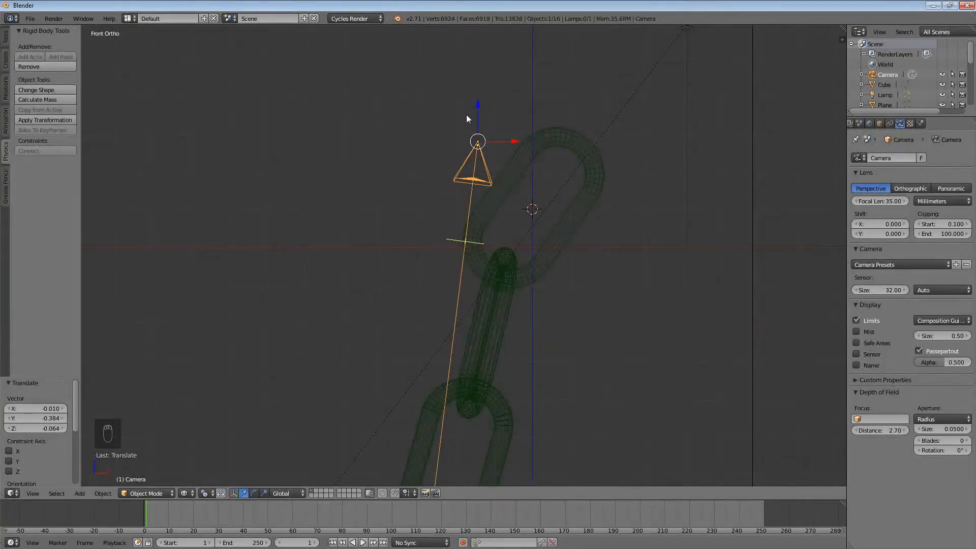
scroll(483, 182, down, 3)
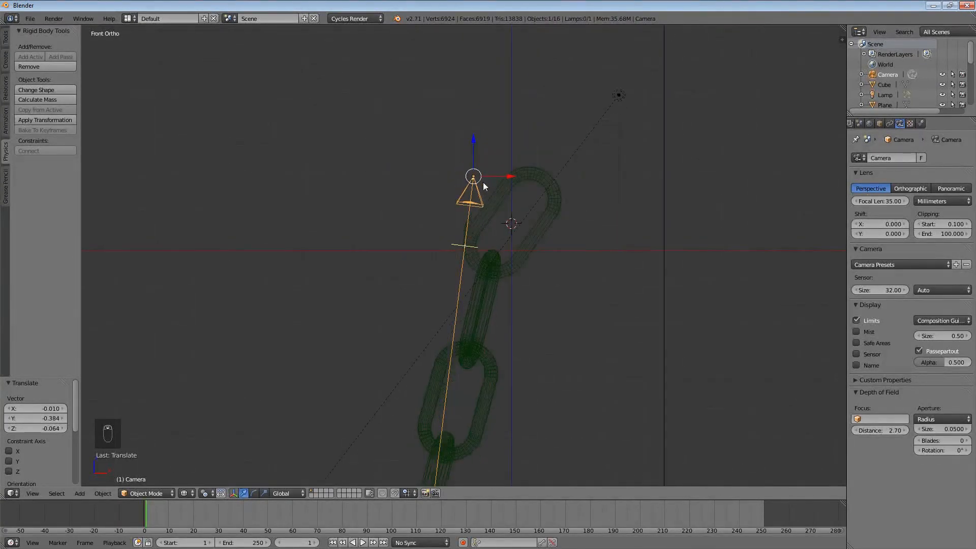
shift+middle_drag(463, 273, 486, 146)
scroll(489, 145, down, 2)
shift+middle_drag(484, 216, 486, 177)
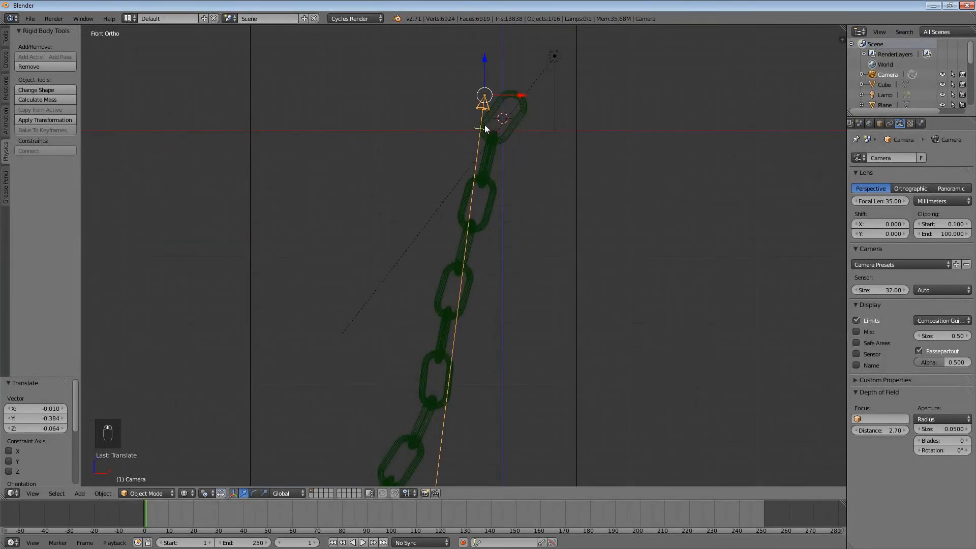
shift+middle_drag(470, 228, 478, 196)
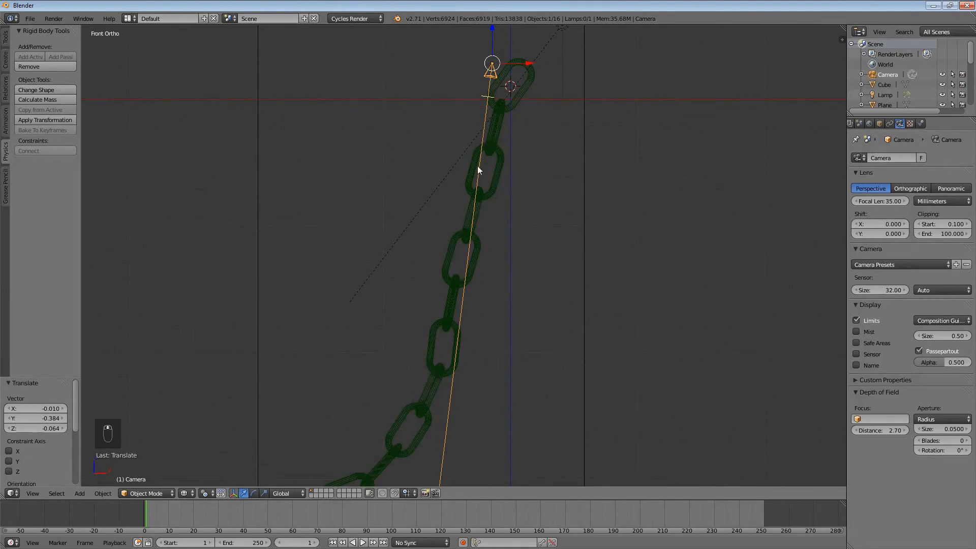
shift+middle_drag(407, 458, 433, 386)
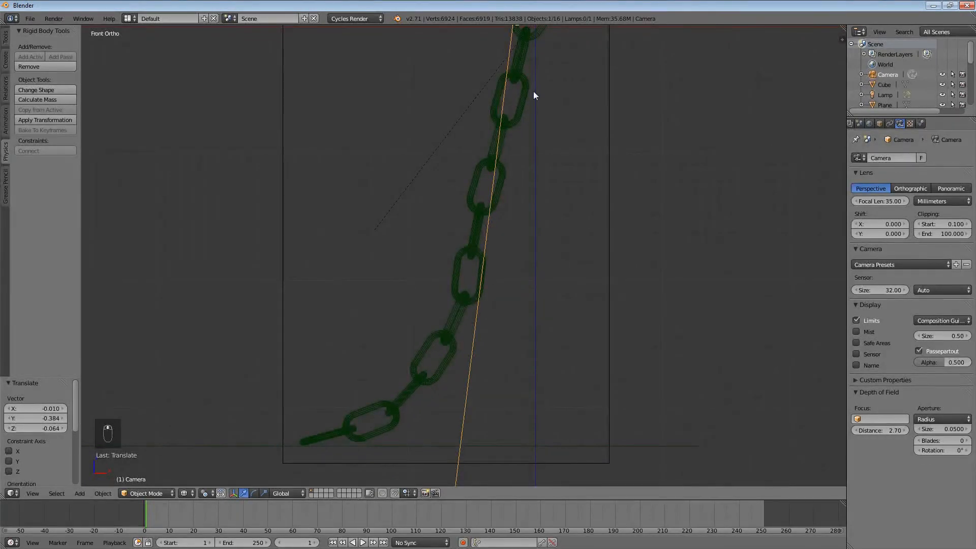
scroll(523, 98, down, 2)
shift+middle_drag(524, 98, 533, 124)
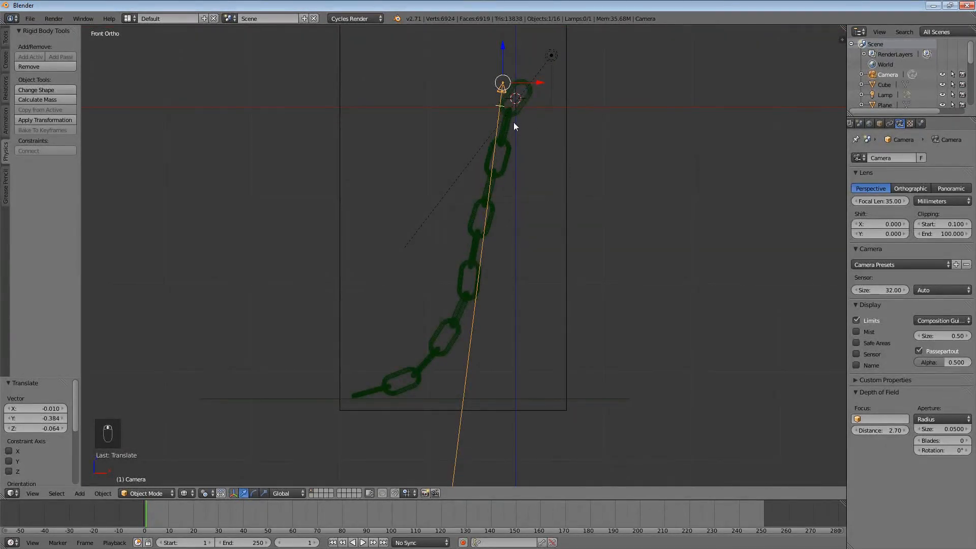
Play back the chain animation, then keyframe the camera's 2.70 depth of field distance at frame 1 and render that frame as a test
key(alt+a)
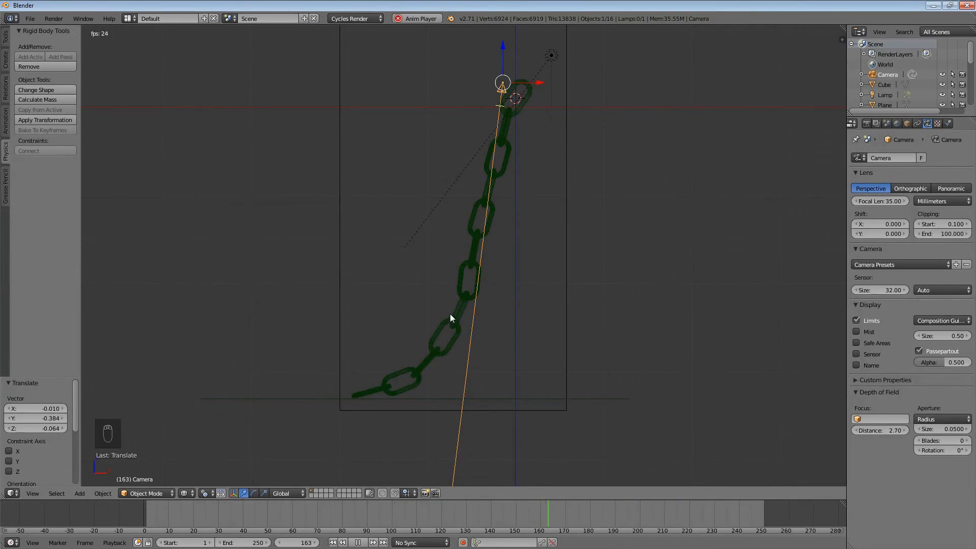
key(Escape)
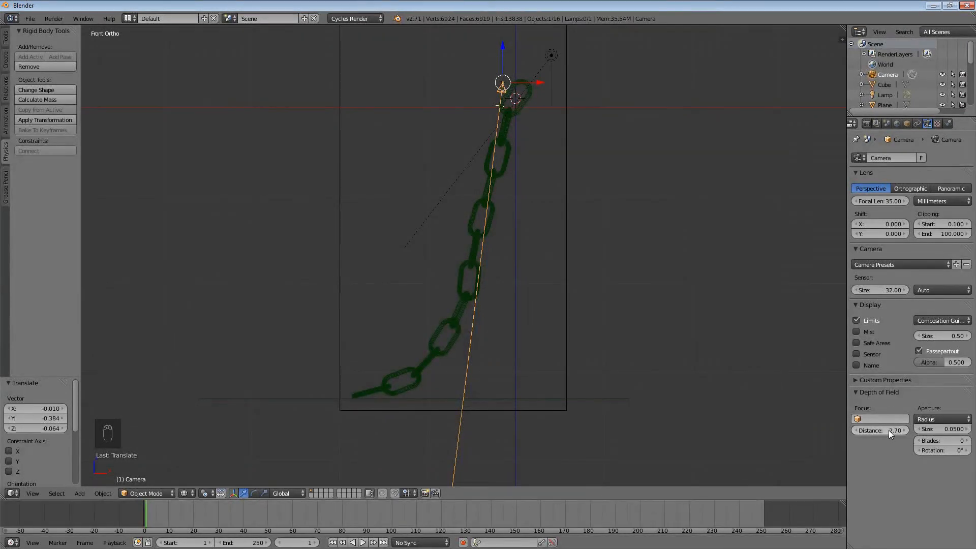
key(i)
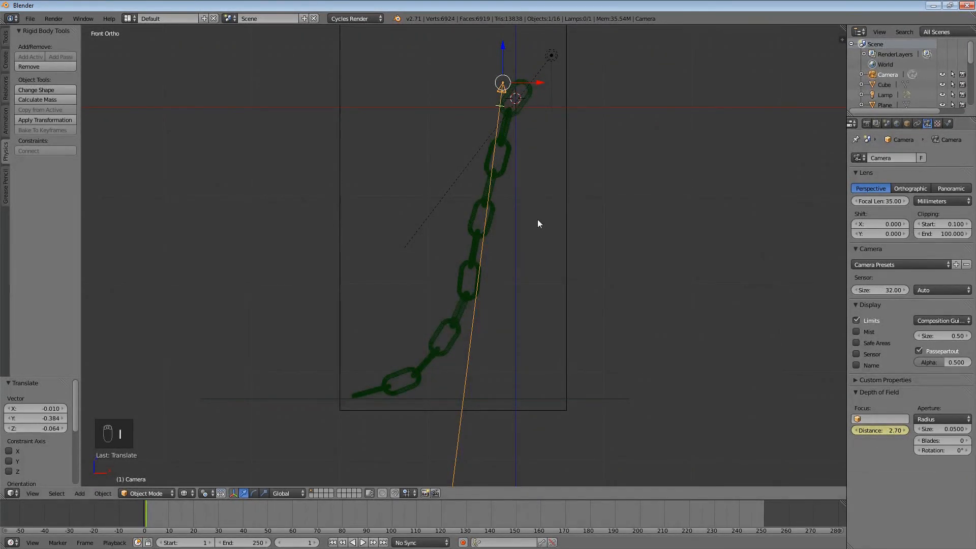
key(F12)
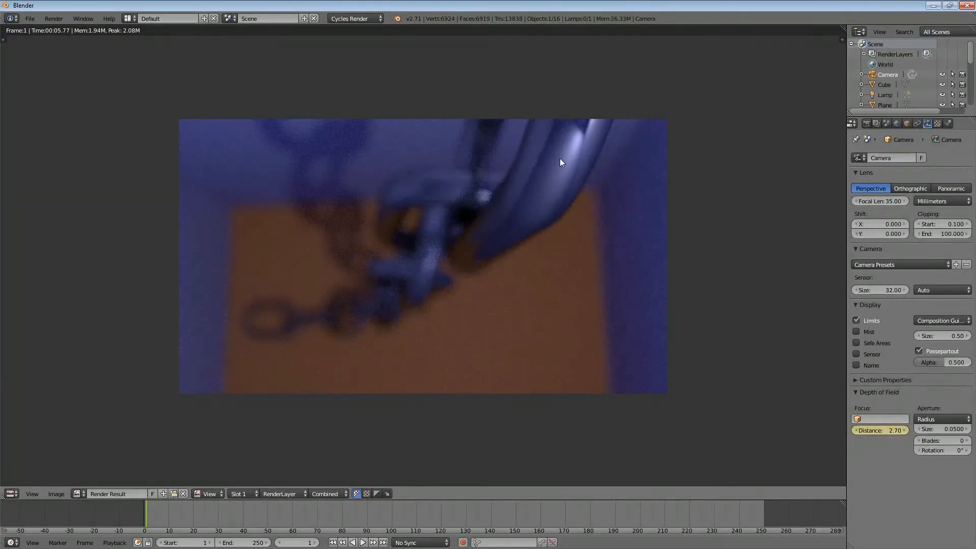
key(Escape)
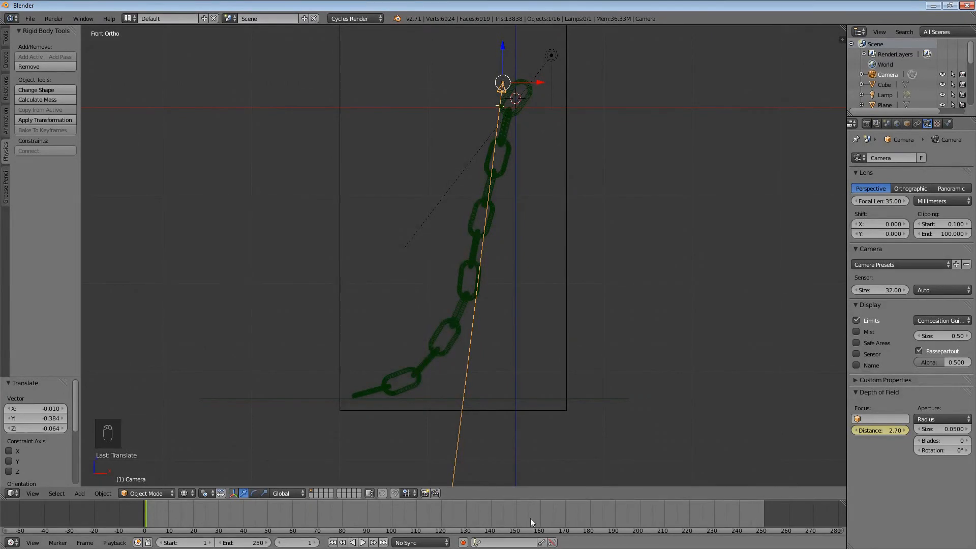
Move the timeline to frame 100 and set the animation's end frame to 100
drag(255, 510, 312, 508)
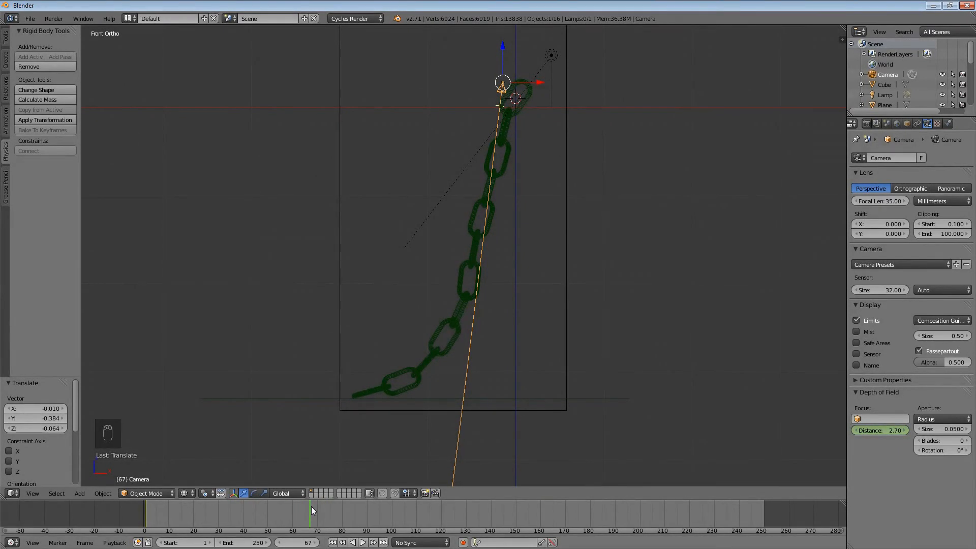
click(392, 507)
click(248, 542)
text(100)
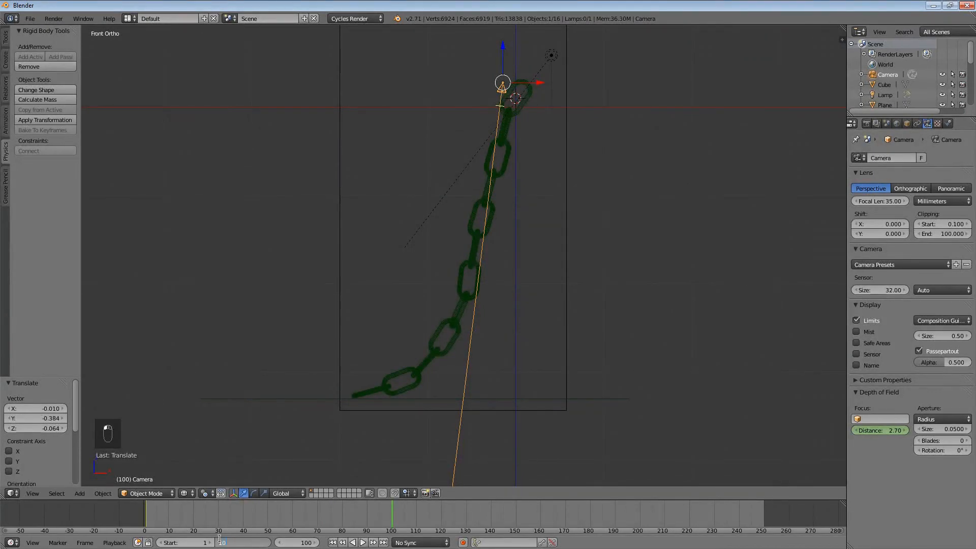
key(Return)
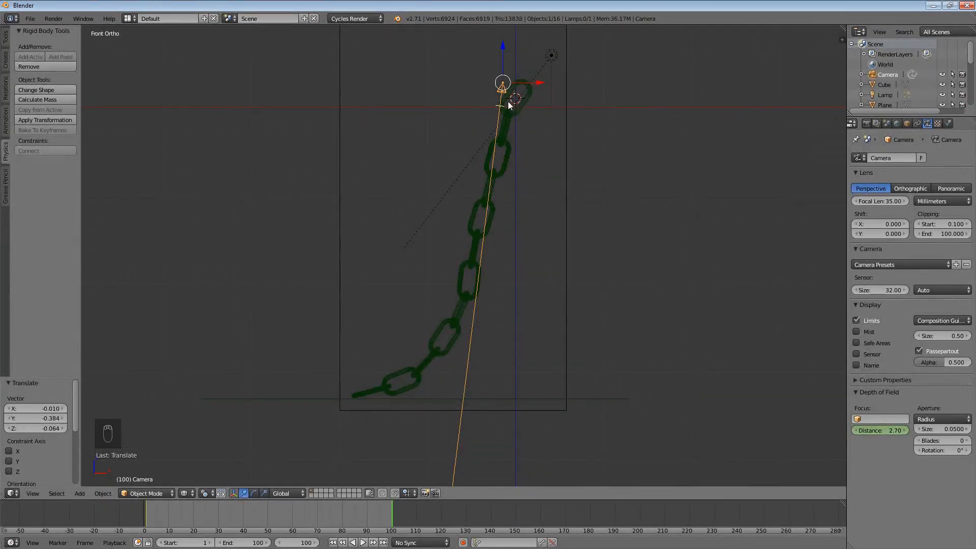
Set the camera's depth of field distance to 36.54, with the focus marker at the chain's lower end, and keyframe it at frame 100
key(KP_0)
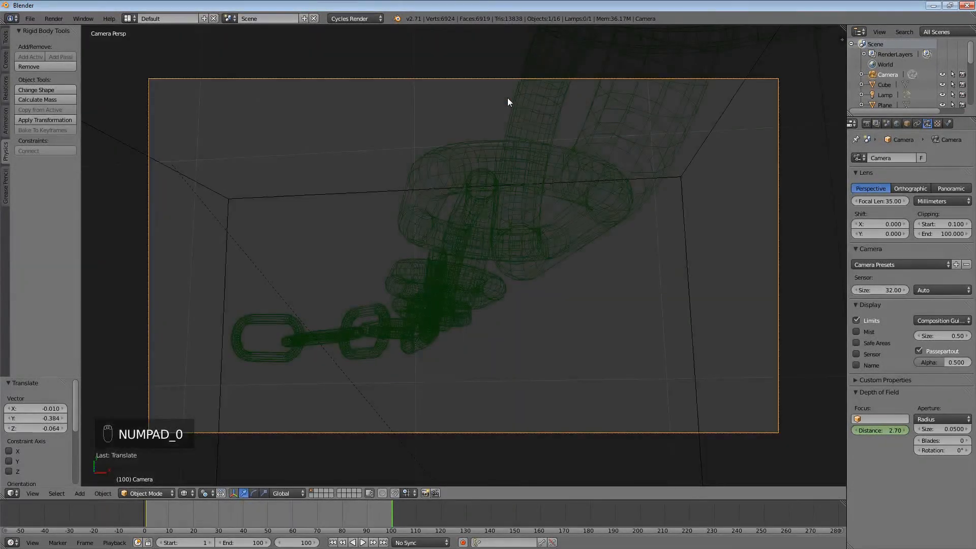
key(KP_3)
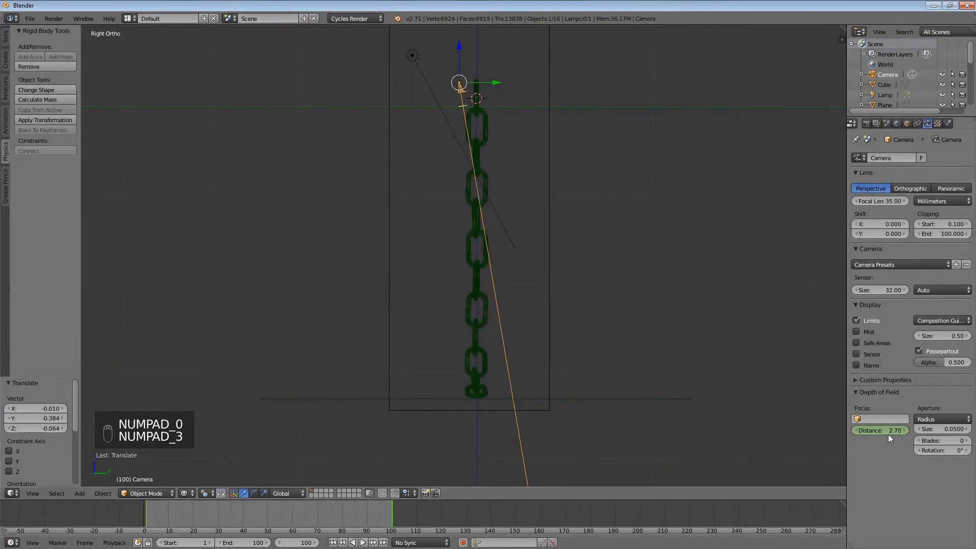
mouse_move(888, 430)
mouse_down()
mouse_move(931, 431)
mouse_move(877, 430)
mouse_up()
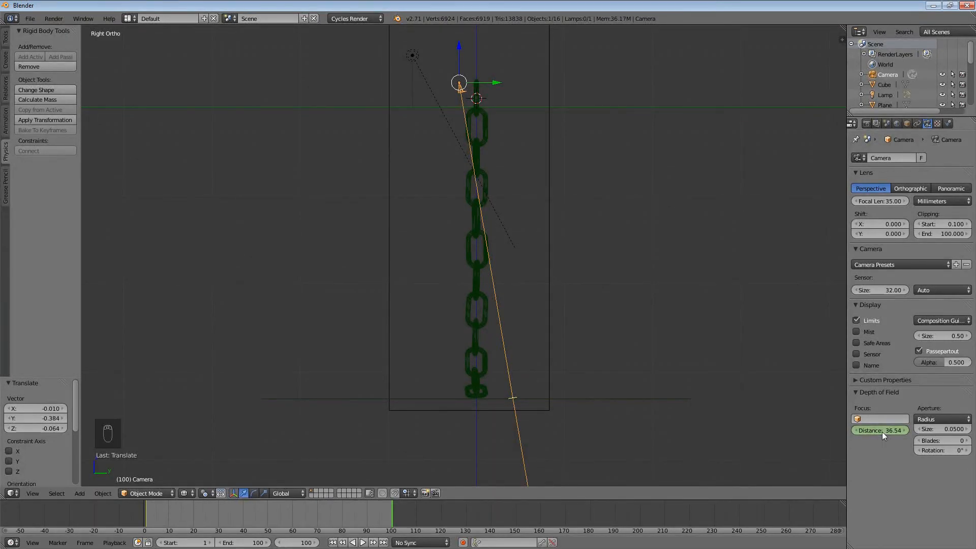
key(i)
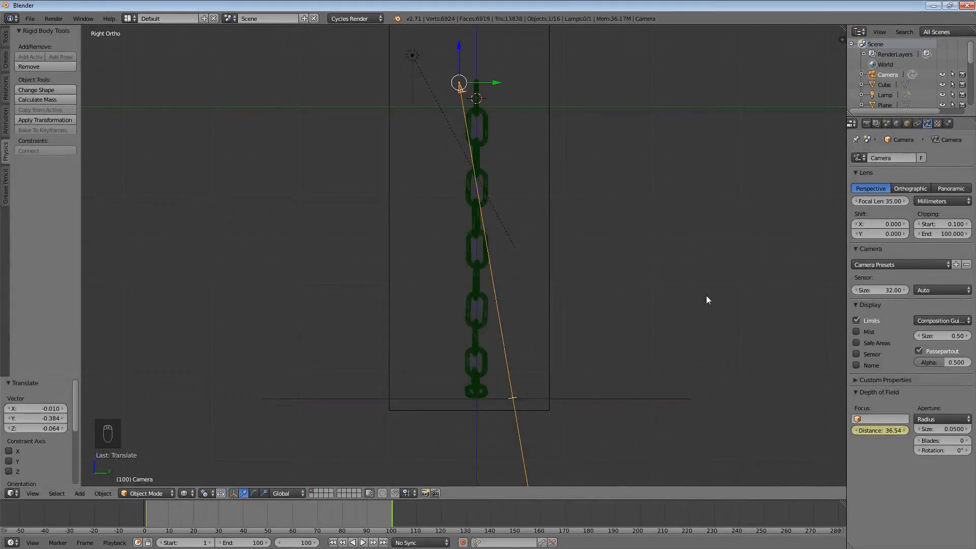
Scrub the timeline back to frame 1, checking how the focus marker travels along the chain in the side view
drag(331, 523, 247, 514)
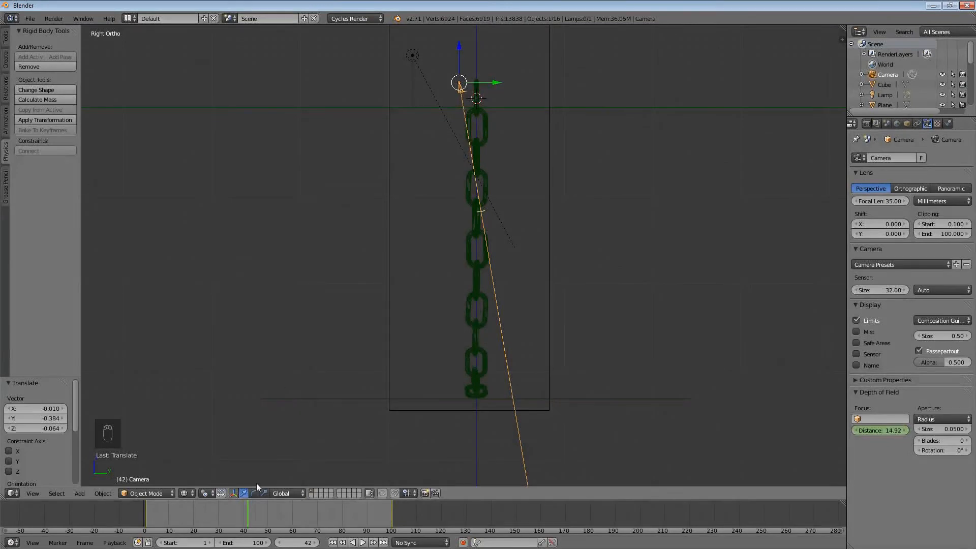
drag(251, 514, 146, 518)
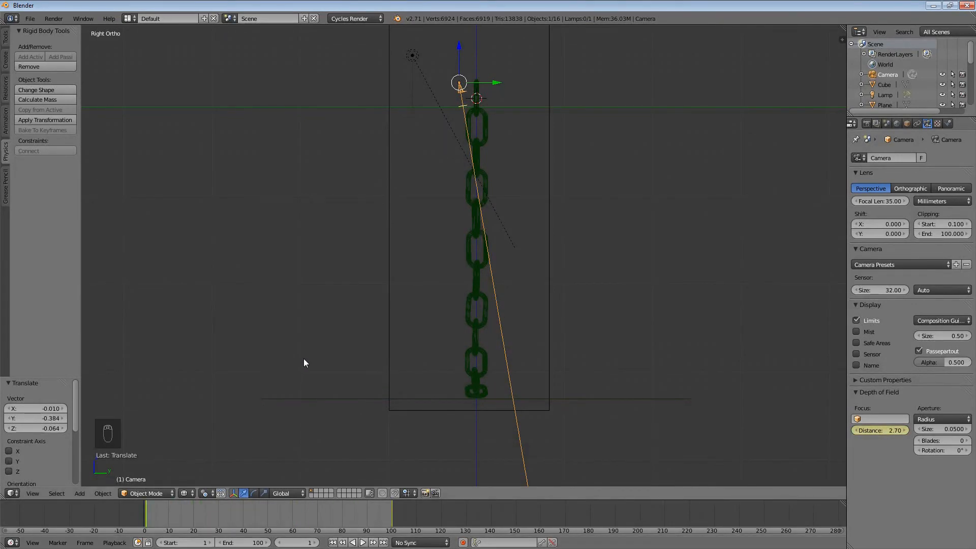
key(KP_0)
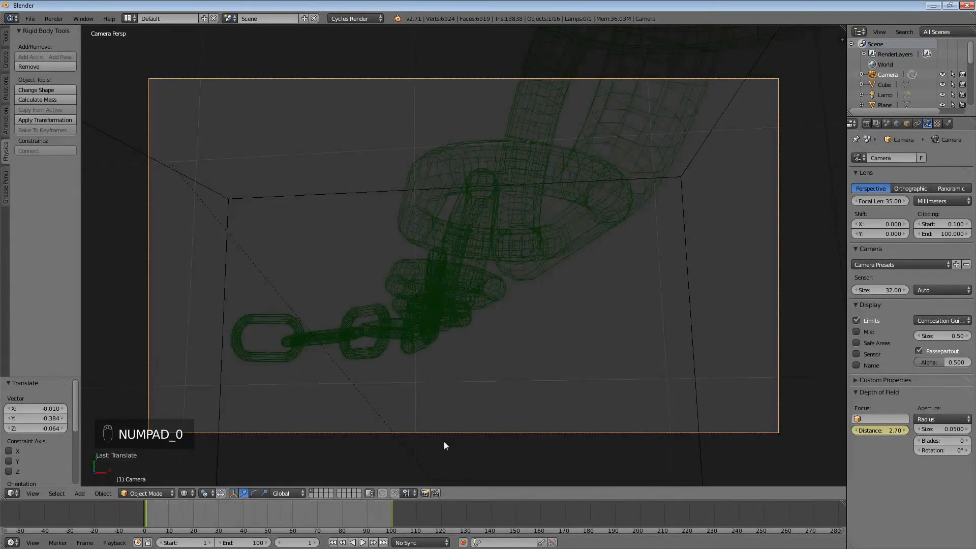
Render test images of frames 50 and 20 from the camera to compare the focus on the chain links
click(253, 512)
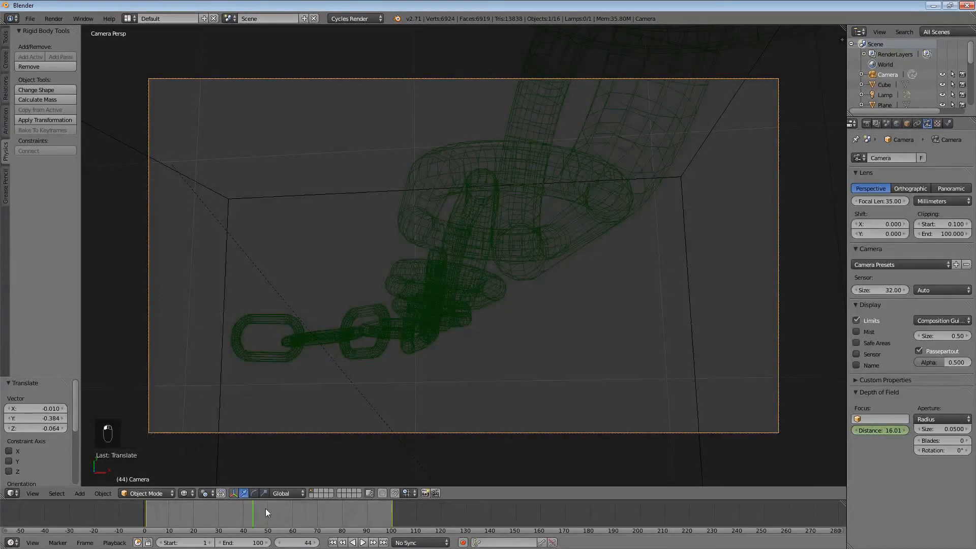
click(268, 508)
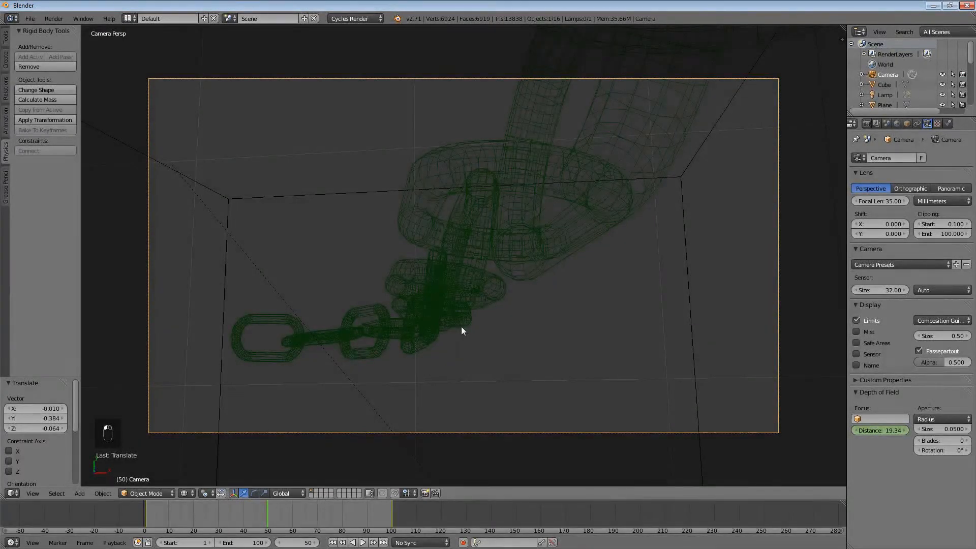
key(KP_3)
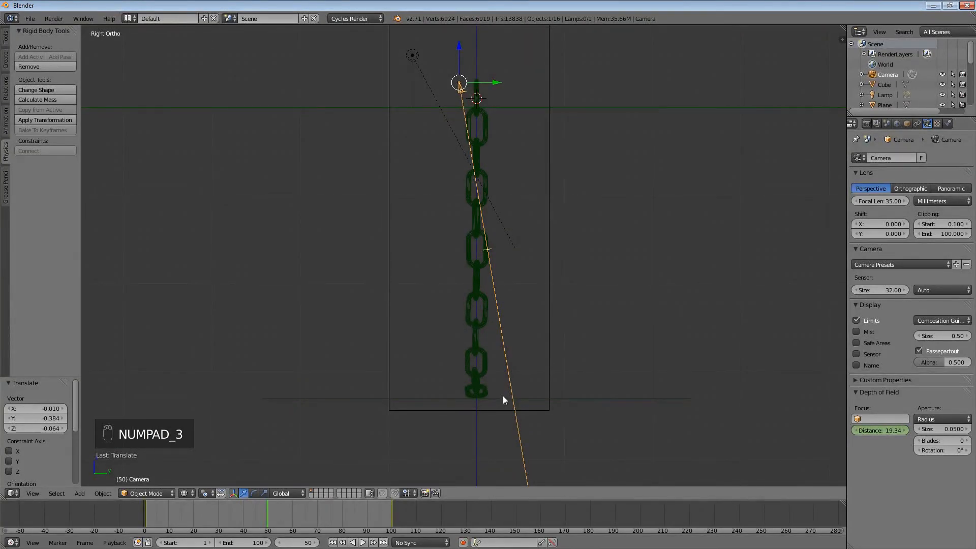
key(KP_0)
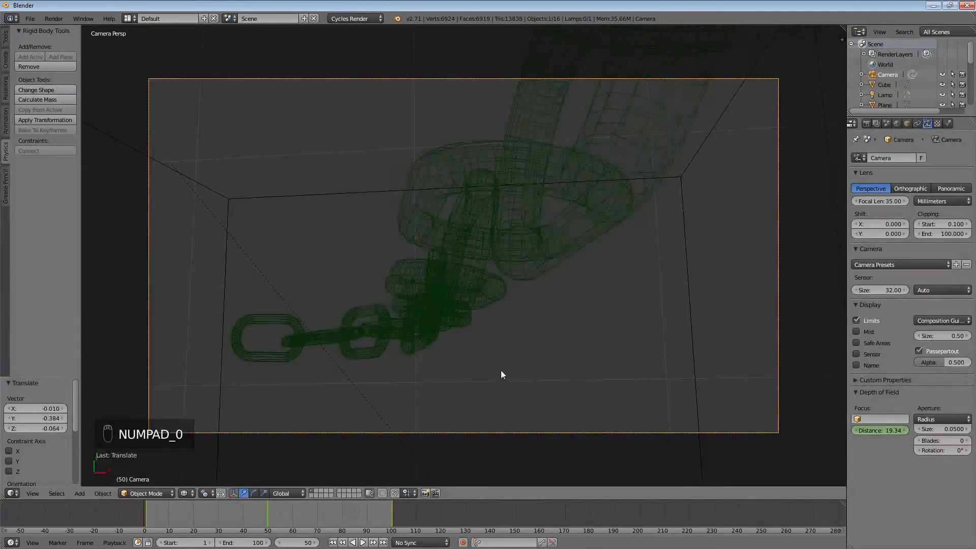
key(F12)
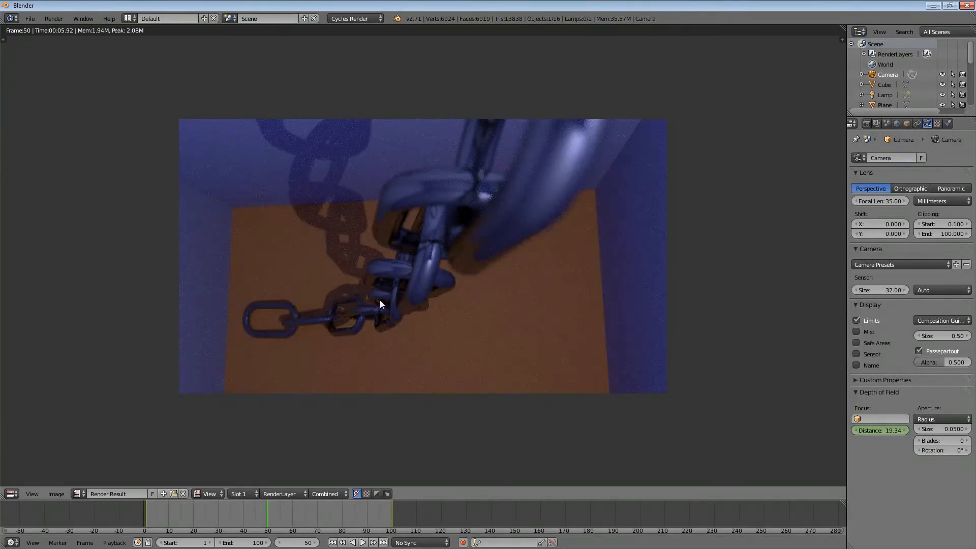
click(195, 519)
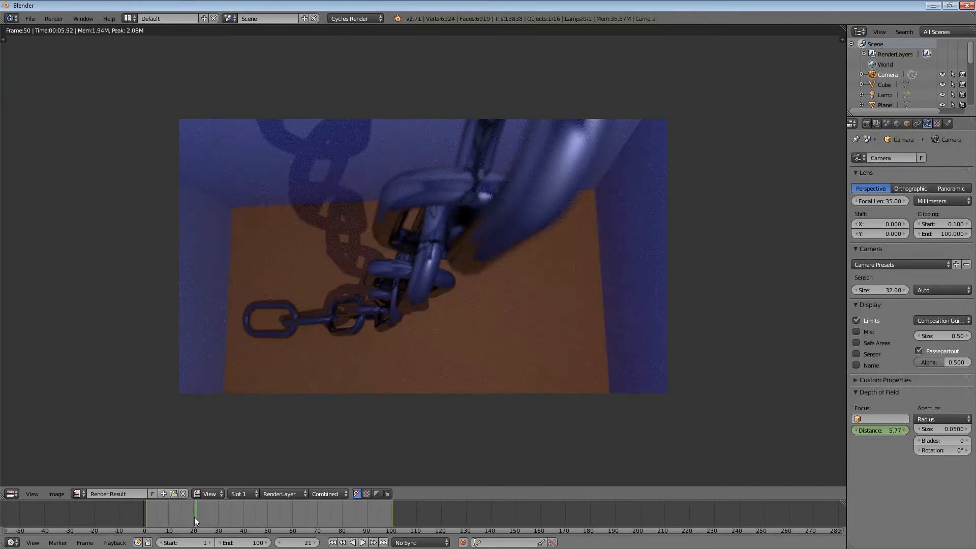
key(F12)
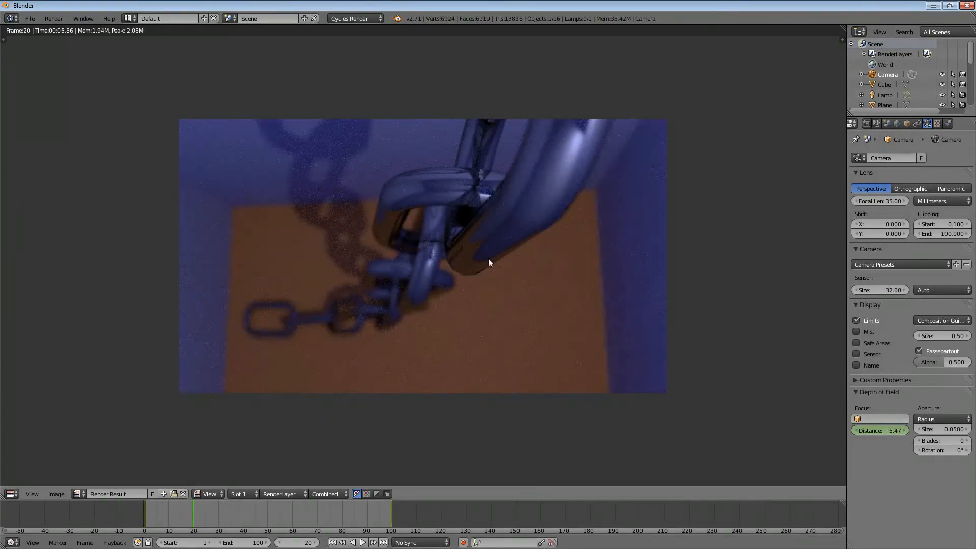
Set the render output file format to MPEG with RGB color
click(868, 124)
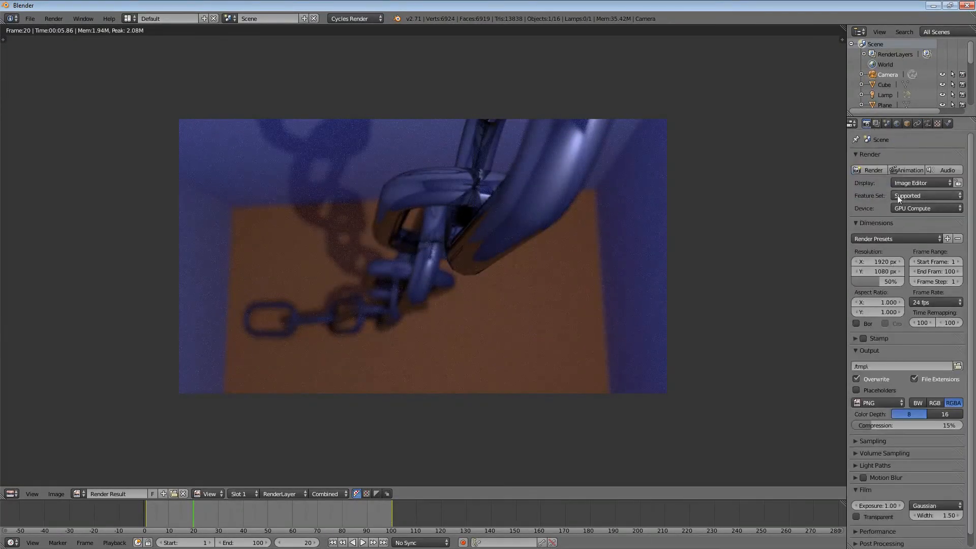
scroll(895, 330, down, 1)
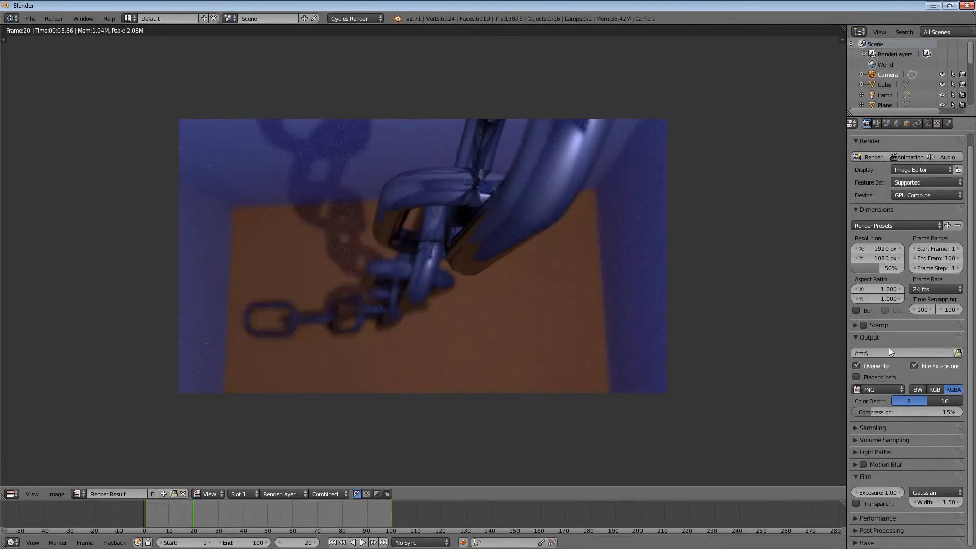
click(867, 390)
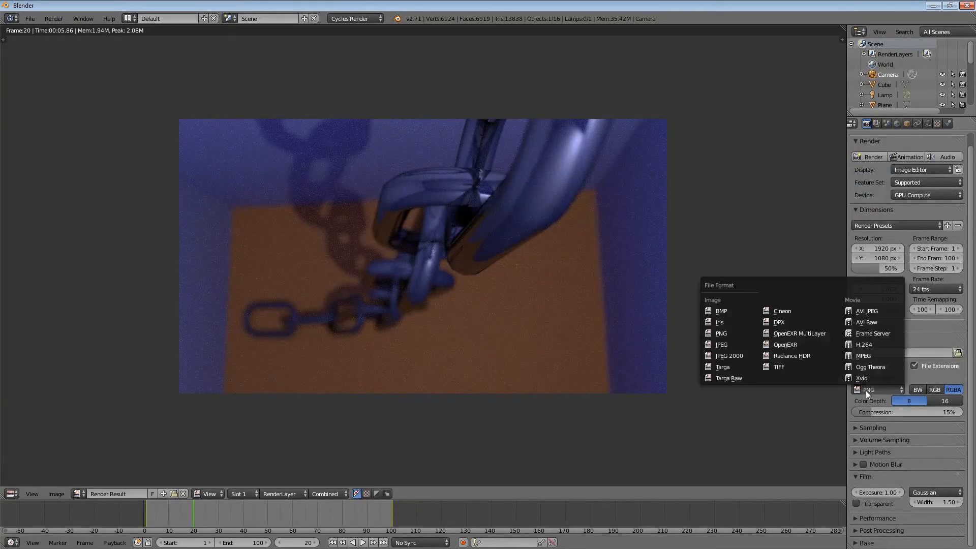
click(869, 356)
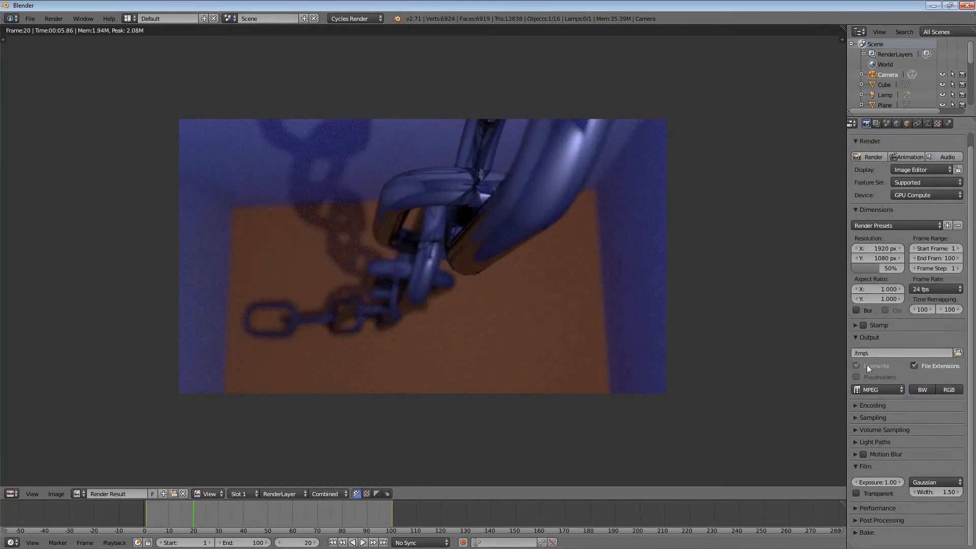
click(948, 390)
Expand the video encoding settings and set the container format to MPEG-4
click(868, 405)
scroll(878, 419, down, 2)
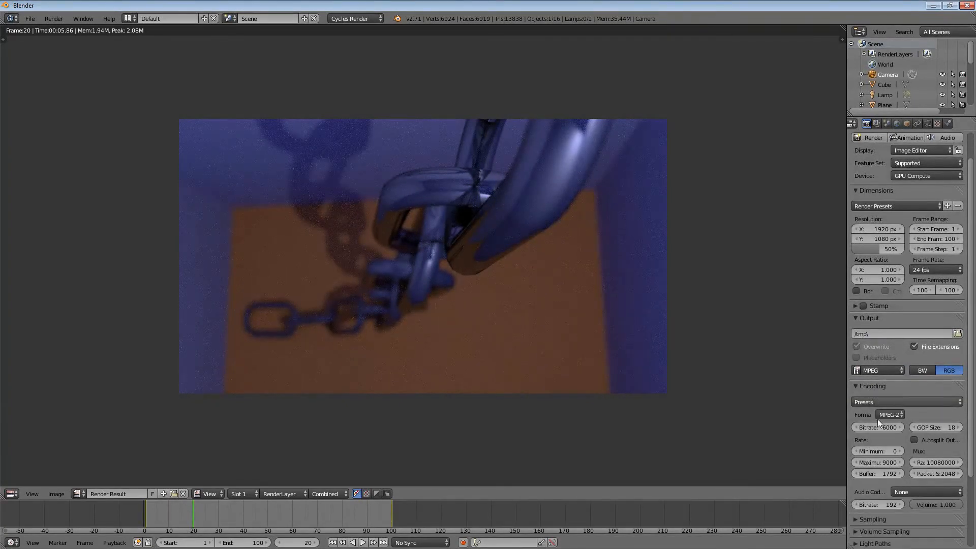
click(894, 395)
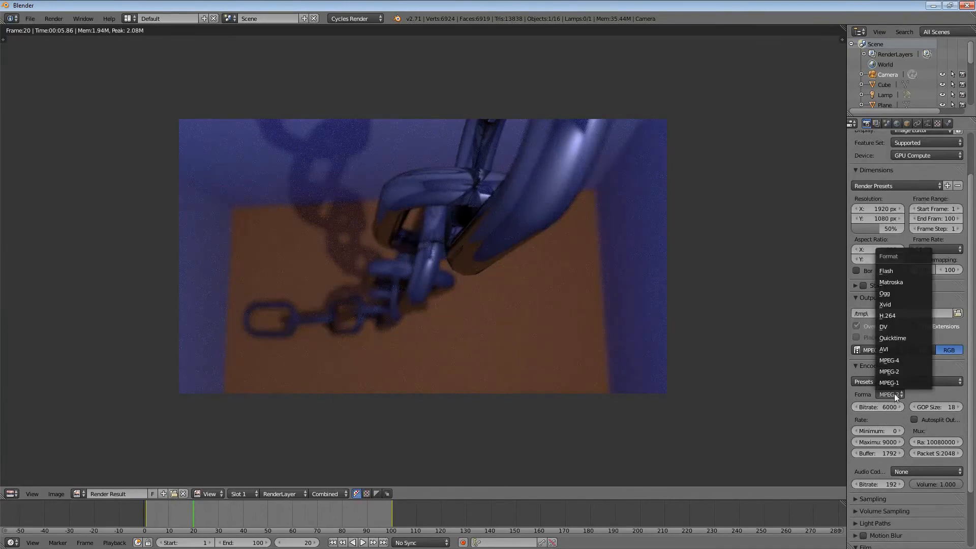
click(896, 360)
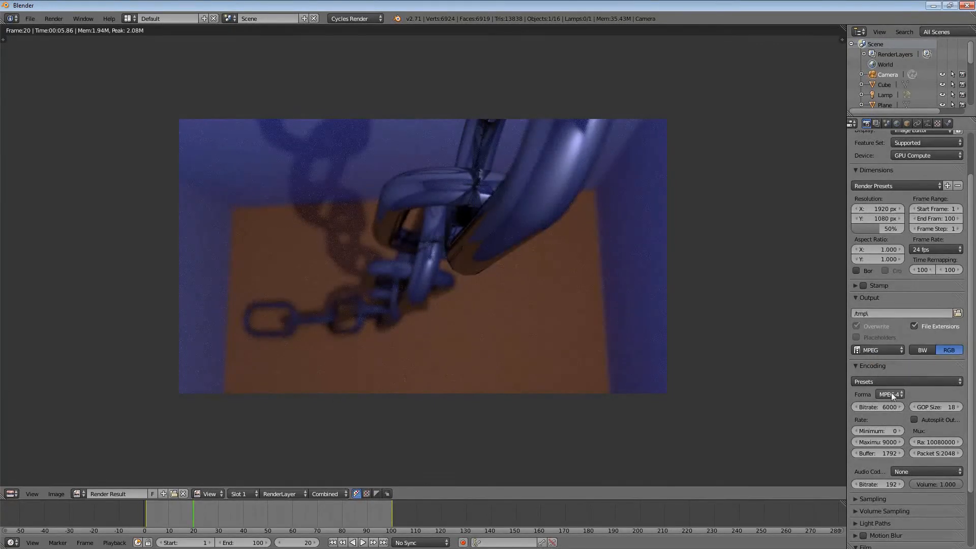
click(893, 396)
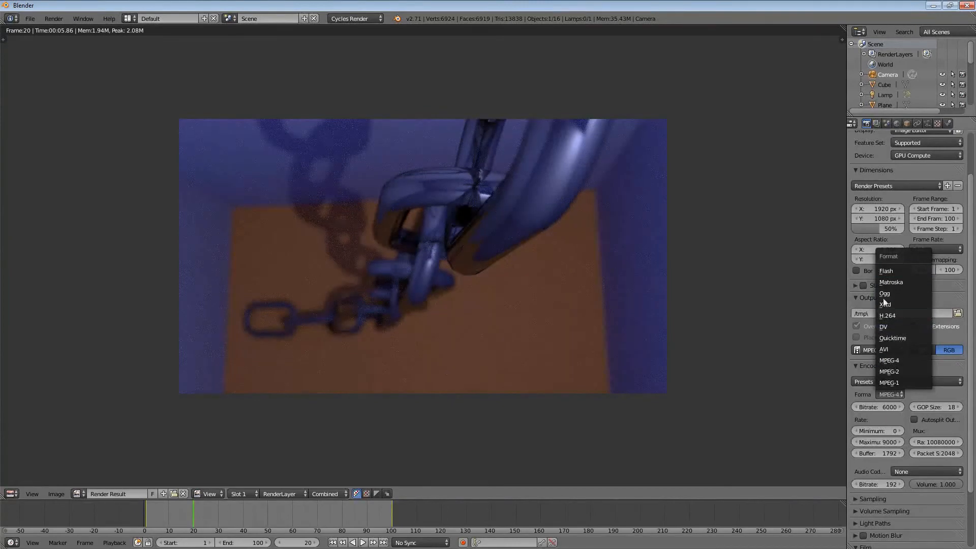
scroll(913, 422, down, 3)
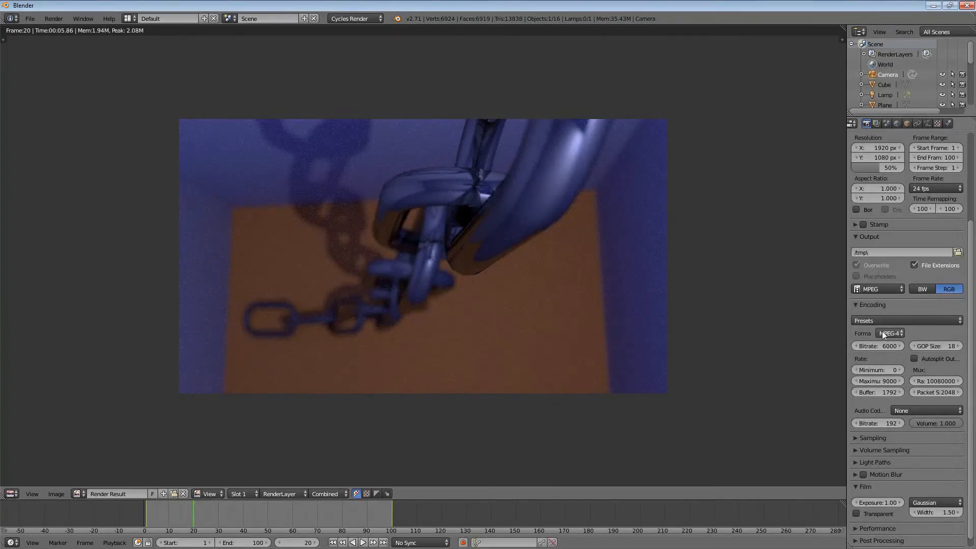
scroll(874, 369, down, 1)
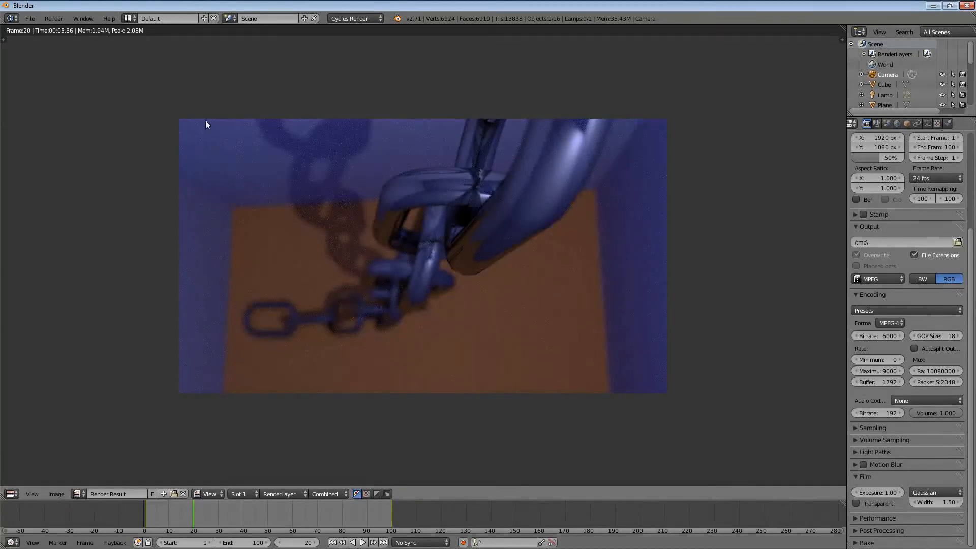
click(129, 19)
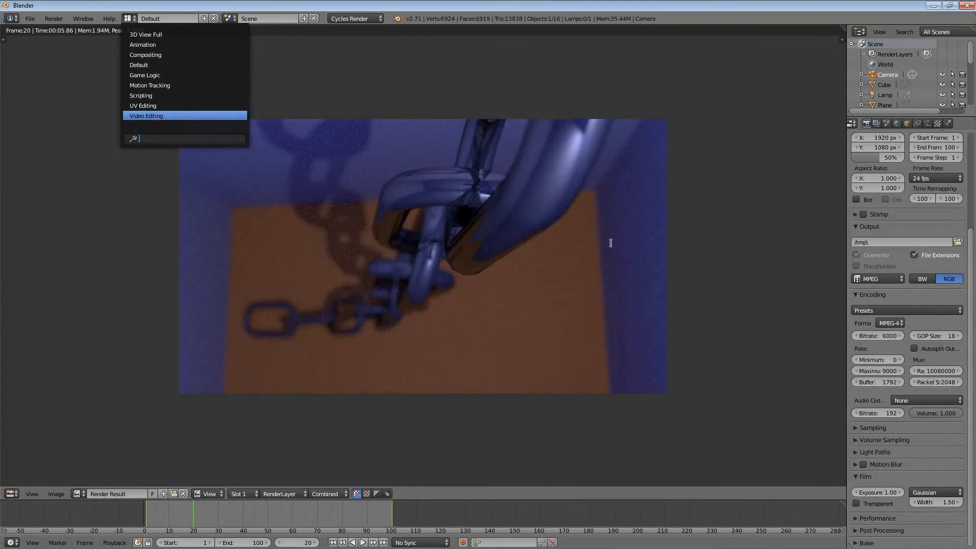
click(910, 400)
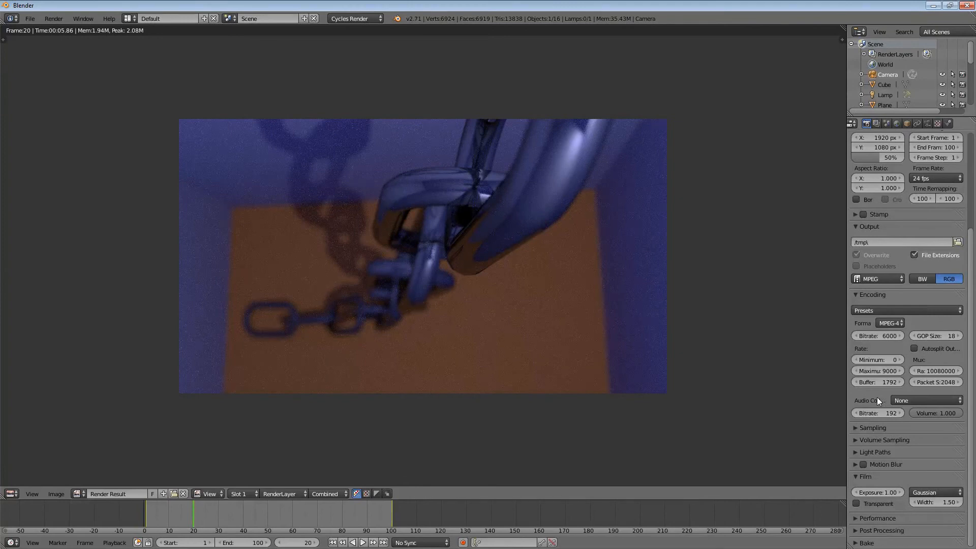
scroll(889, 252, up, 6)
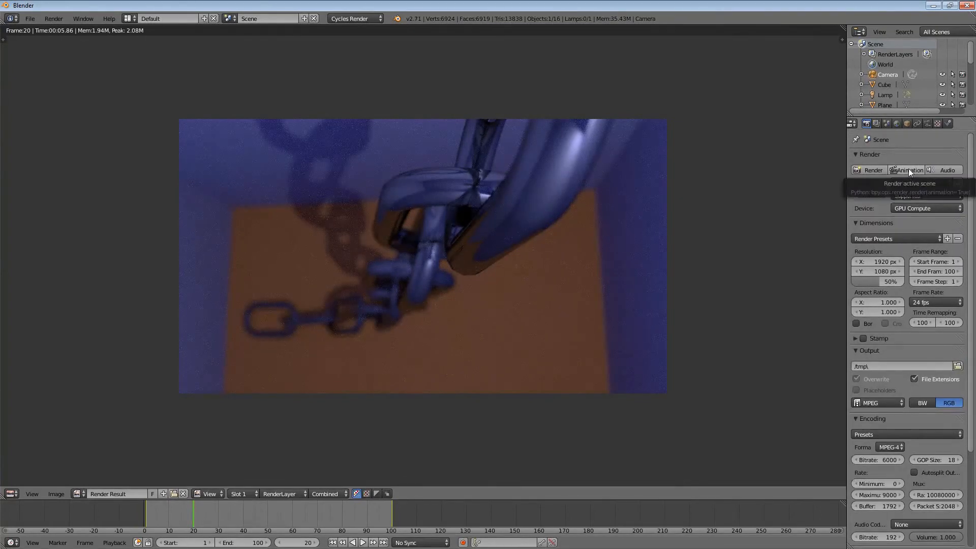
Set the render sampling to 100 samples and render frame 20 again as a test image
scroll(895, 340, down, 1)
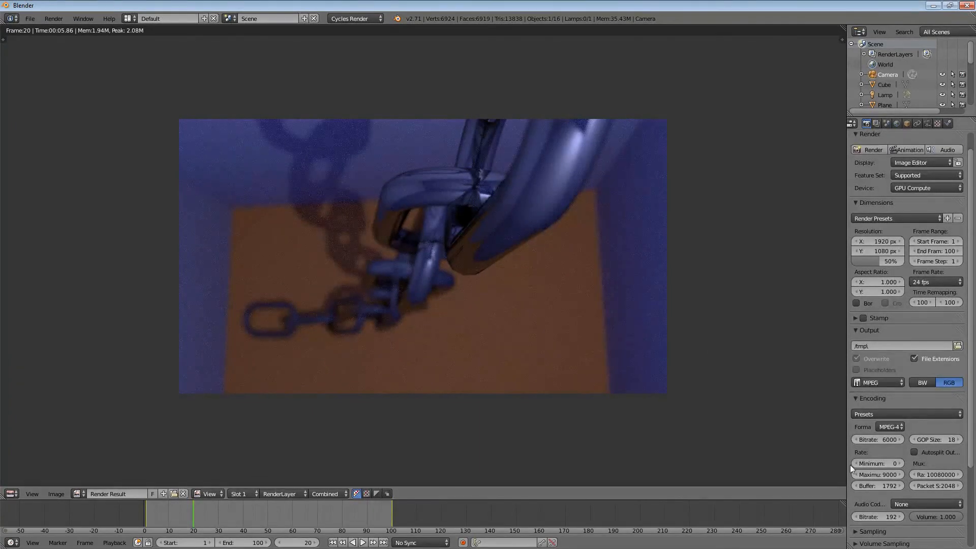
scroll(889, 486, down, 5)
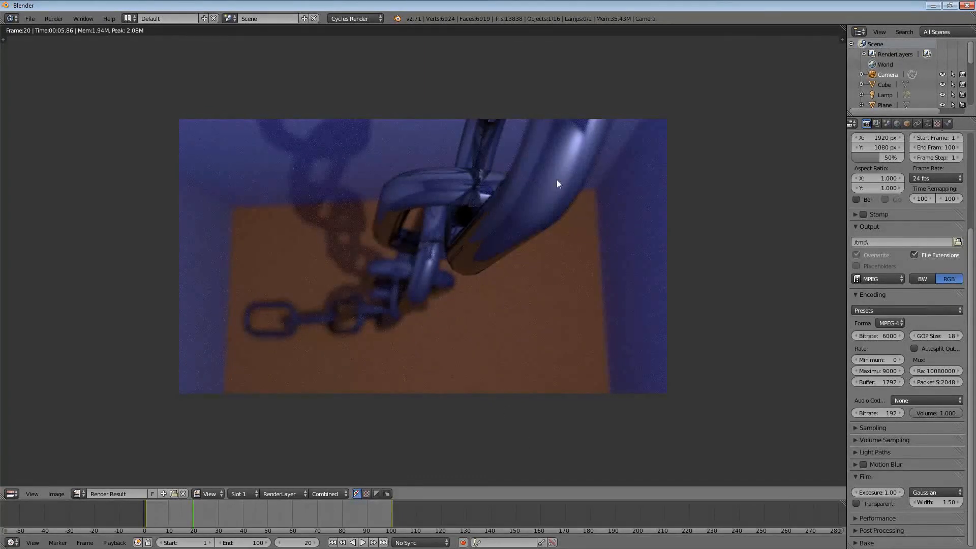
click(875, 428)
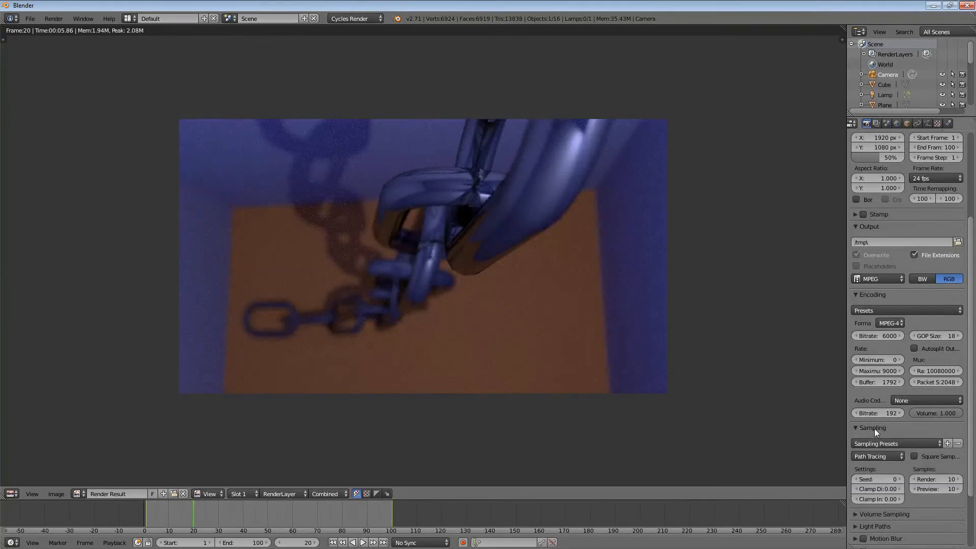
click(936, 480)
text(100)
key(Return)
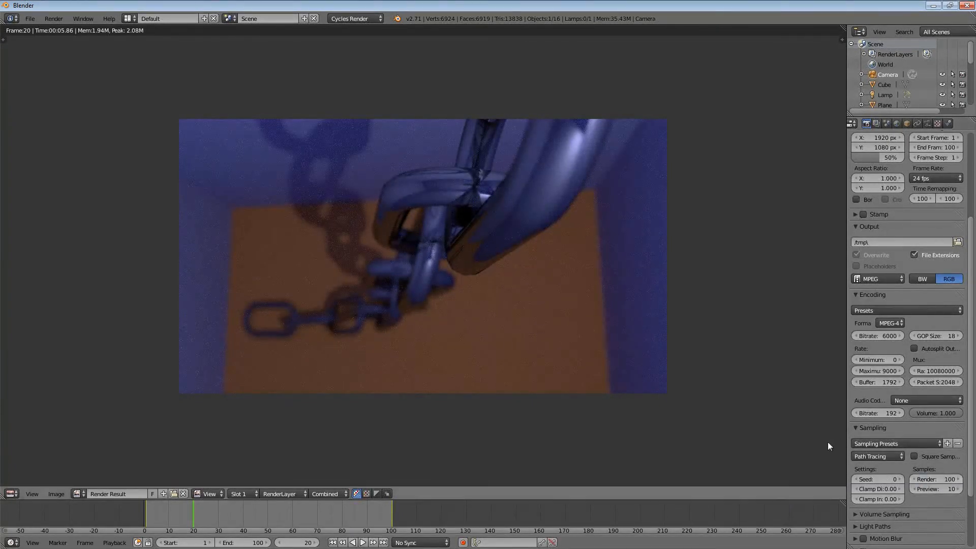
key(F12)
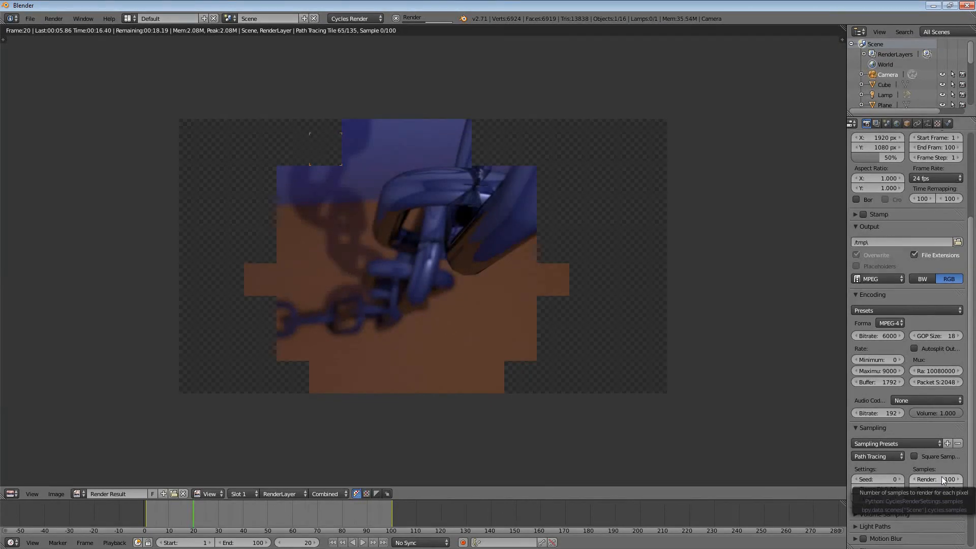
Set the render resolution scale to 100% for the 1920 × 1080 px output
scroll(912, 339, up, 6)
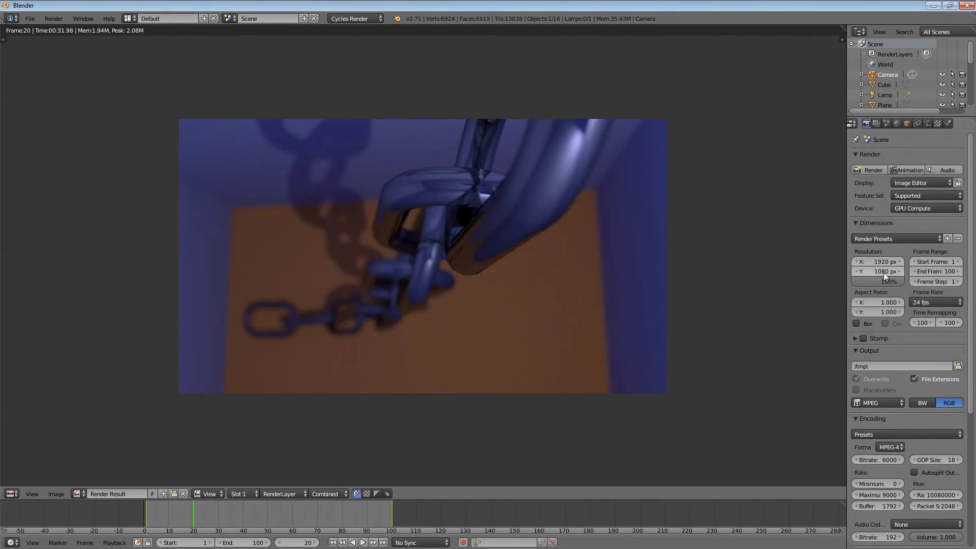
click(925, 301)
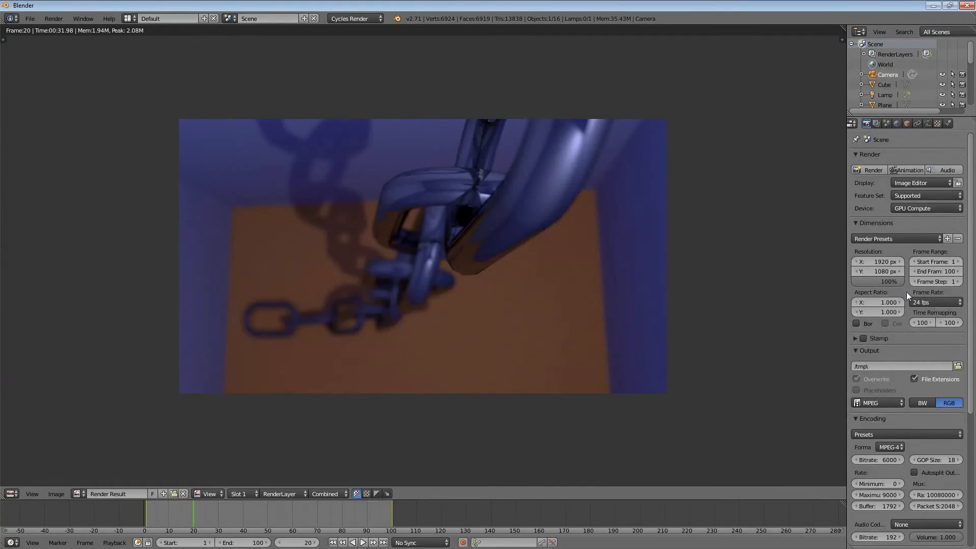